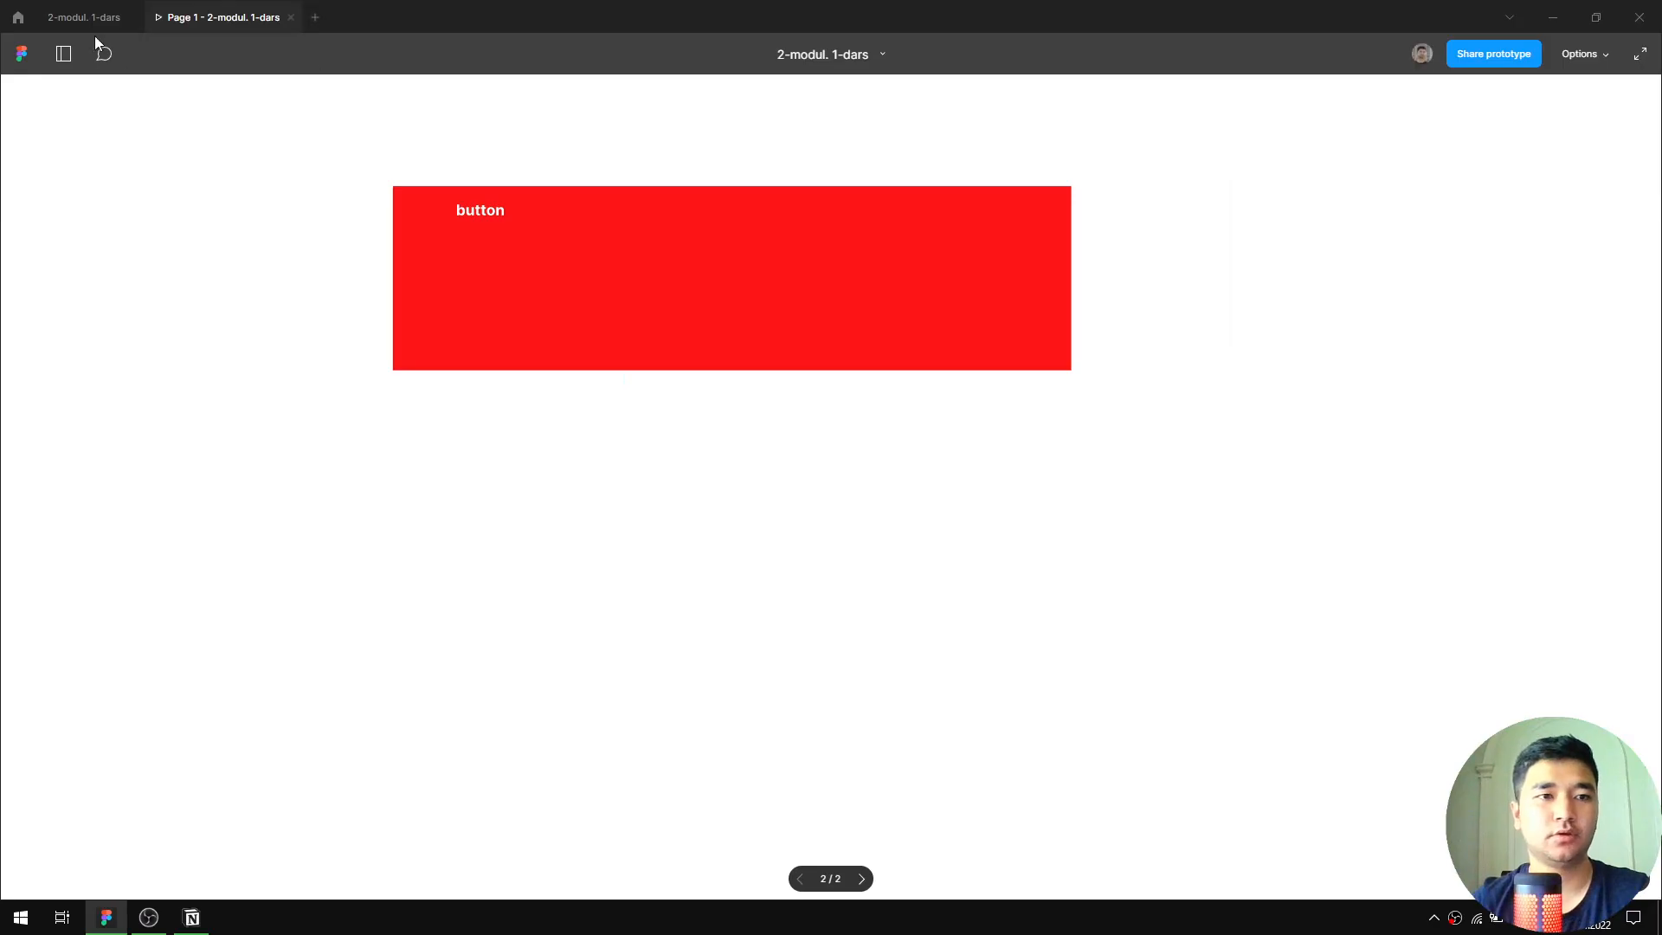
Show Flow 1 in the prototype preview and hide the flow list
left_click(63, 53)
left_click(76, 130)
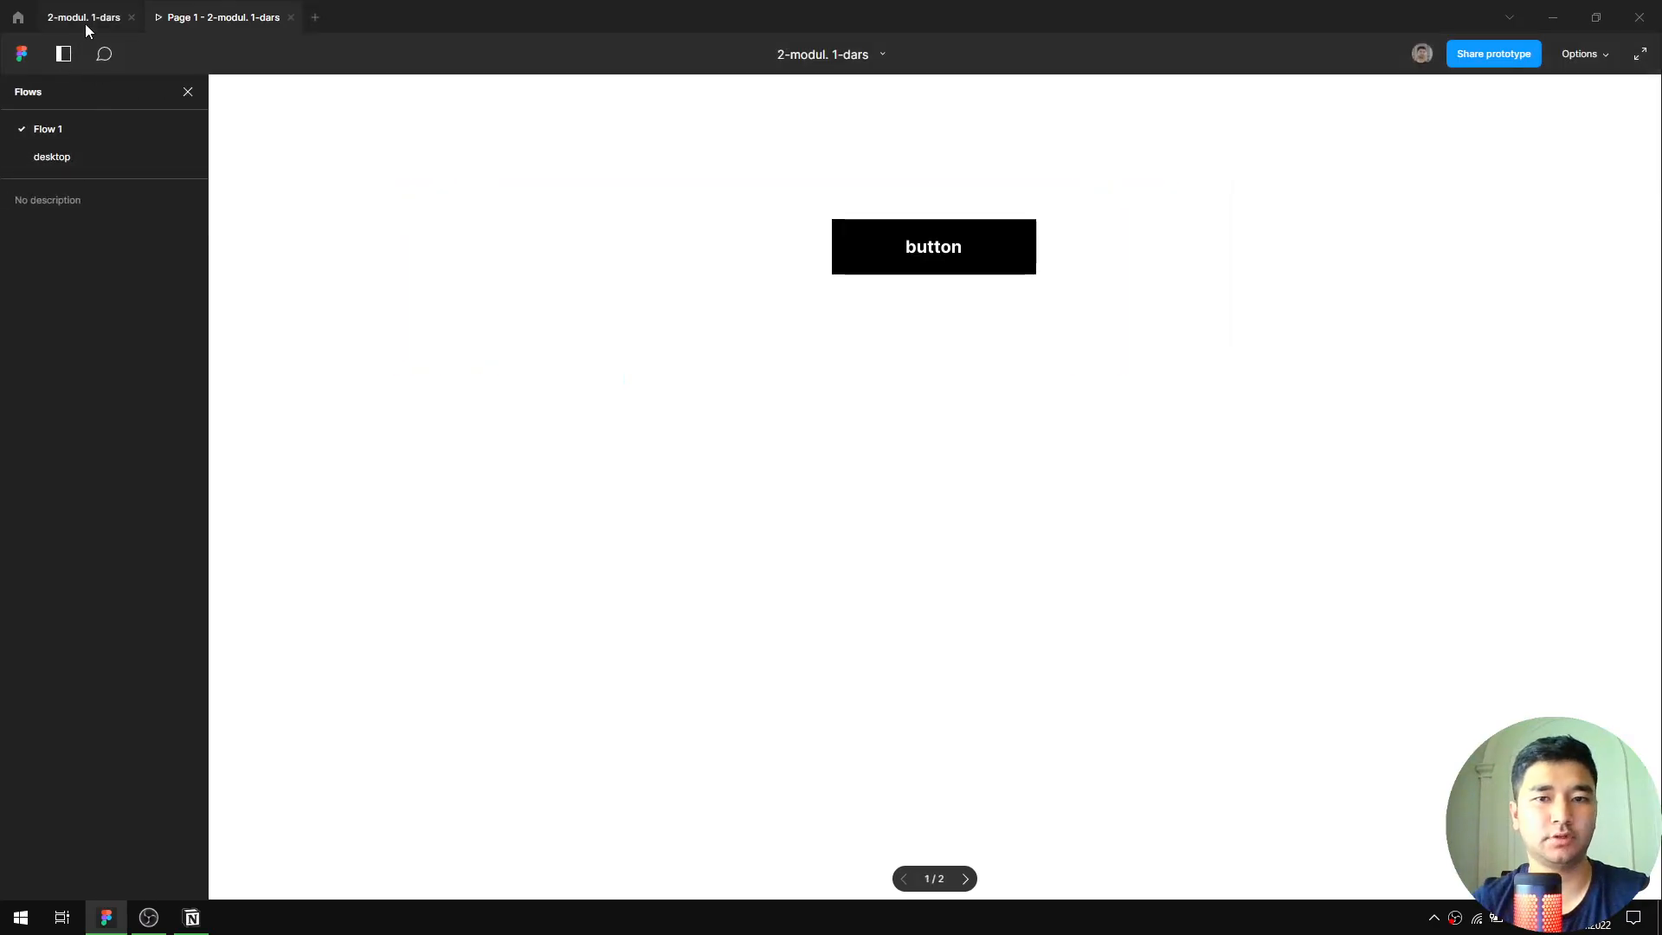
left_click(195, 100)
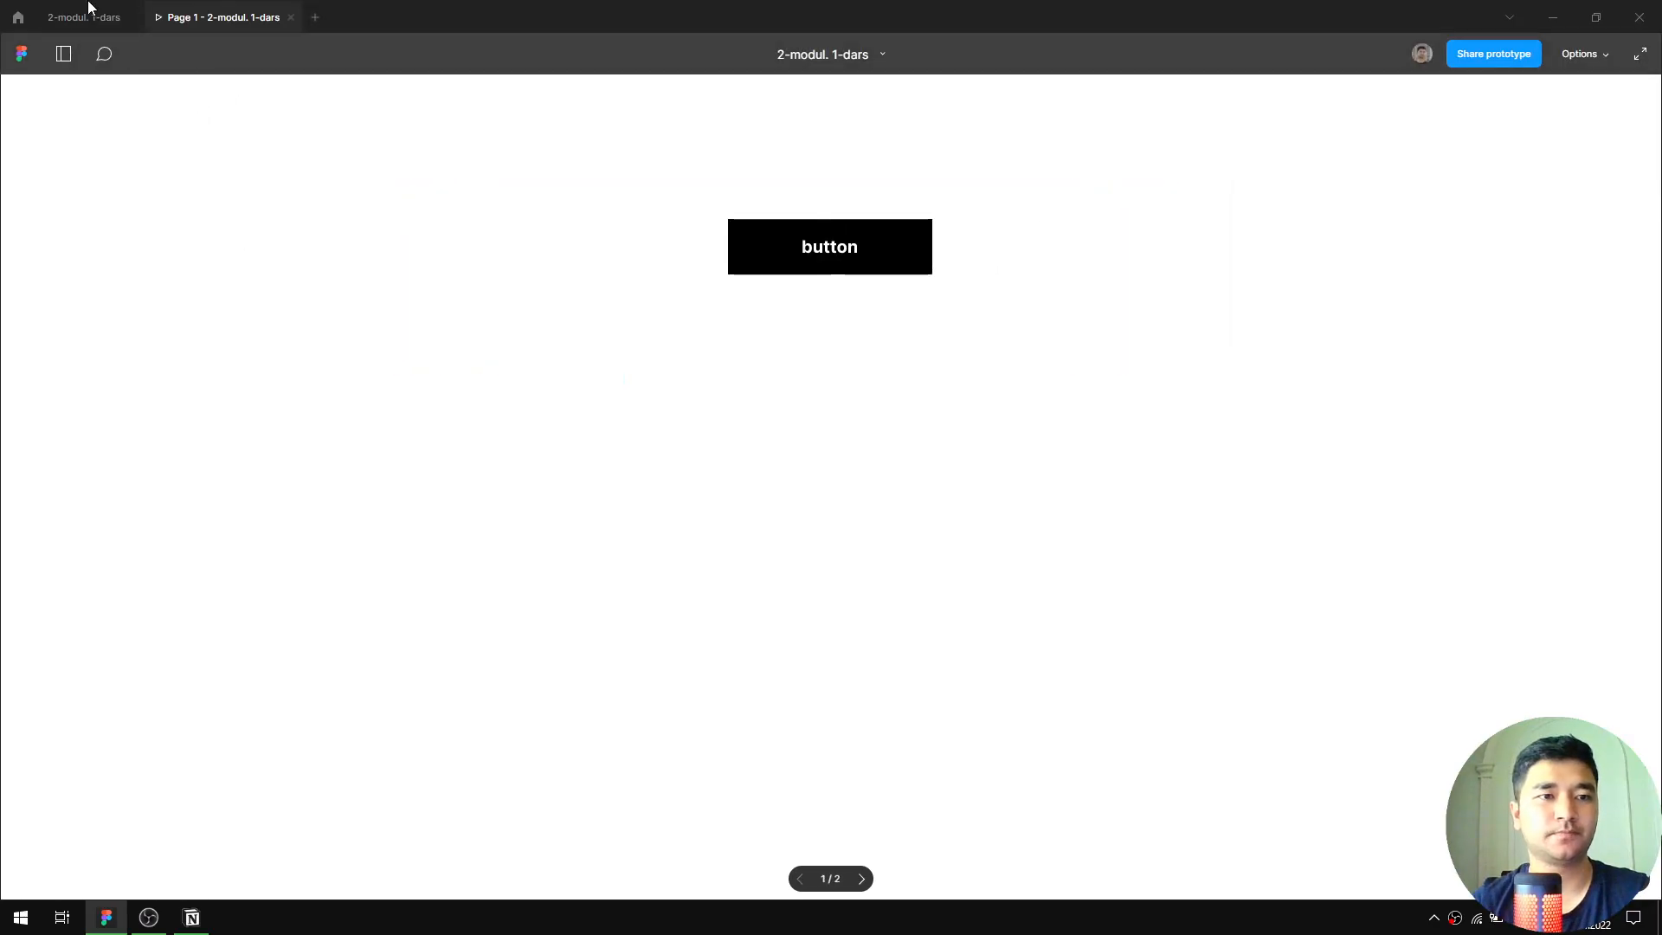
Return to the 2-modul. 1-dars design file and set the prototype device to iPhone 13 in the Starlight model
left_click(89, 16)
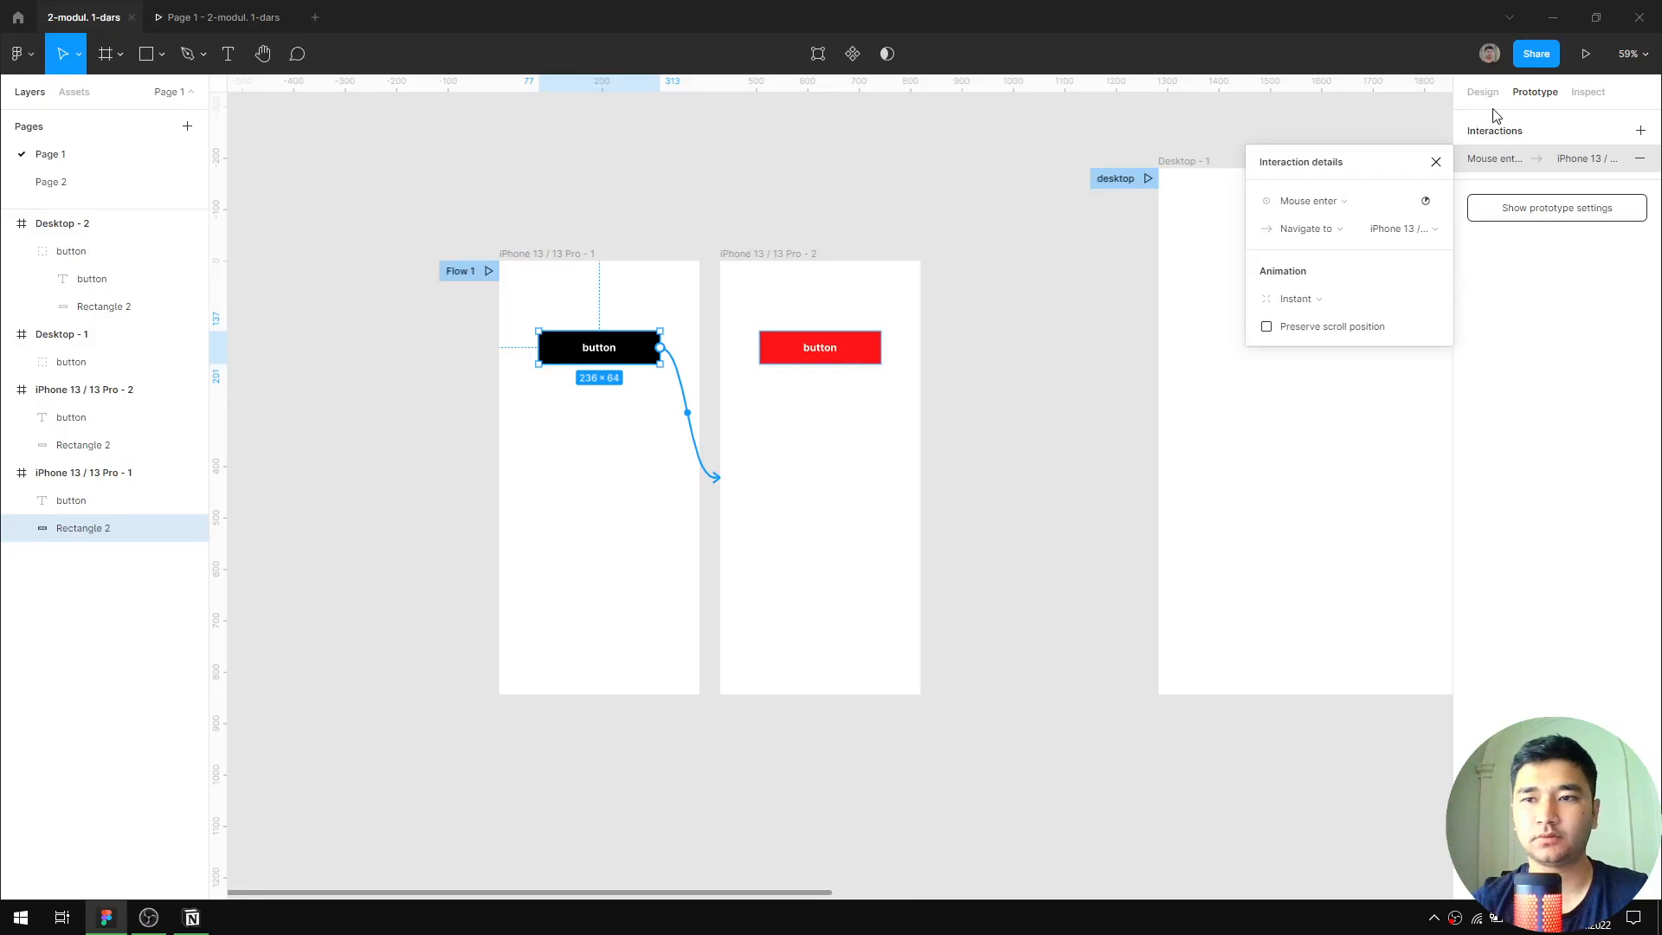
left_click(1354, 119)
left_click(1492, 156)
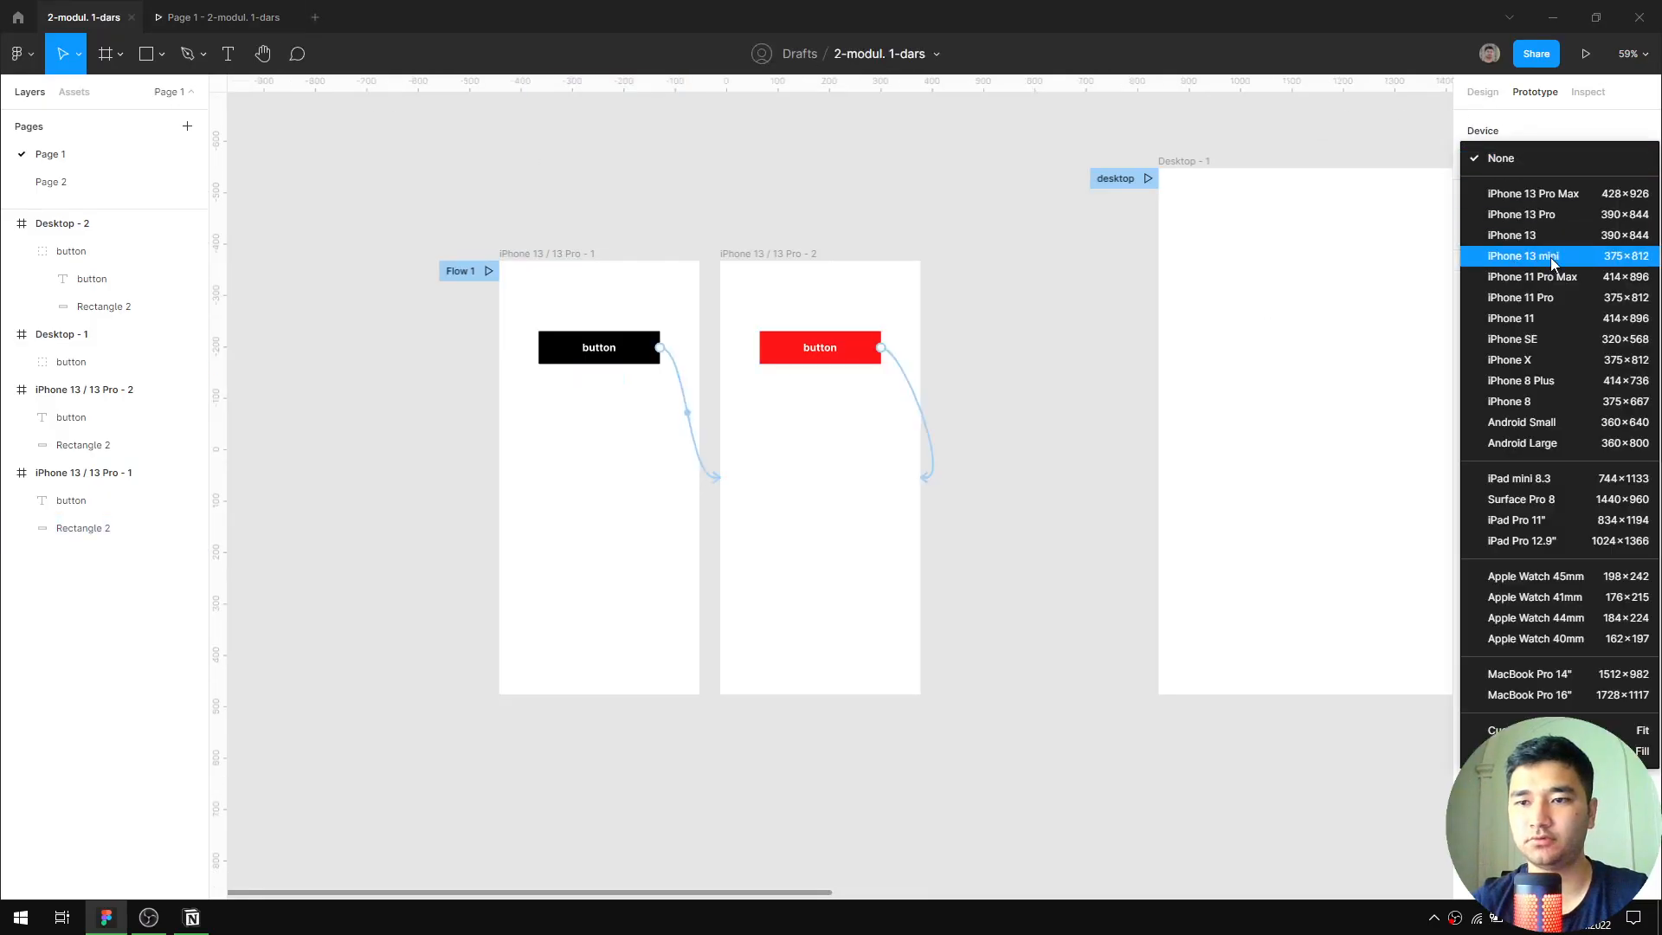
left_click(1550, 254)
left_click(1506, 207)
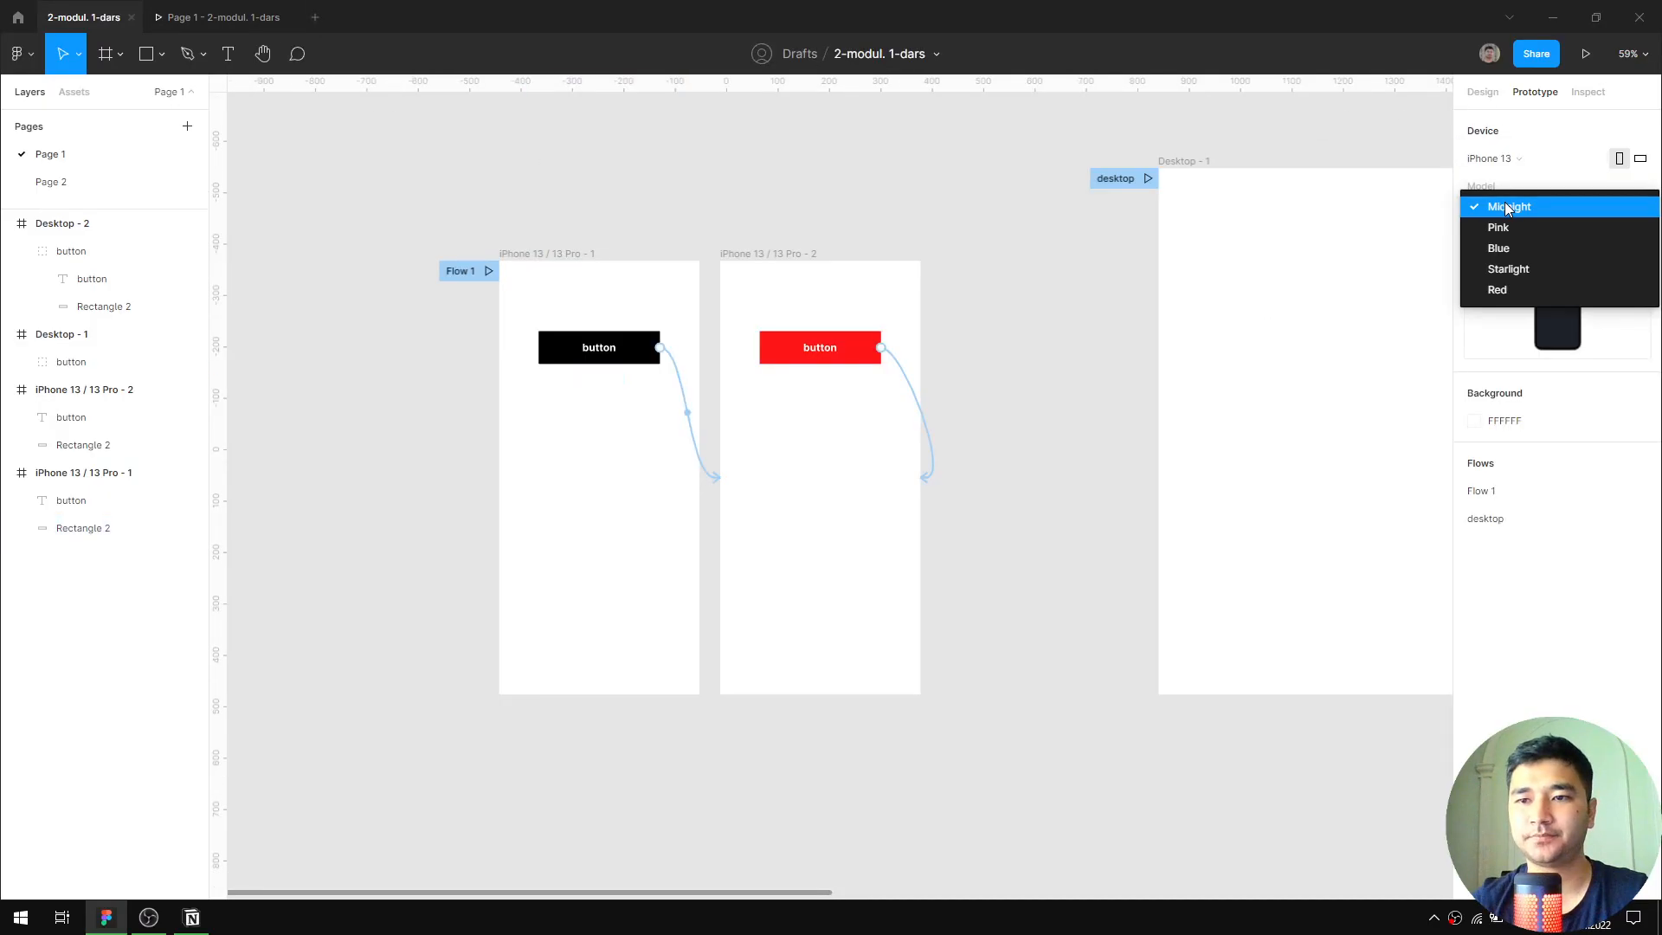
left_click(1517, 270)
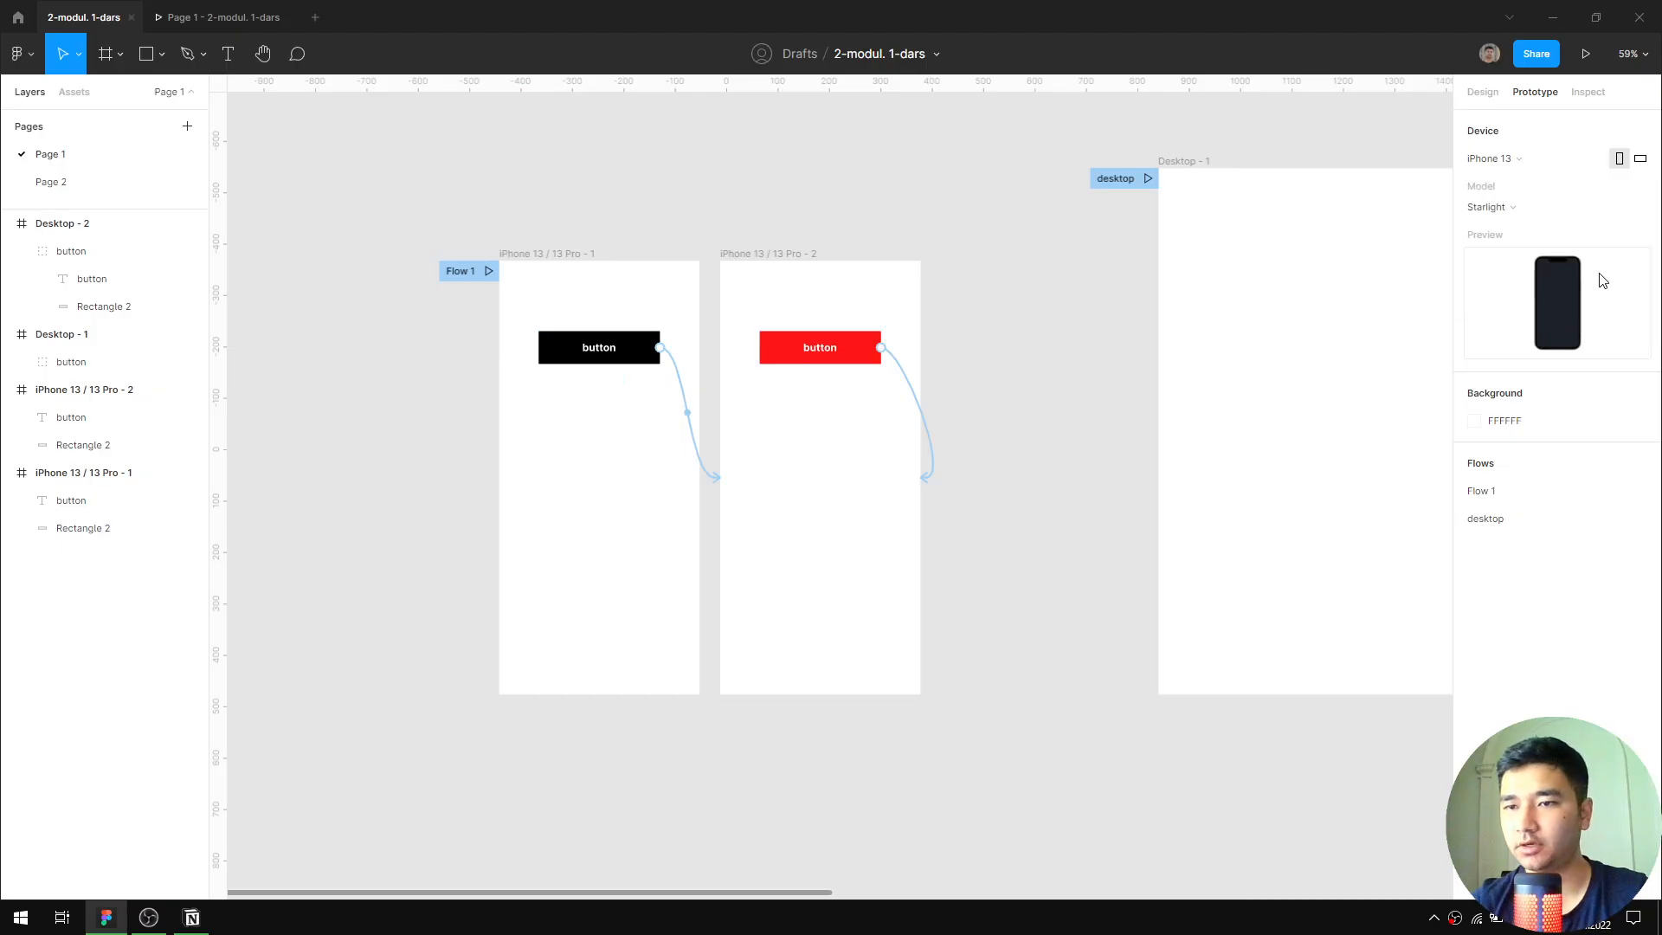
Preview the prototype inside the iPhone 13 device frame and return to the design file's prototype settings
left_click(247, 17)
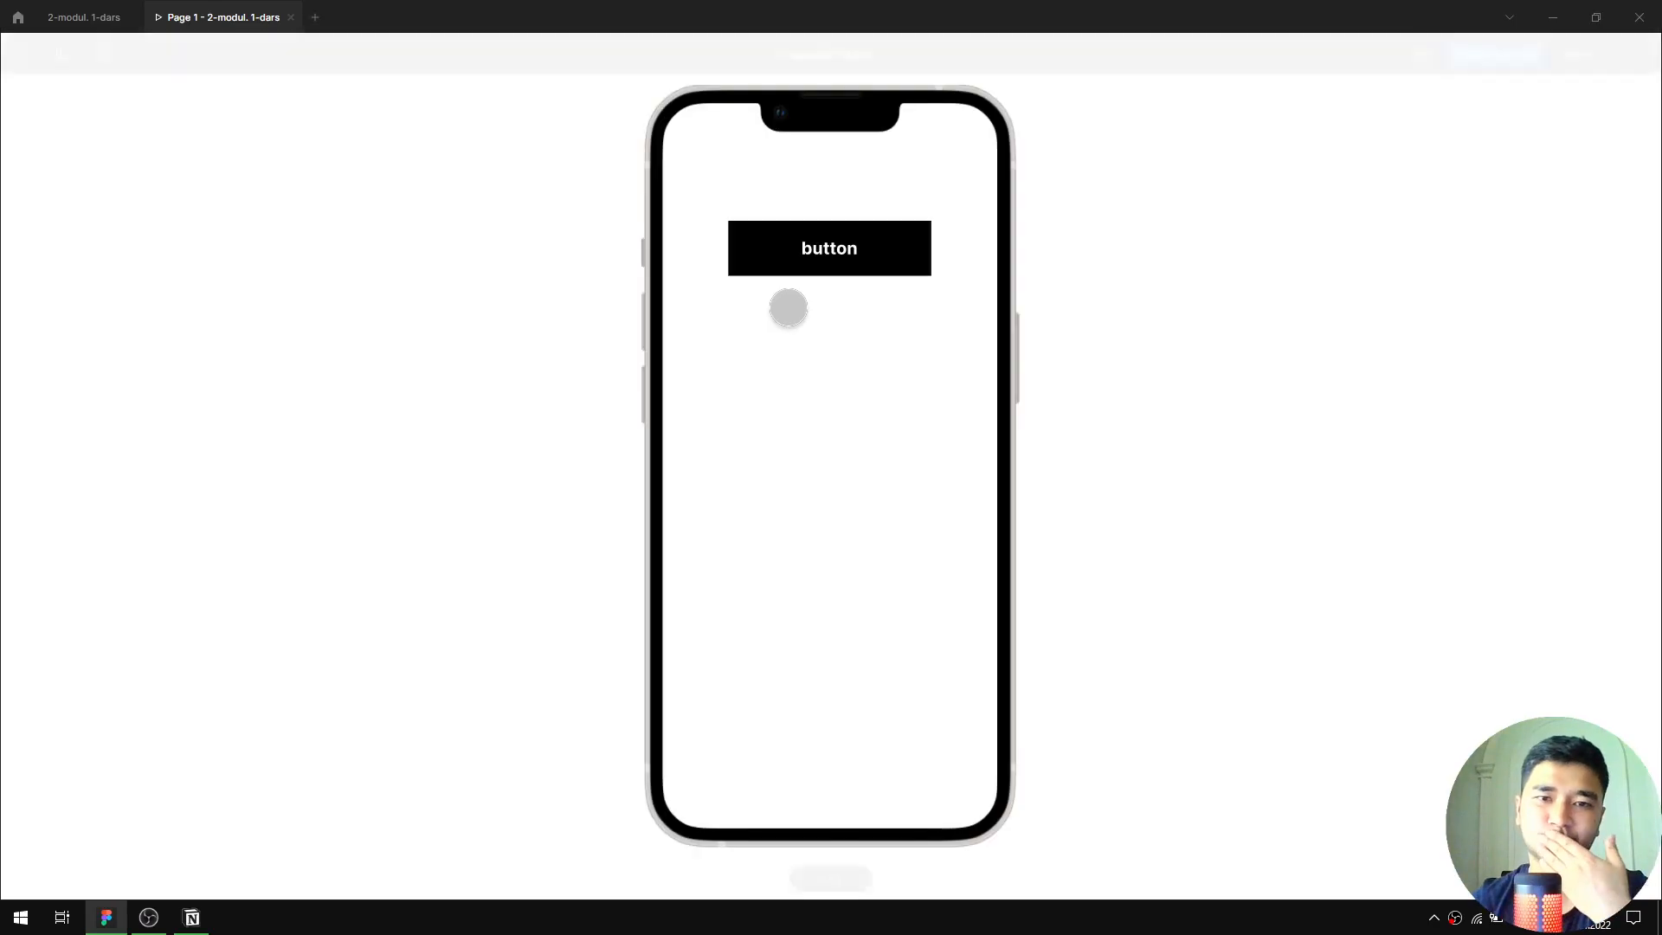
left_click(94, 19)
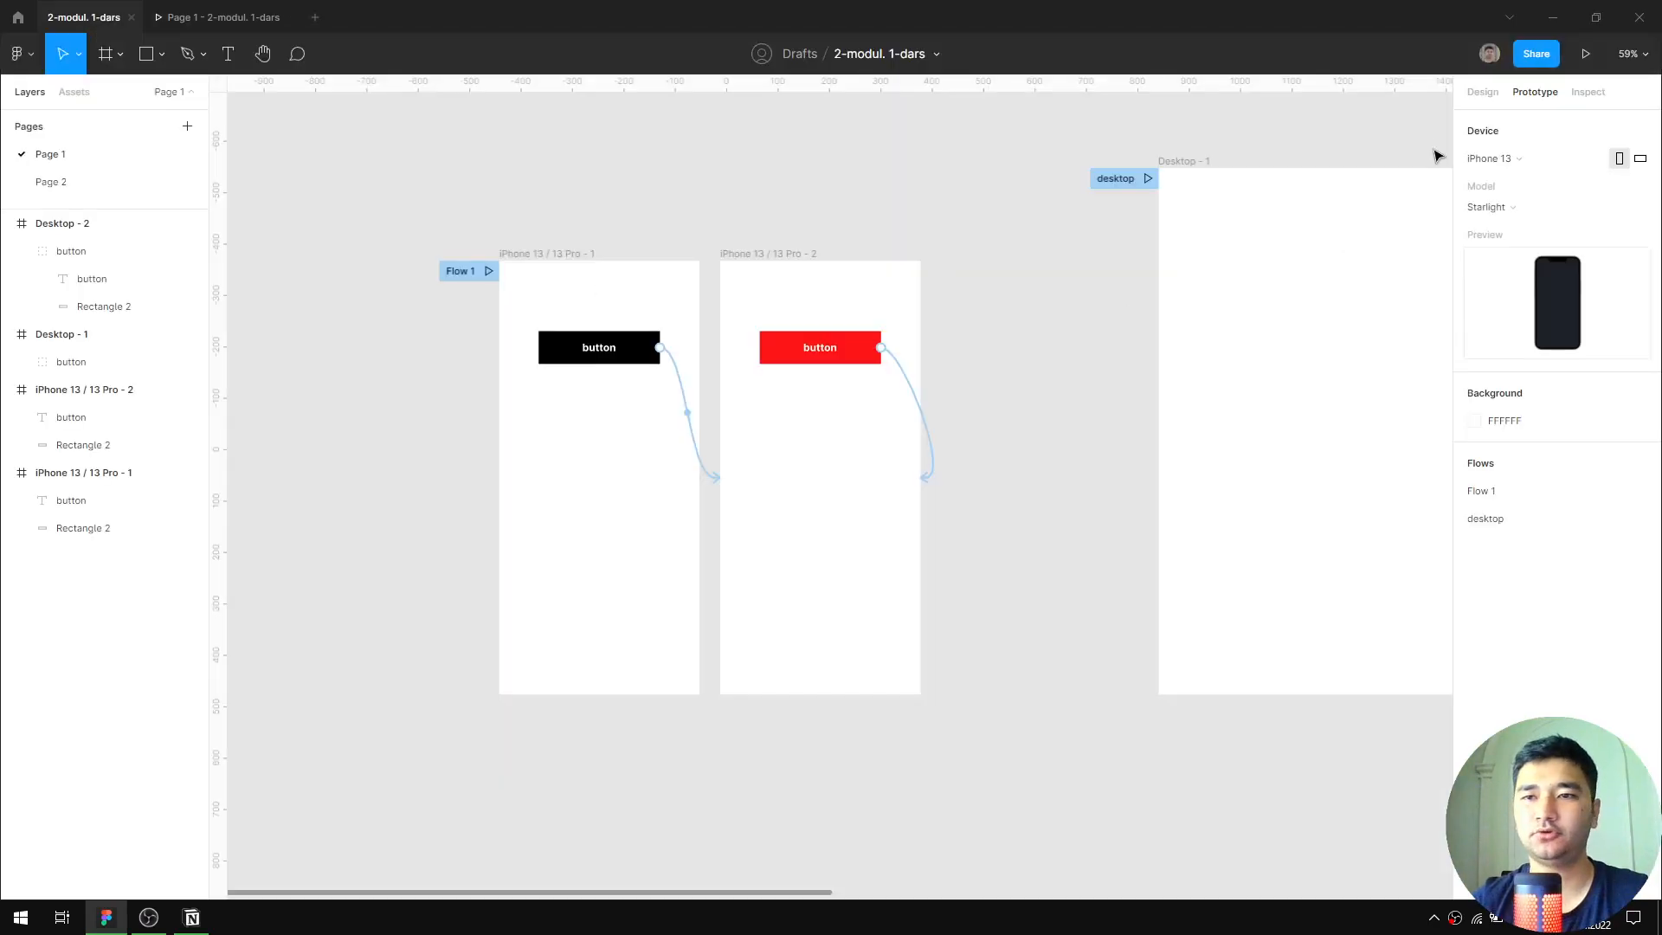
left_click(1482, 91)
left_click(1536, 92)
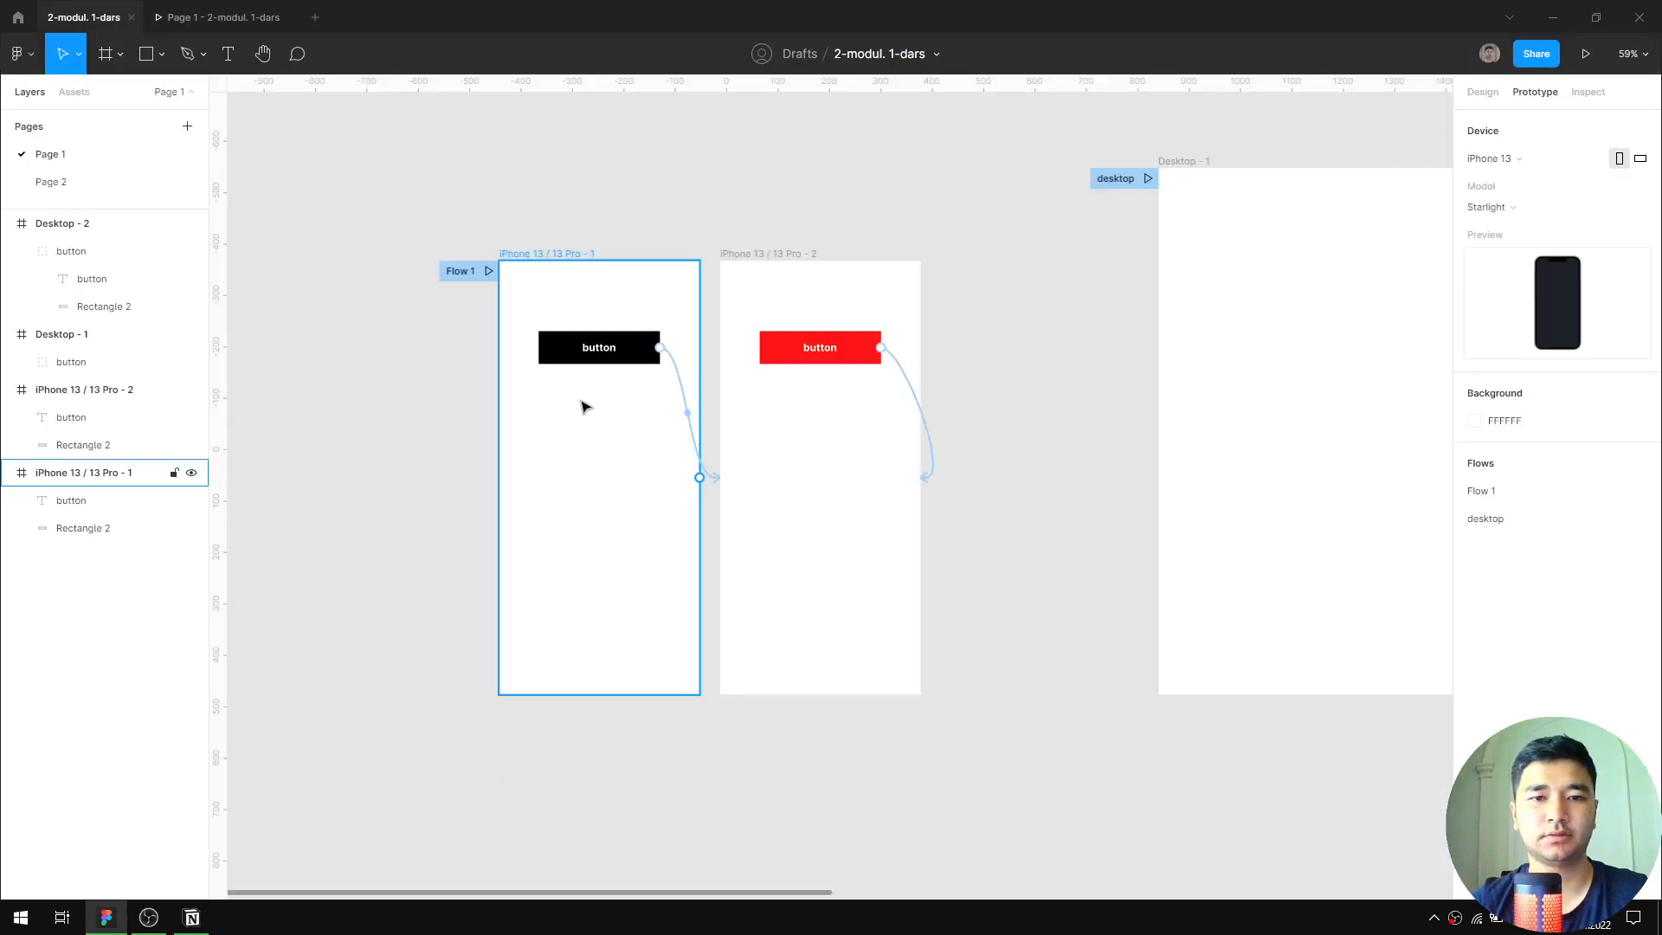
Change the trigger of the black button's interaction on the first iPhone frame to On tap
scroll(586, 407, "up", 5)
left_click(788, 334)
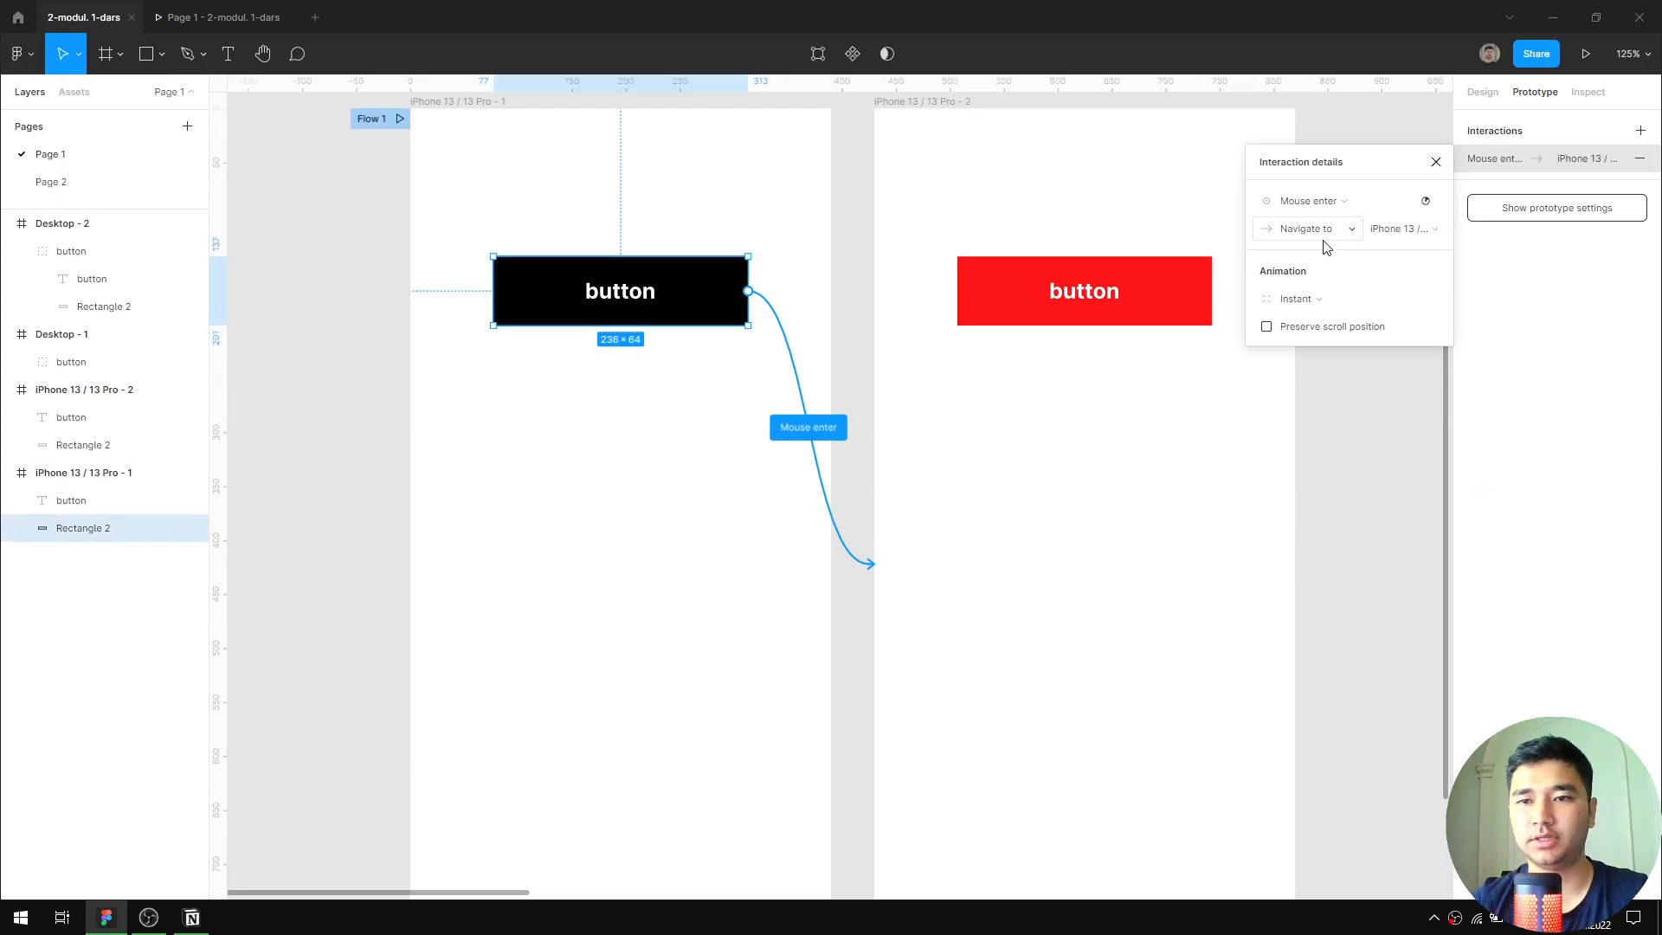
left_click(1311, 201)
left_click(1316, 137)
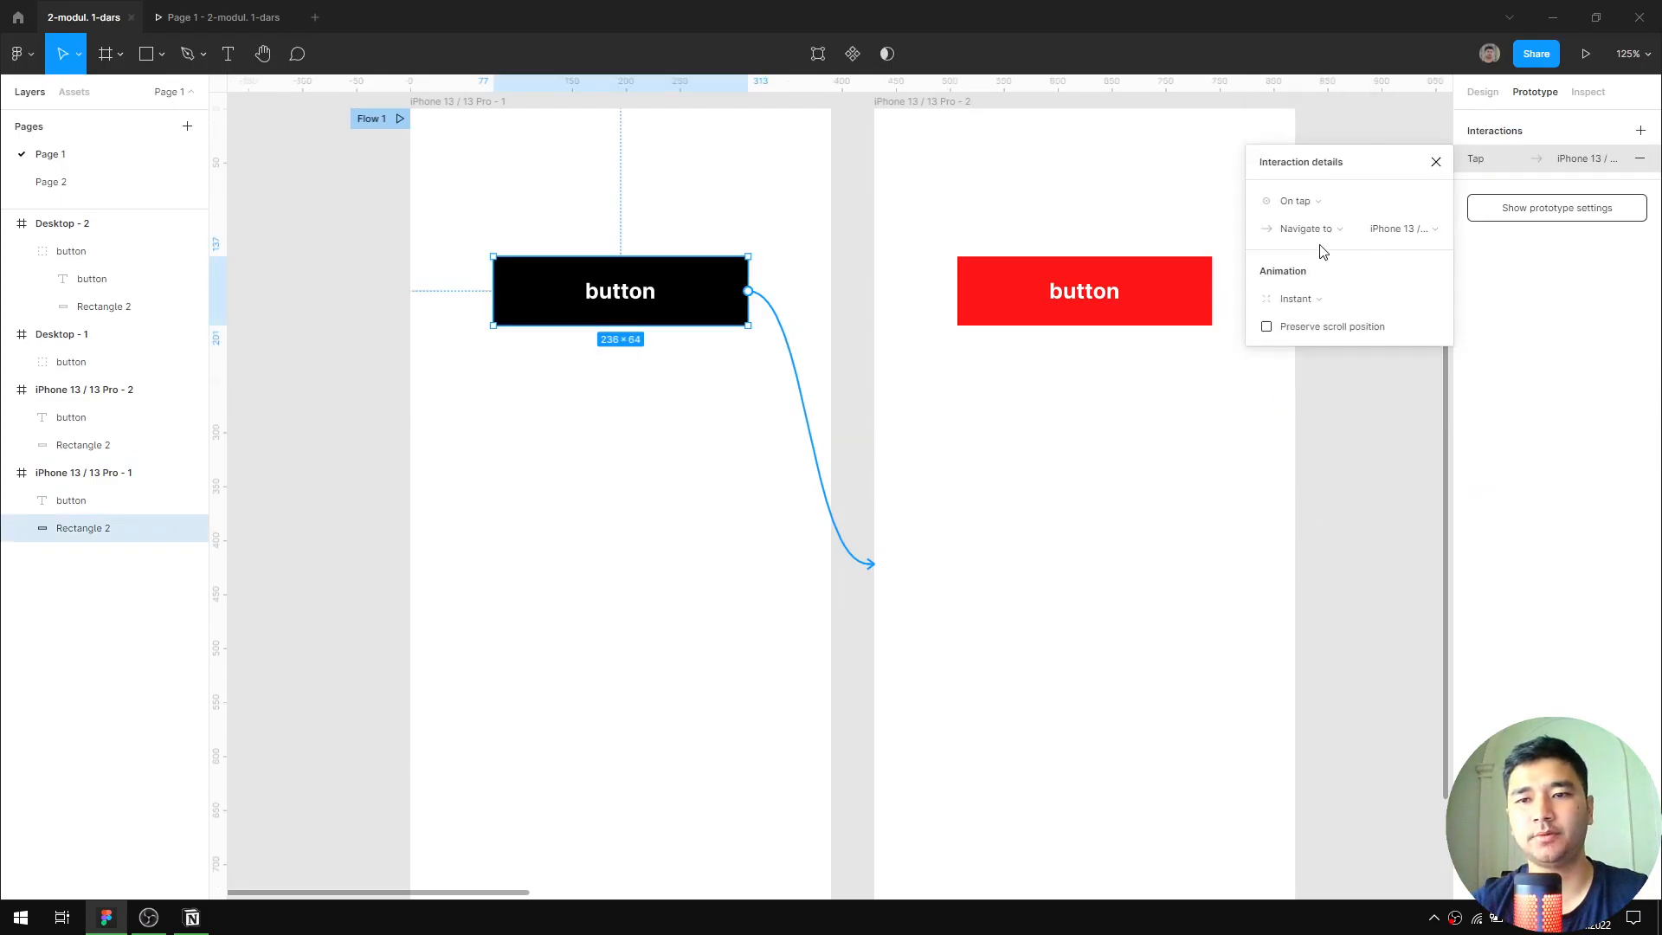
Examine the actions available for the black button's tap interaction, keep Navigate to and close the interaction details
left_click(1321, 230)
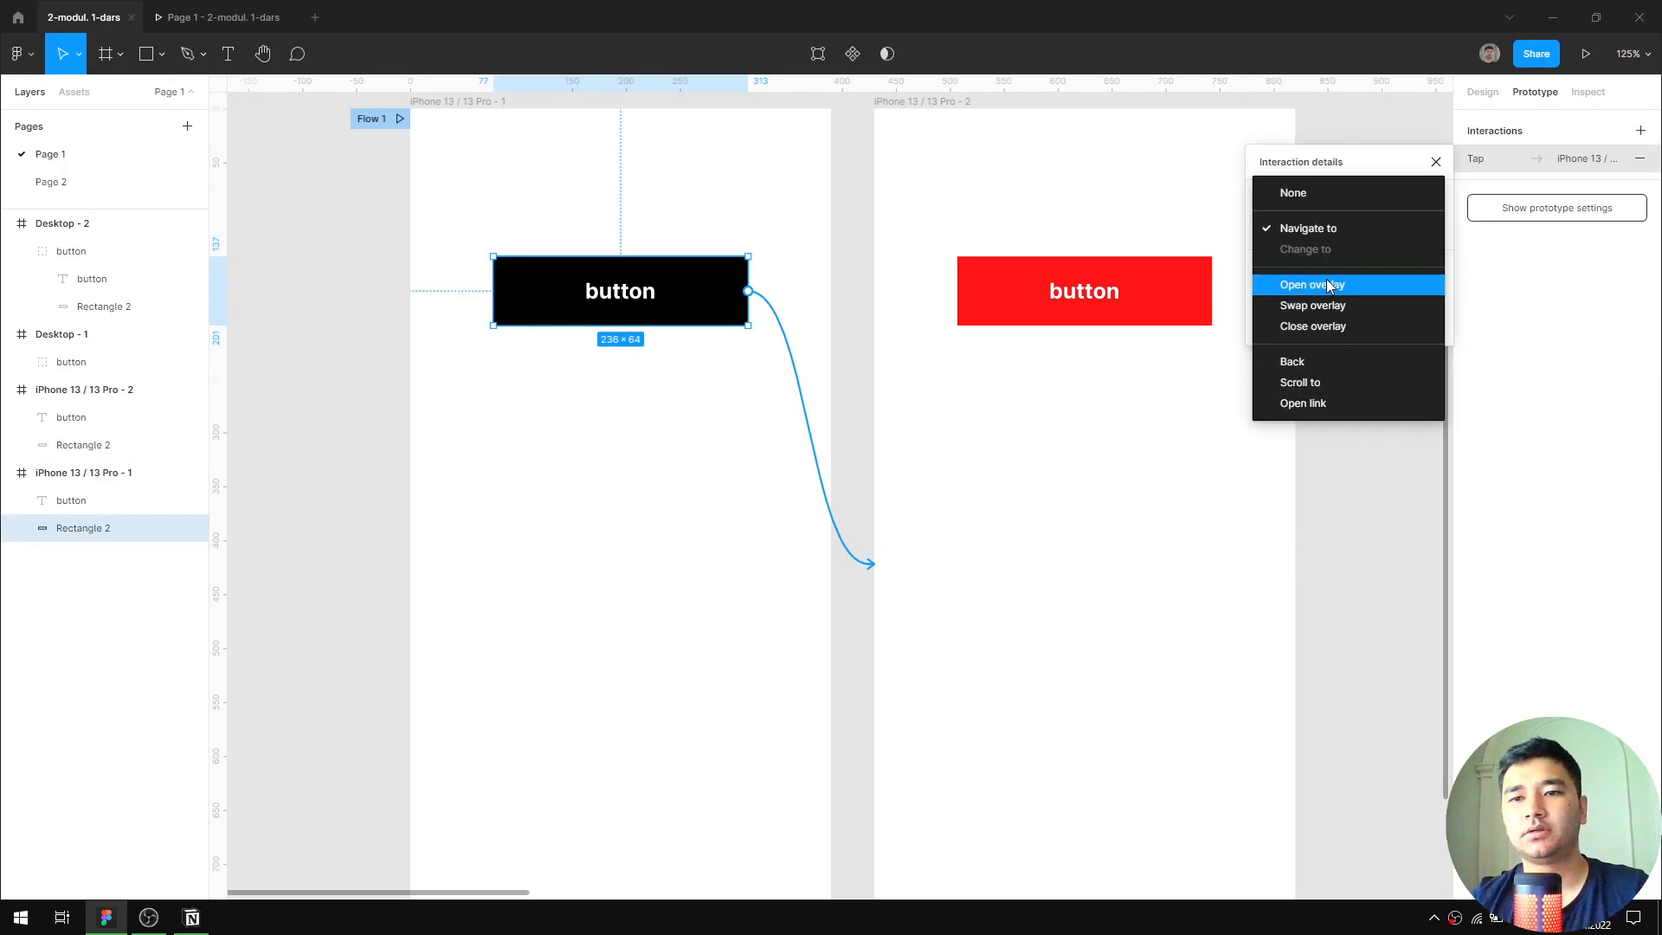
left_click(1330, 230)
left_click(1330, 232)
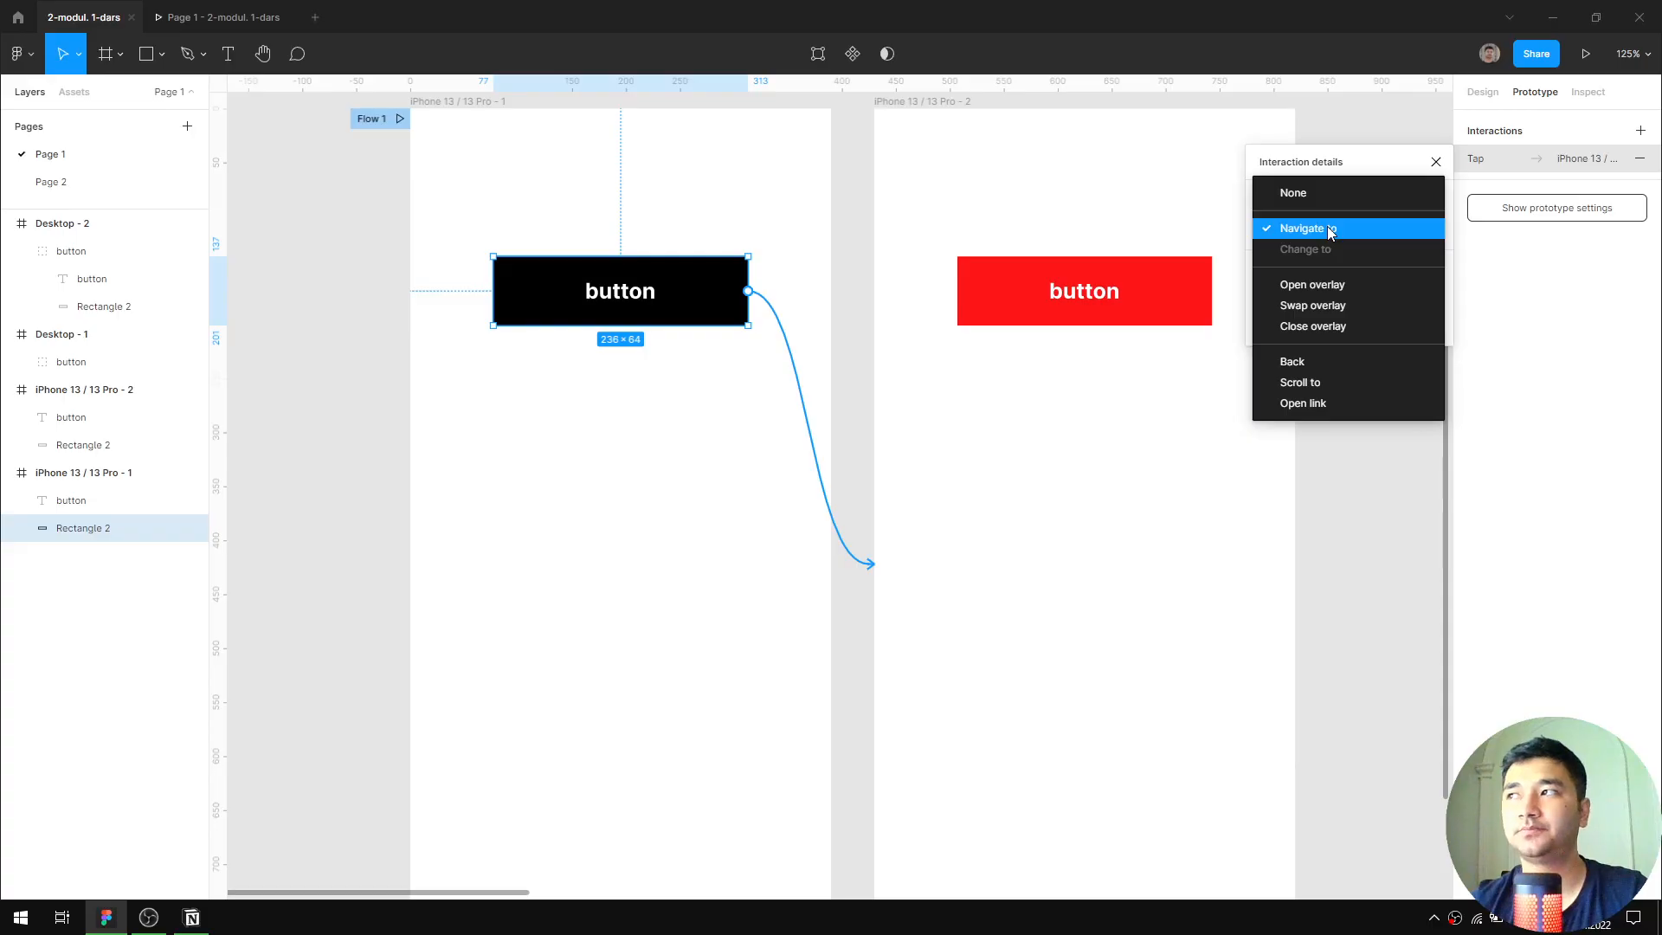
left_click(1322, 230)
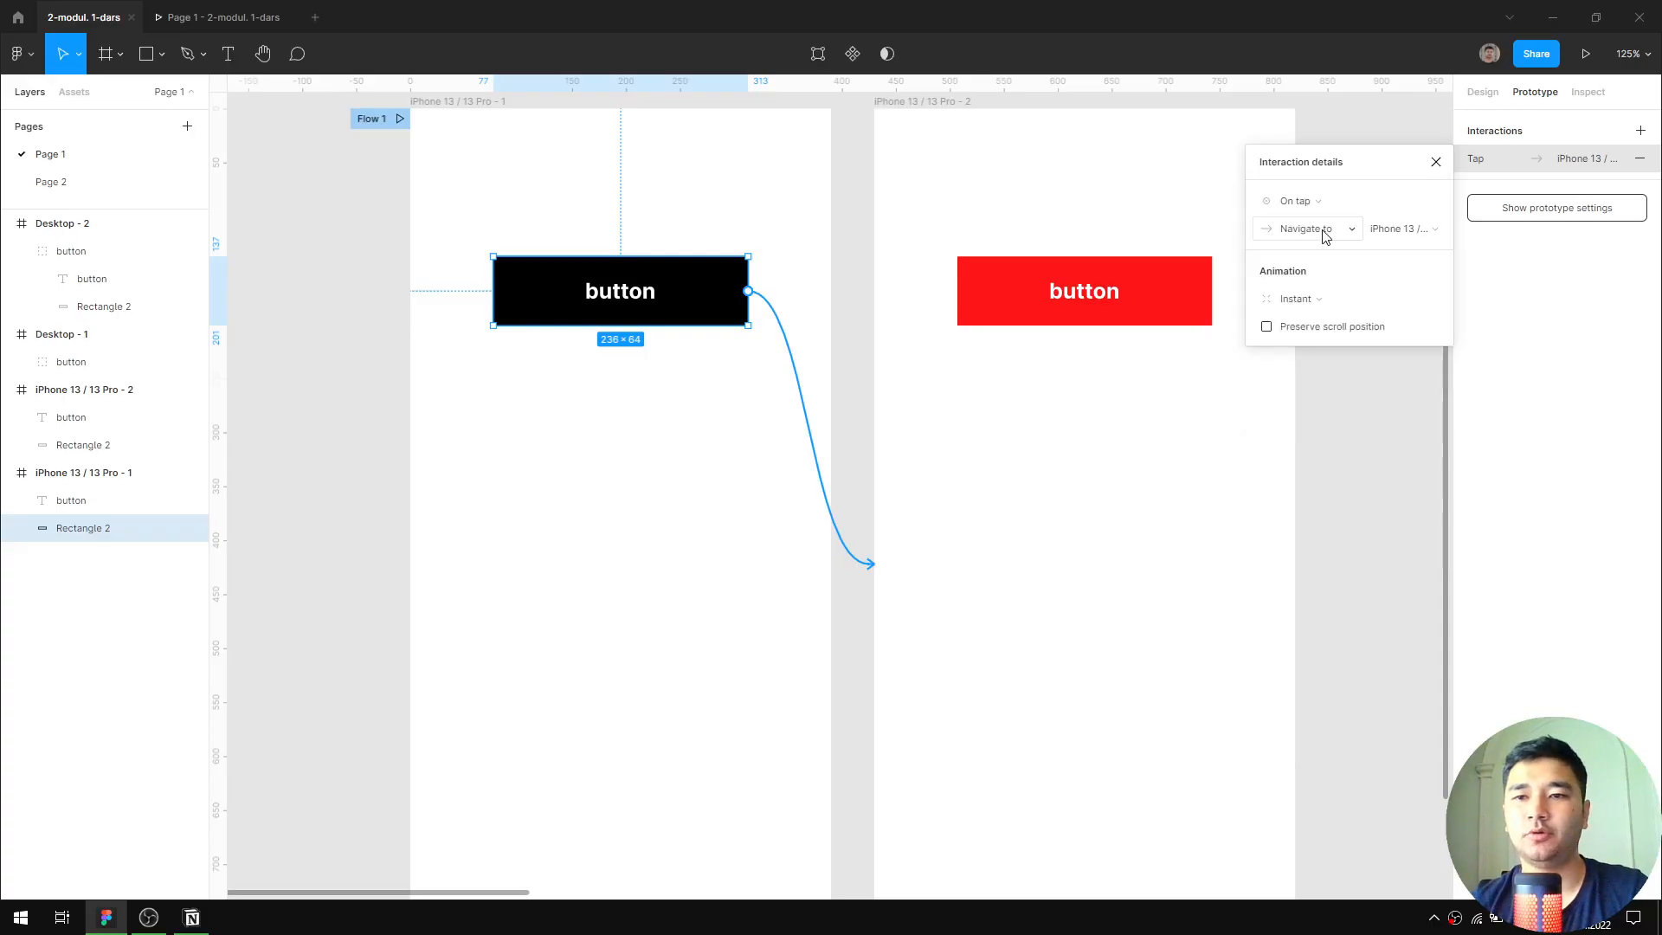
left_click(1321, 231)
left_click(1321, 232)
scroll(1130, 249, "down", 5)
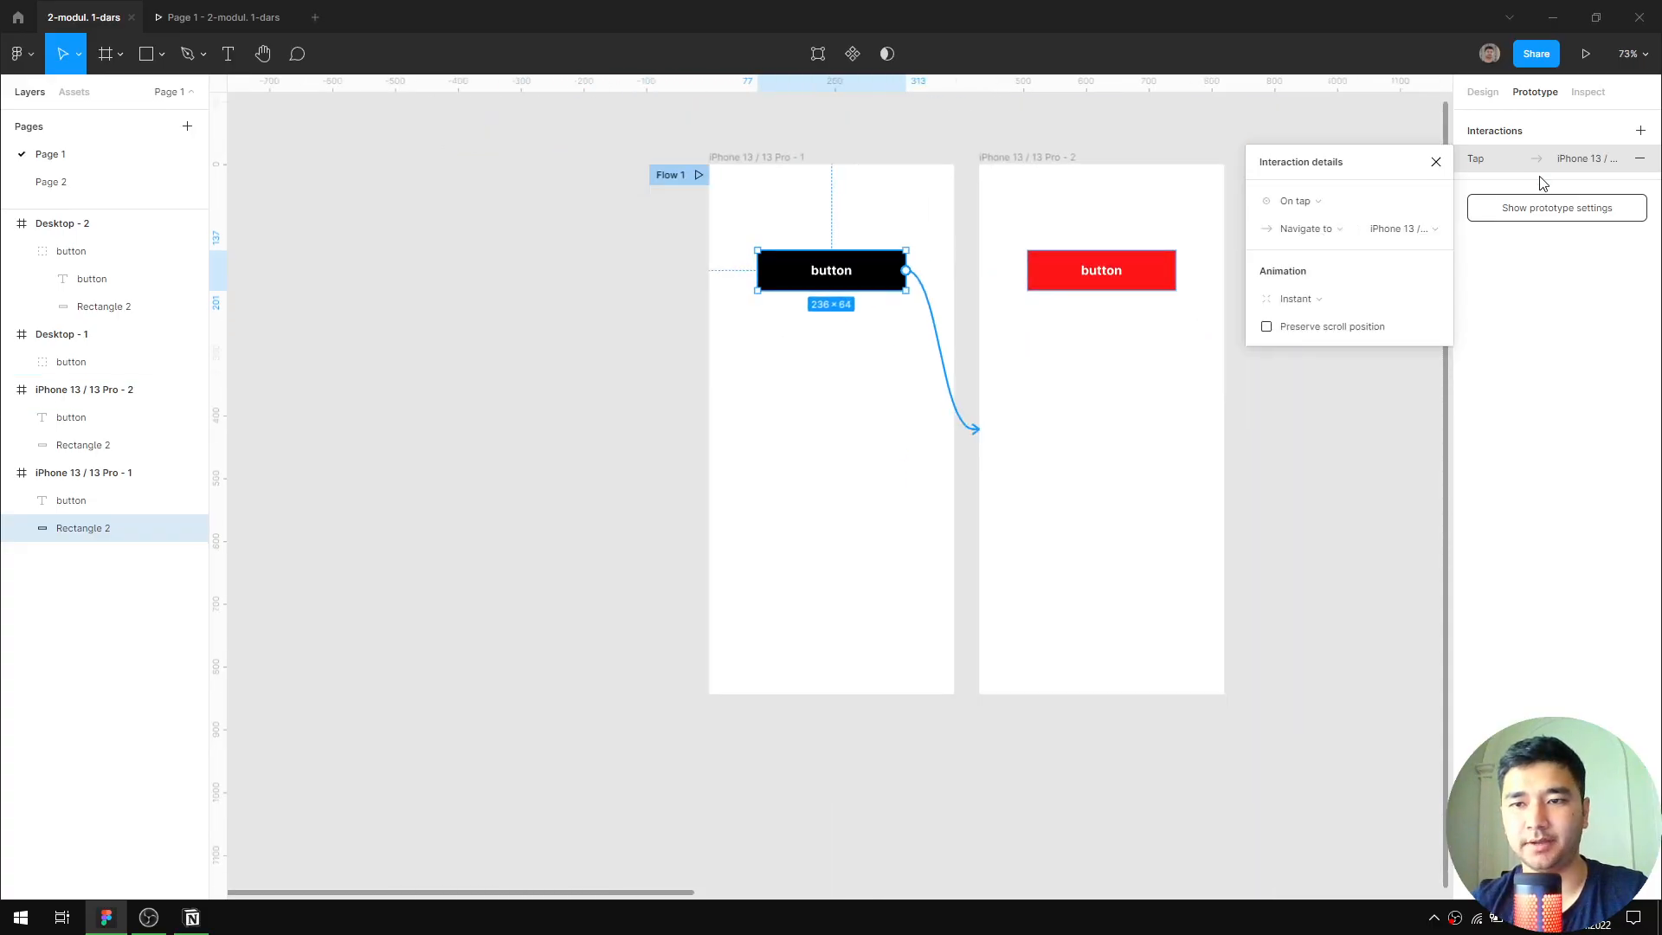
left_click(1436, 161)
scroll(1004, 304, "down", 3)
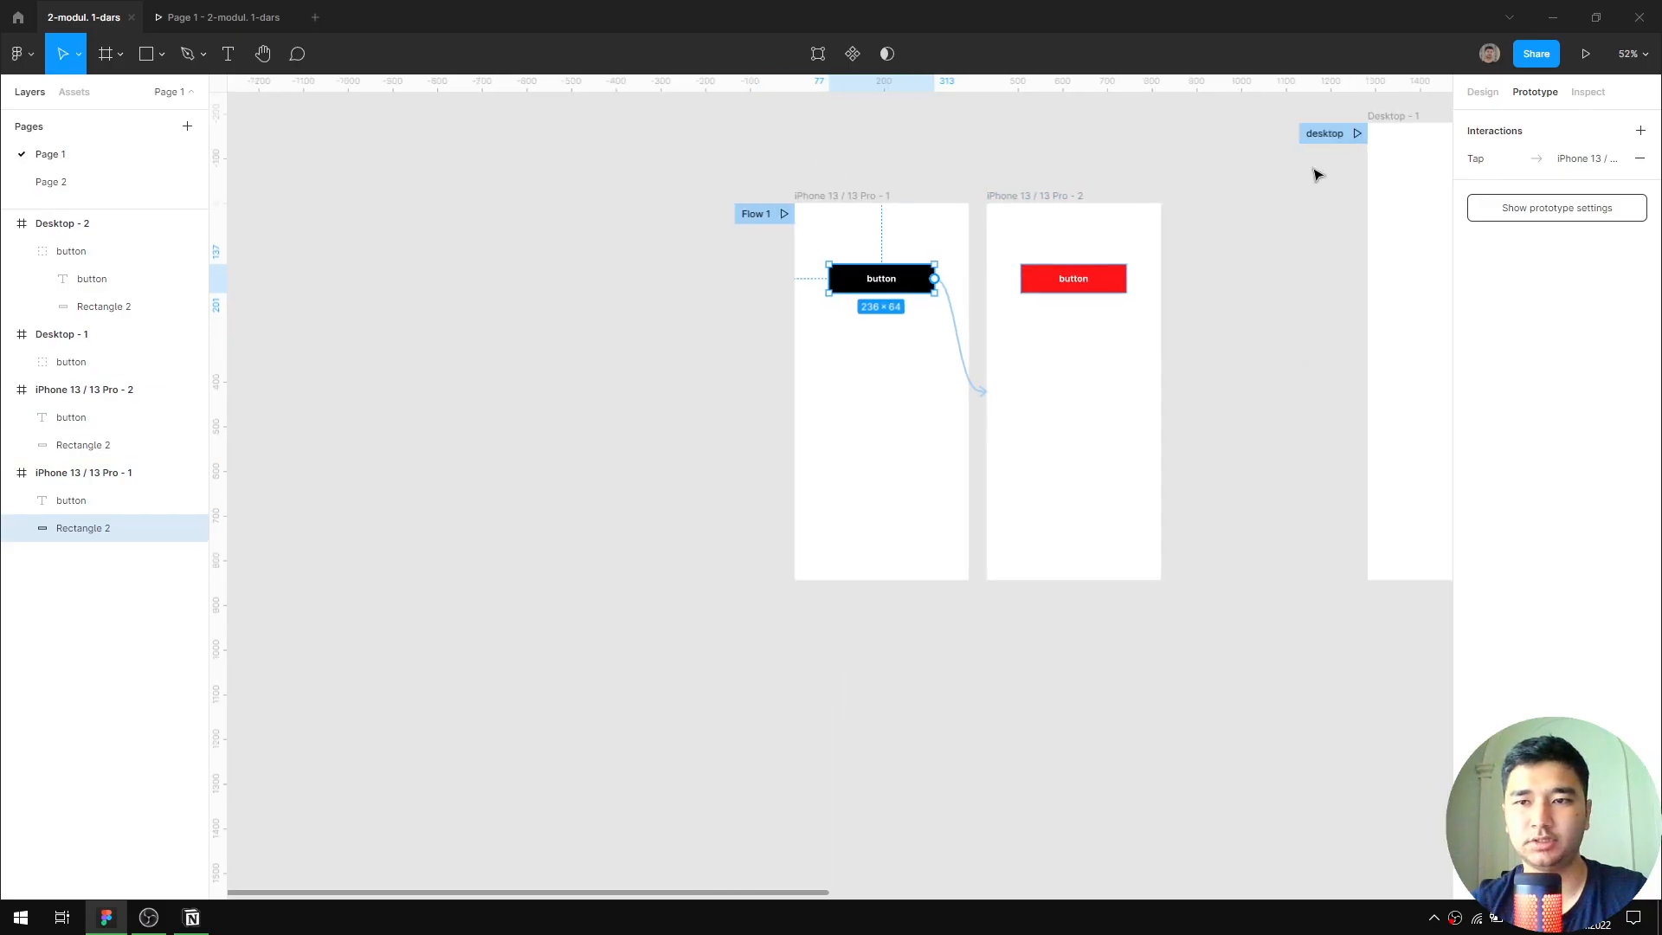
Draw a new frame on the empty canvas beside iPhone 13 / 13 Pro - 1 and resize it to about 302 × 150
left_click(1482, 91)
left_click_drag(685, 371, 790, 343)
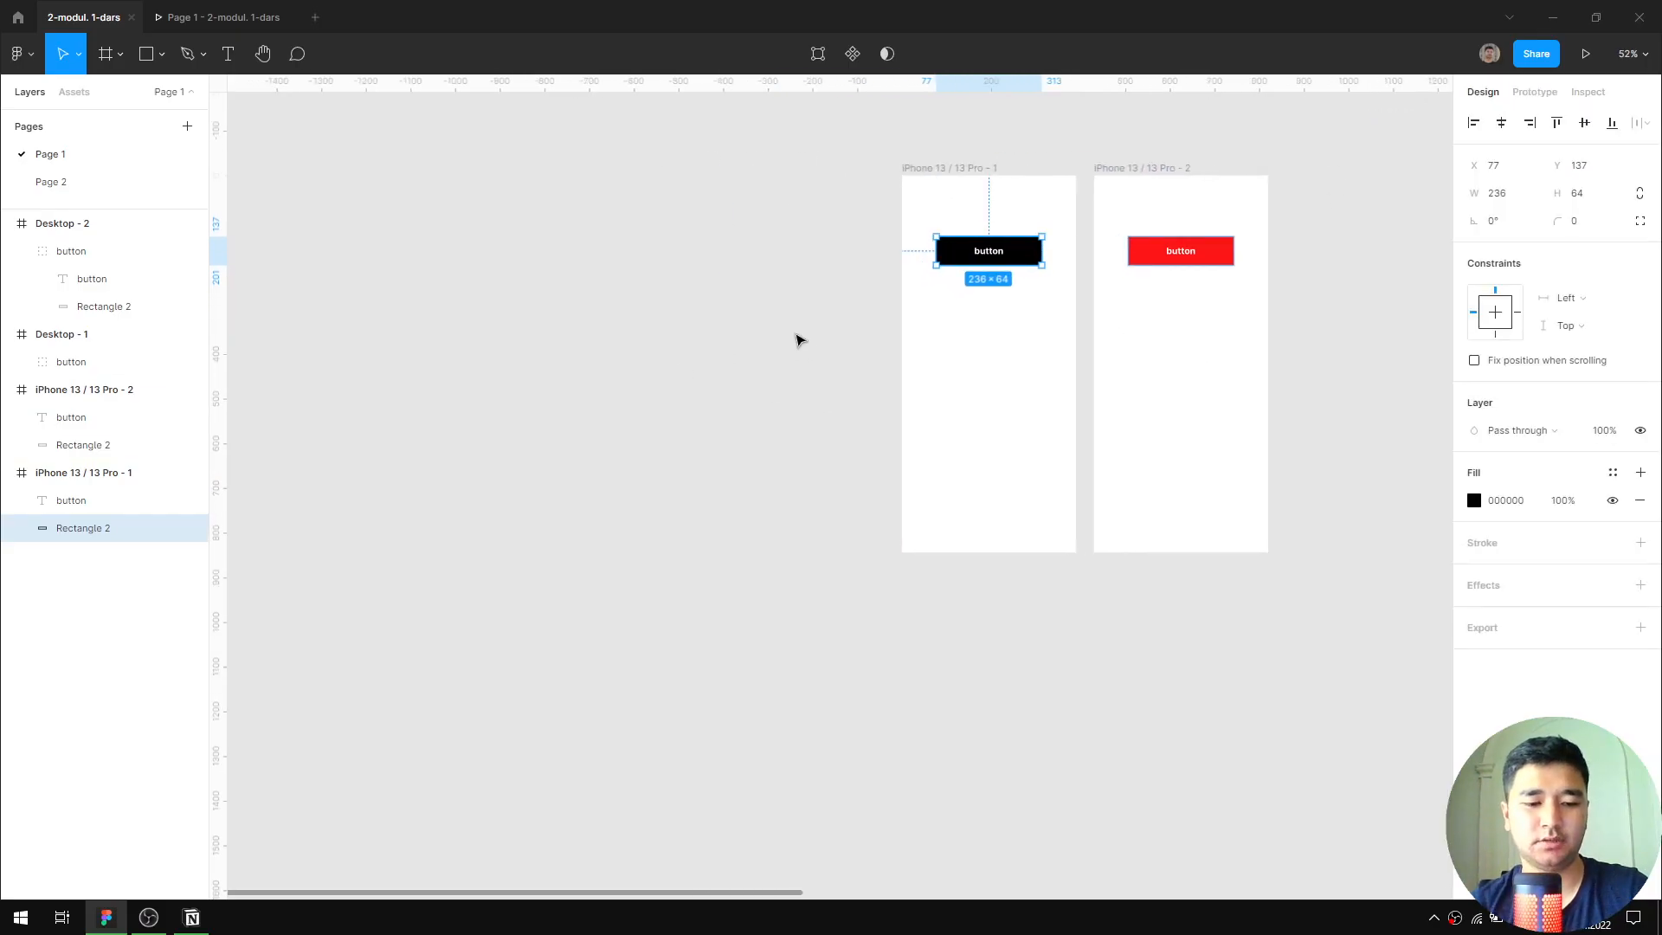
key("f")
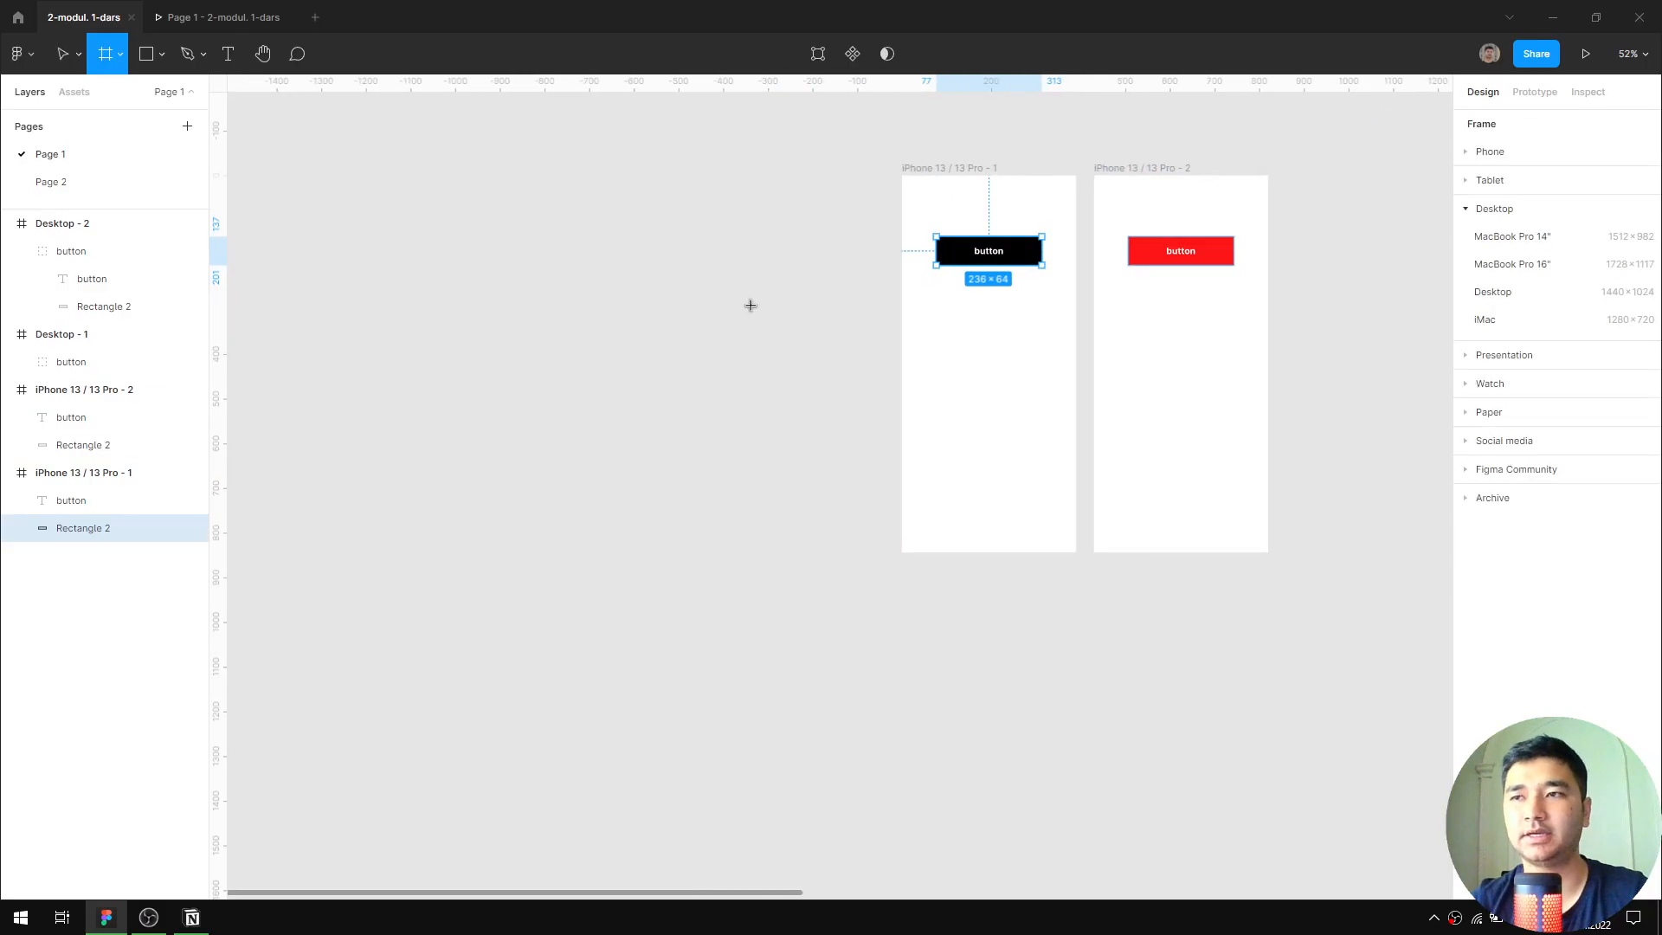
scroll(750, 304, "up", 1)
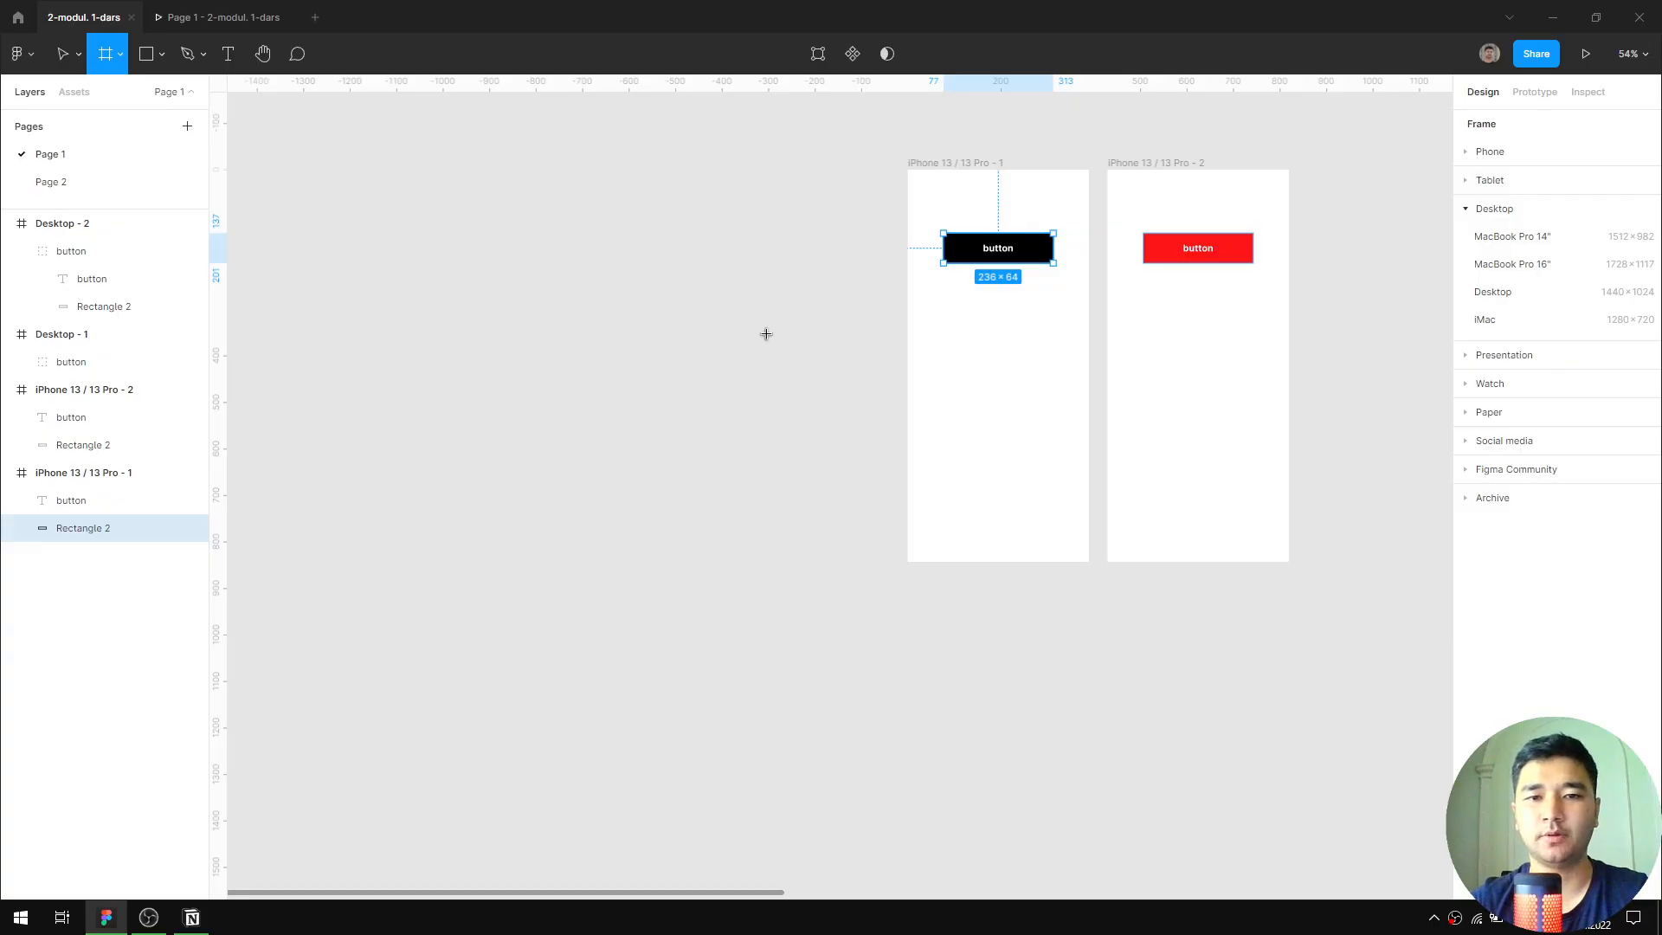
mouse_move(726, 316)
left_mouse_down()
mouse_move(874, 374)
mouse_move(815, 372)
left_mouse_up()
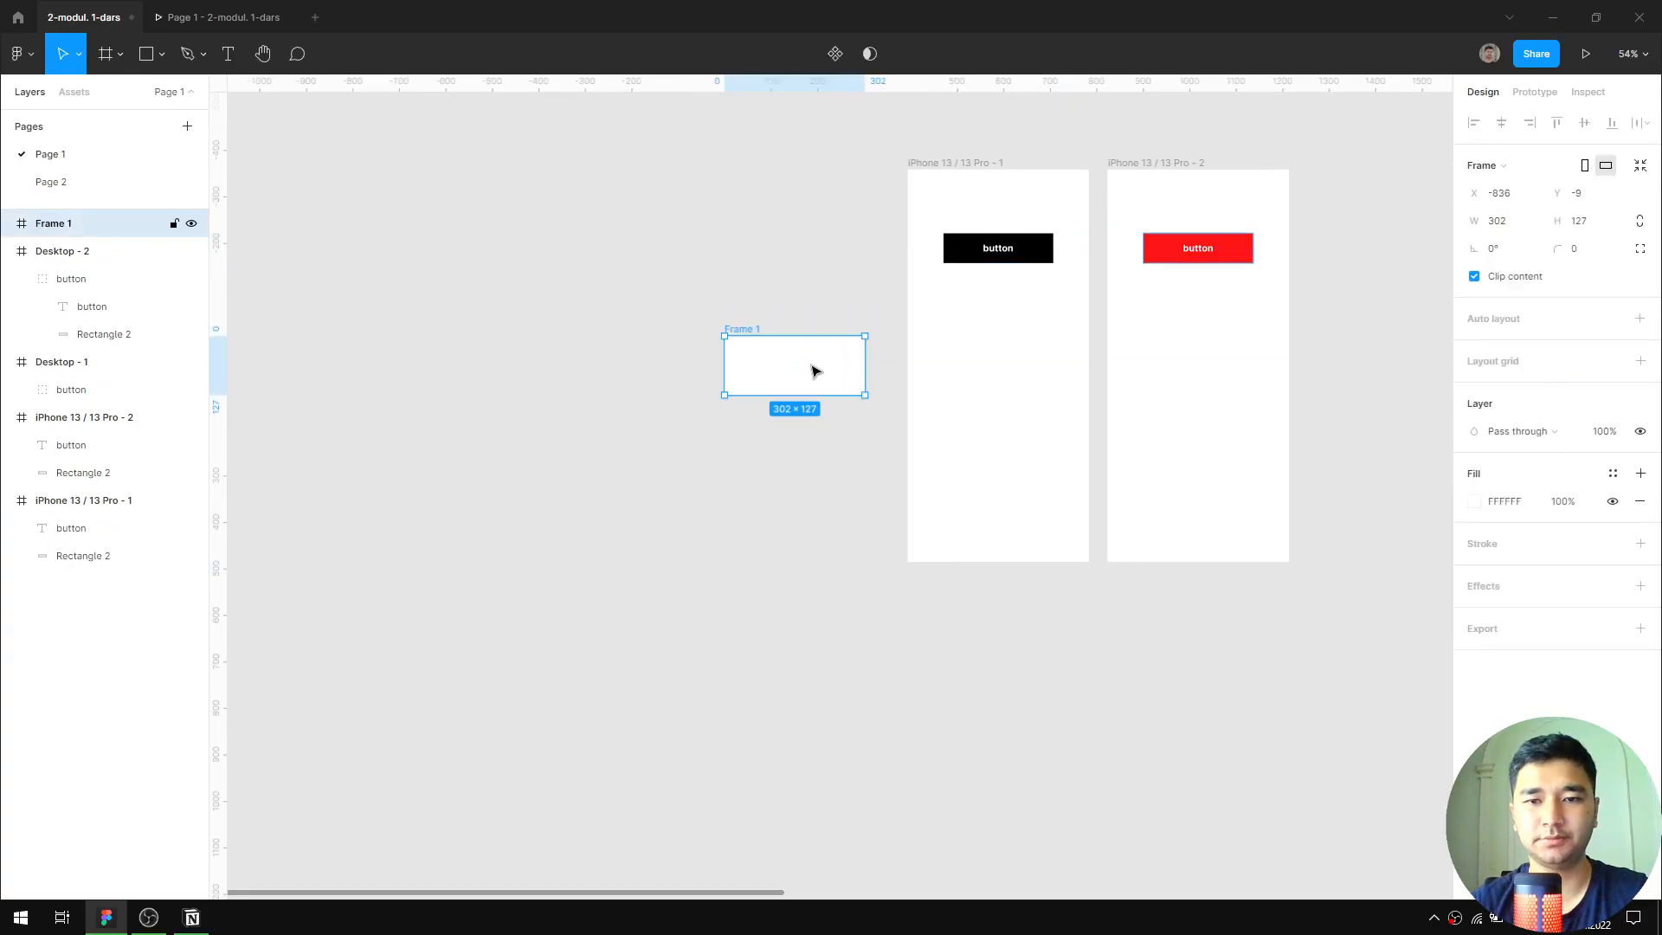
scroll(815, 372, "up", 5)
left_click_drag(935, 386, 883, 478)
scroll(856, 467, "up", 2)
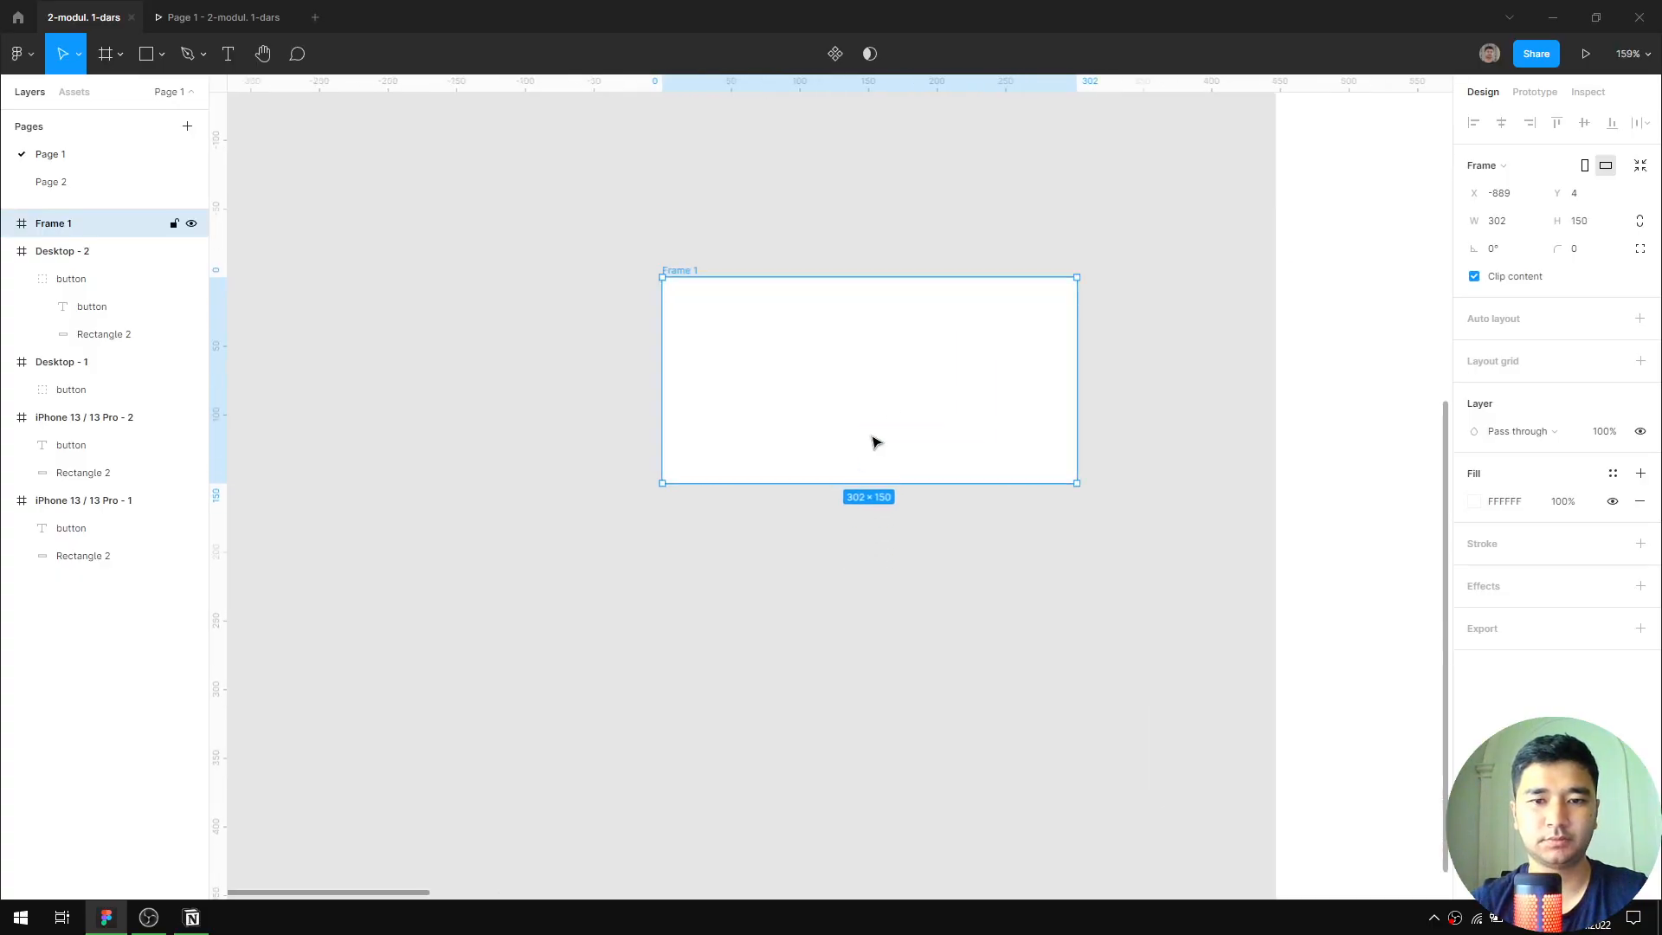
Add the text "This is modal" to Frame 1 and center it in the frame
scroll(868, 459, "up", 3)
key("t")
left_click(731, 429)
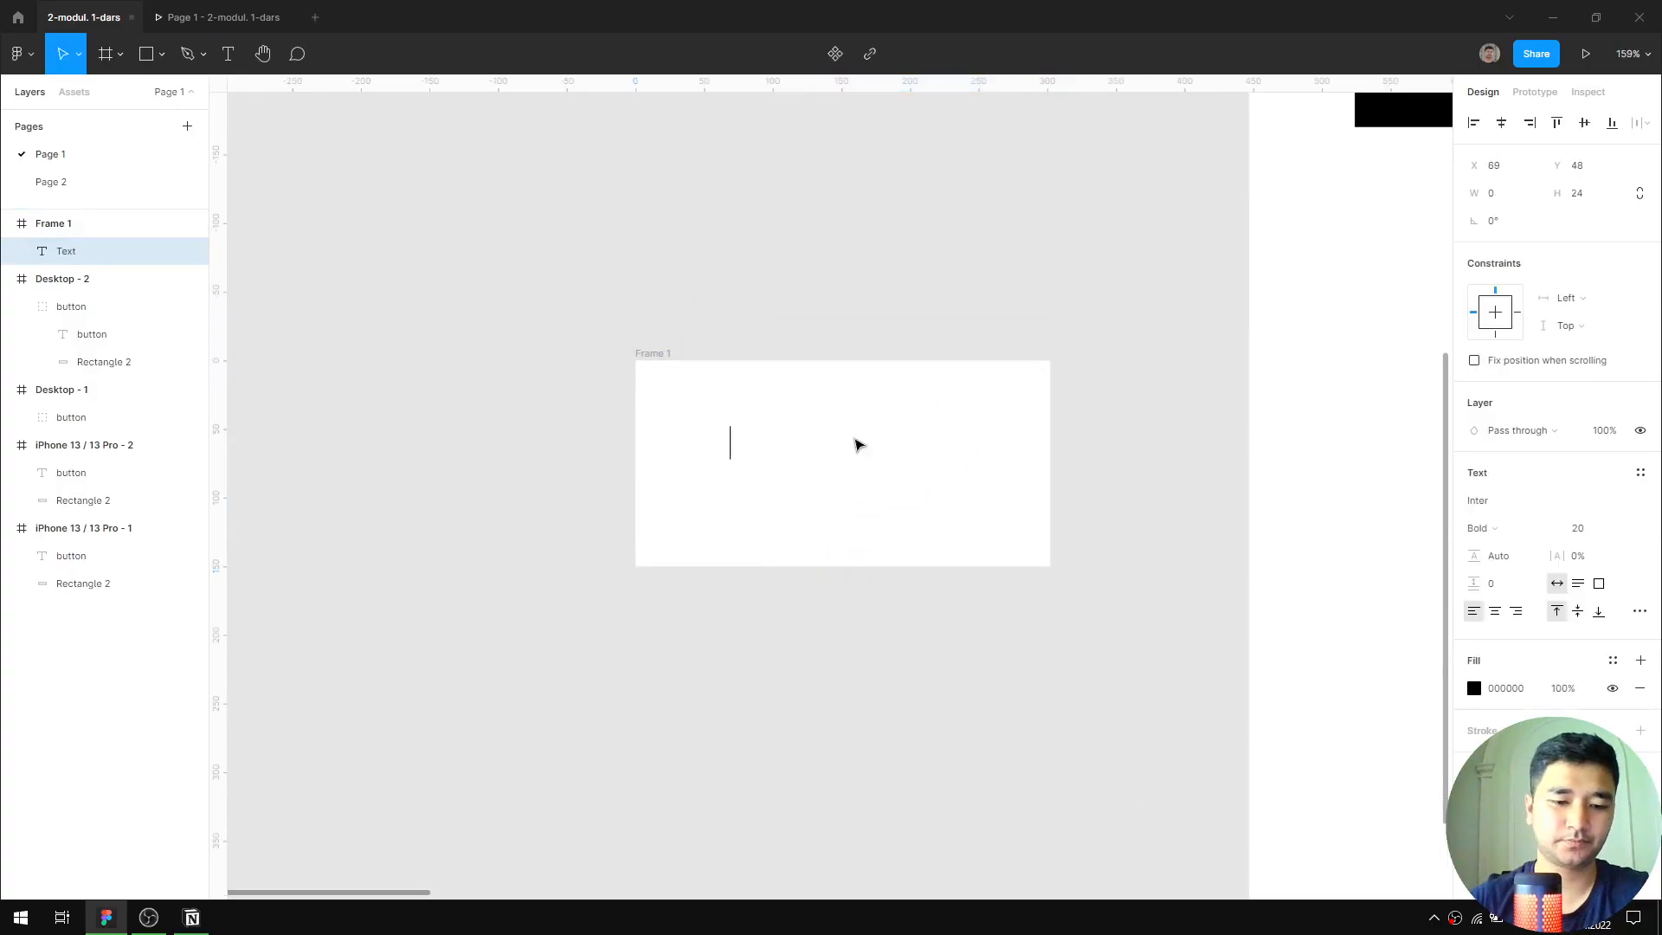
type("This is moda")
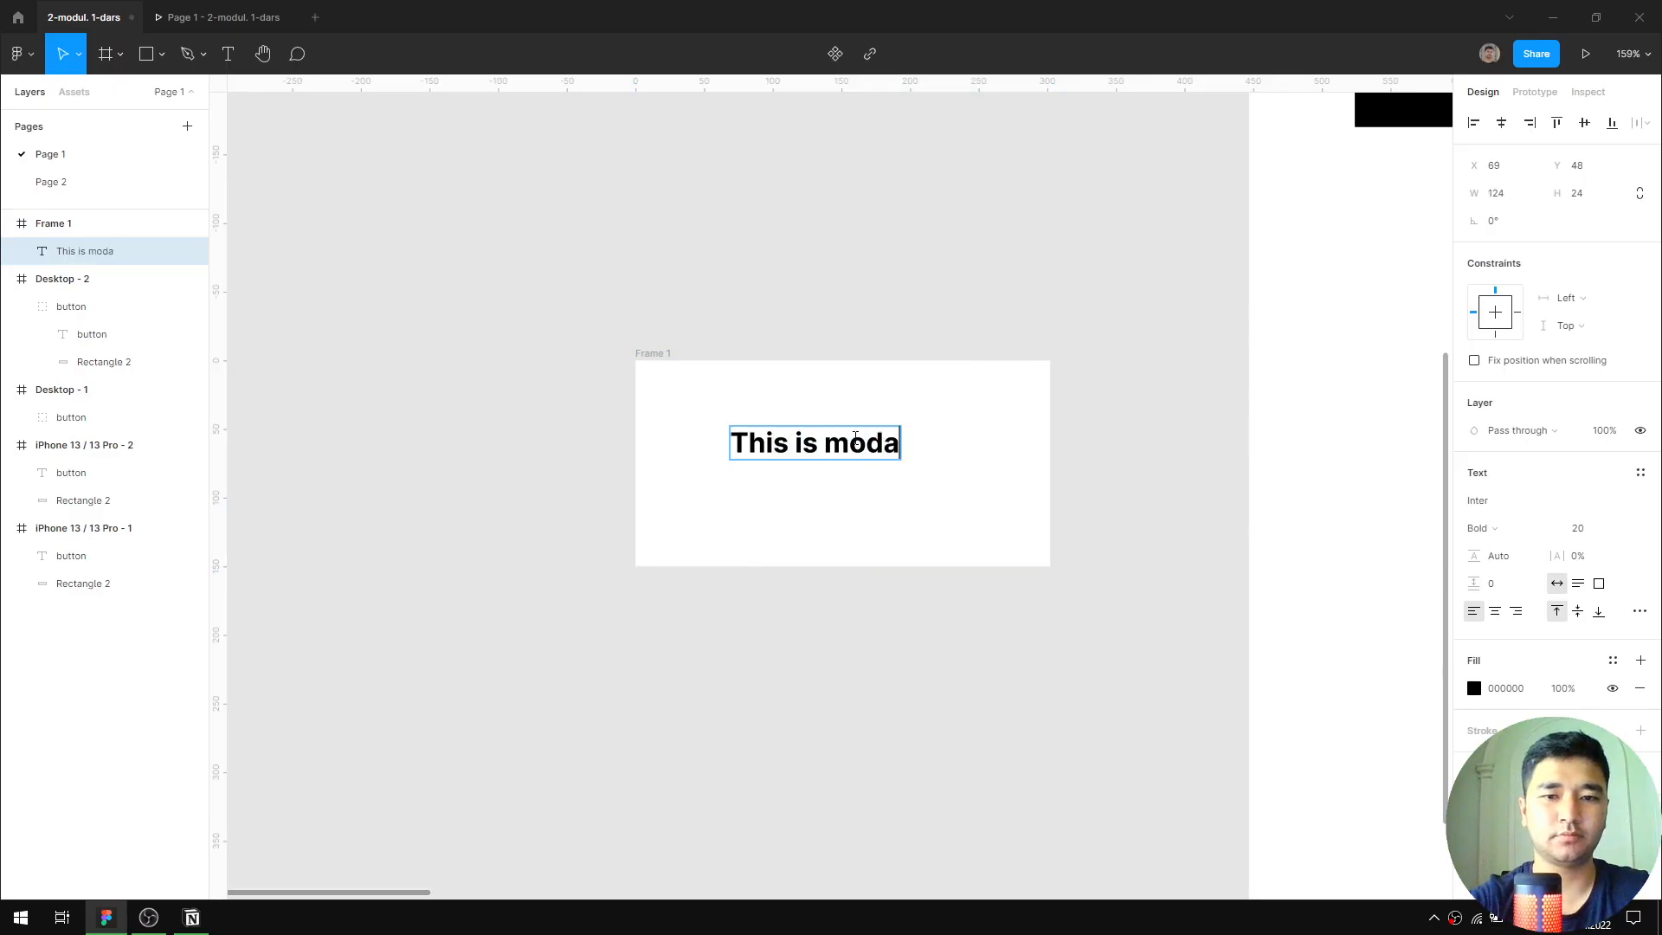
type("l")
key("Escape")
left_click(946, 683)
left_click_drag(886, 460, 909, 480)
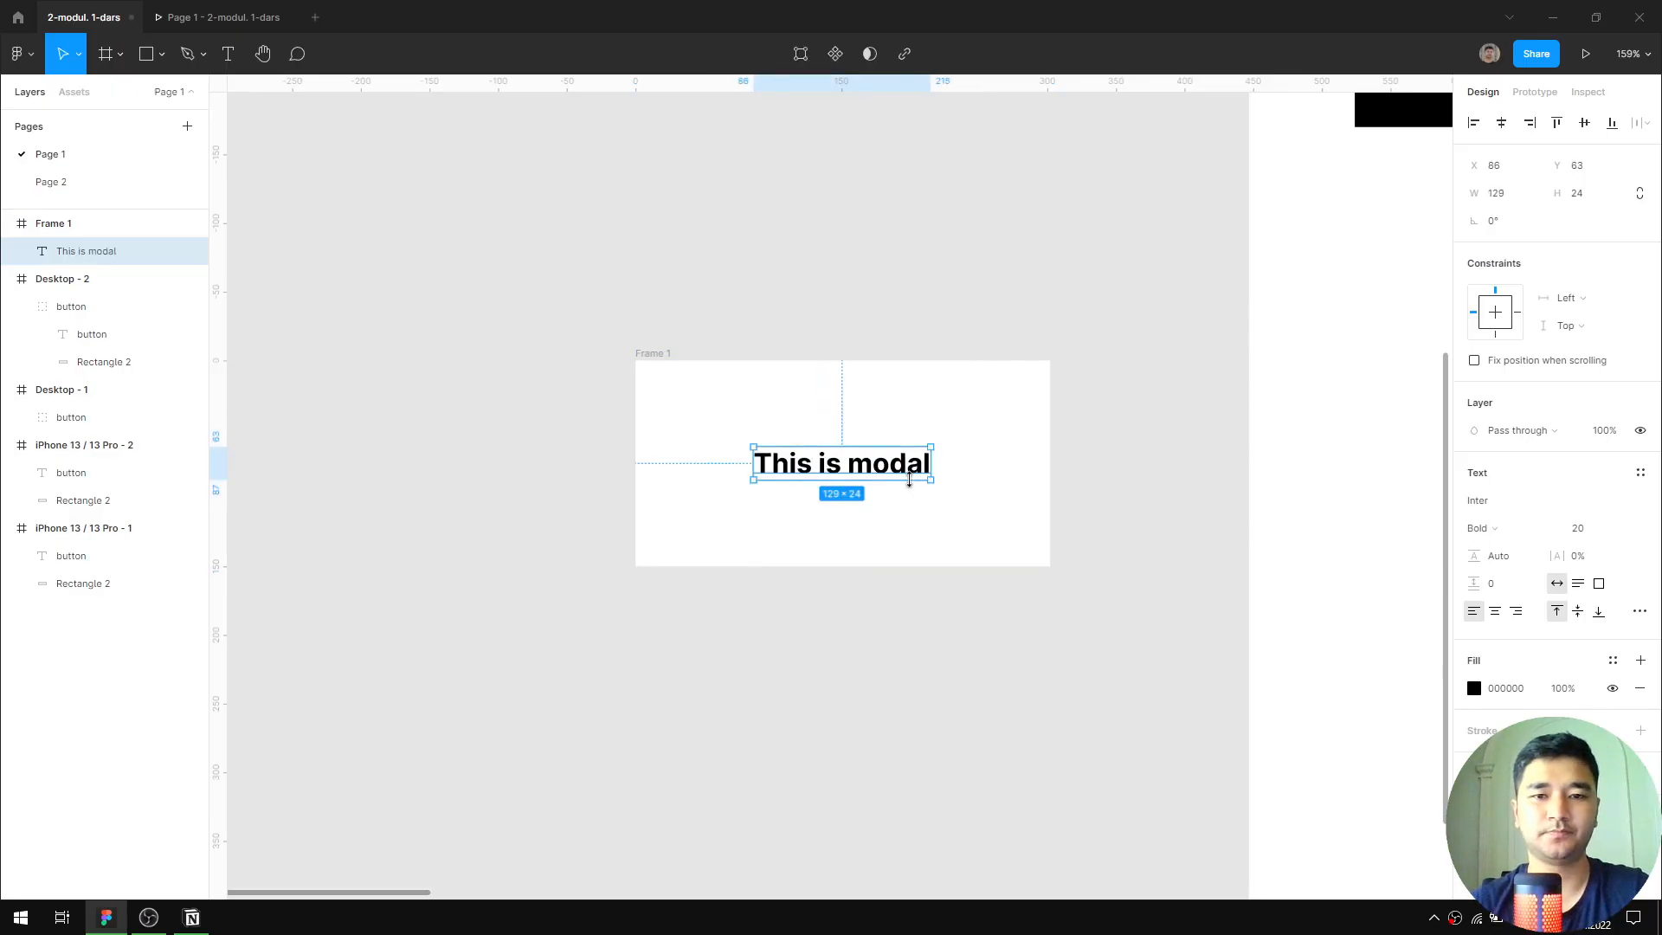
Link the black button to Frame 1 with a prototype connection and set its action to Open overlay
scroll(909, 481, "down", 5)
key("shift+e")
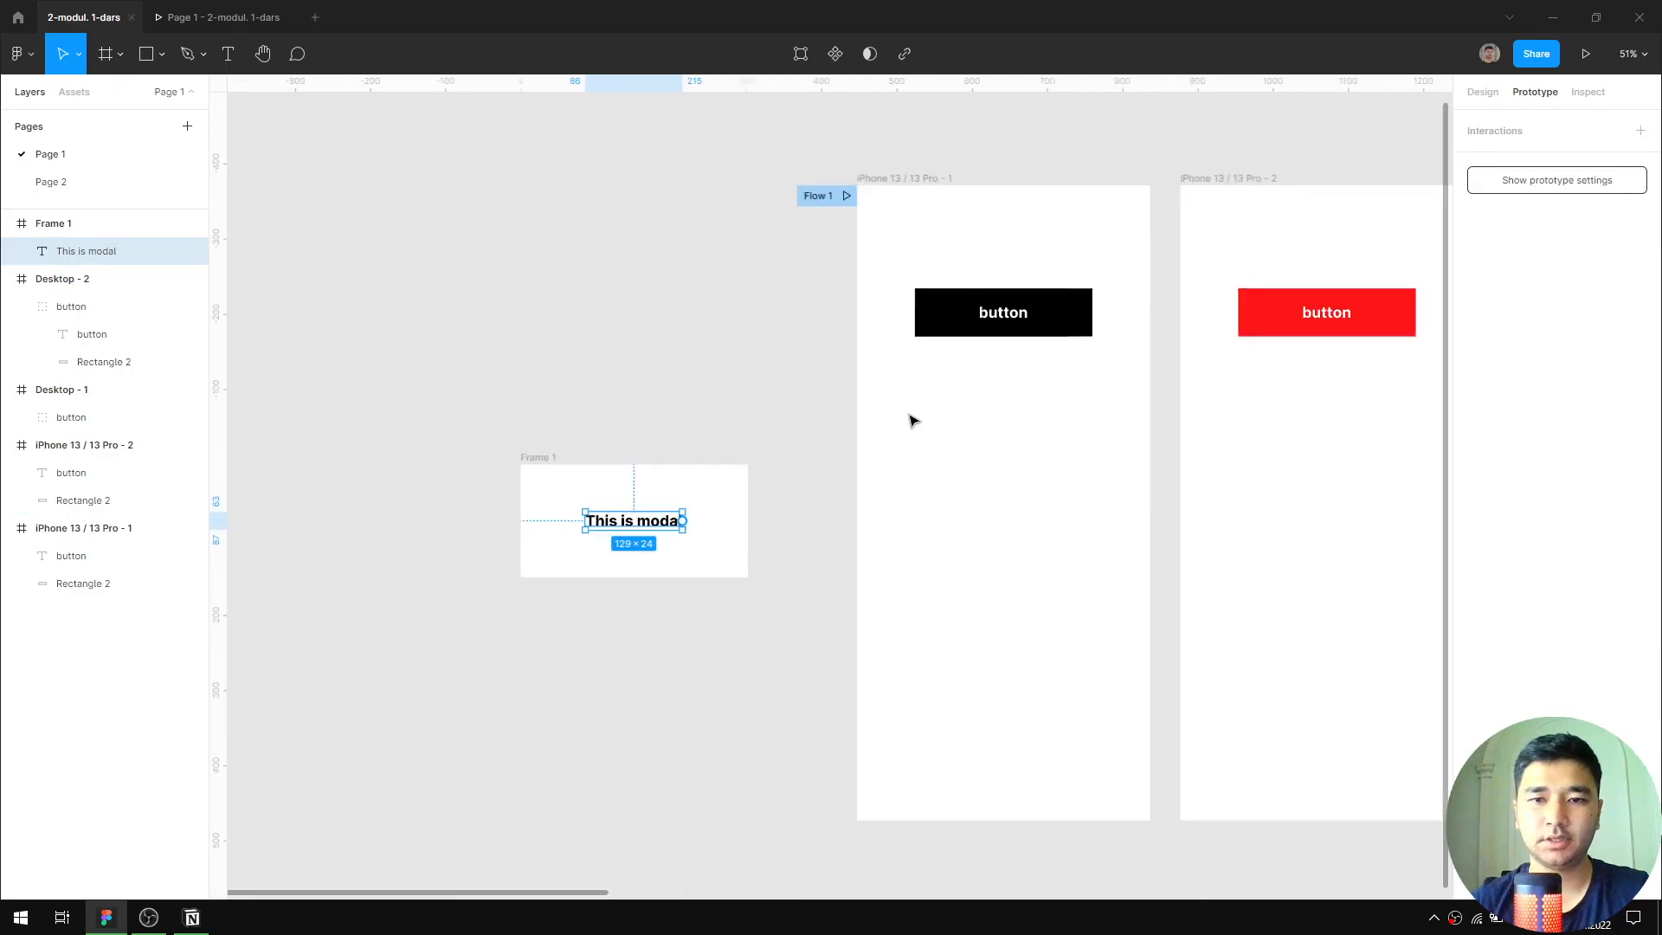
left_click(1065, 325)
left_click_drag(1093, 314, 727, 536)
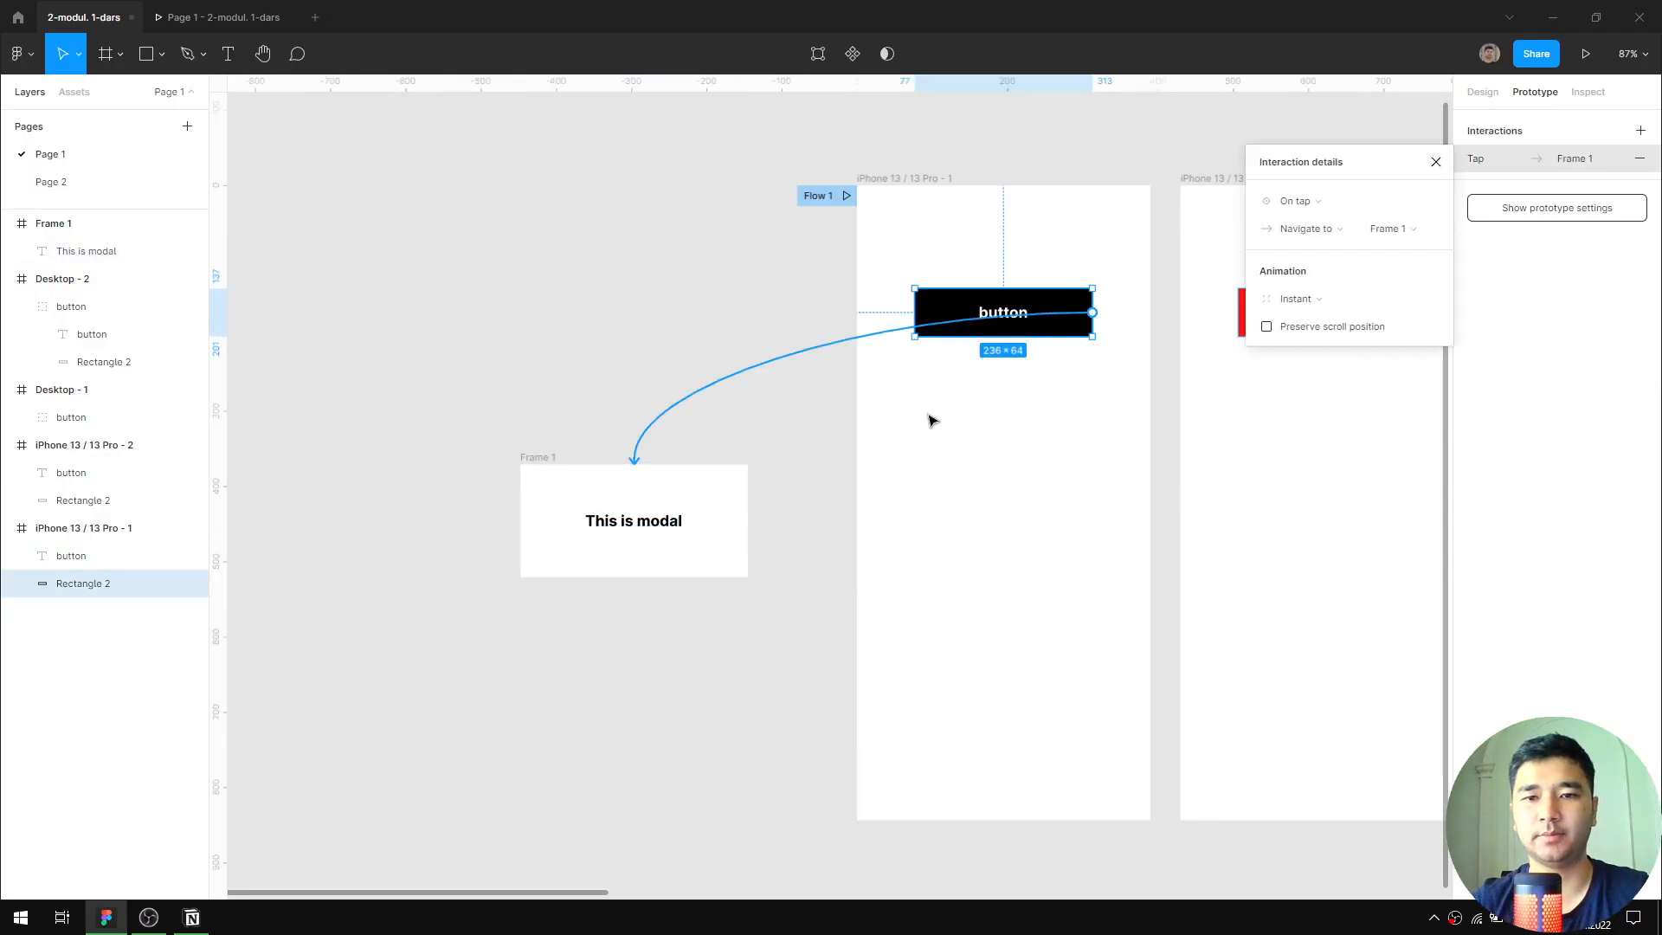
left_click(1305, 228)
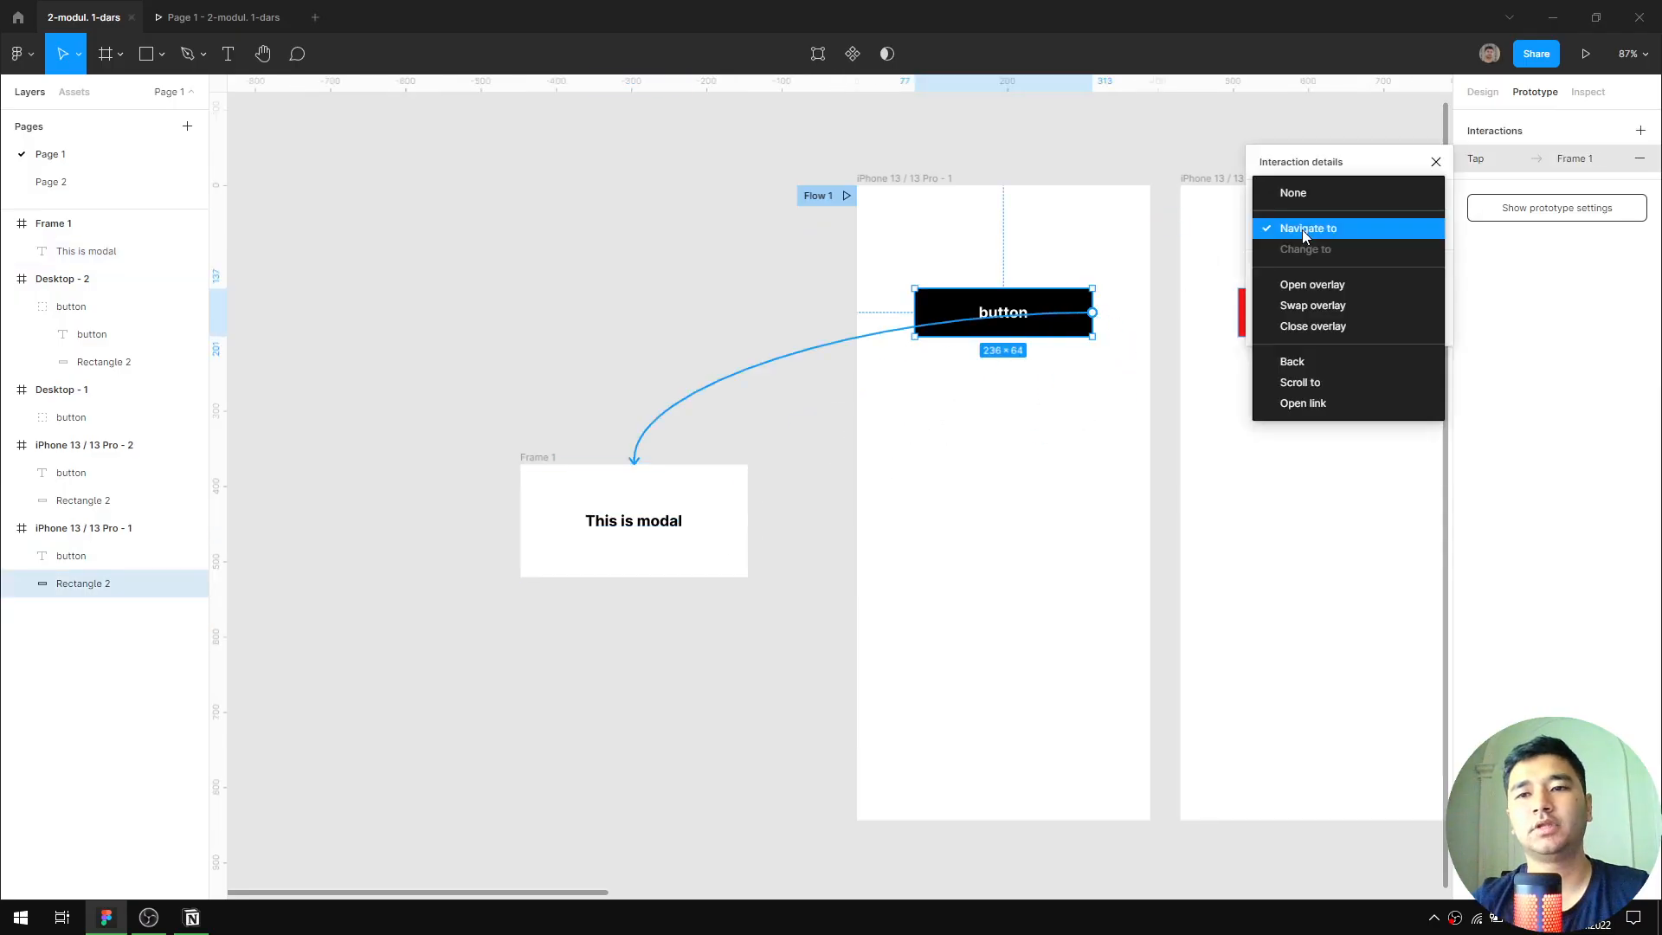
left_click(1316, 282)
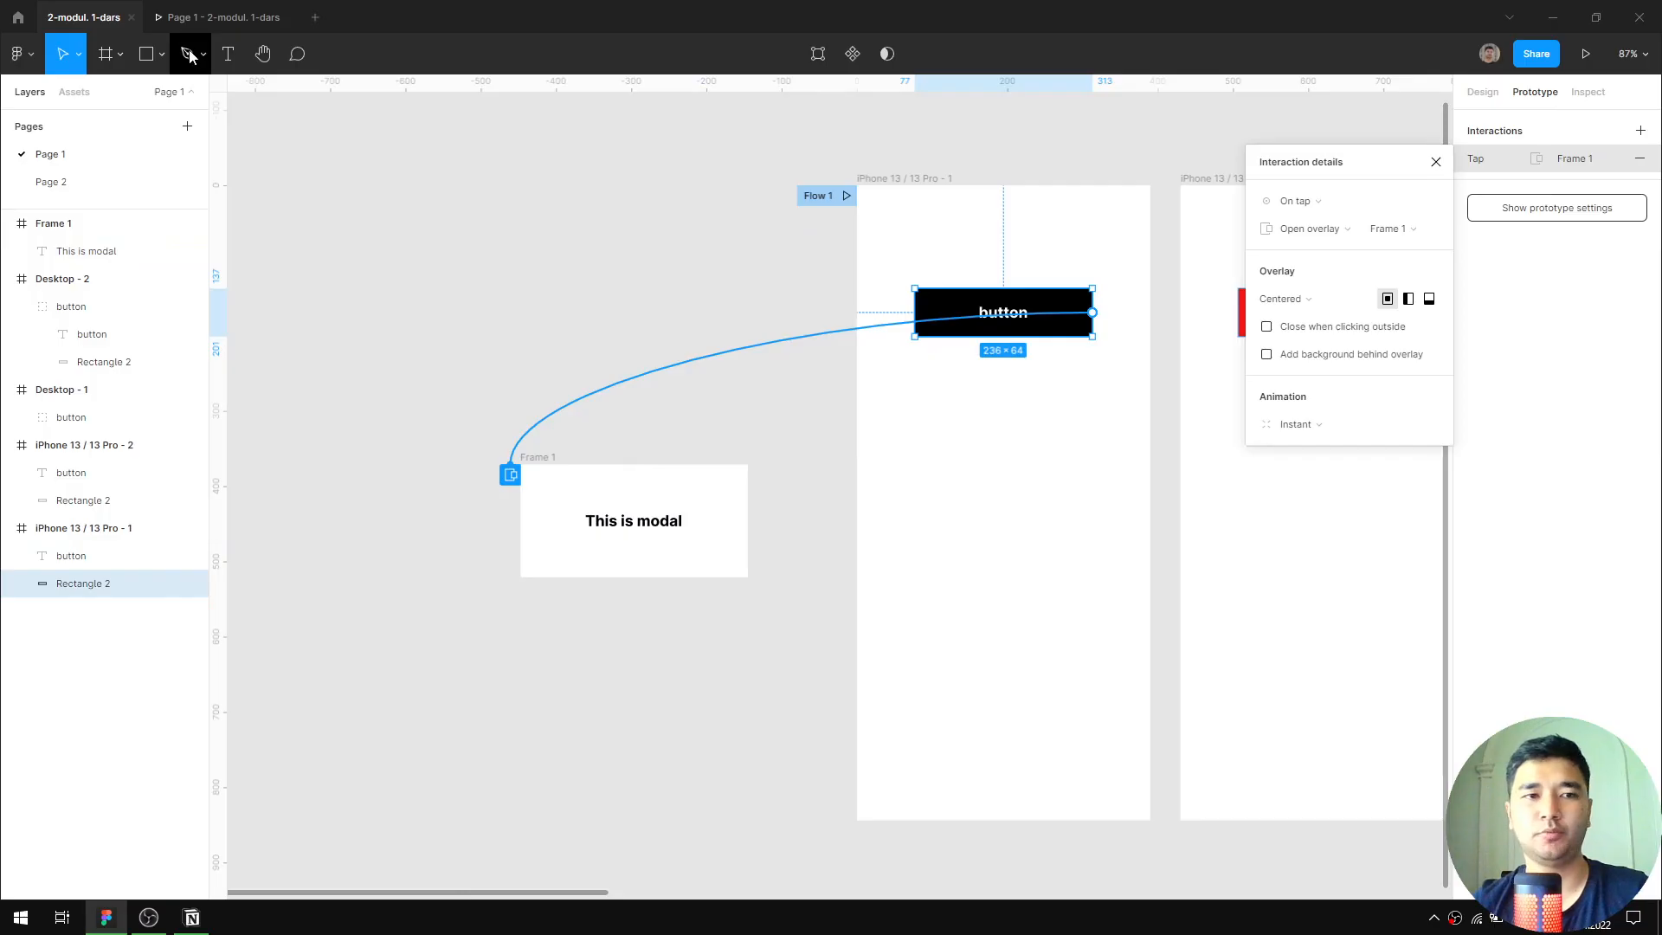
Test the black button's overlay in the prototype preview and return to the design file
left_click(223, 17)
left_click(866, 256)
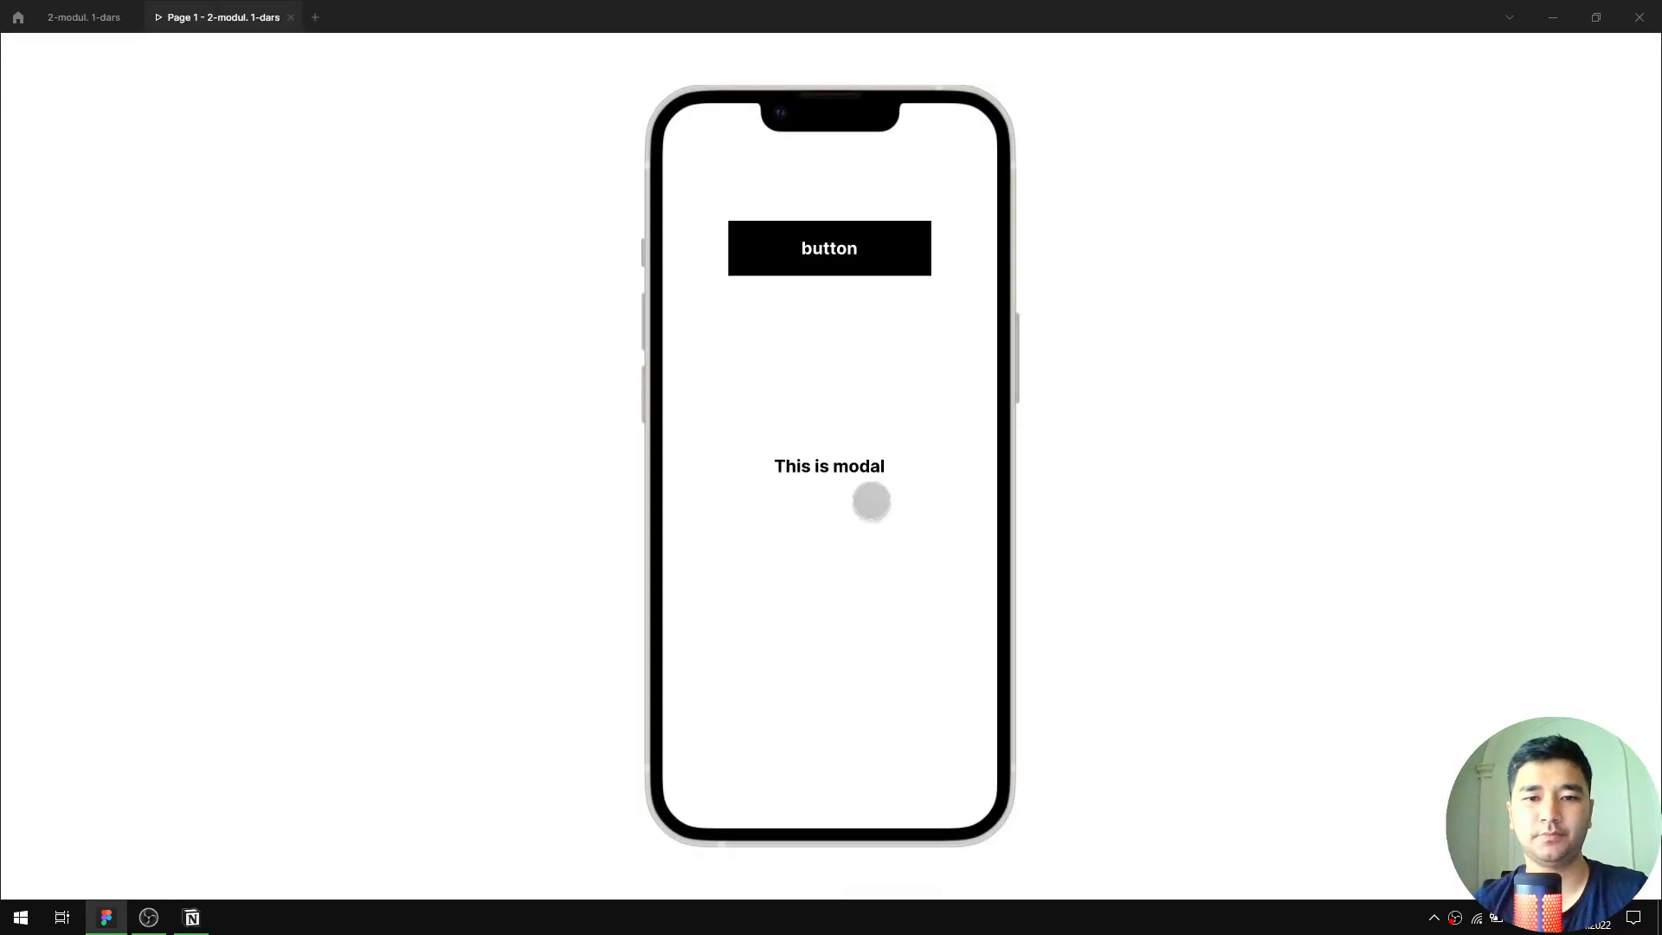
left_click(101, 24)
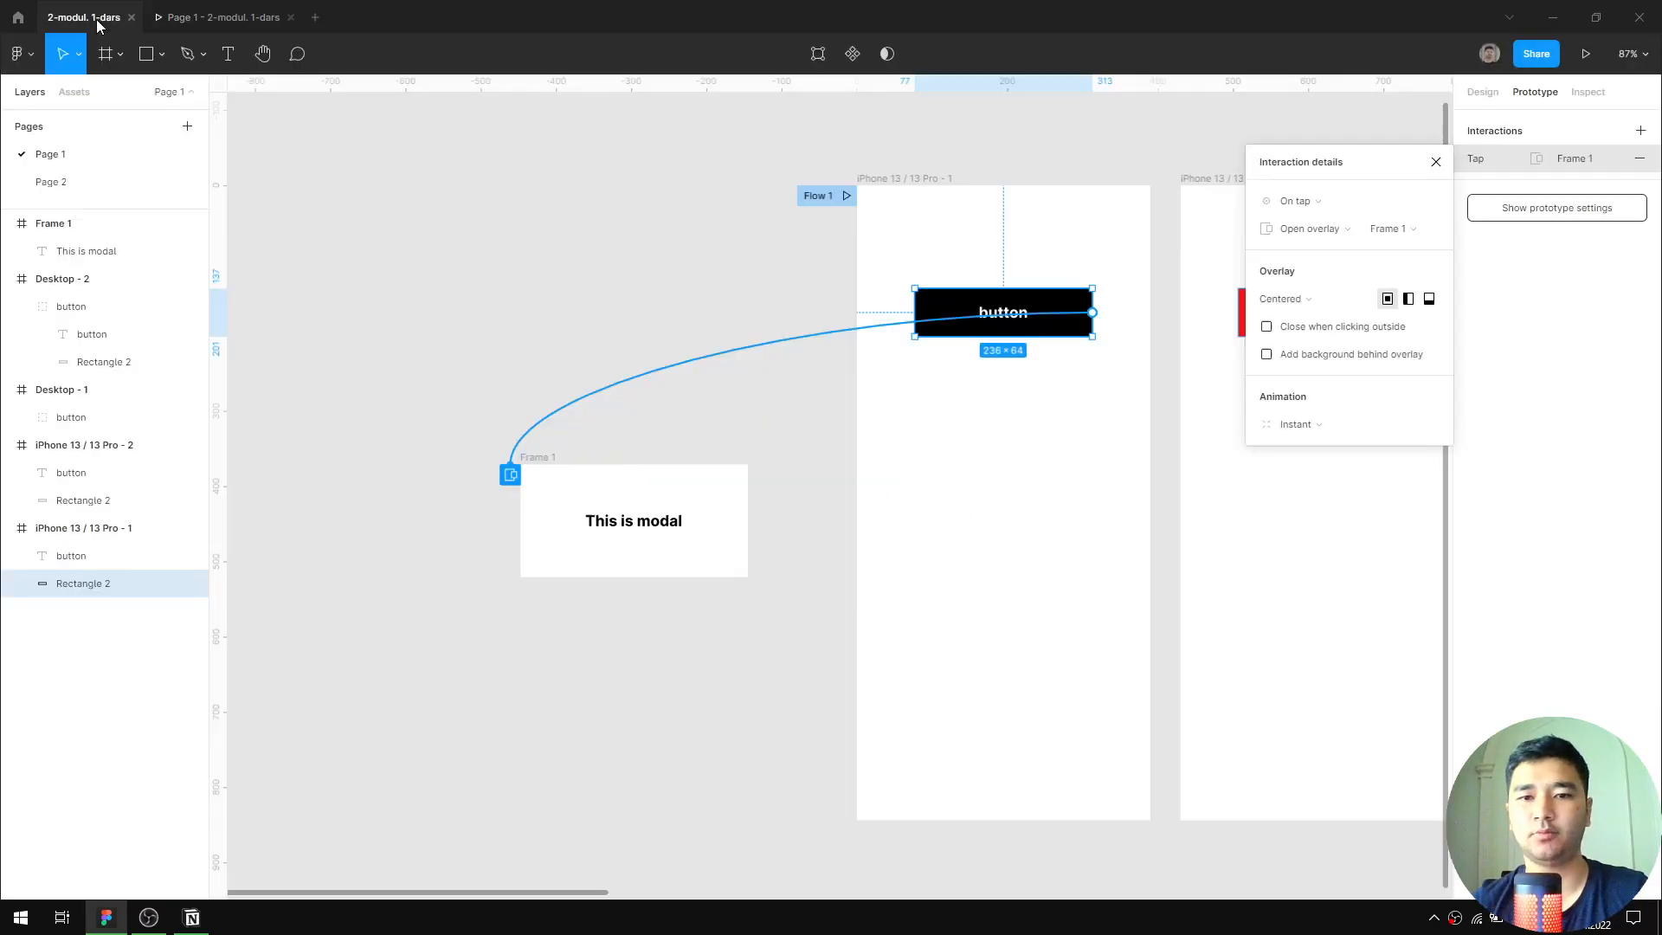
Change the fill of Frame 1 from white to a light red
left_click(567, 472)
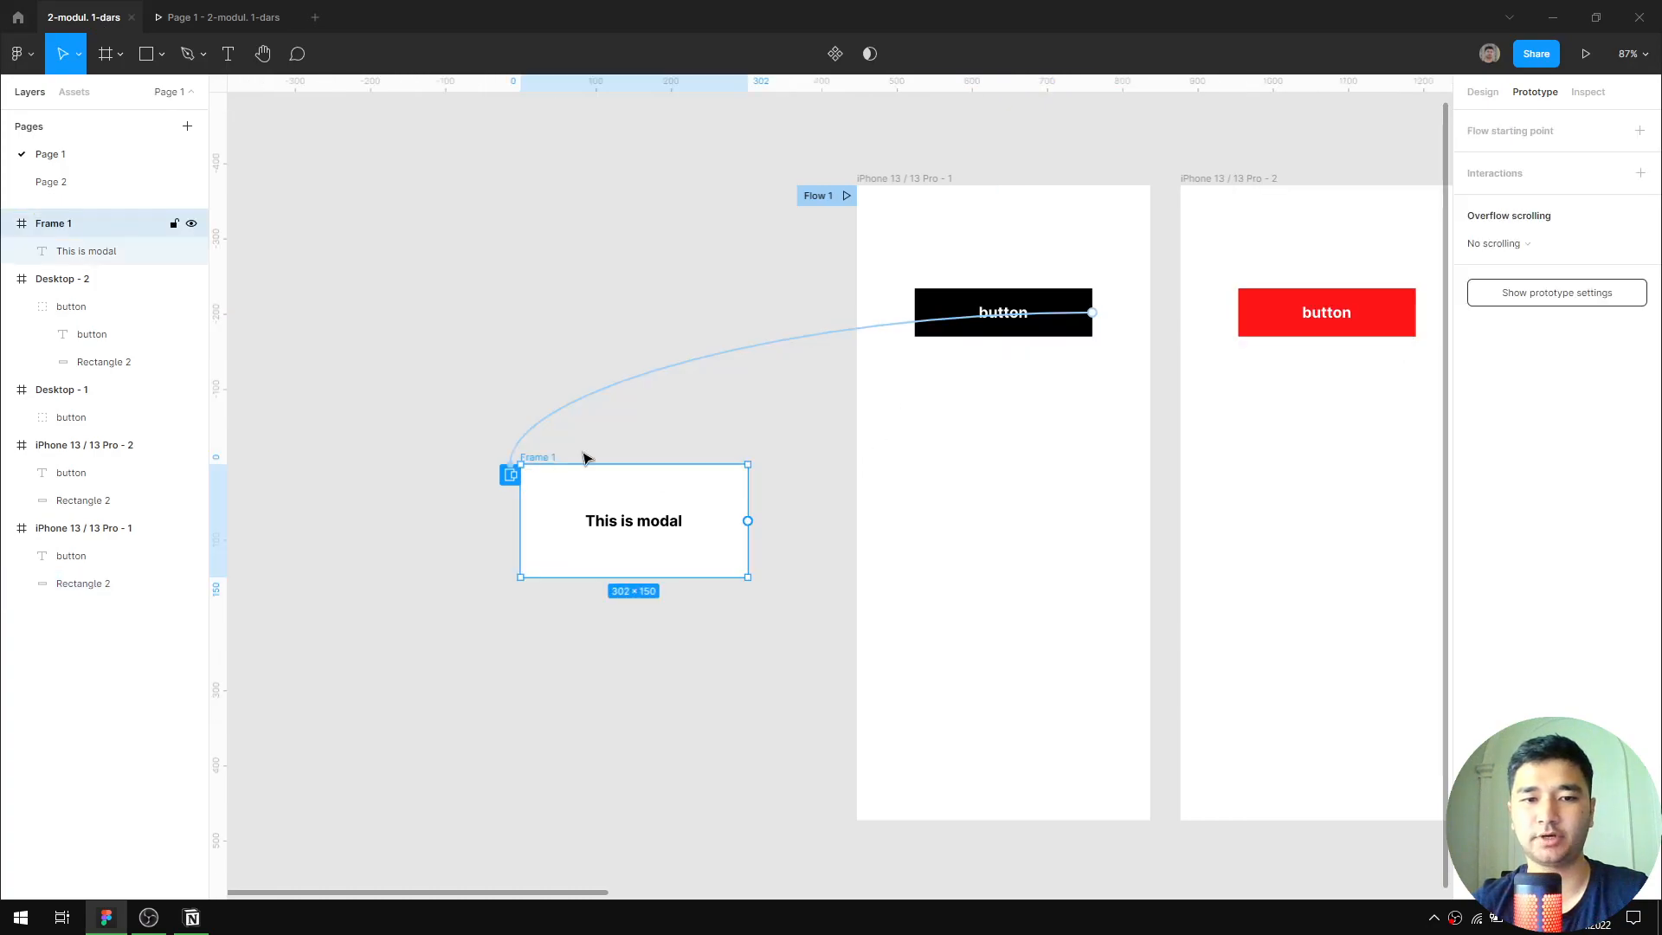
left_click(1481, 92)
left_click(1474, 501)
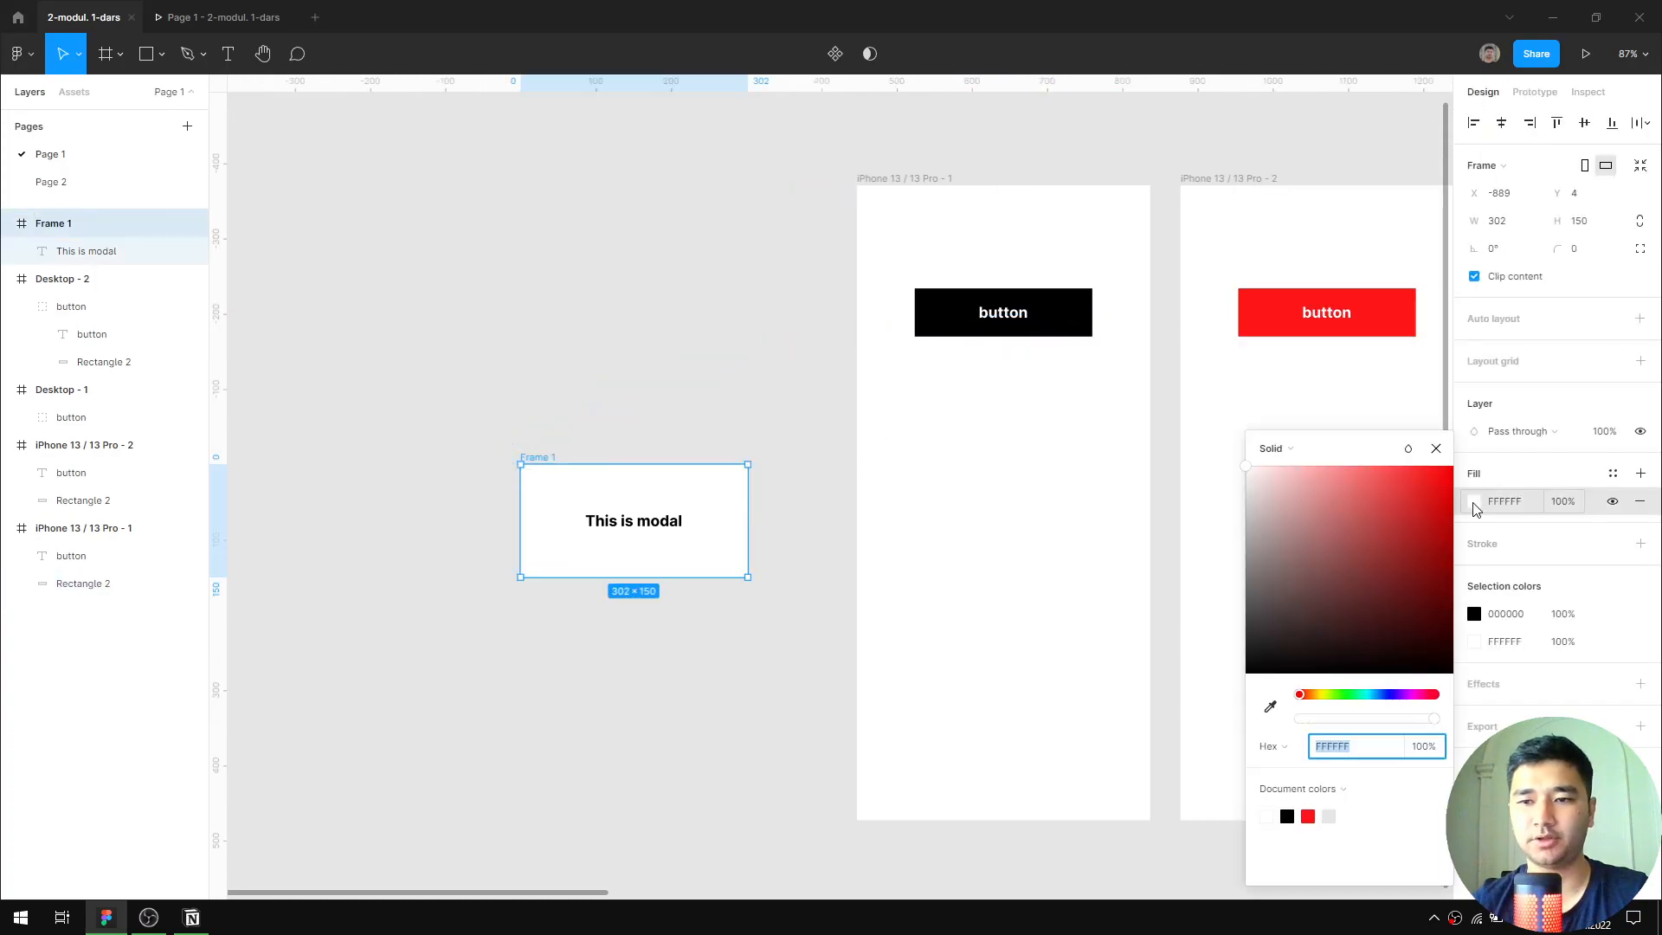
left_click(1330, 478)
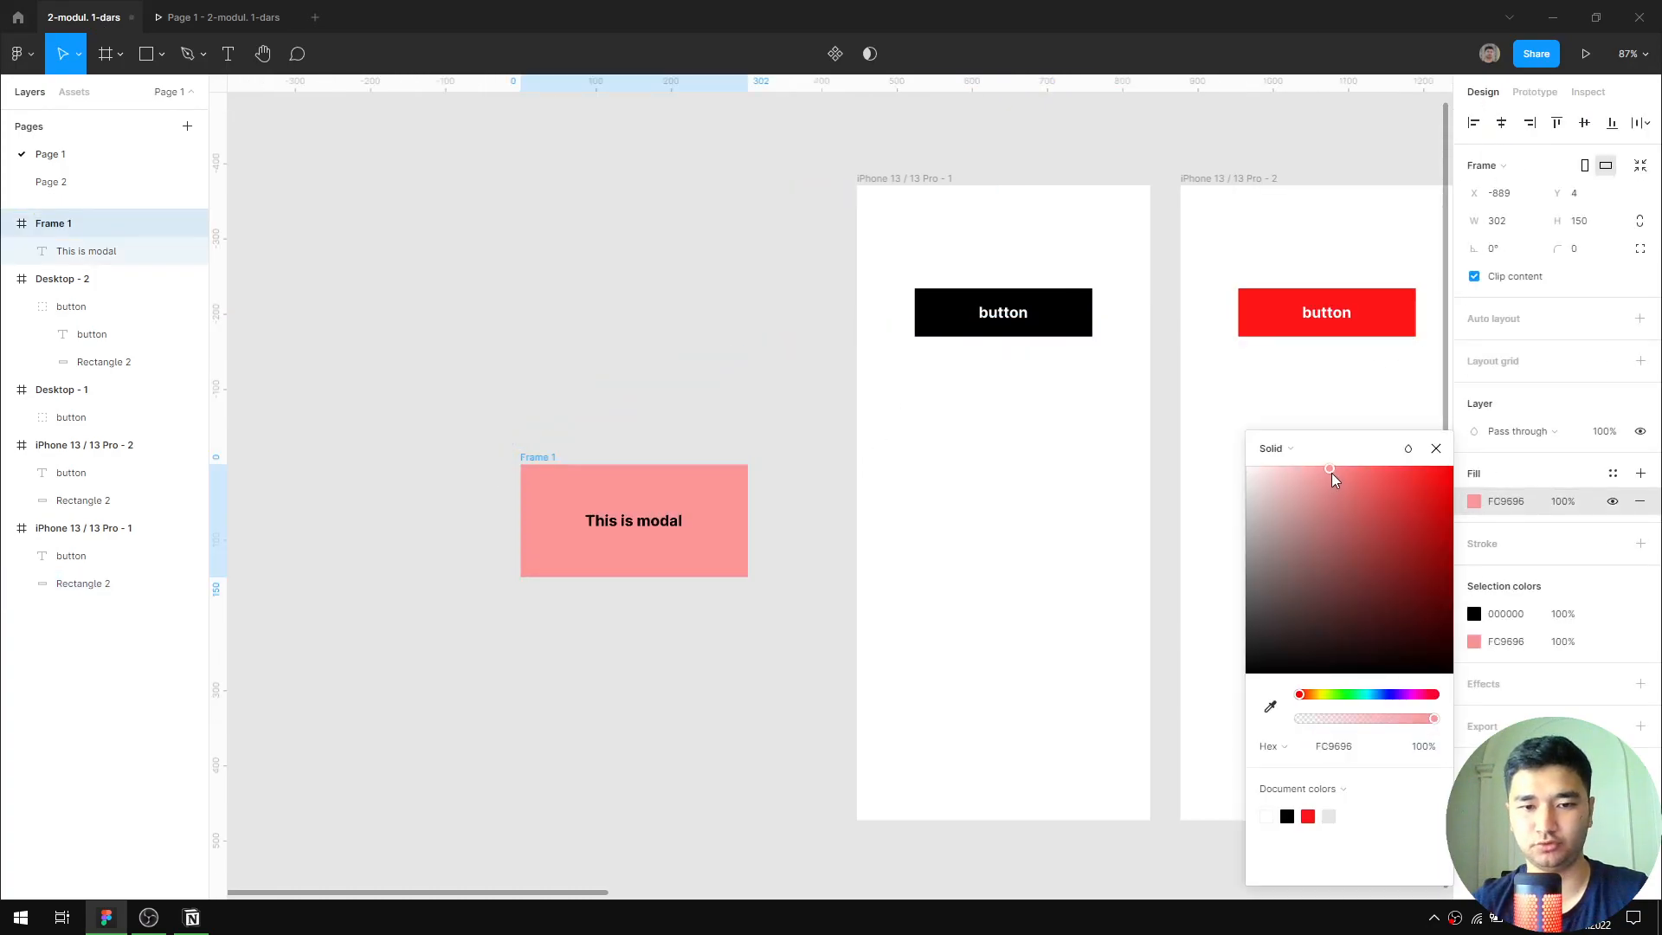
left_click(1436, 448)
Check the recolored modal in the prototype preview and return to Frame 1's prototype settings
left_click(222, 17)
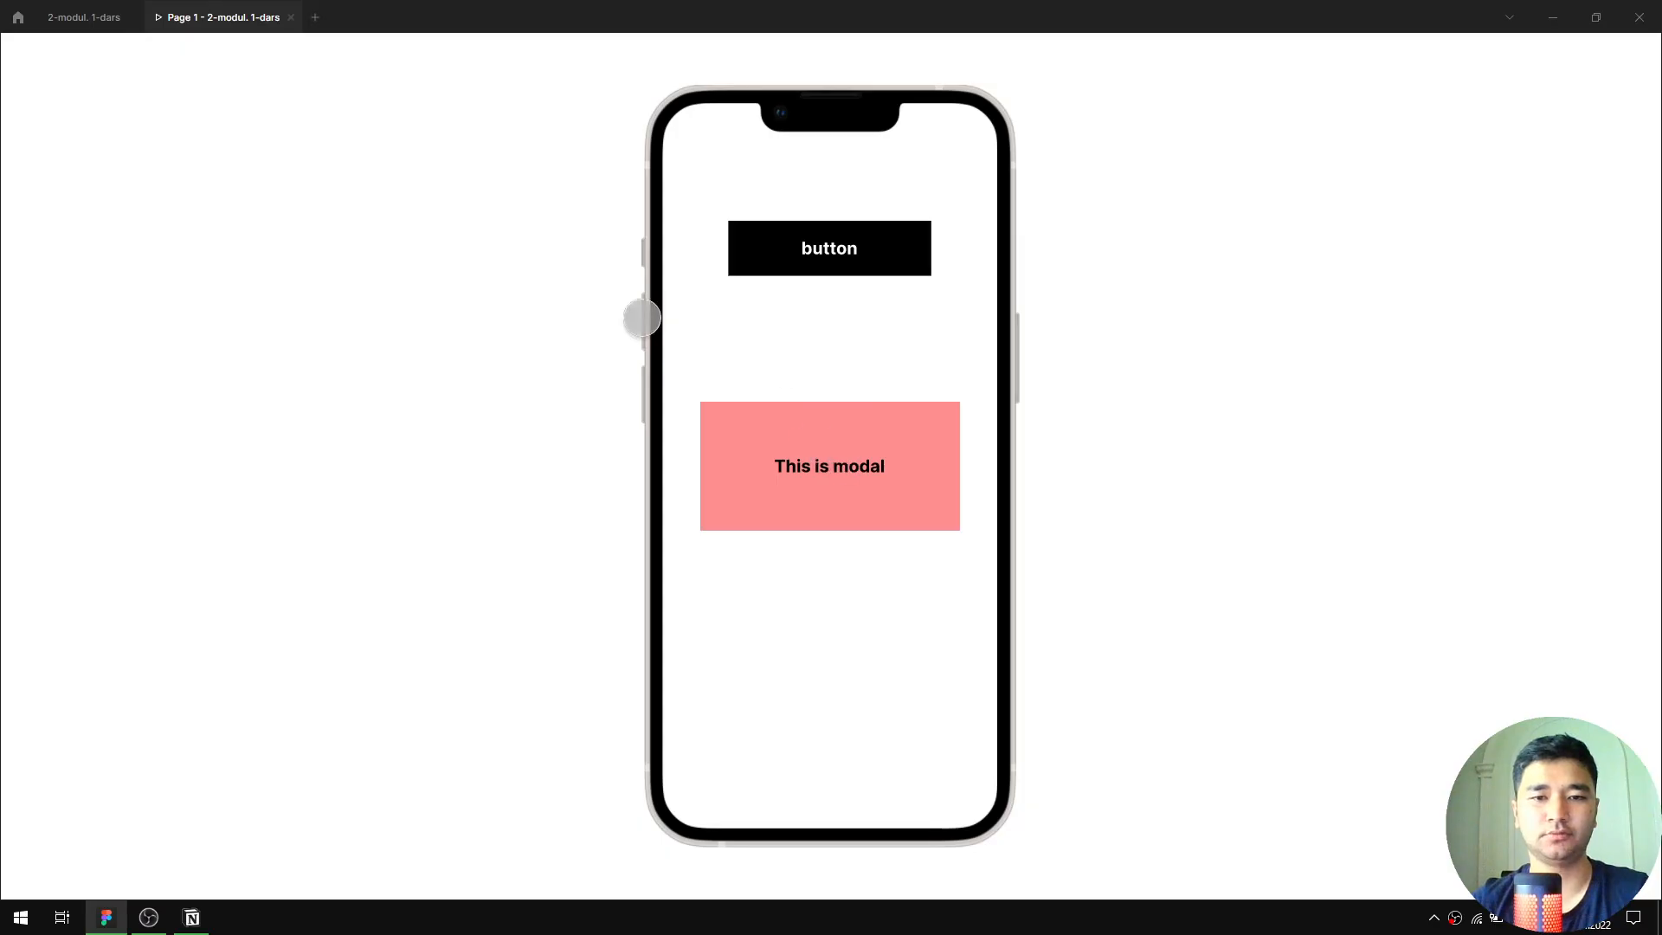
left_click(59, 19)
left_click(1535, 92)
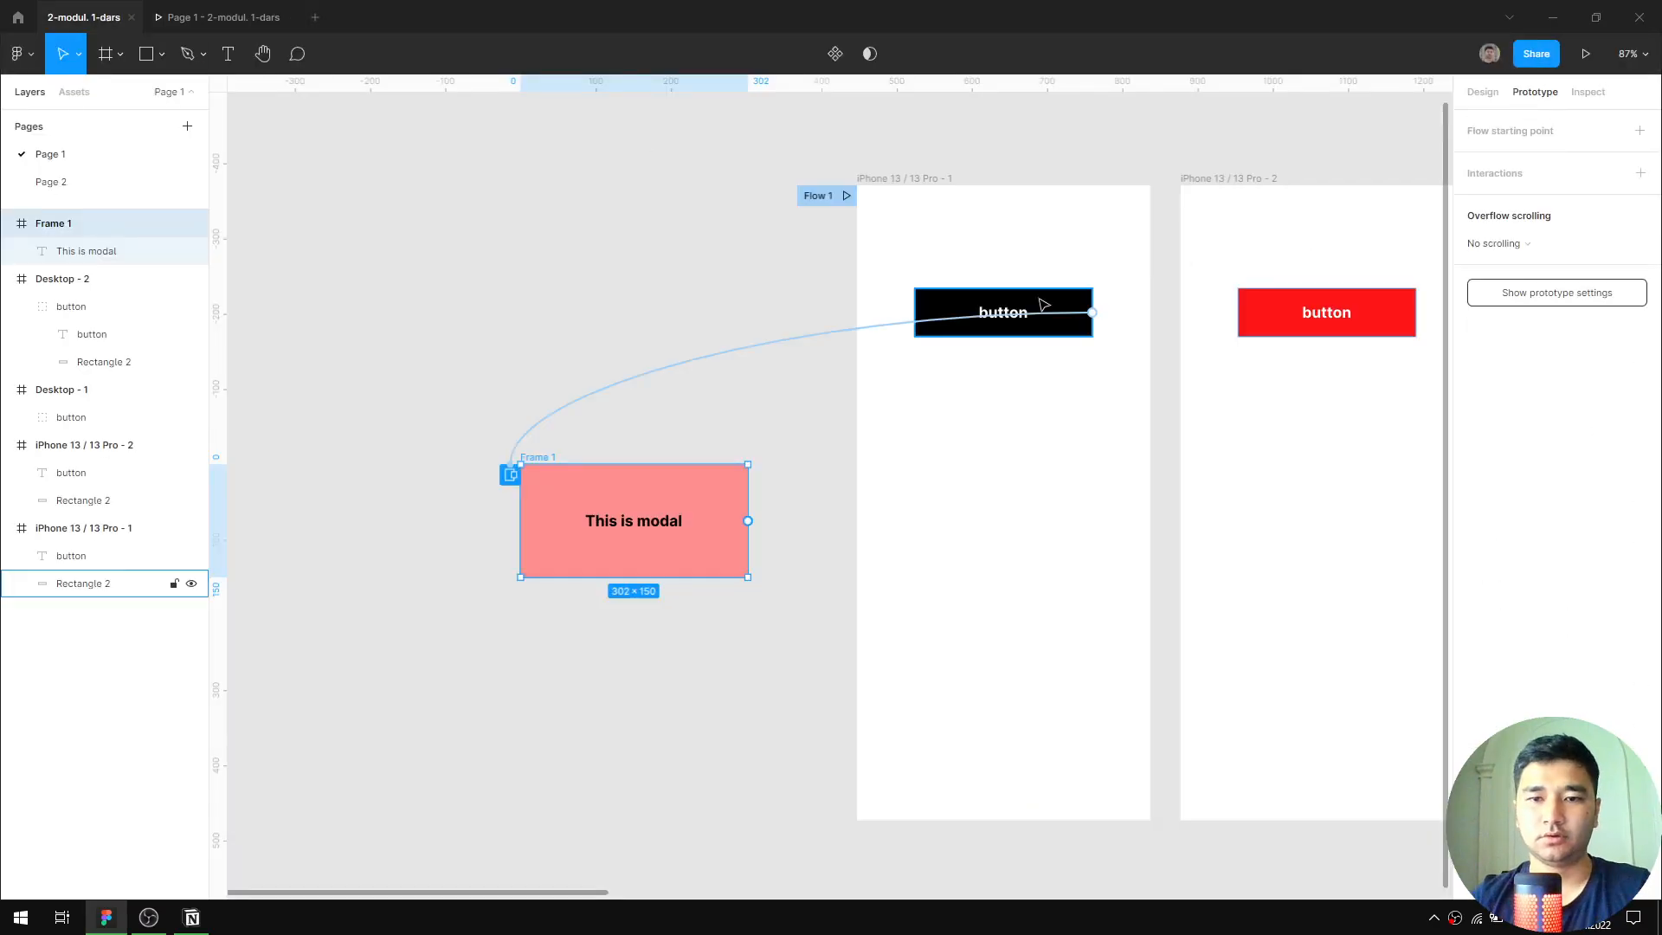
Review the black button's Open overlay settings with the Centered position and look at the modal's placement in the prototype preview
left_click(861, 326)
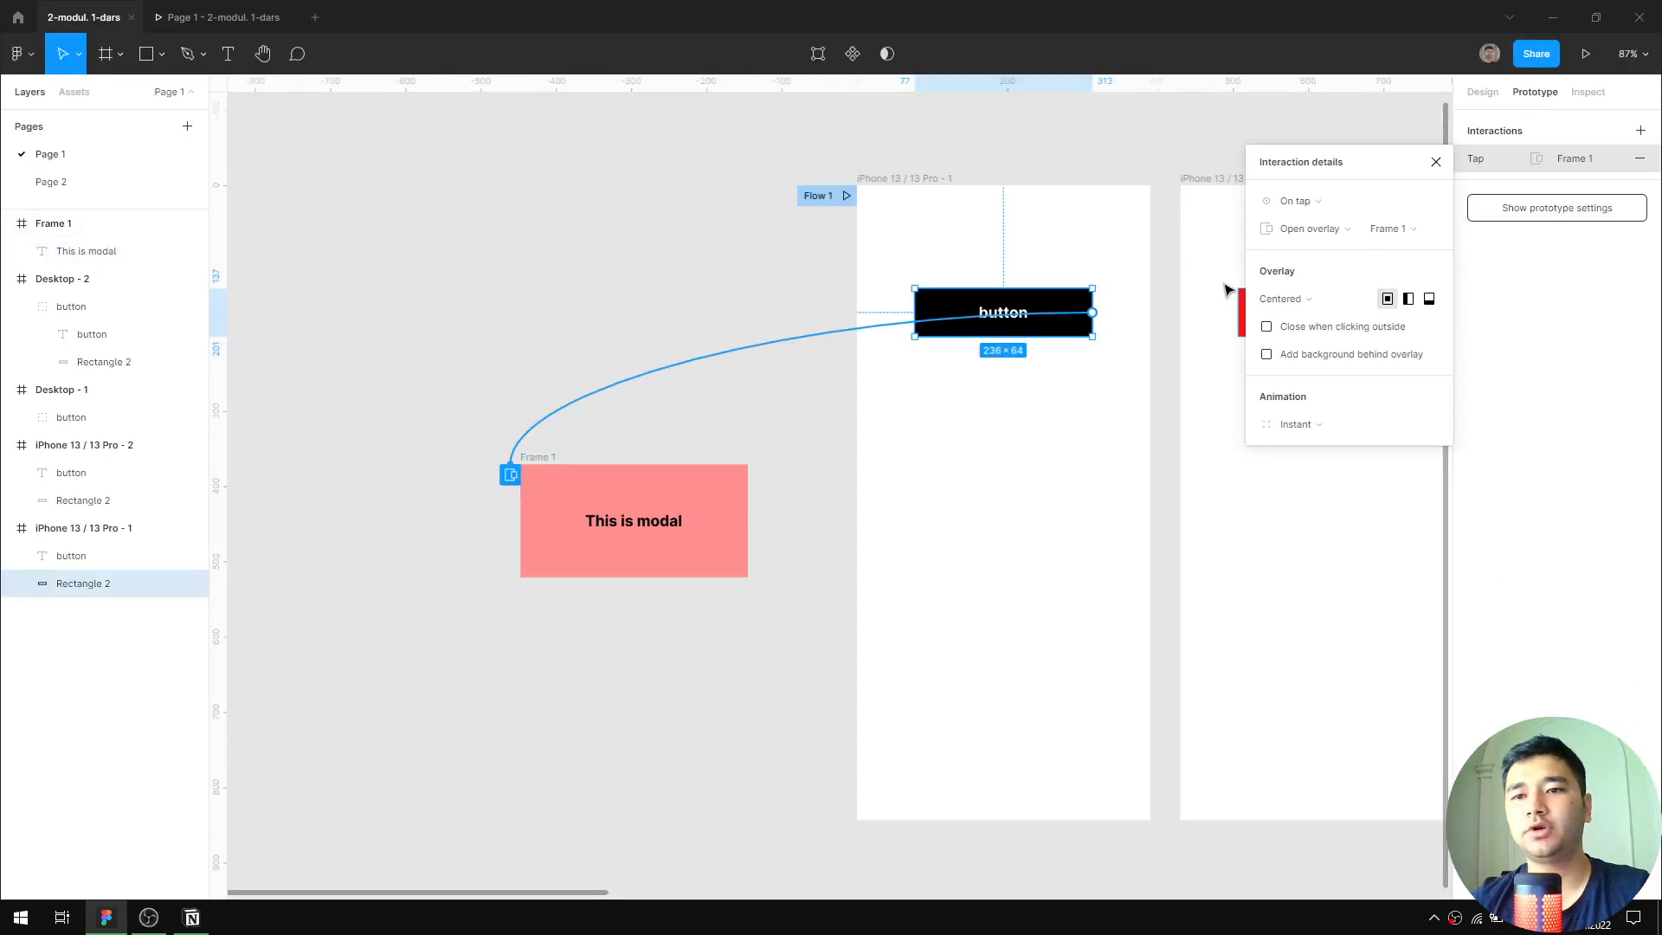
left_click(1331, 302)
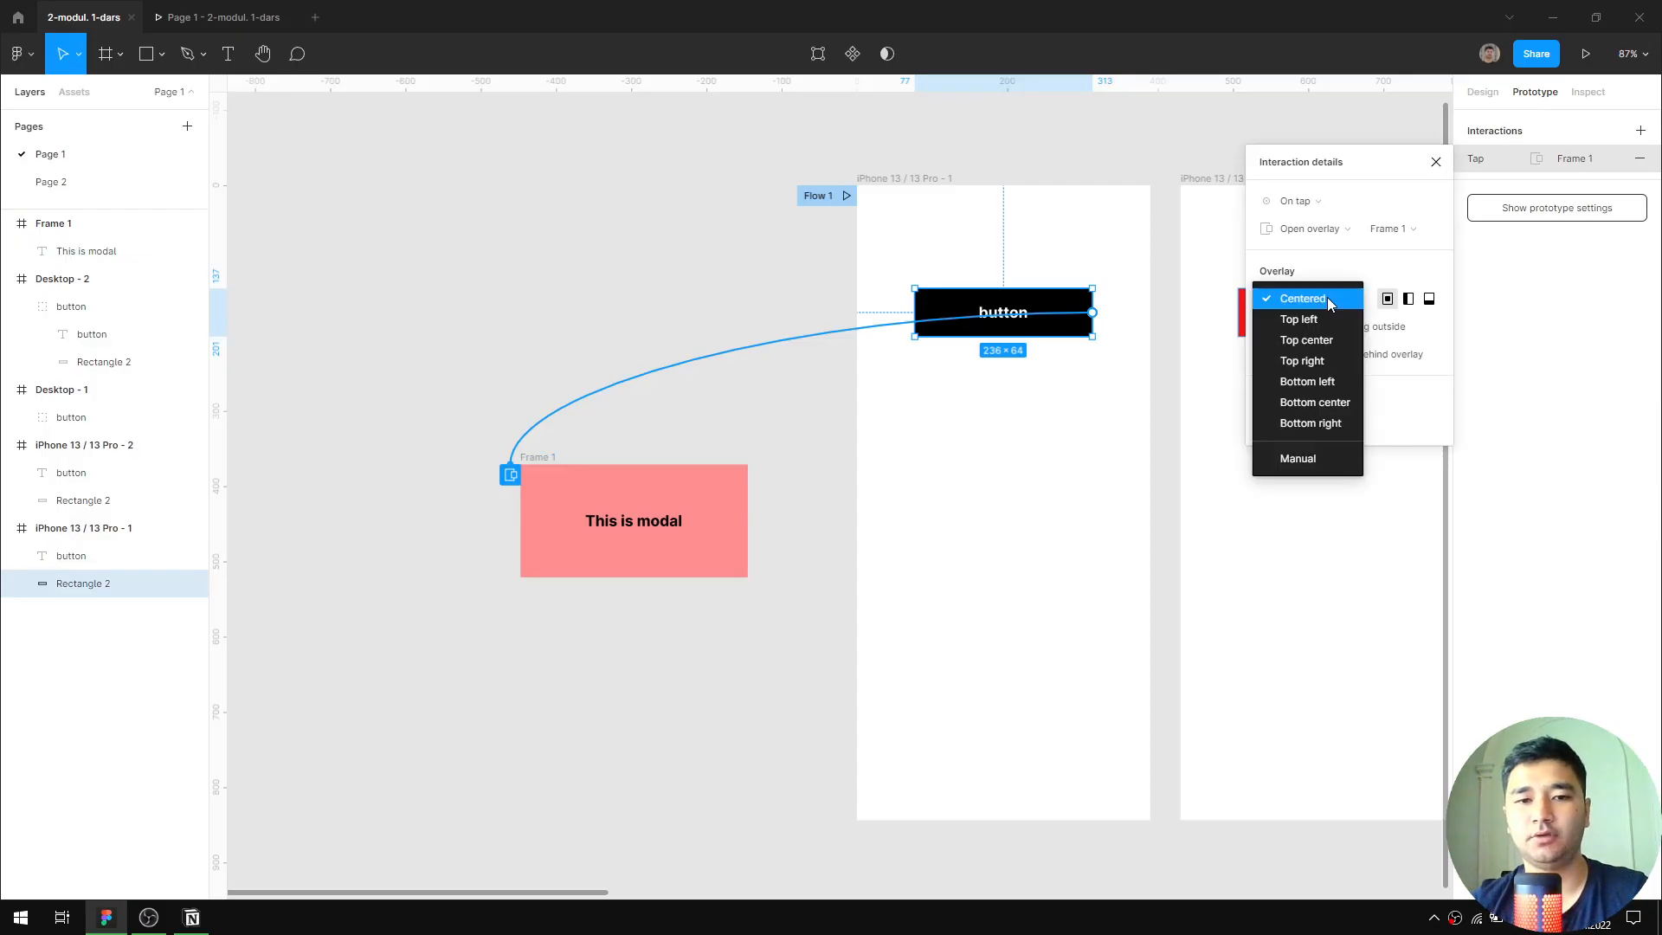
left_click(1330, 299)
left_click(231, 17)
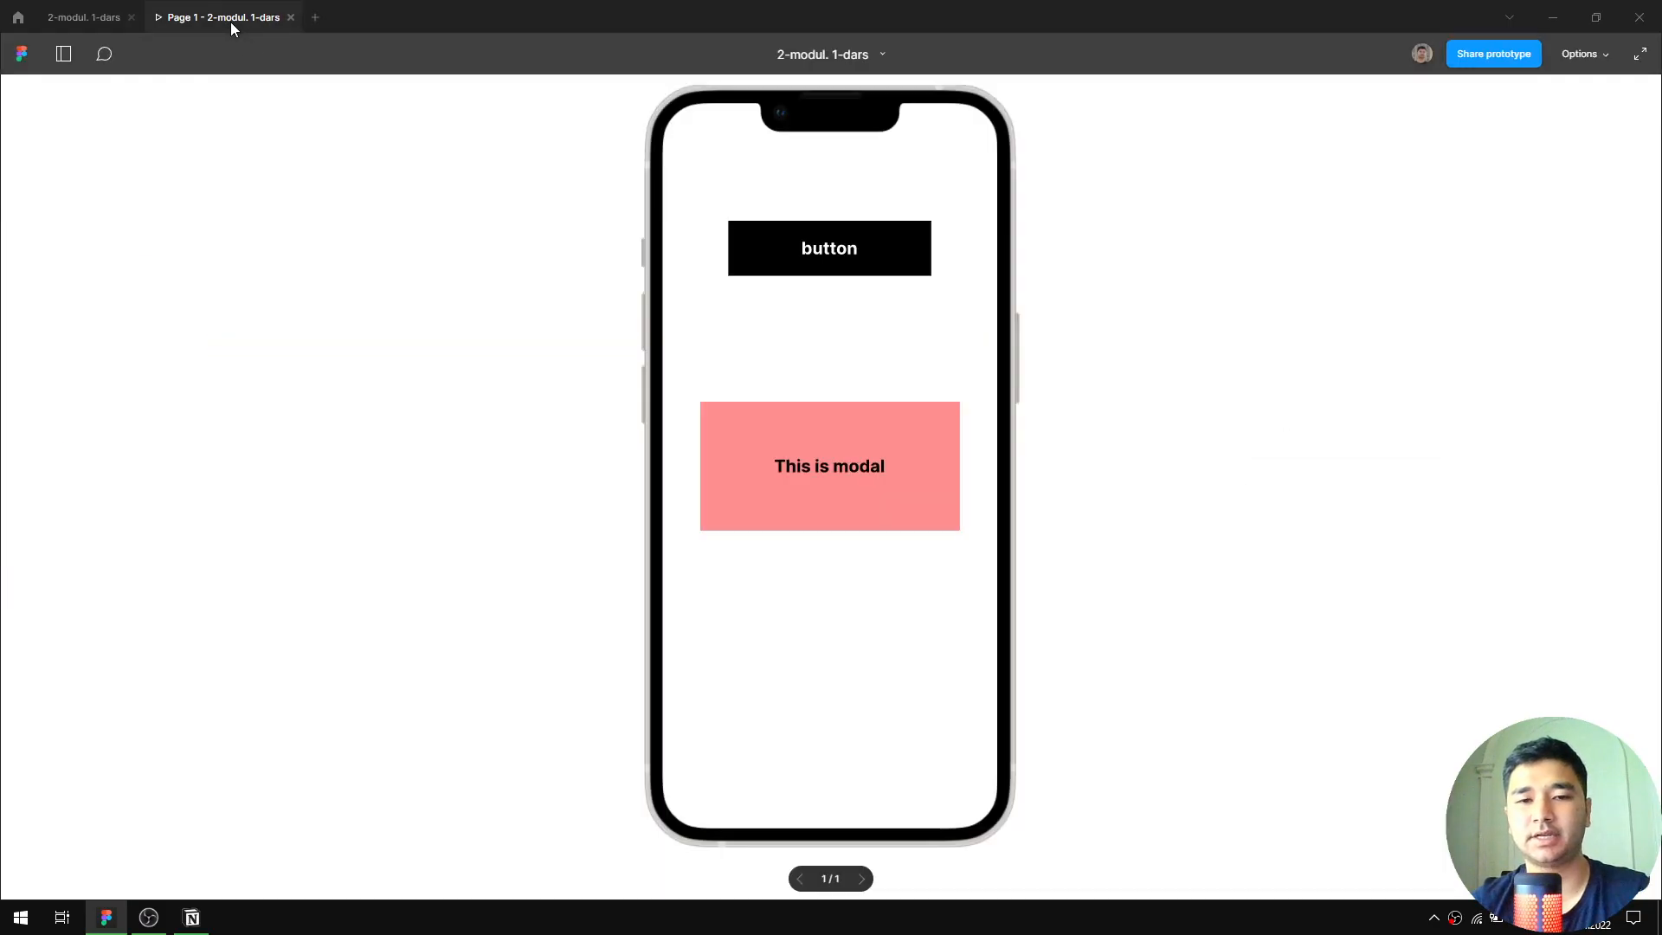
left_click(91, 19)
Try a Manual overlay position with the modal placed just below the black button, and set the position back to Centered
left_click(1310, 298)
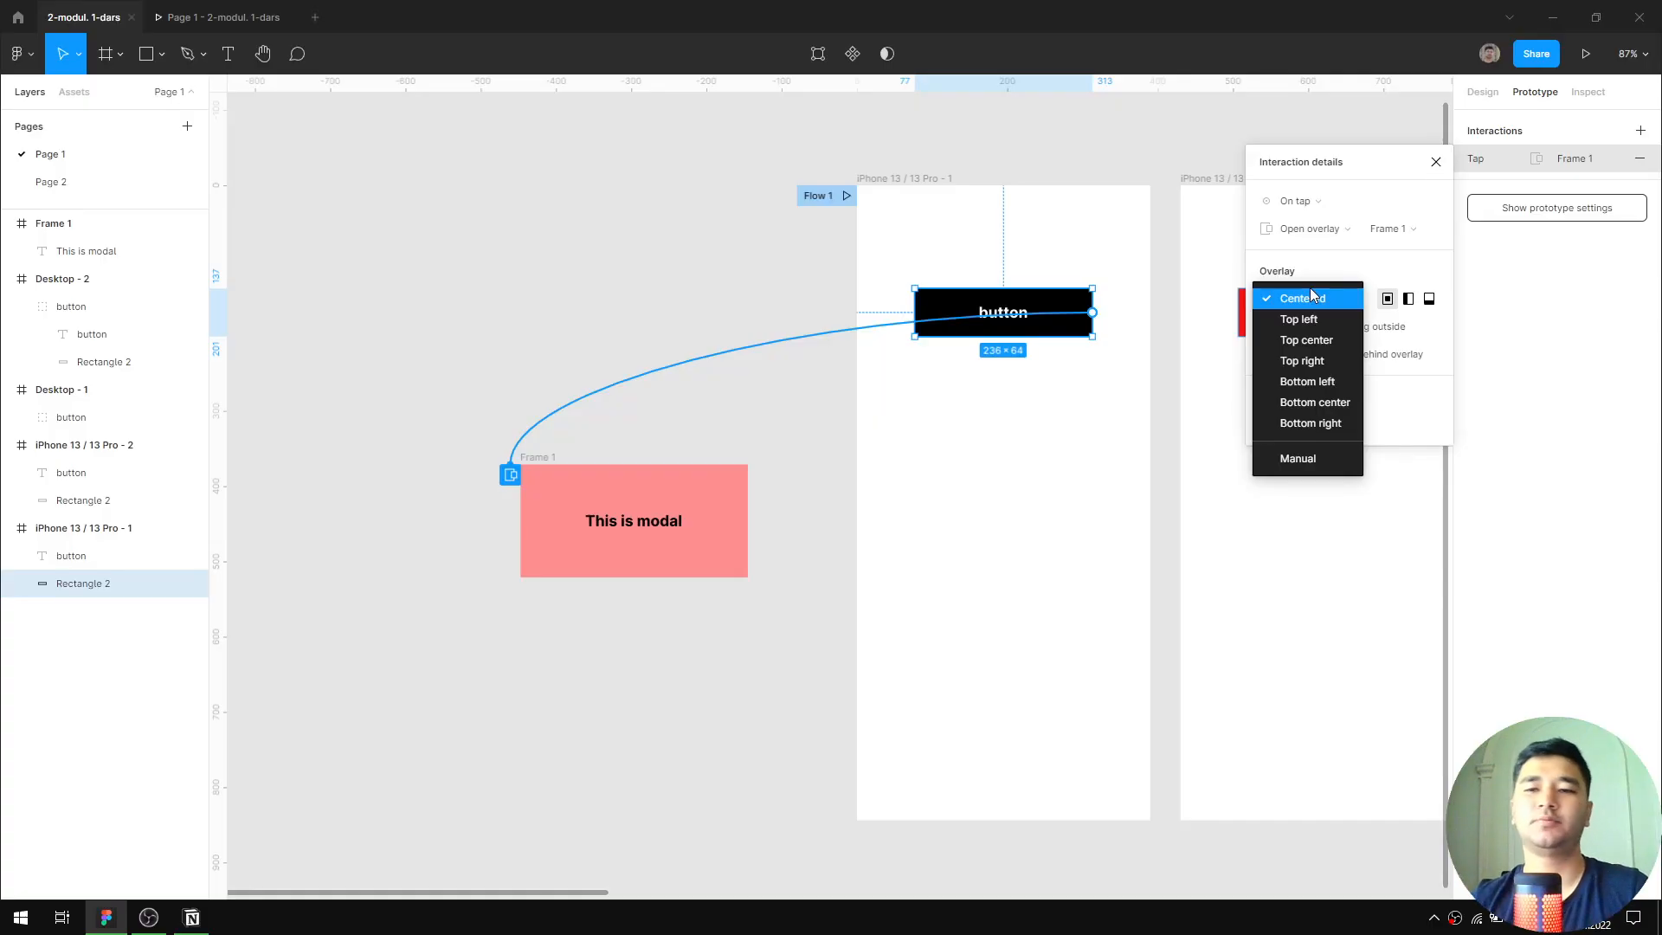
left_click(1298, 458)
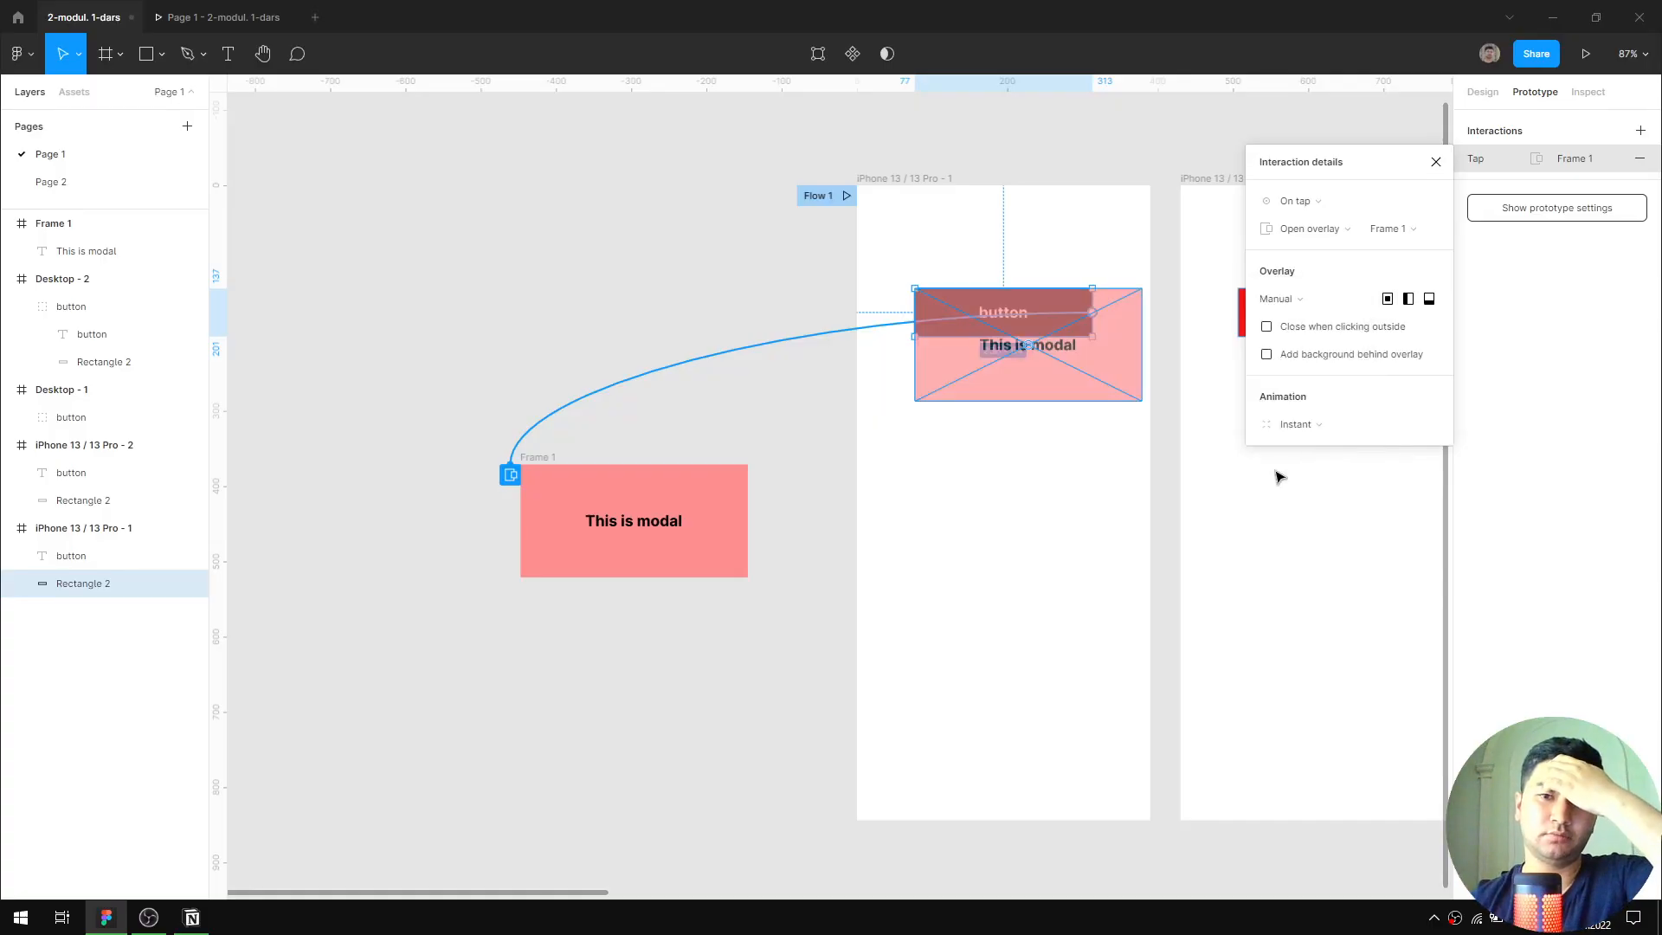
left_click_drag(1110, 349, 1057, 464)
left_click(1281, 298)
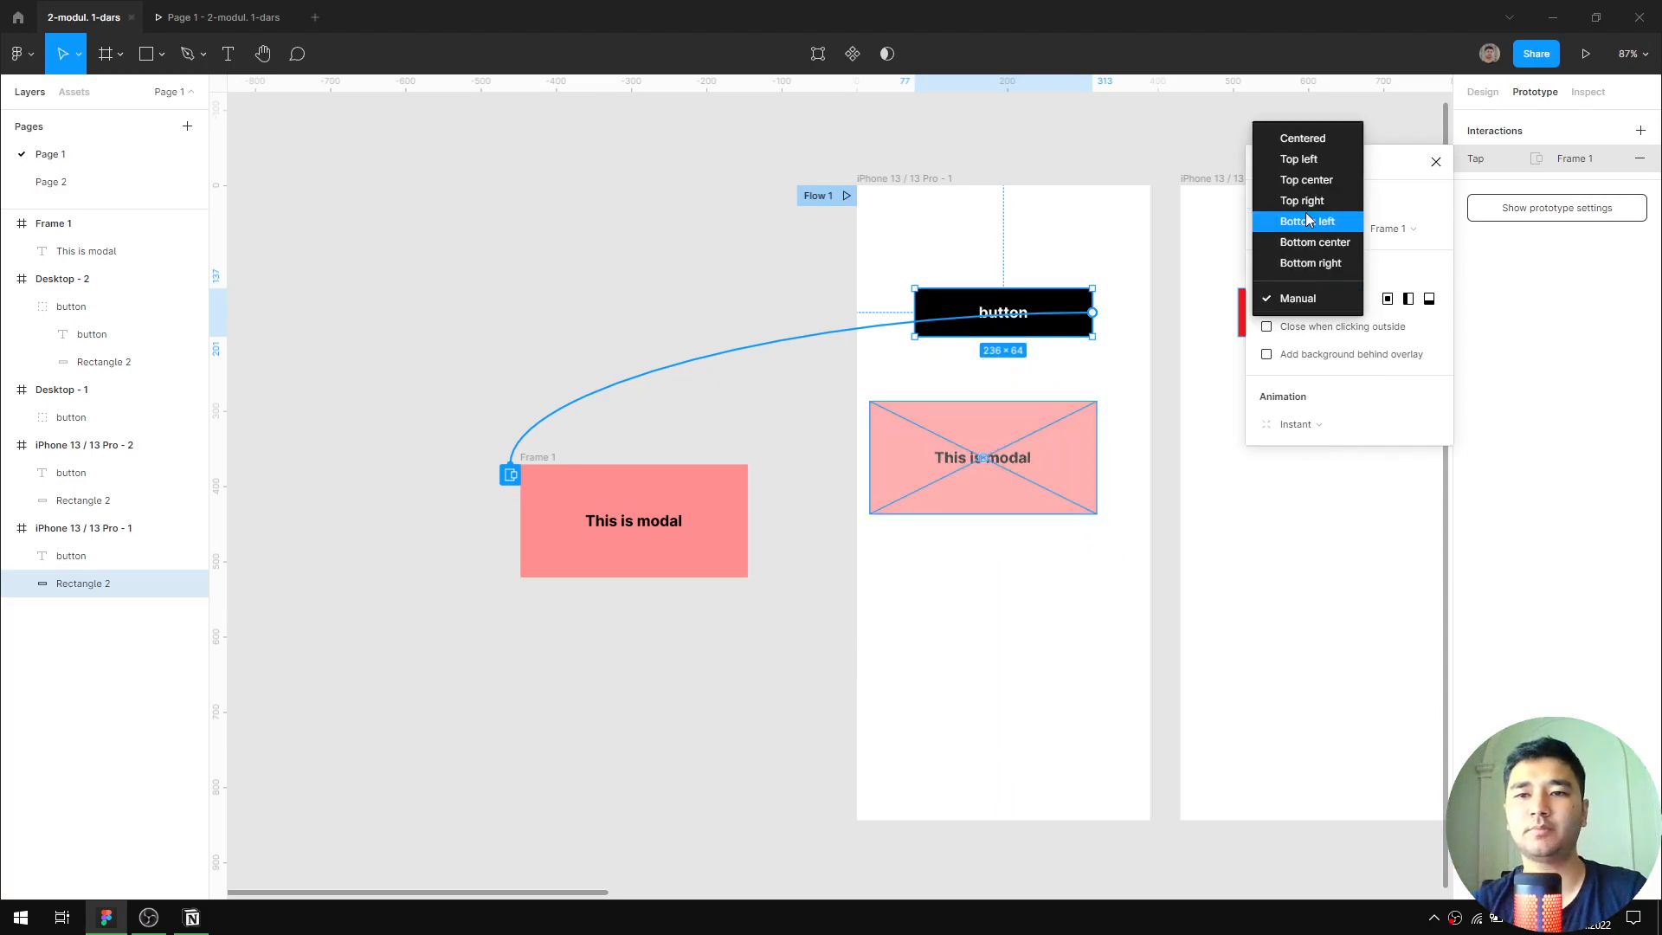
left_click(1308, 139)
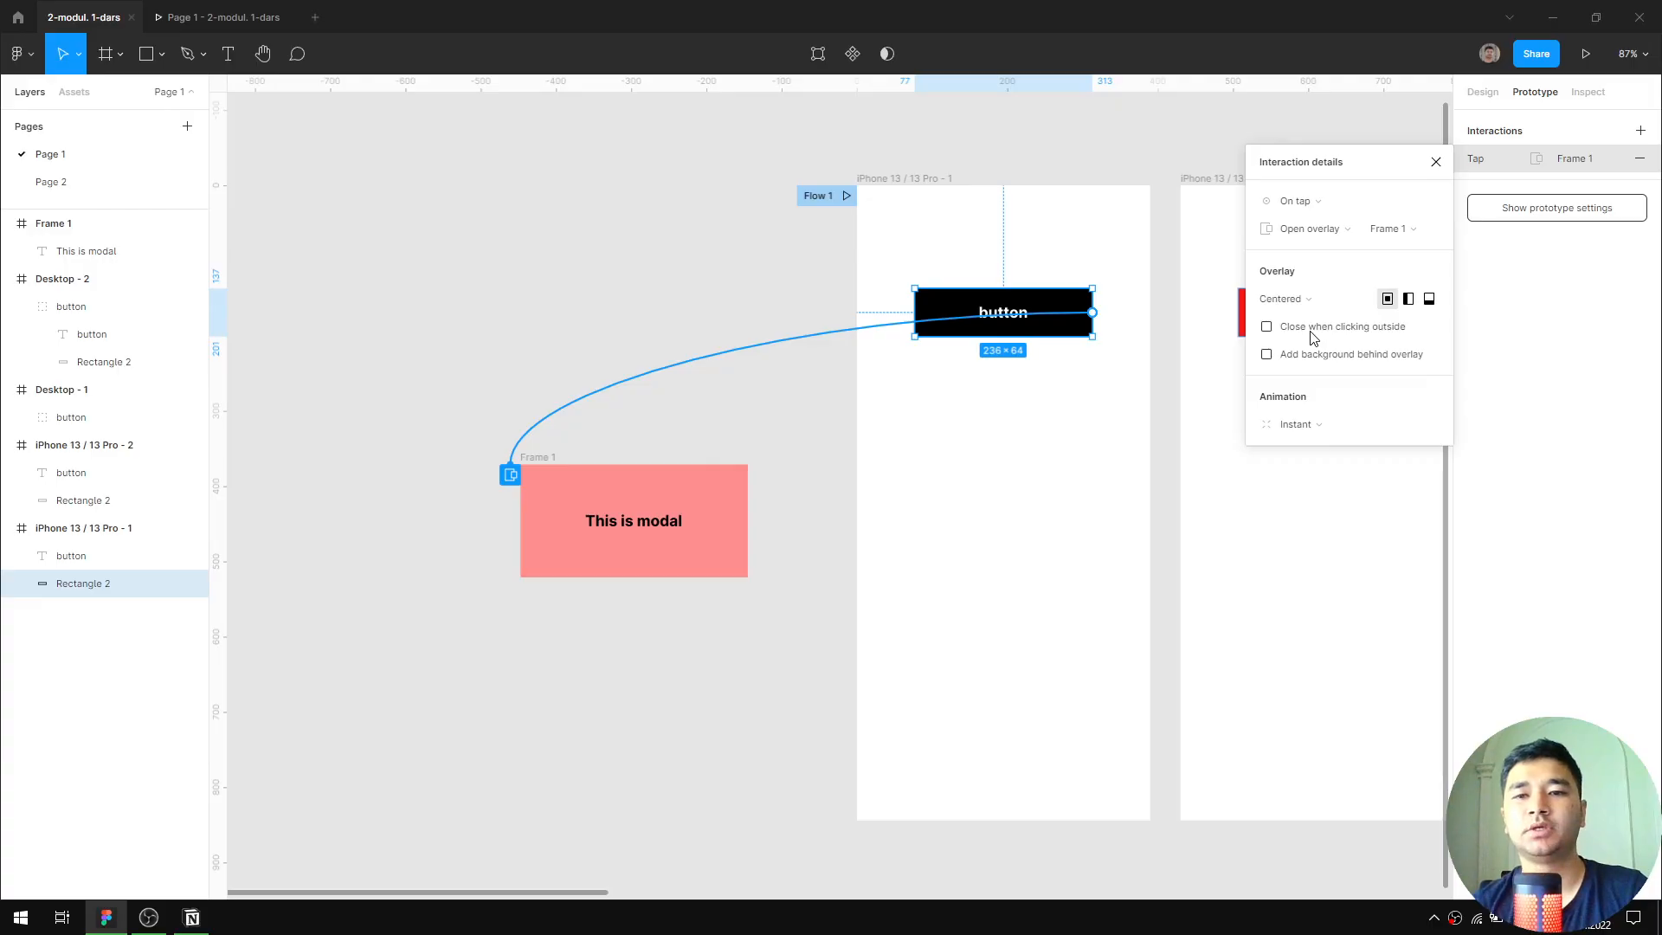
Enable Close when clicking outside for the overlay and test opening and dismissing the modal in the prototype preview
left_click(846, 196)
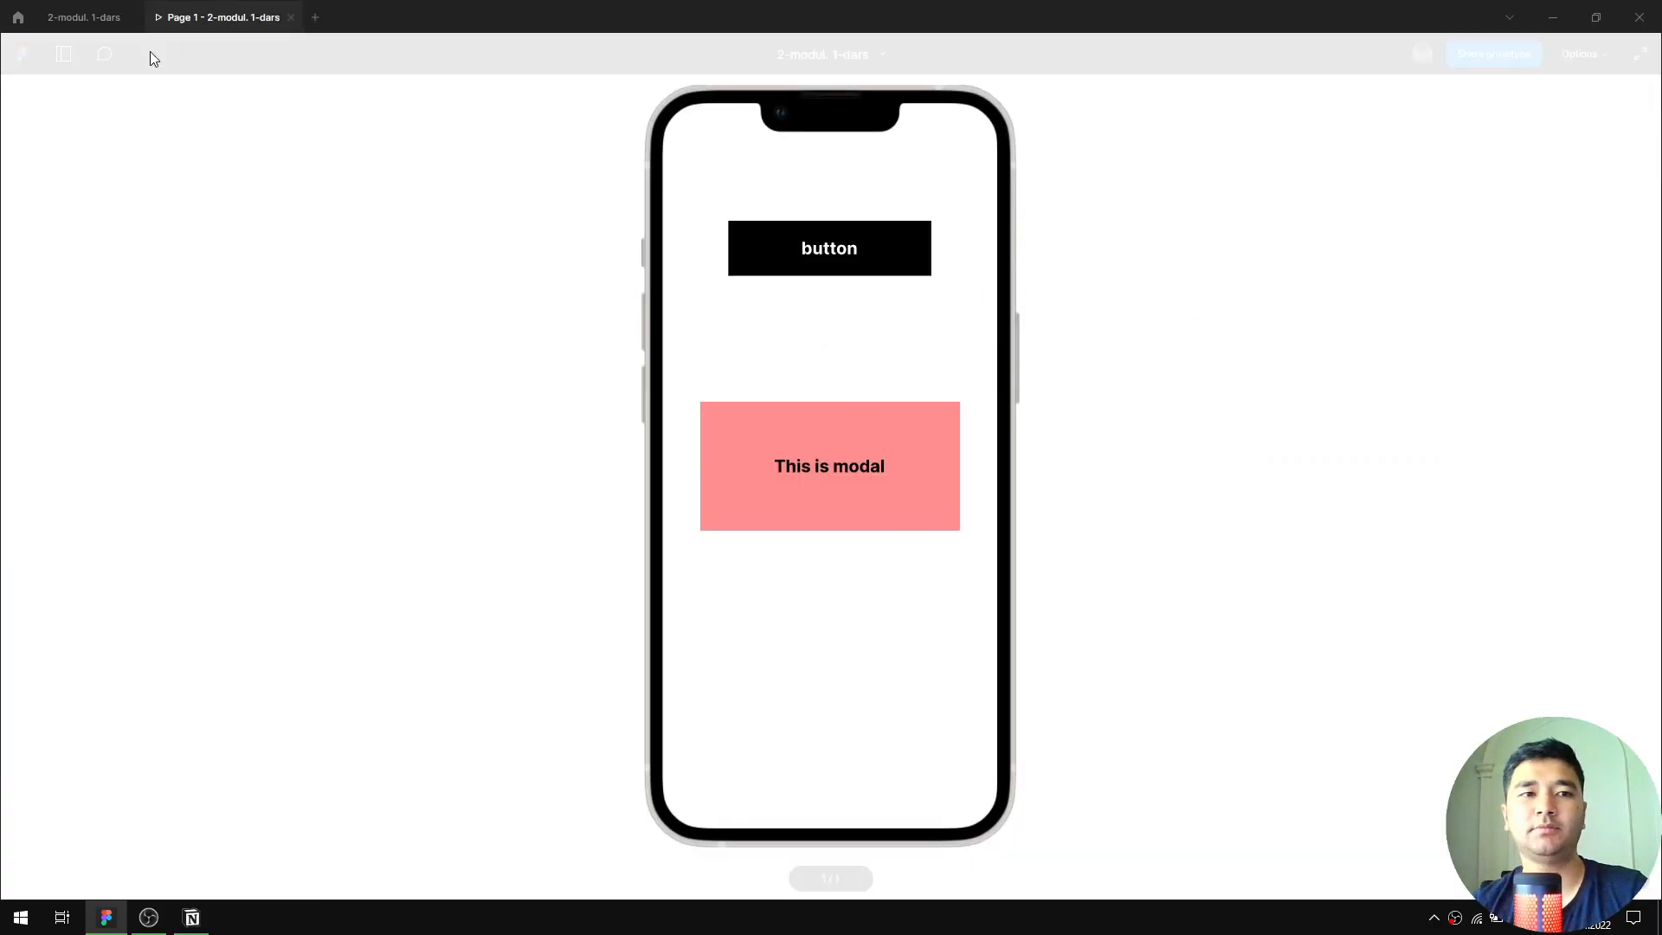
left_click(93, 19)
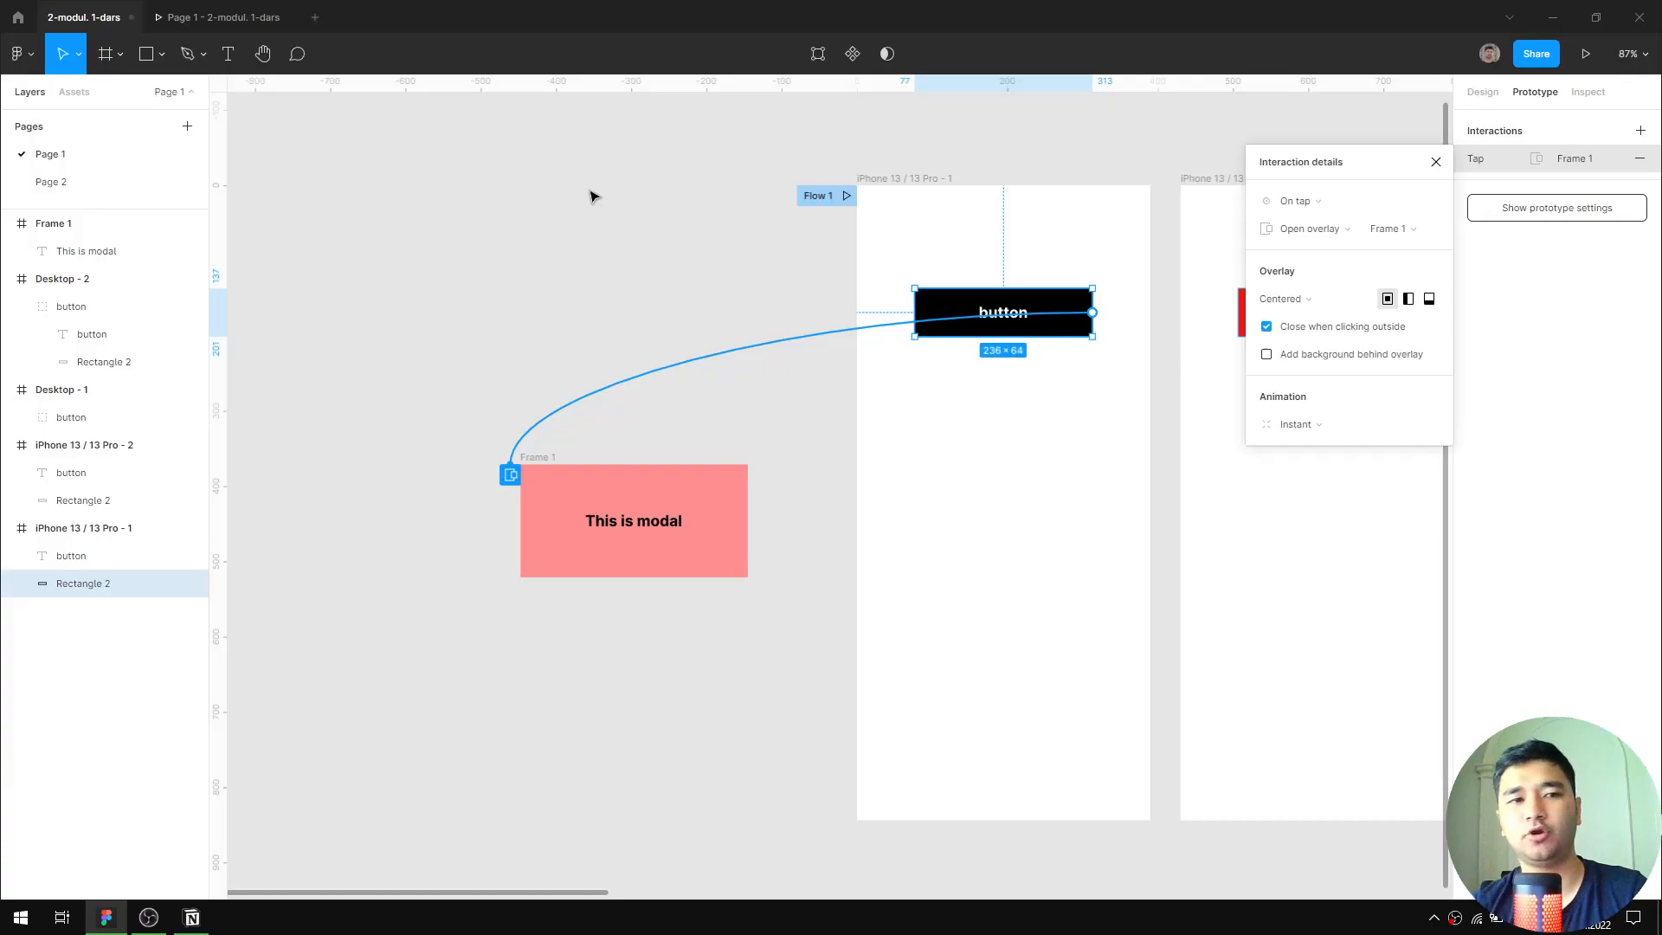
left_click(223, 17)
left_click(916, 357)
left_click(861, 254)
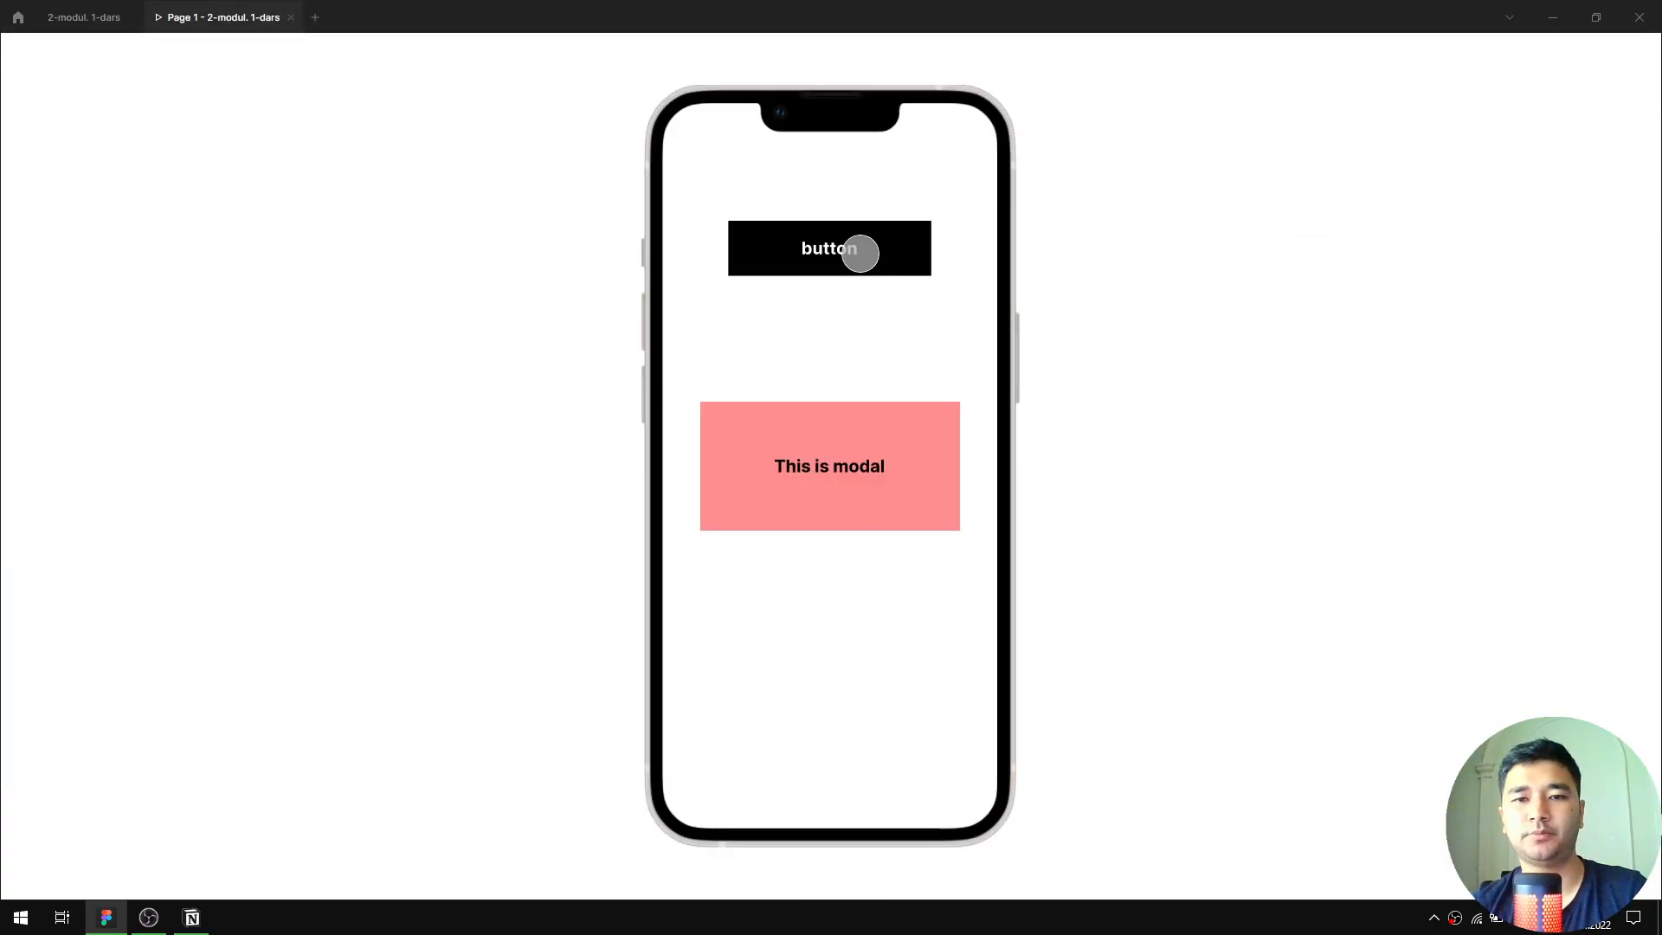
left_click(933, 369)
left_click(870, 265)
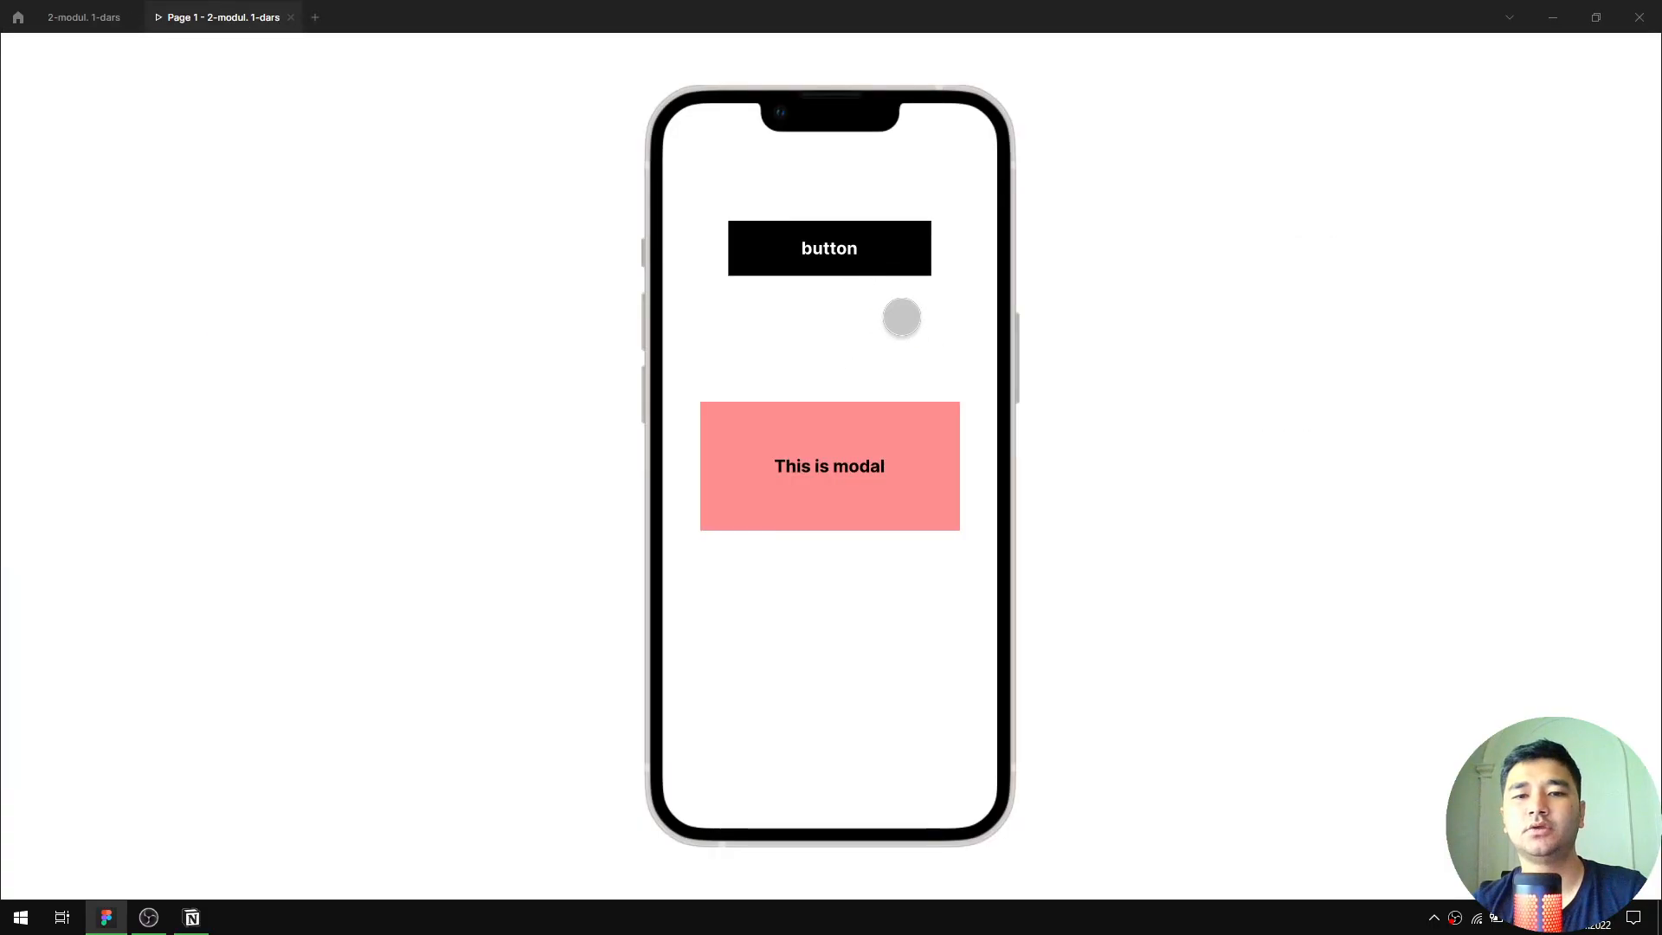
left_click(901, 318)
left_click(97, 21)
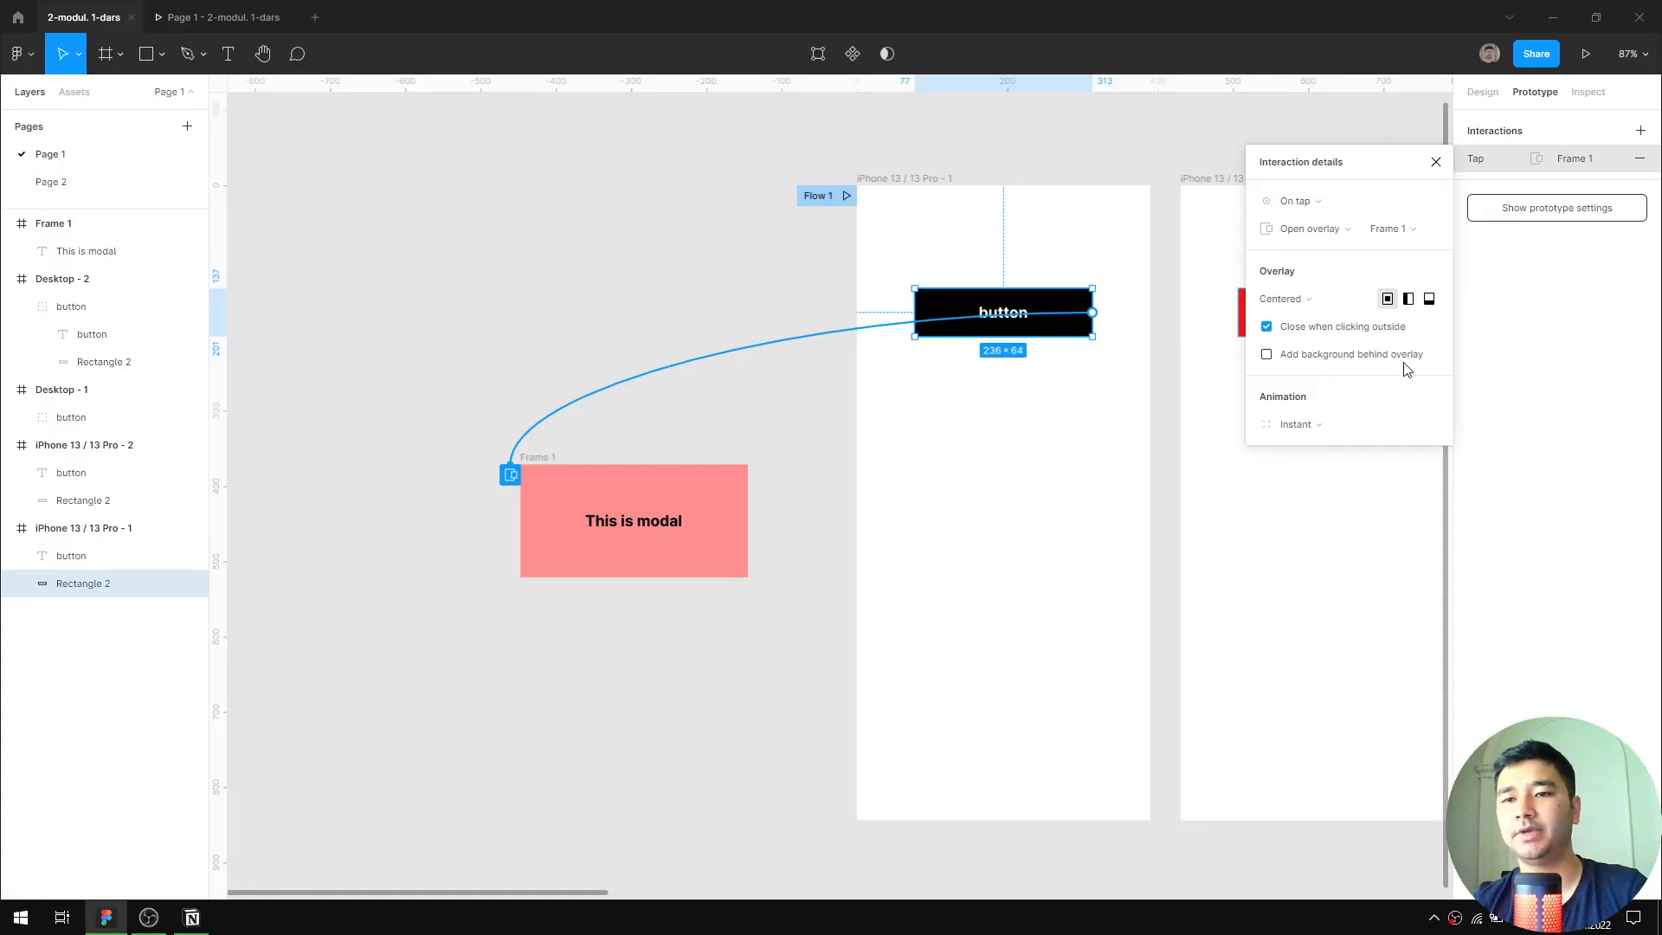
Add a background behind the overlay and test opening and dismissing the modal in the prototype preview
left_click(1377, 361)
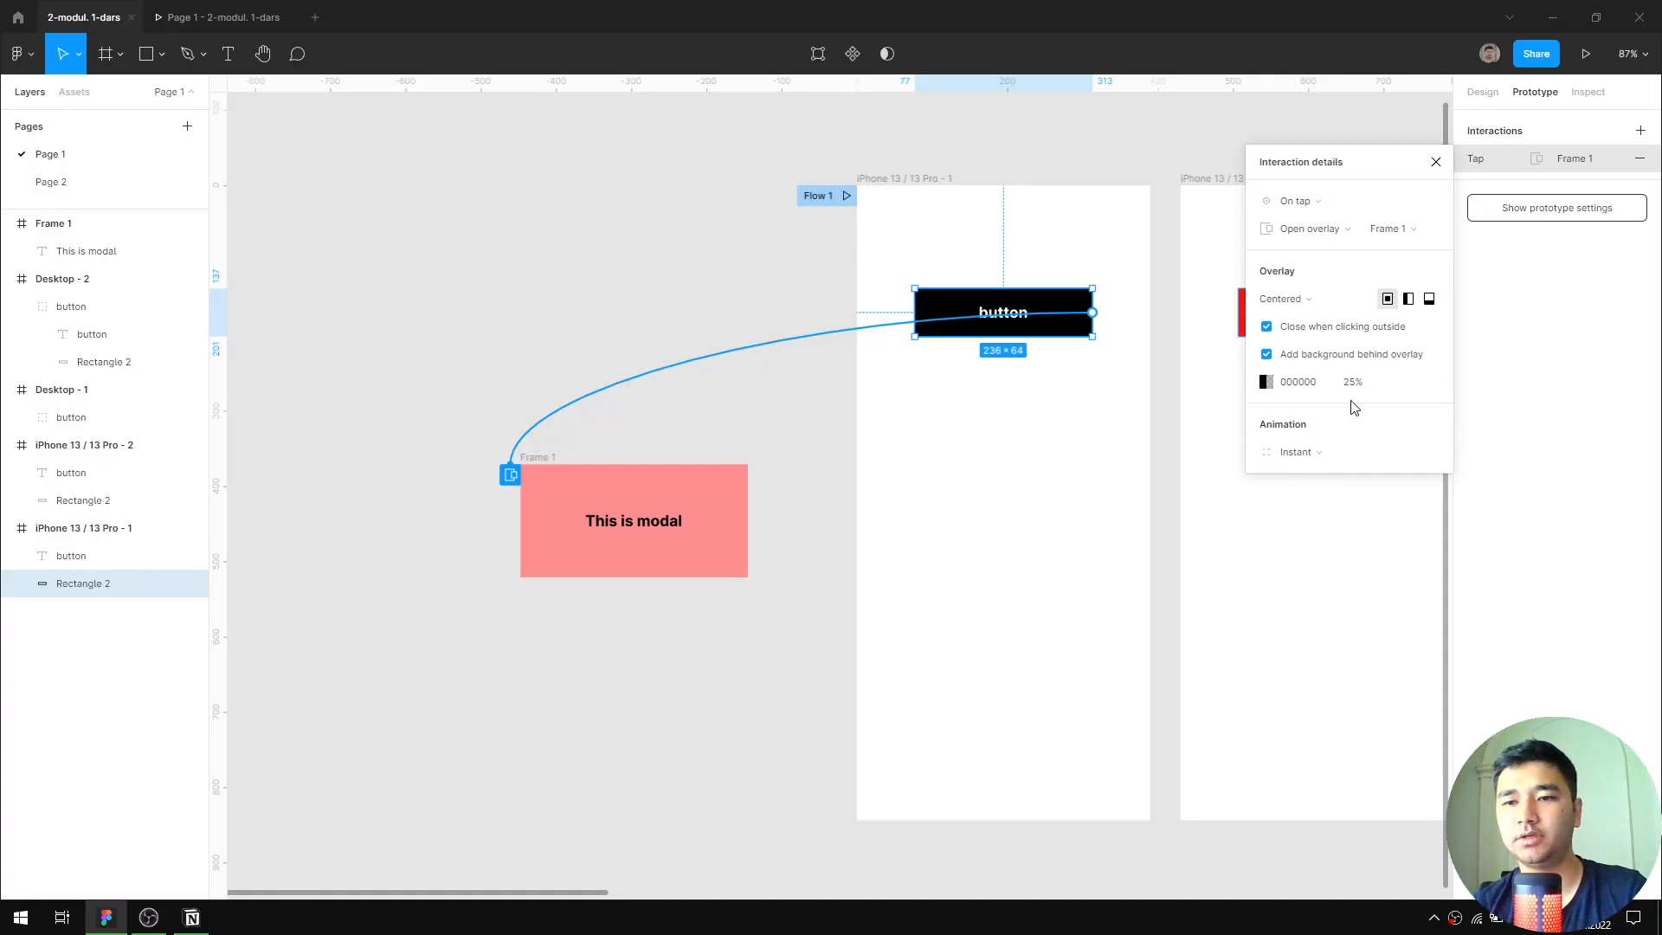
left_click(1355, 391)
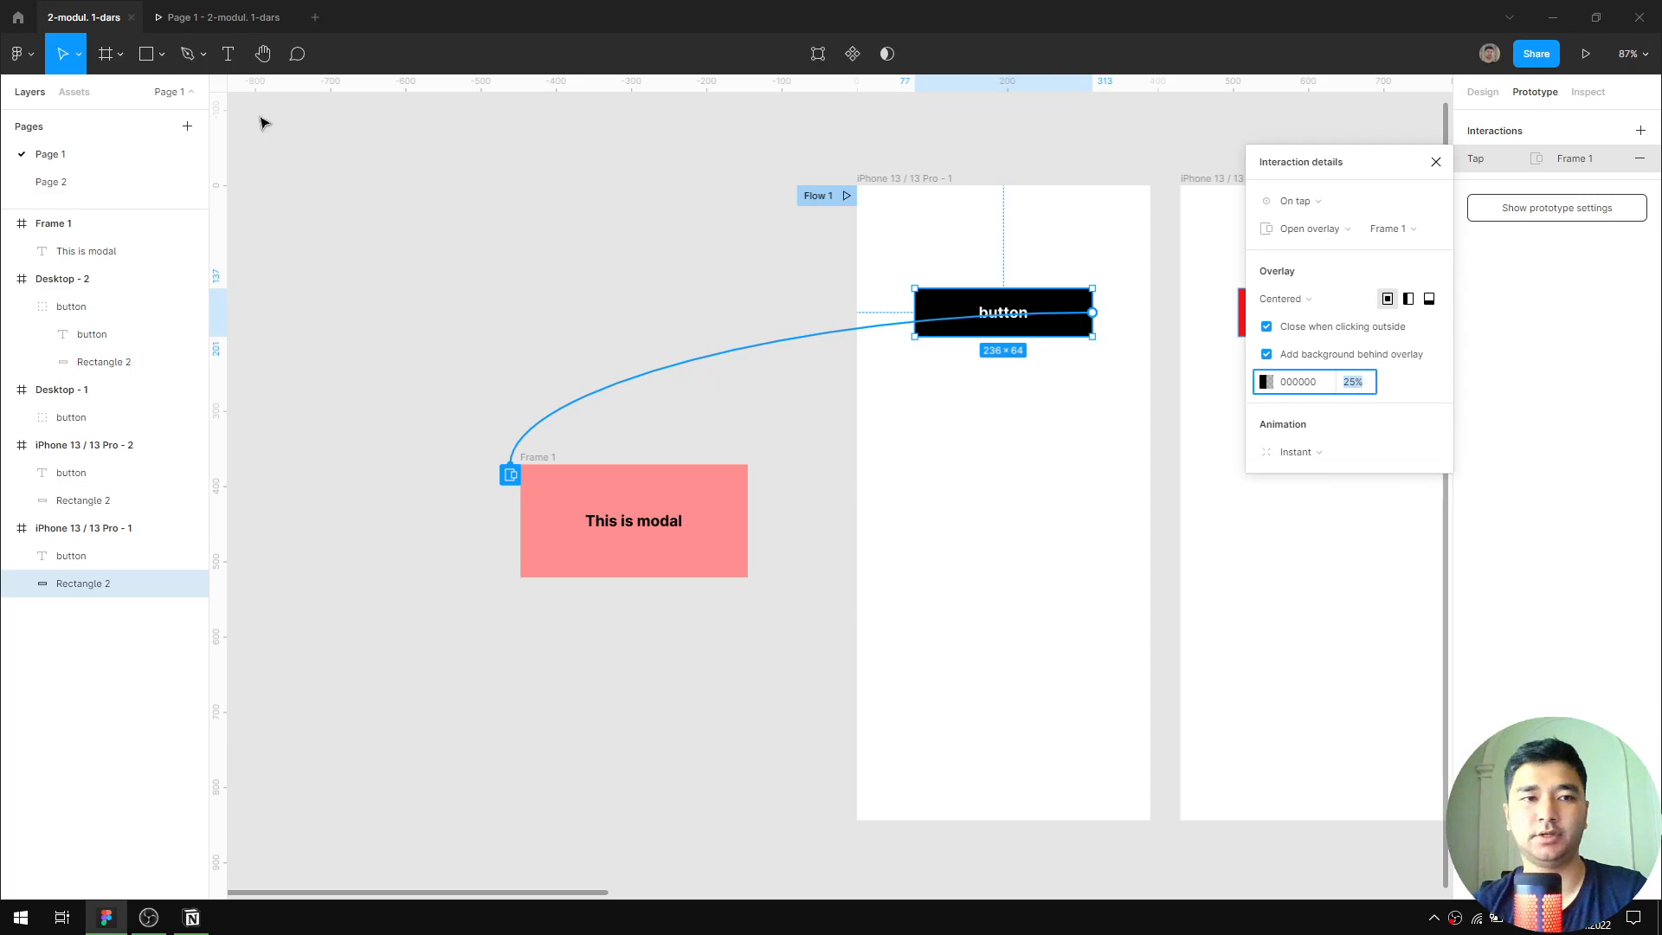
left_click(223, 16)
left_click(867, 261)
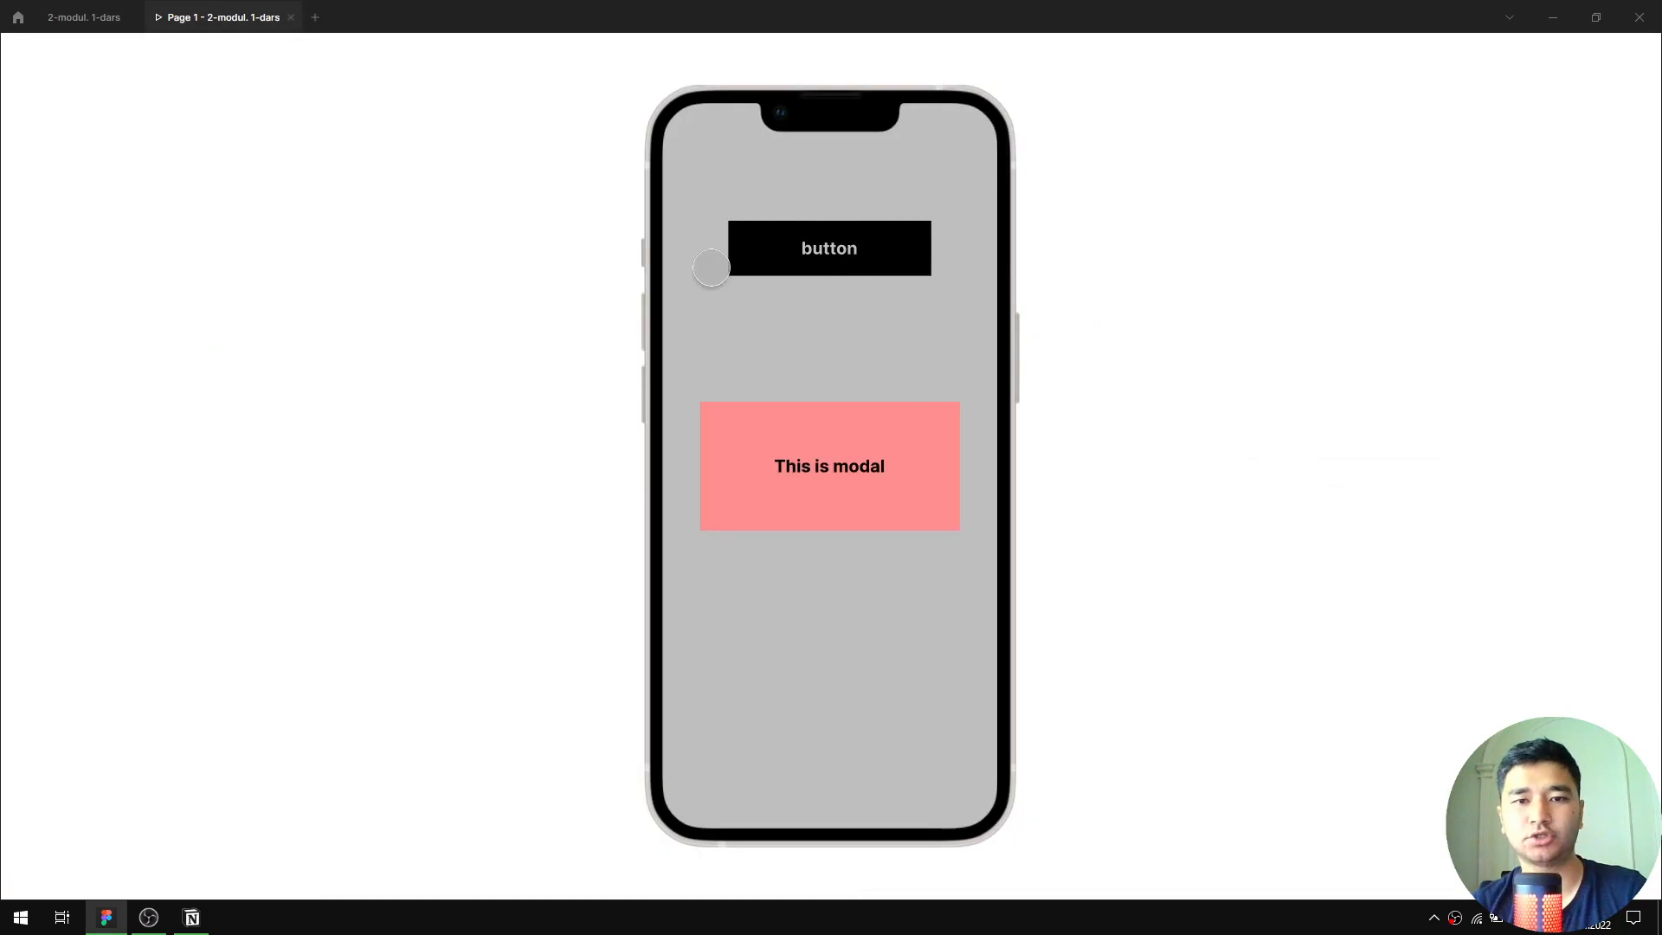
left_click(910, 310)
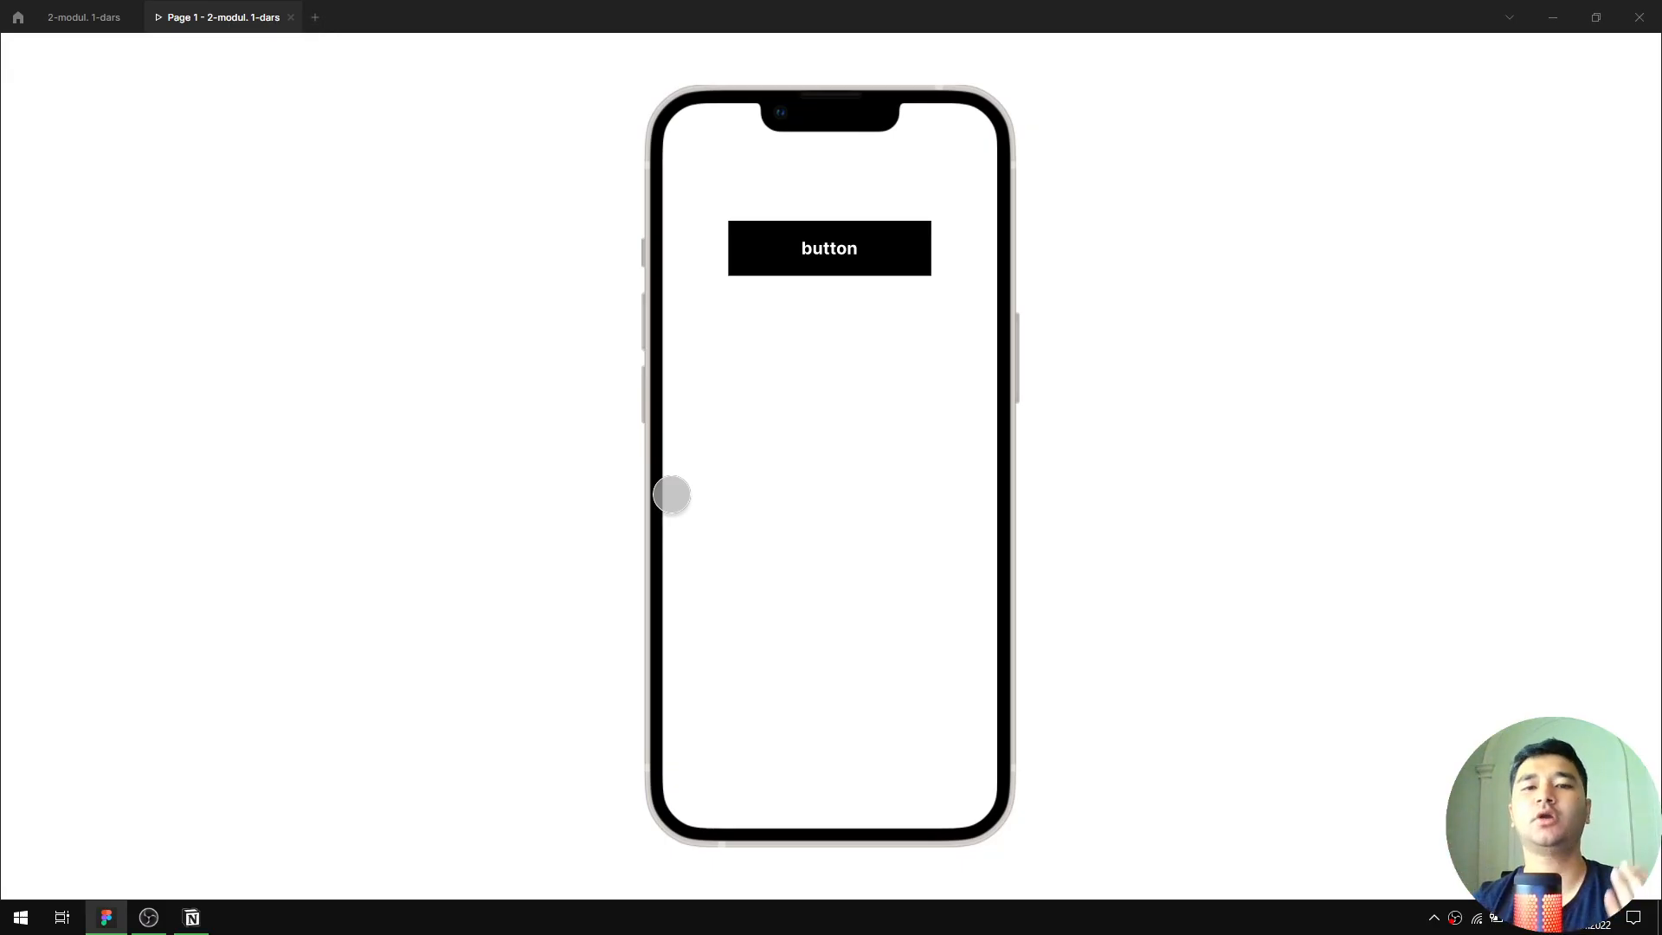
left_click(84, 19)
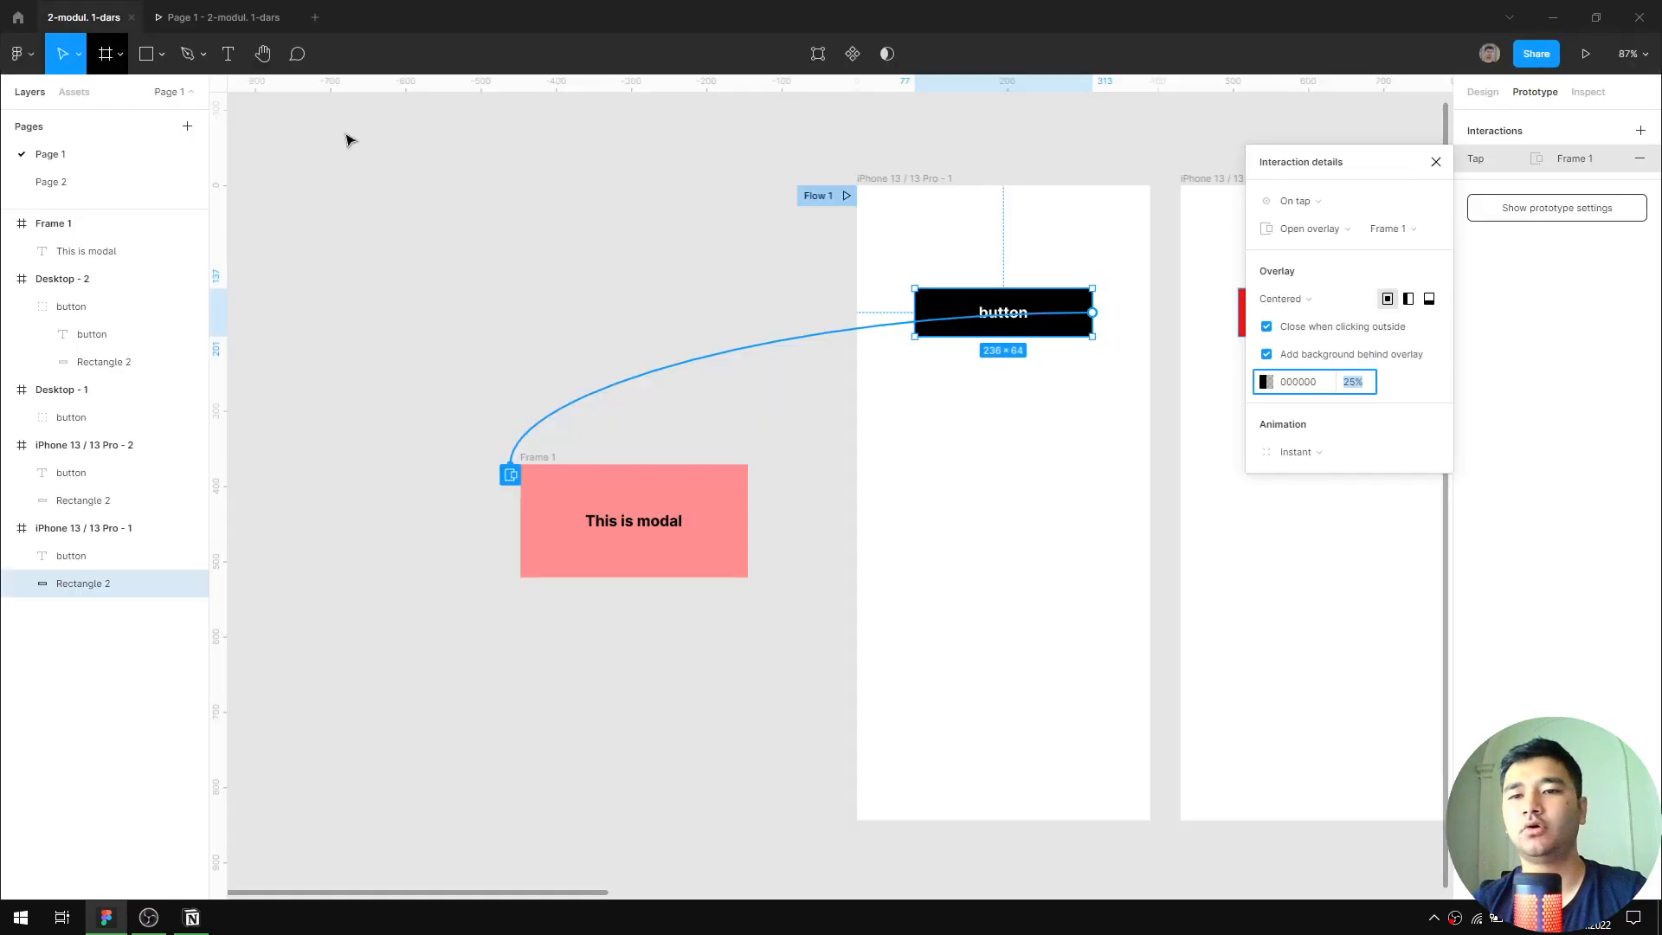
Change the fill of the black button on iPhone 13 / 13 Pro - 1 to blue 2D69DF
left_click(1435, 161)
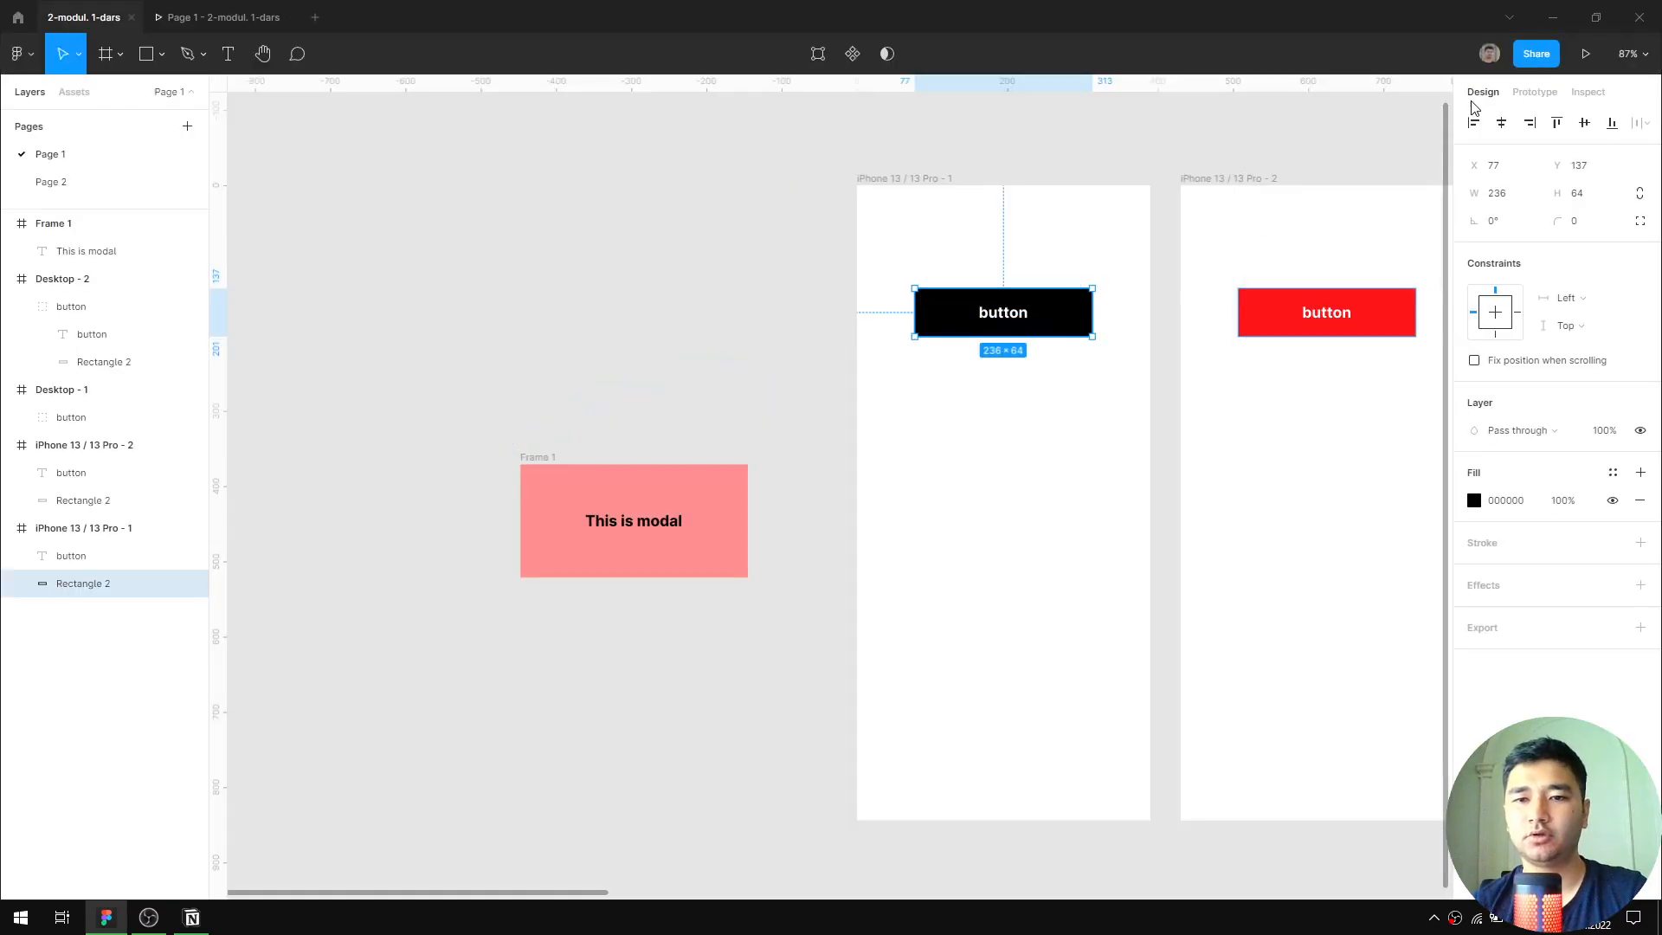
left_click(1475, 502)
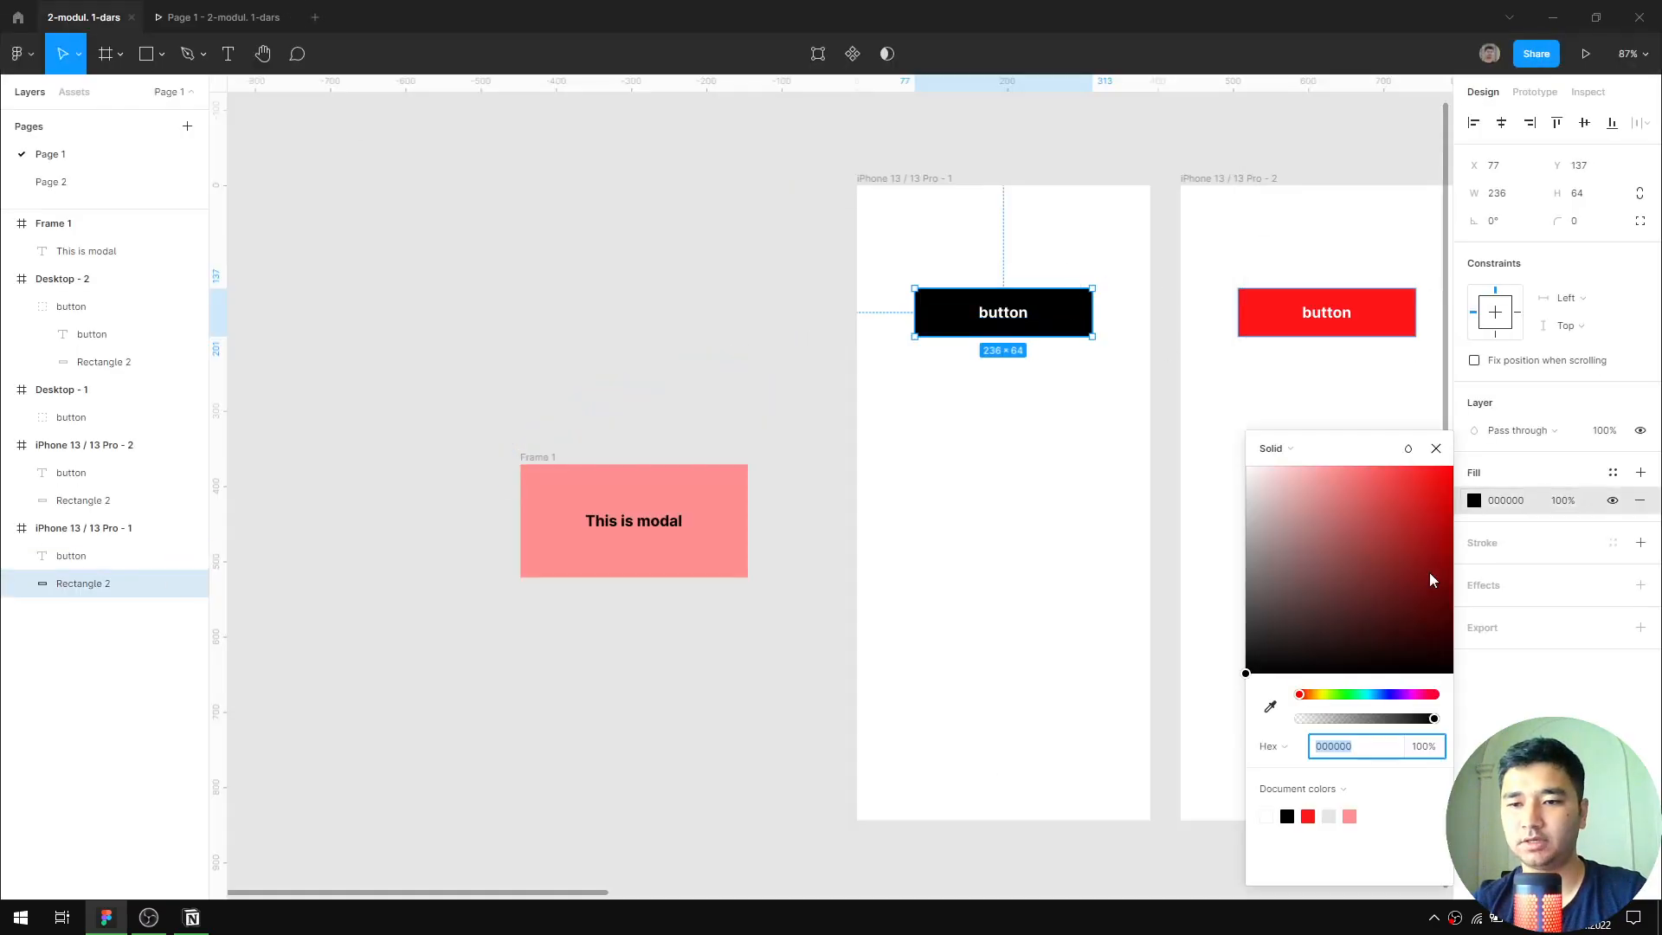
left_click(1383, 696)
left_click(1412, 497)
left_click(1436, 448)
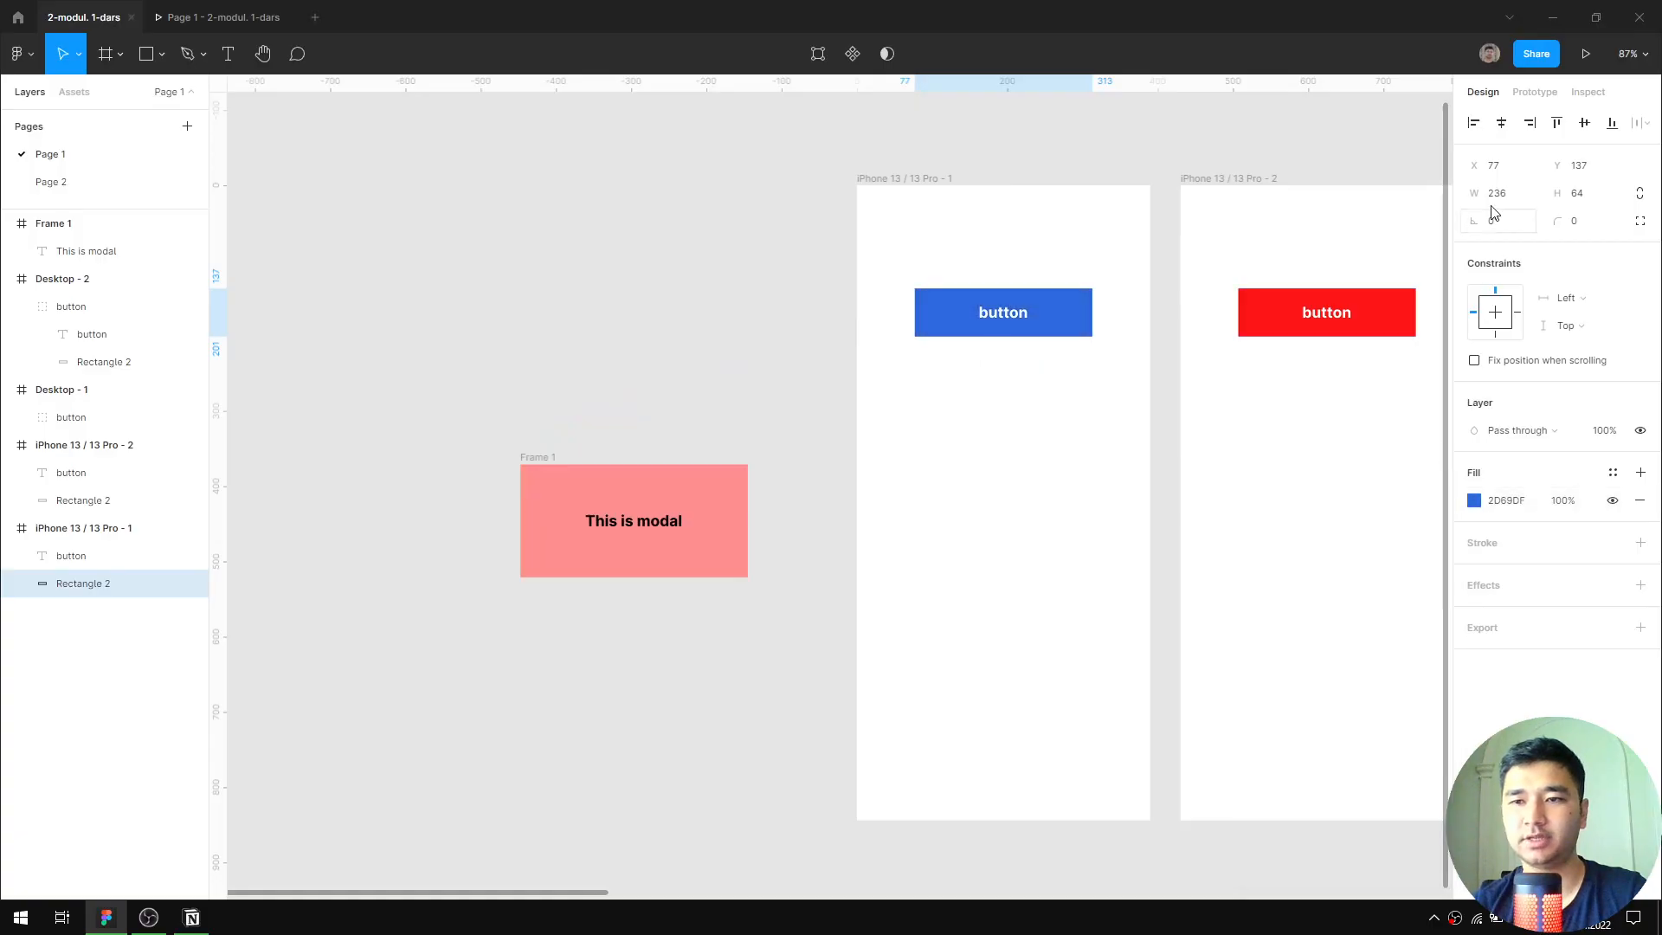
Test the blue button by opening and dismissing the modal in the prototype preview, and return to the design file
left_click(184, 19)
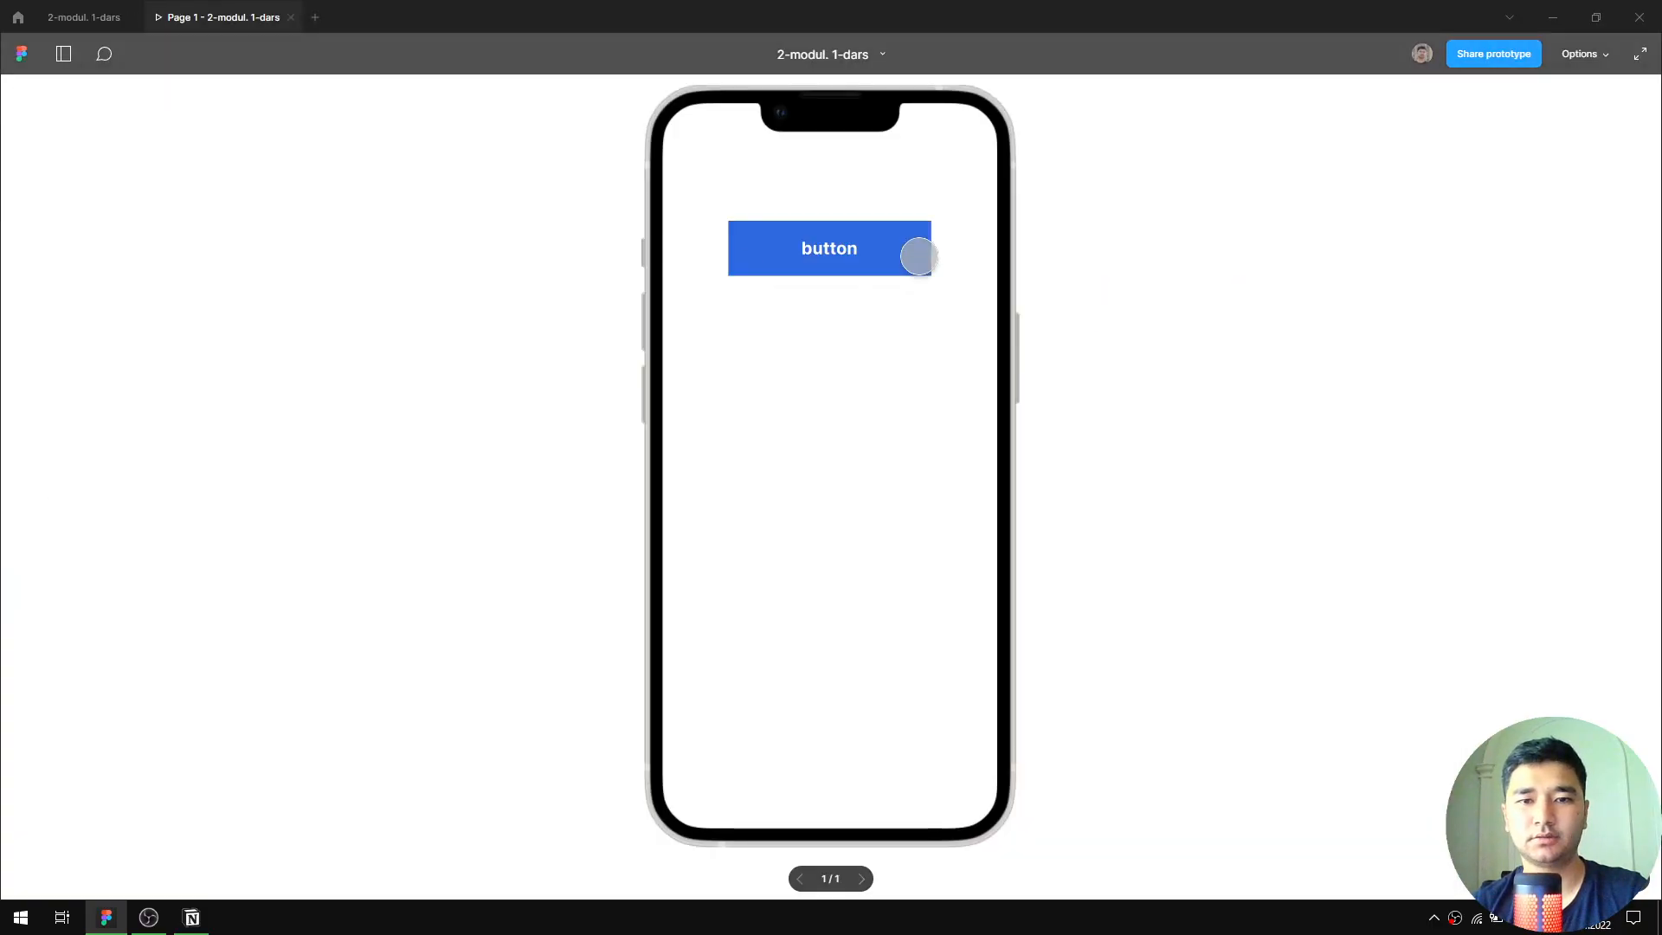
left_click(918, 256)
left_click(904, 346)
left_click(911, 256)
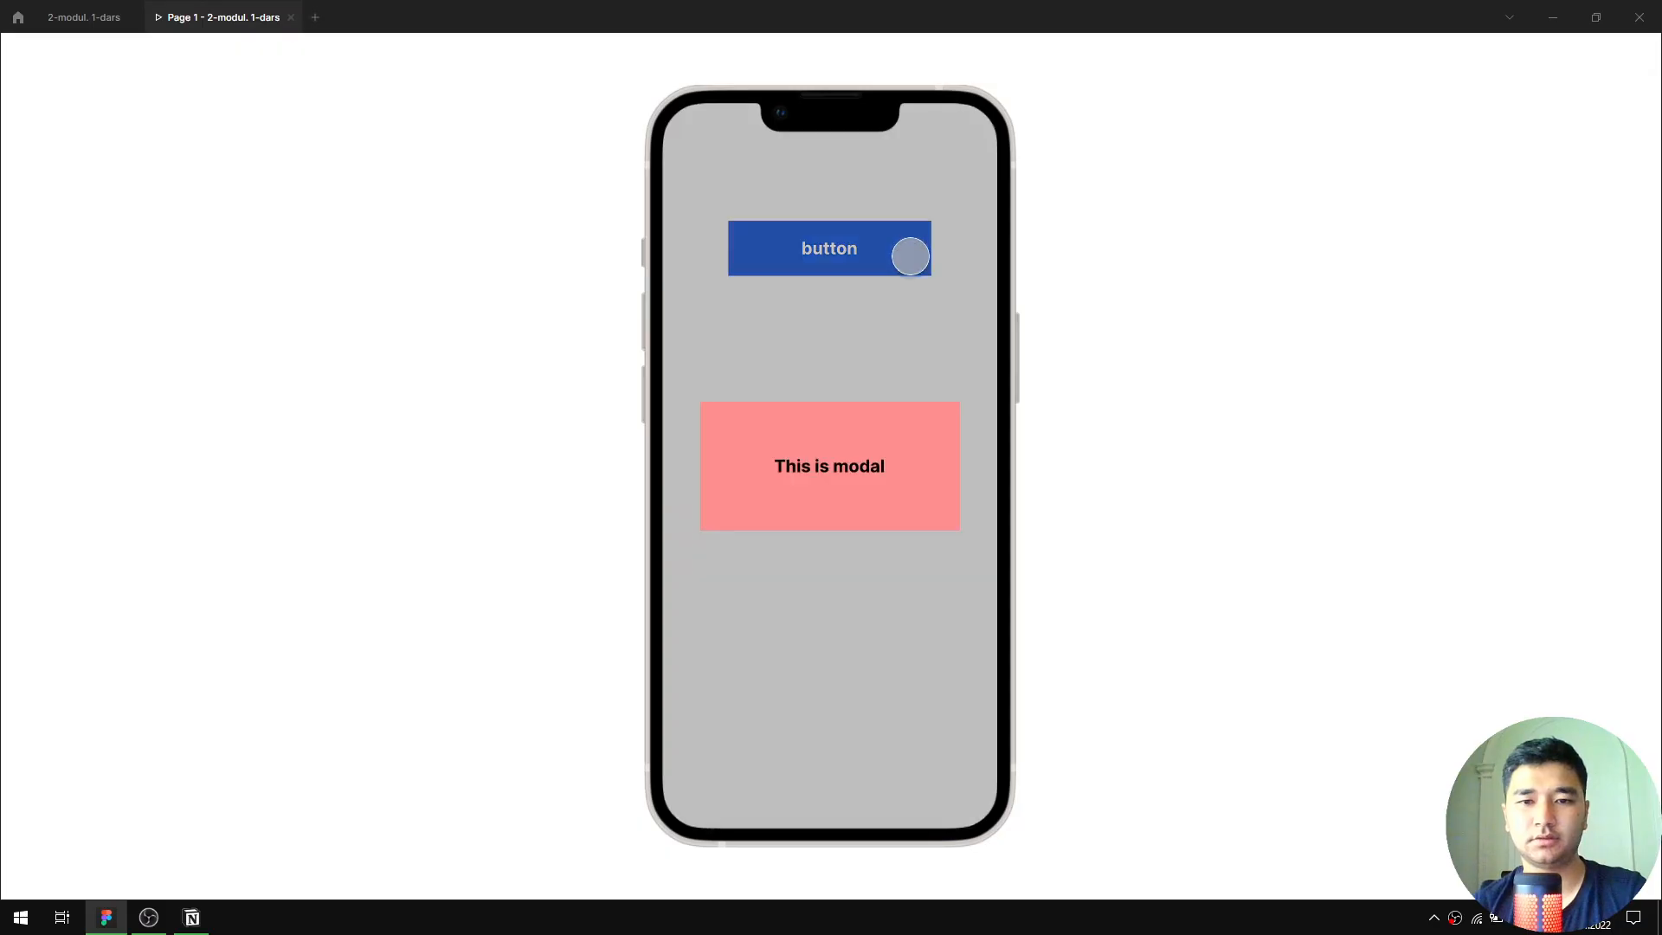
left_click(97, 22)
Set the fill of the modal's Frame 1 to white FFFFFF
left_click(637, 489)
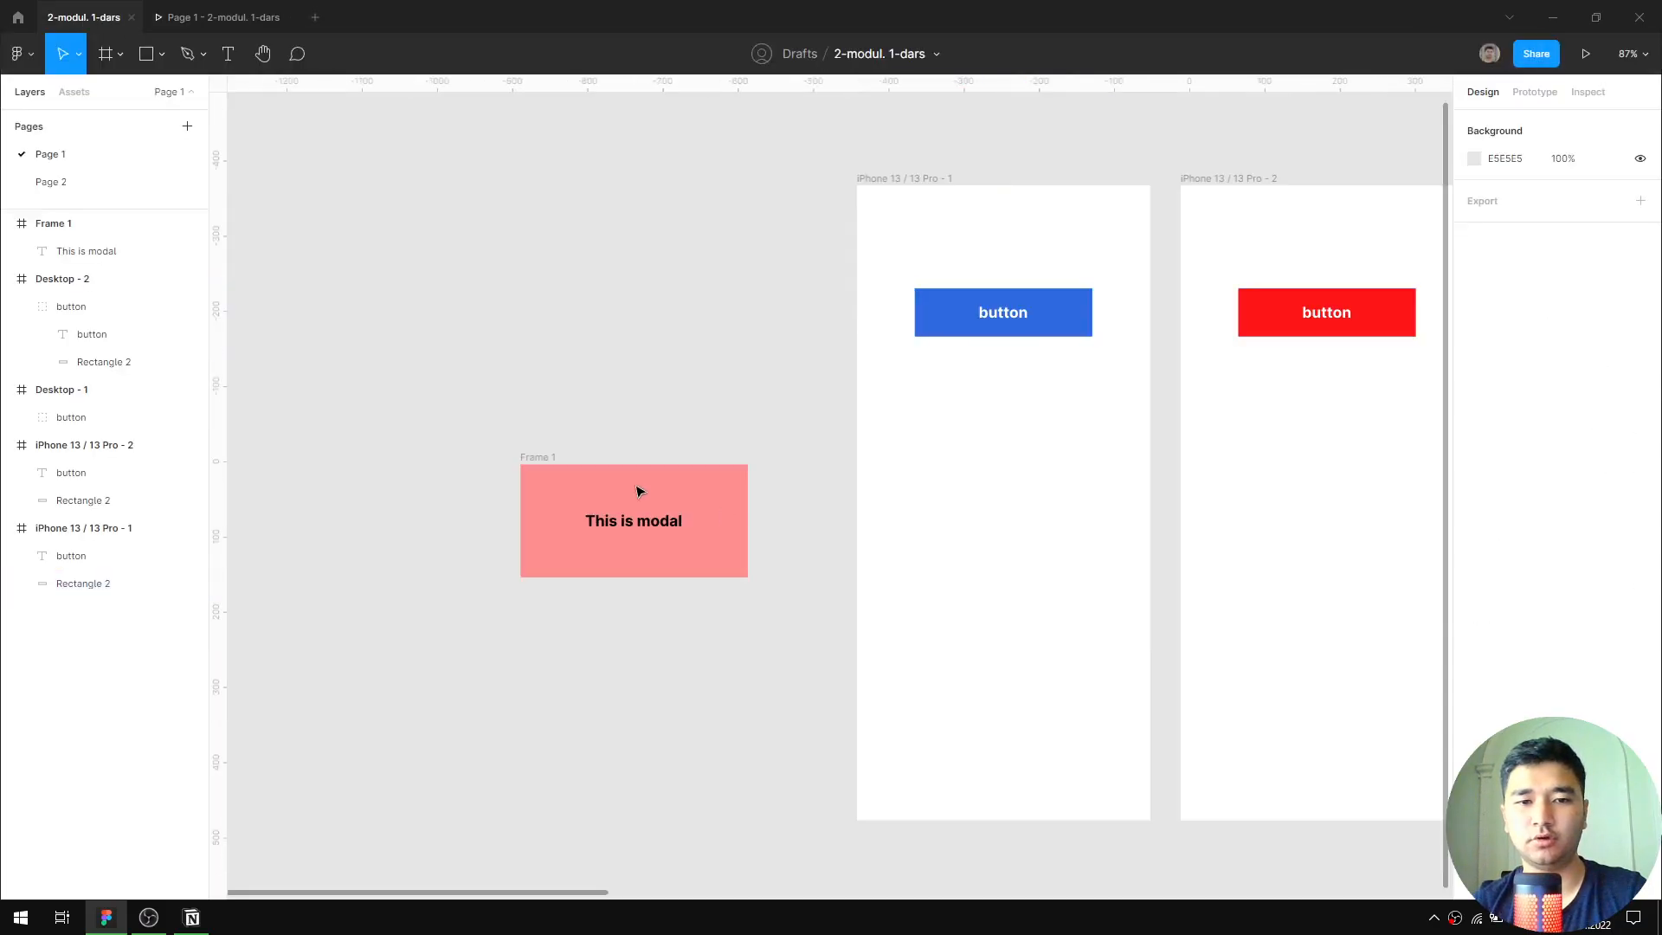
left_click(533, 463)
left_click(1504, 500)
type("fff")
key("Return")
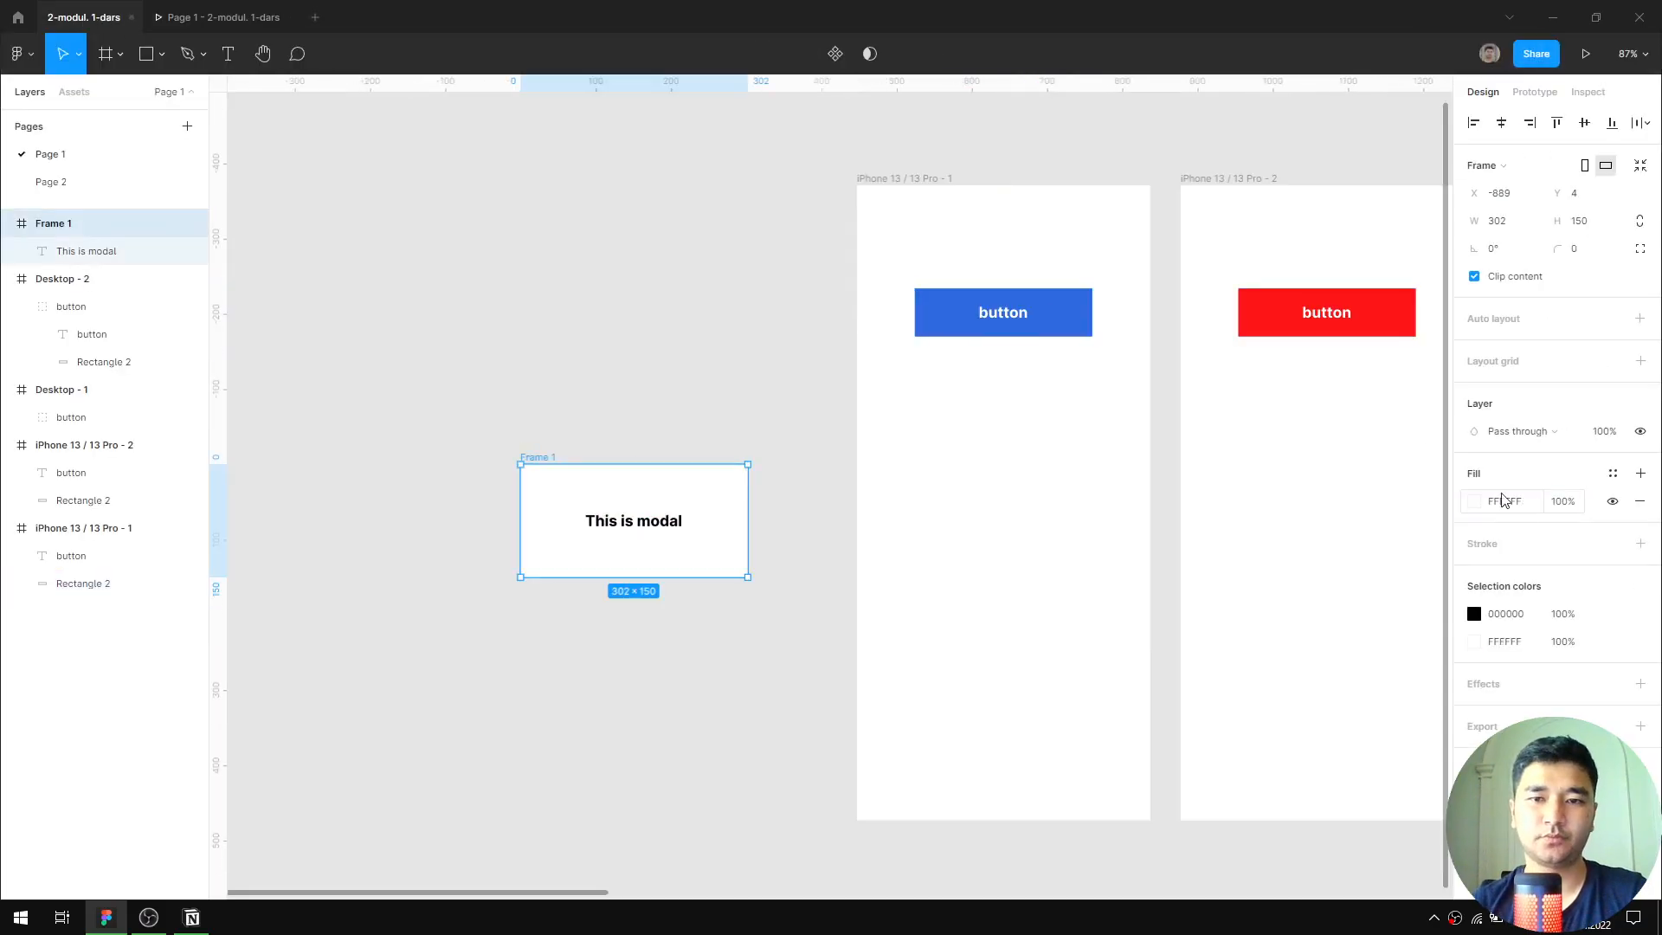
Check the white modal against its overlay background in the prototype preview and return to the design file
left_click(222, 18)
left_click(908, 370)
left_click(905, 251)
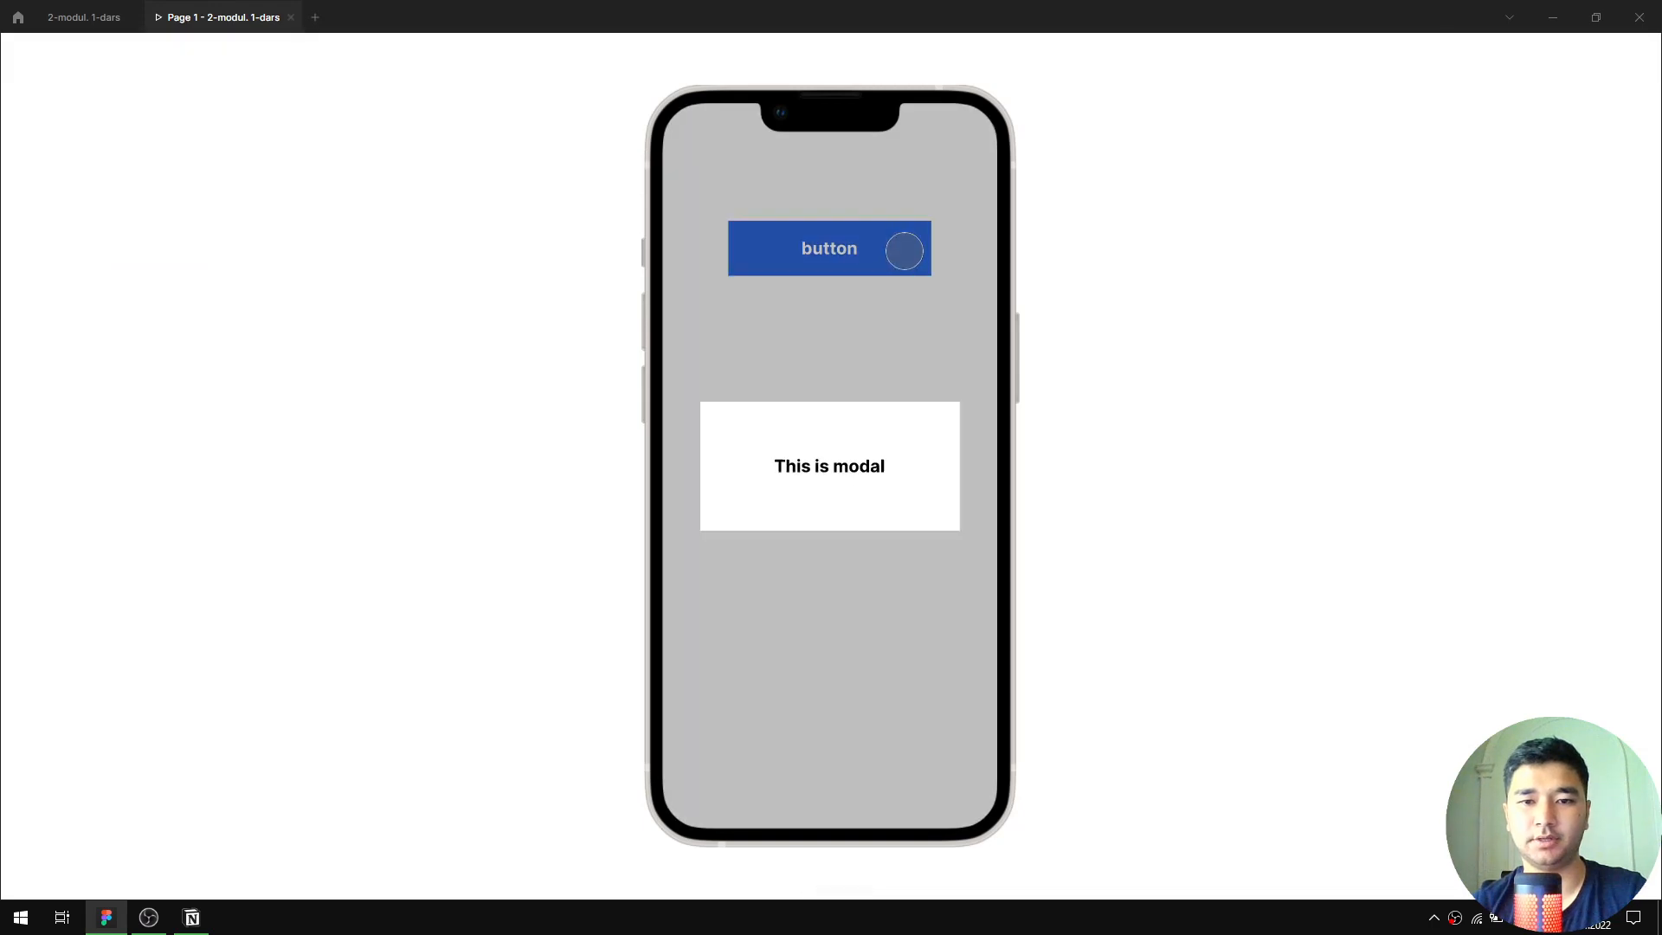
left_click(86, 17)
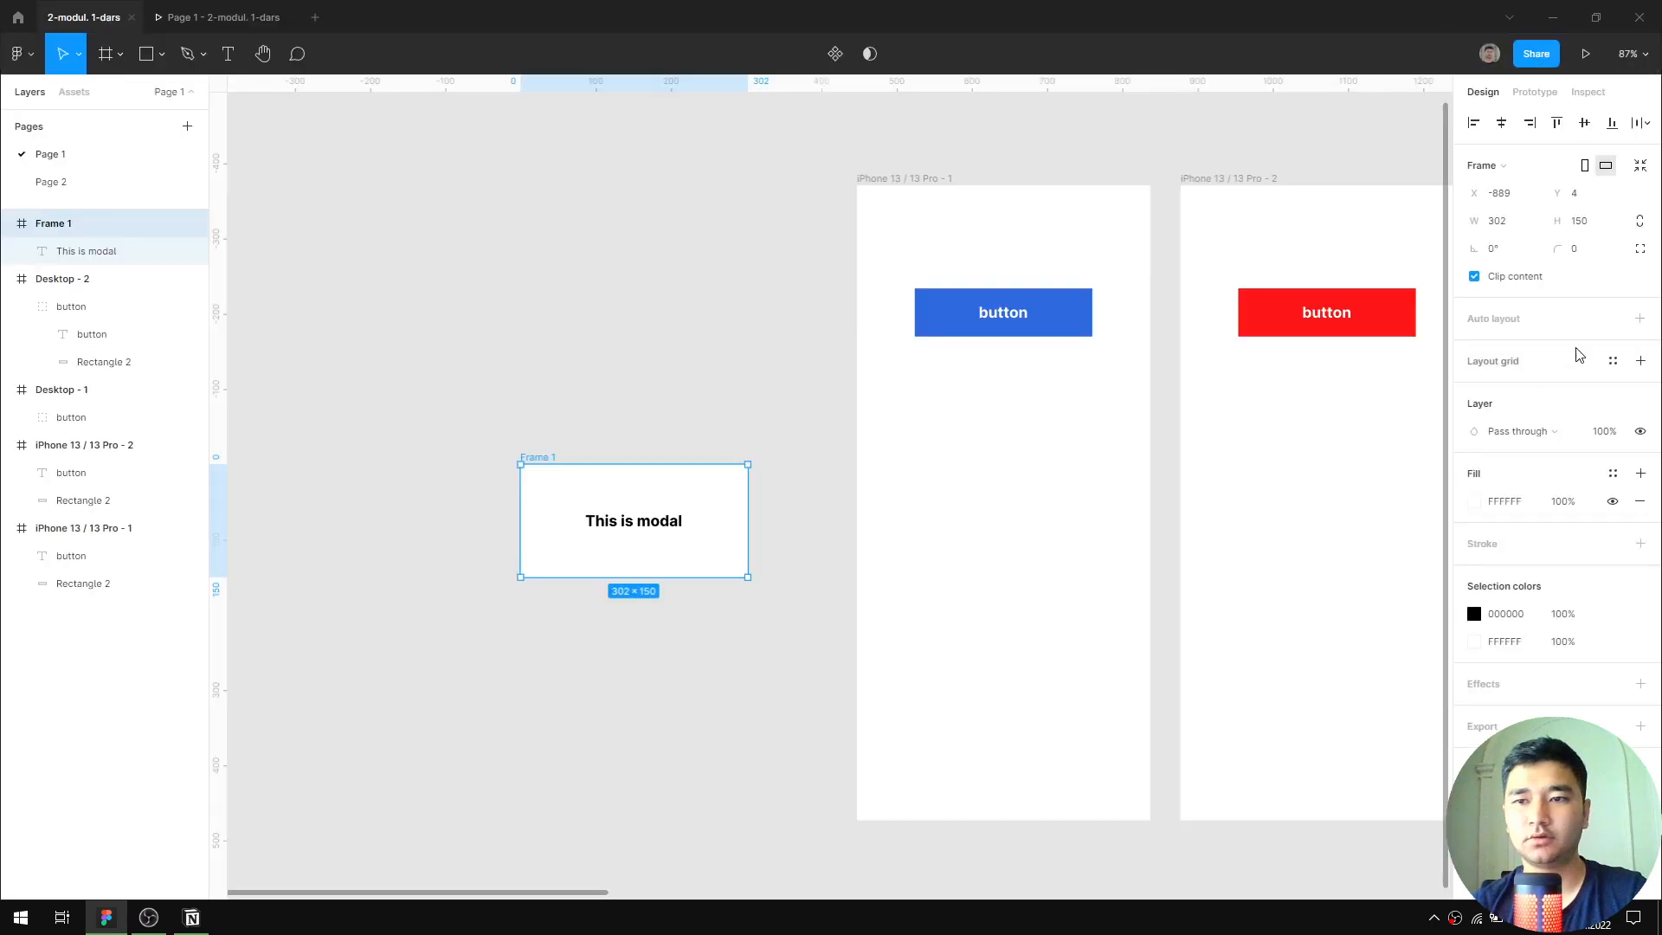
Set the overlay background opacity to 70% in the blue button's prototype interaction
left_click(1532, 92)
left_click(1078, 317)
left_click(1365, 388)
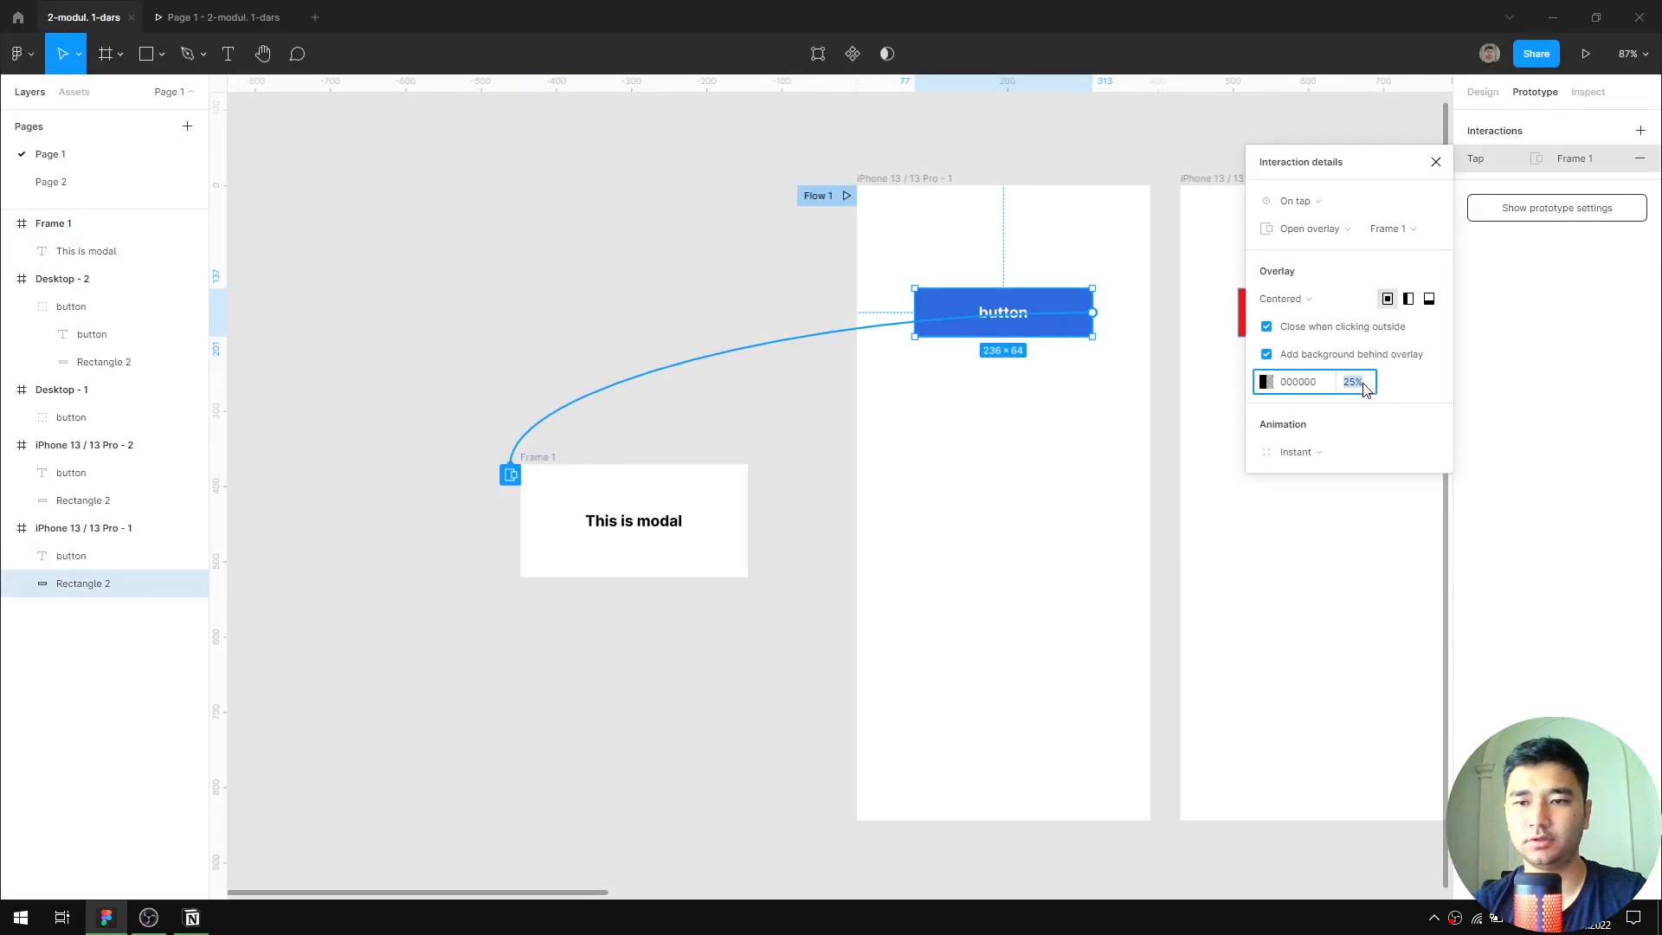
type("70")
key("Return")
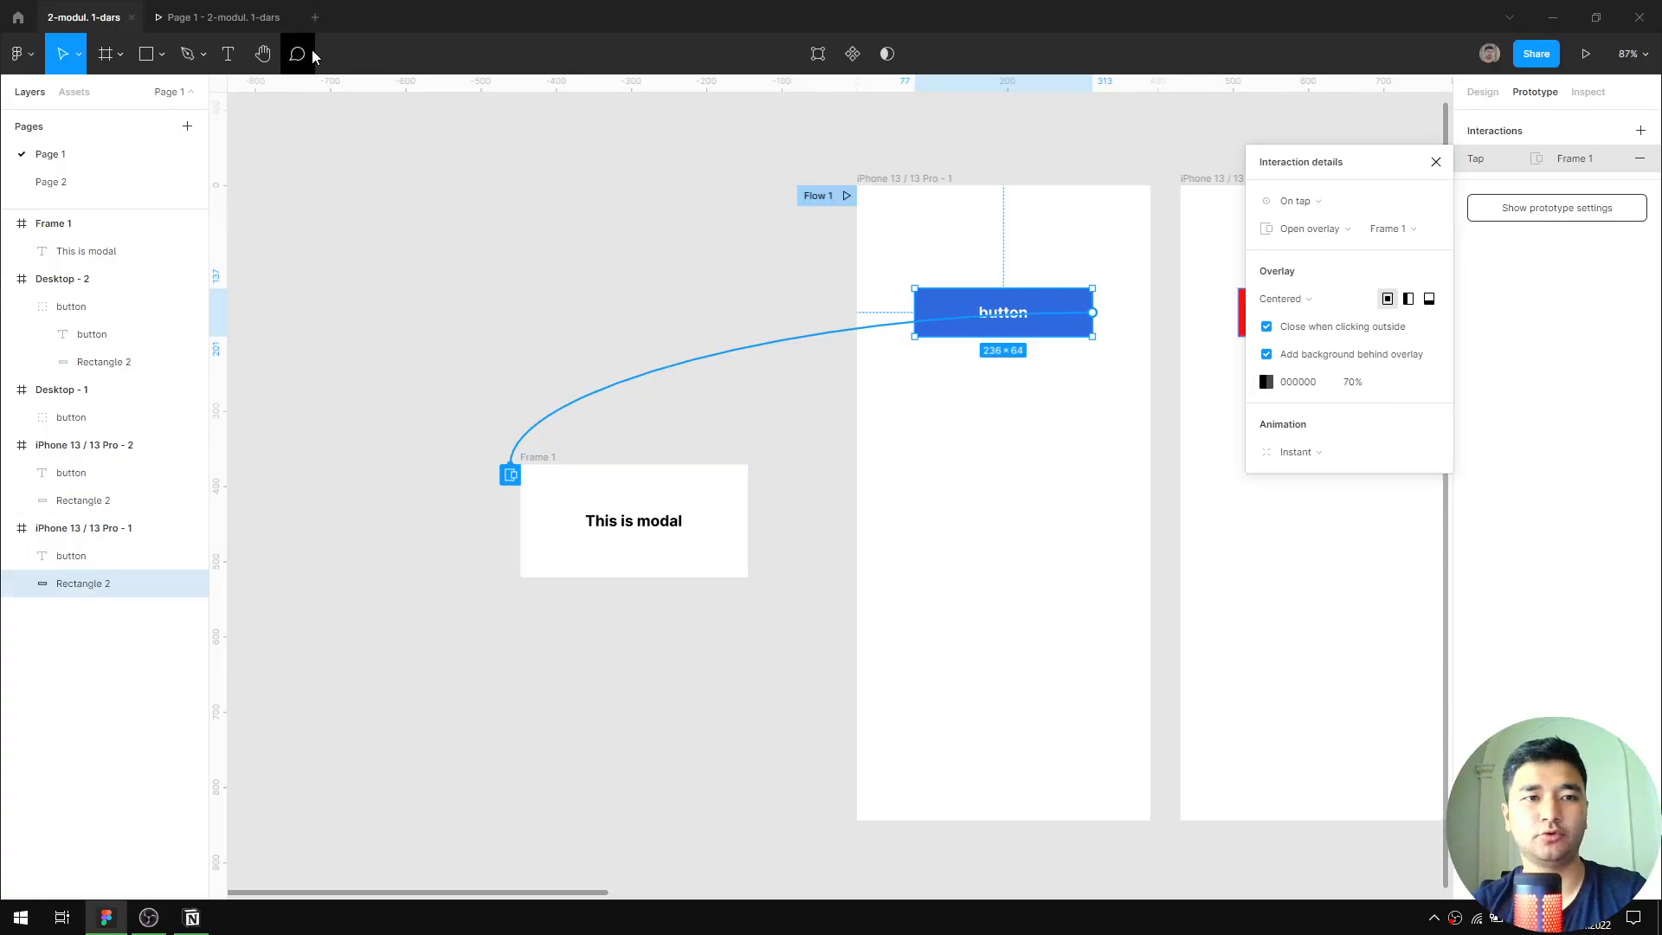
Test the darker overlay background by repeatedly opening and dismissing the modal in the preview, and return to the design file
left_click(222, 17)
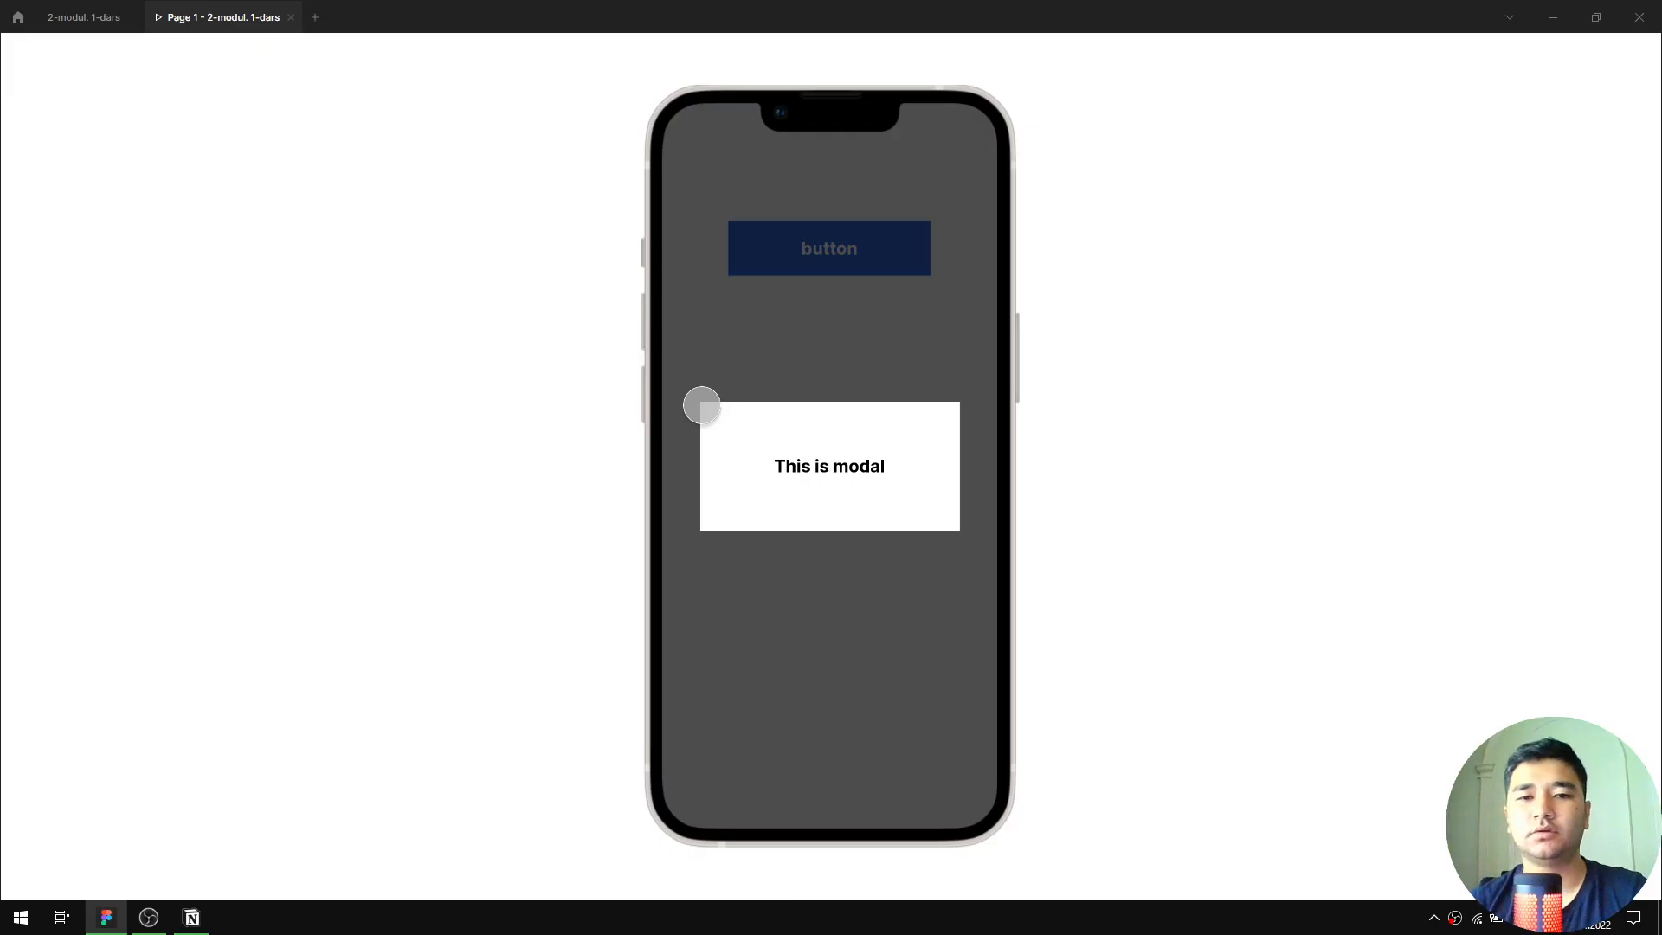
left_click(841, 299)
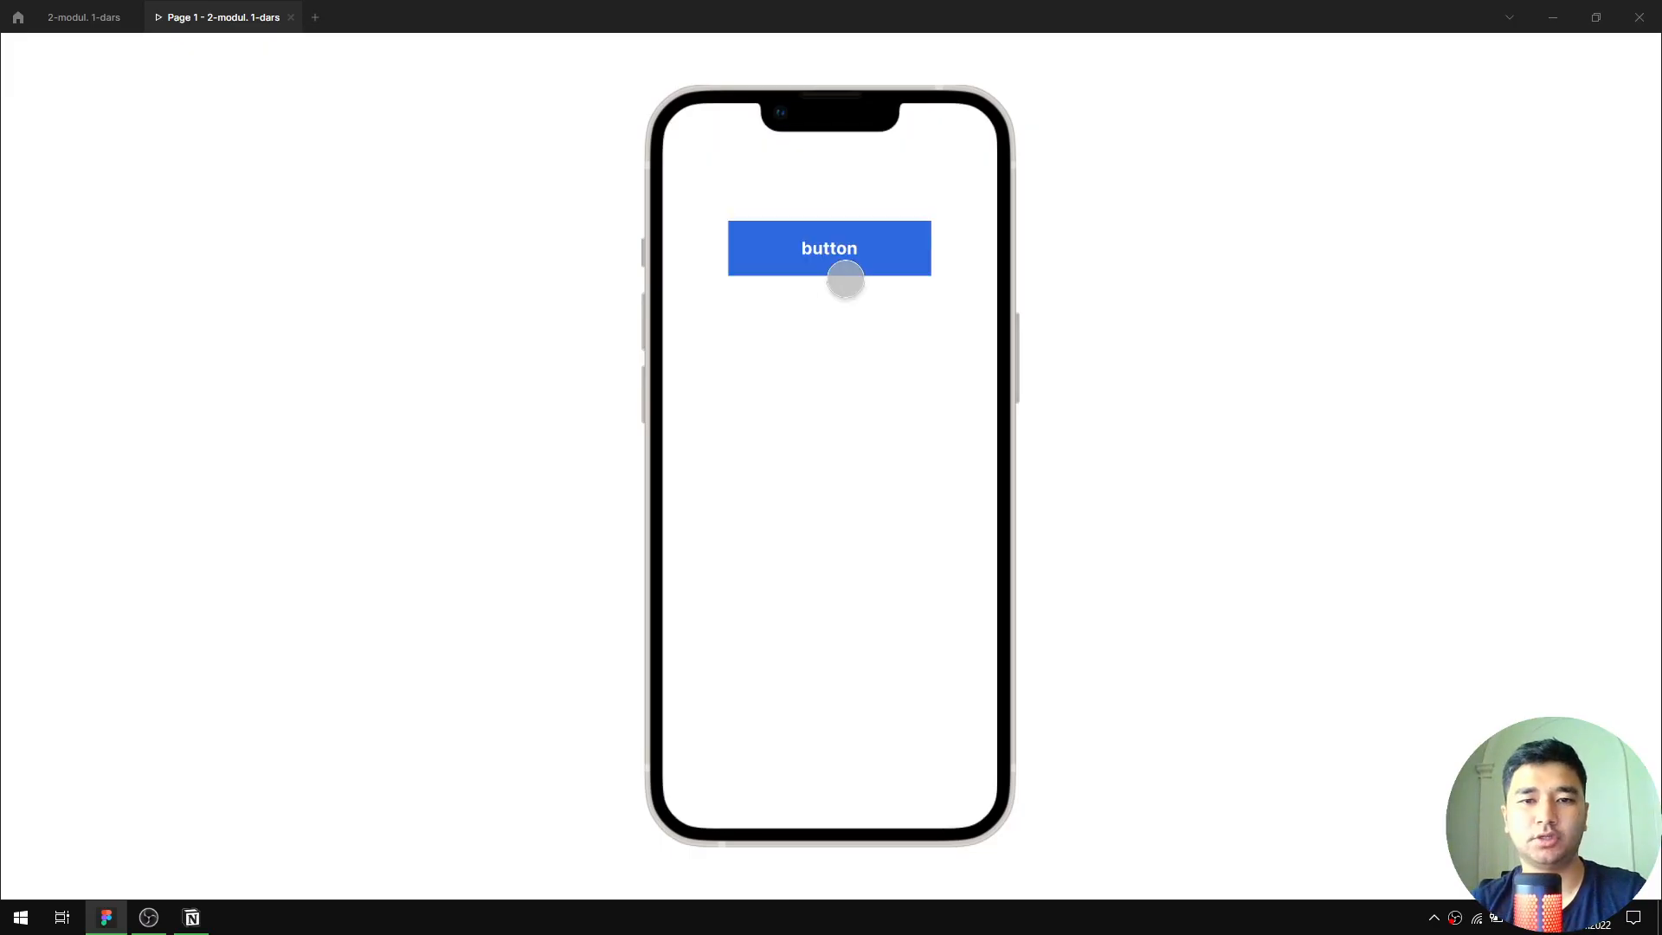
left_click(854, 265)
left_click(853, 297)
left_click(875, 250)
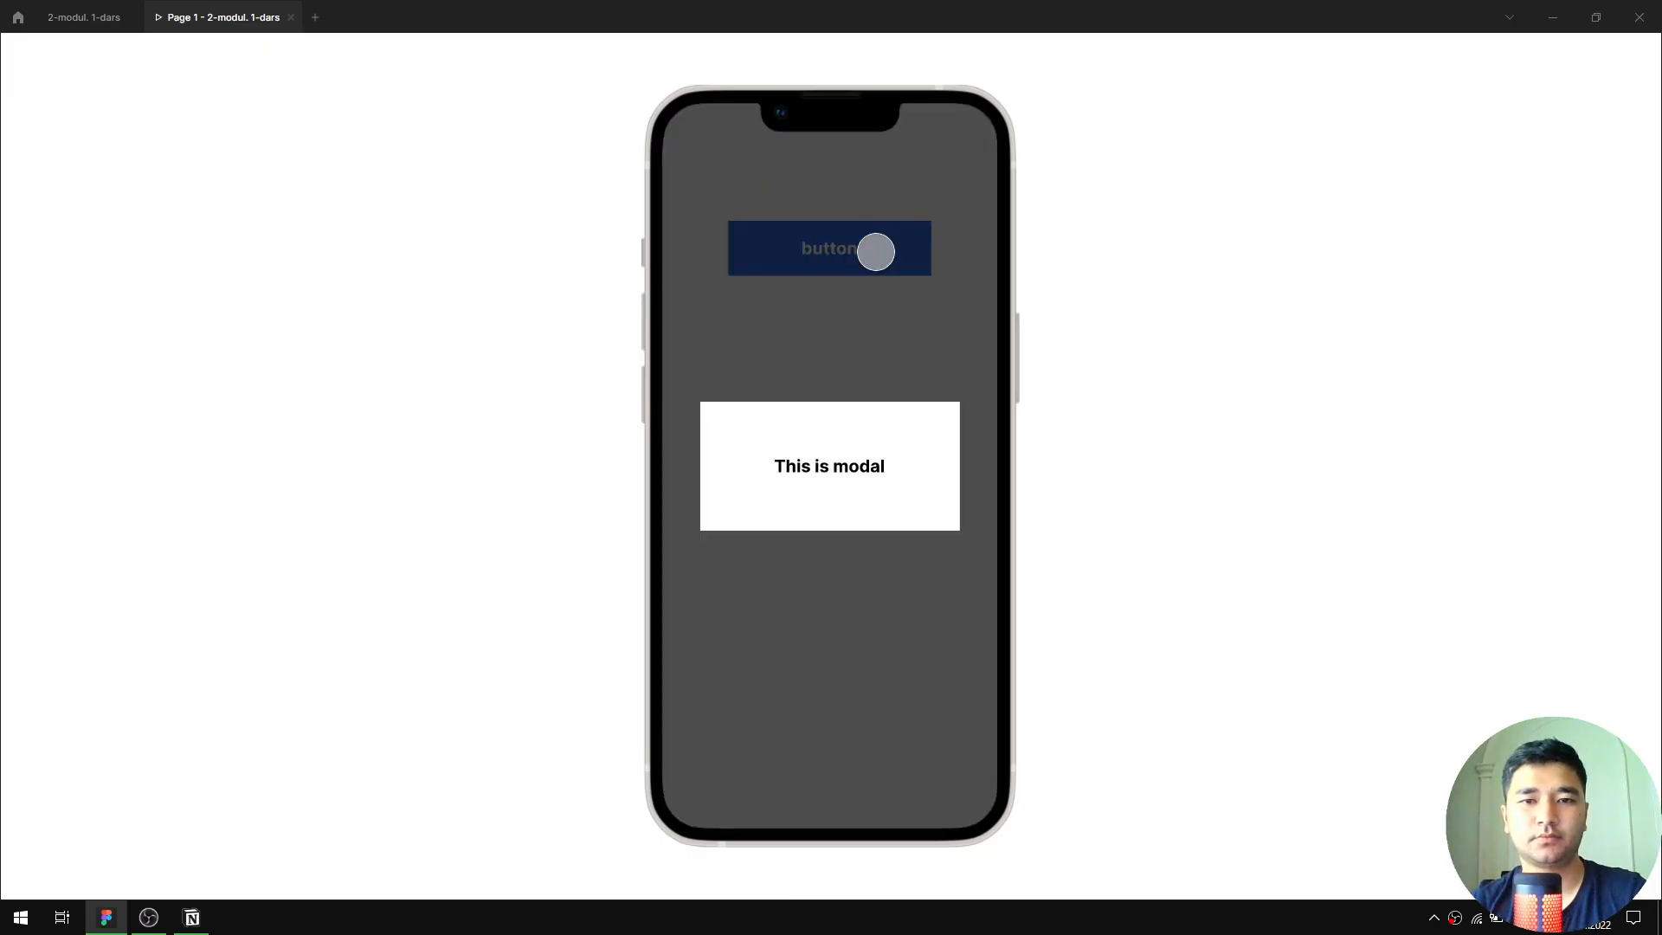
left_click(97, 17)
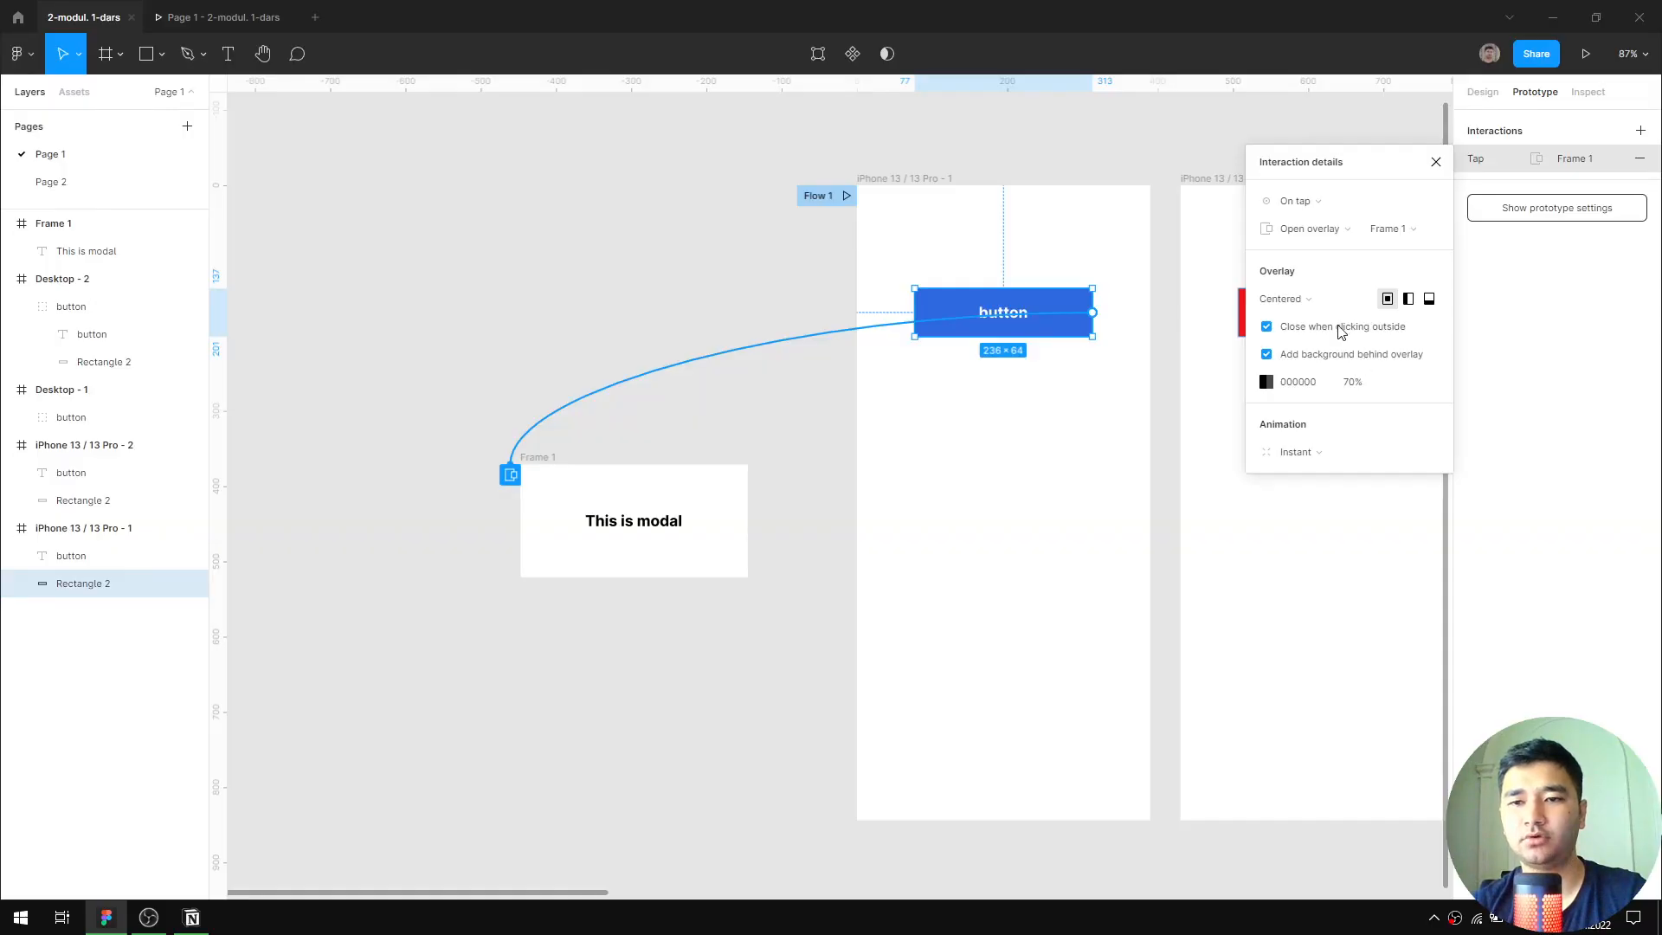
Set the overlay animation to Dissolve and test how the modal opens and closes in the prototype preview
left_click(1338, 455)
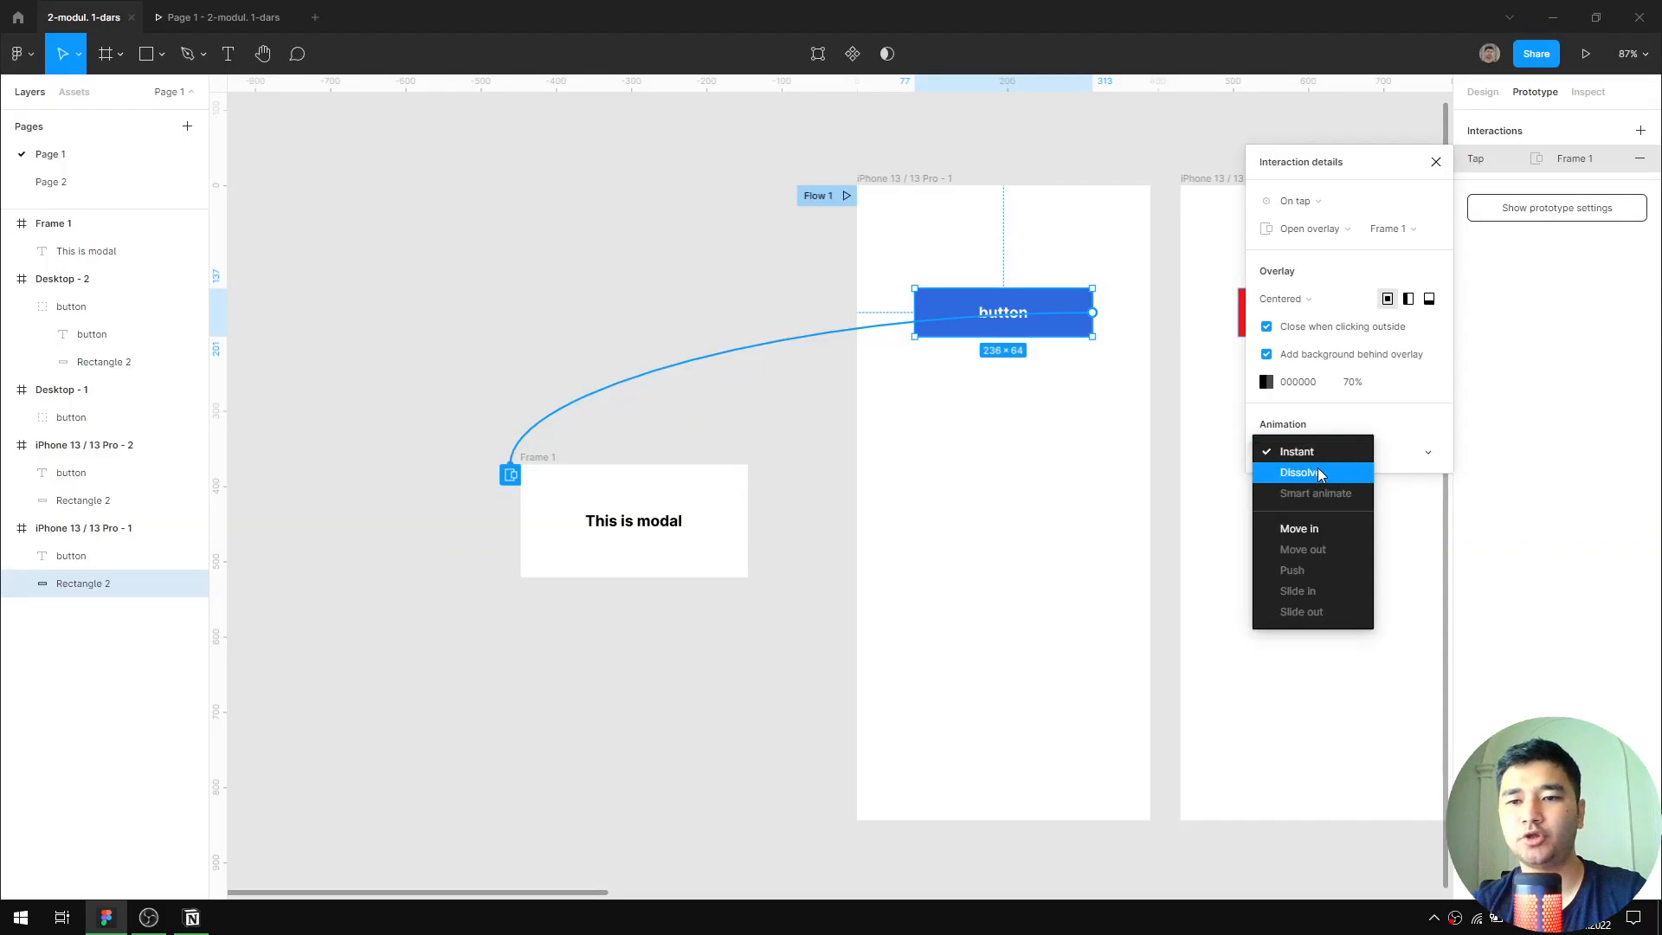
left_click(1318, 472)
left_click(220, 17)
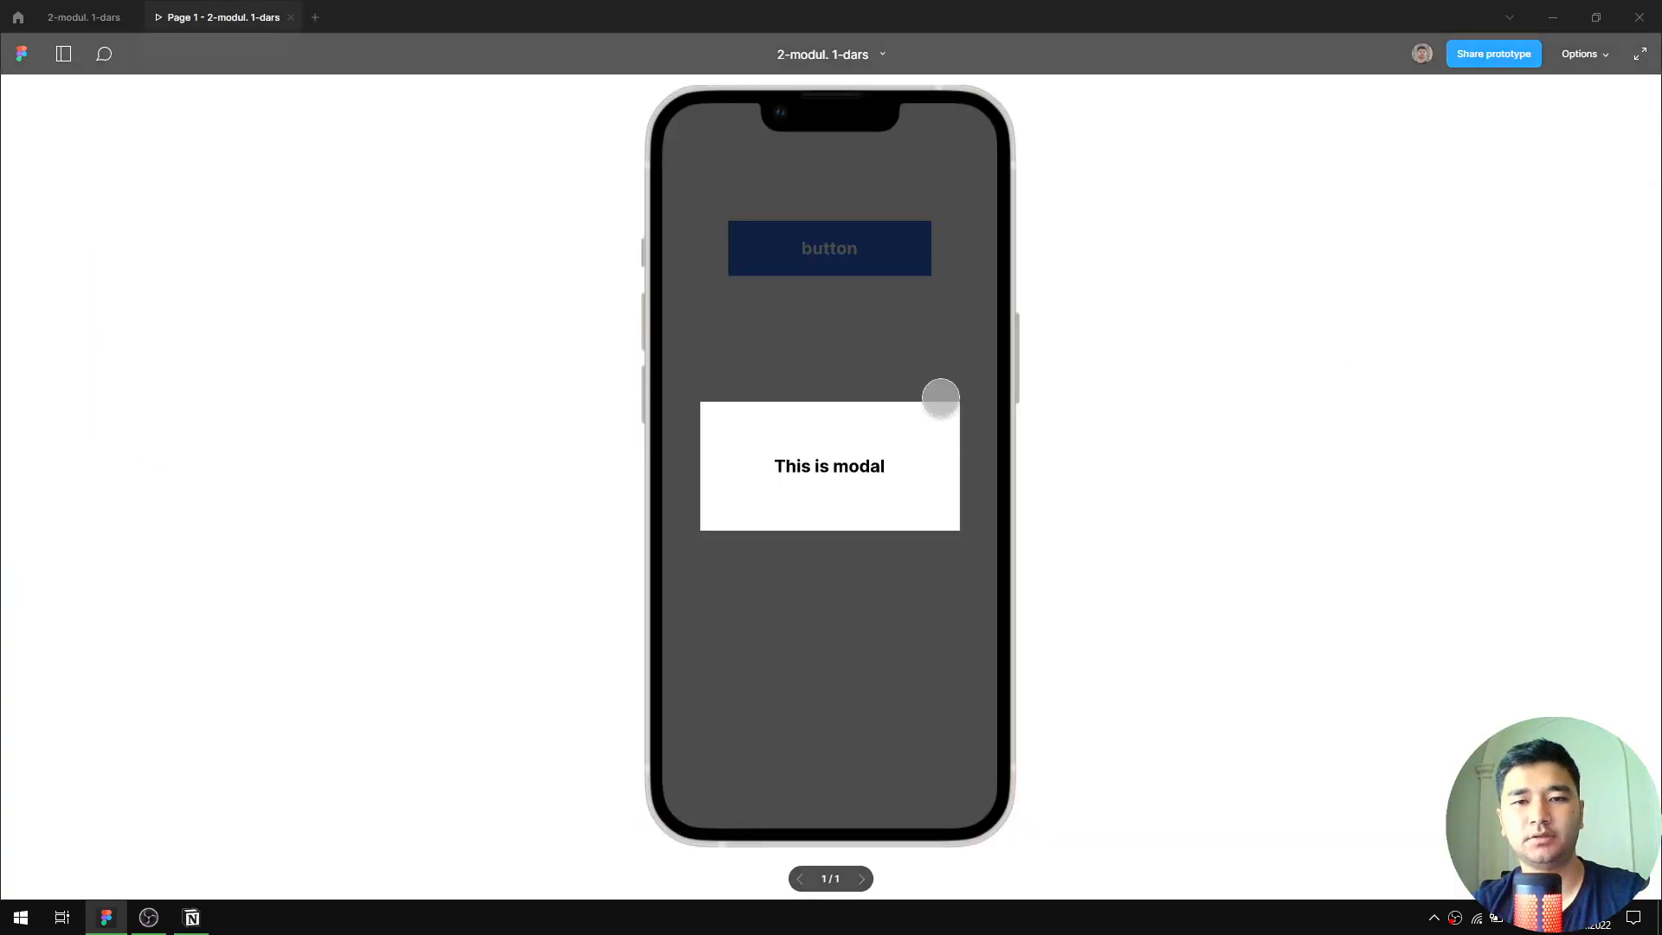
left_click(941, 397)
left_click(895, 252)
left_click(895, 252)
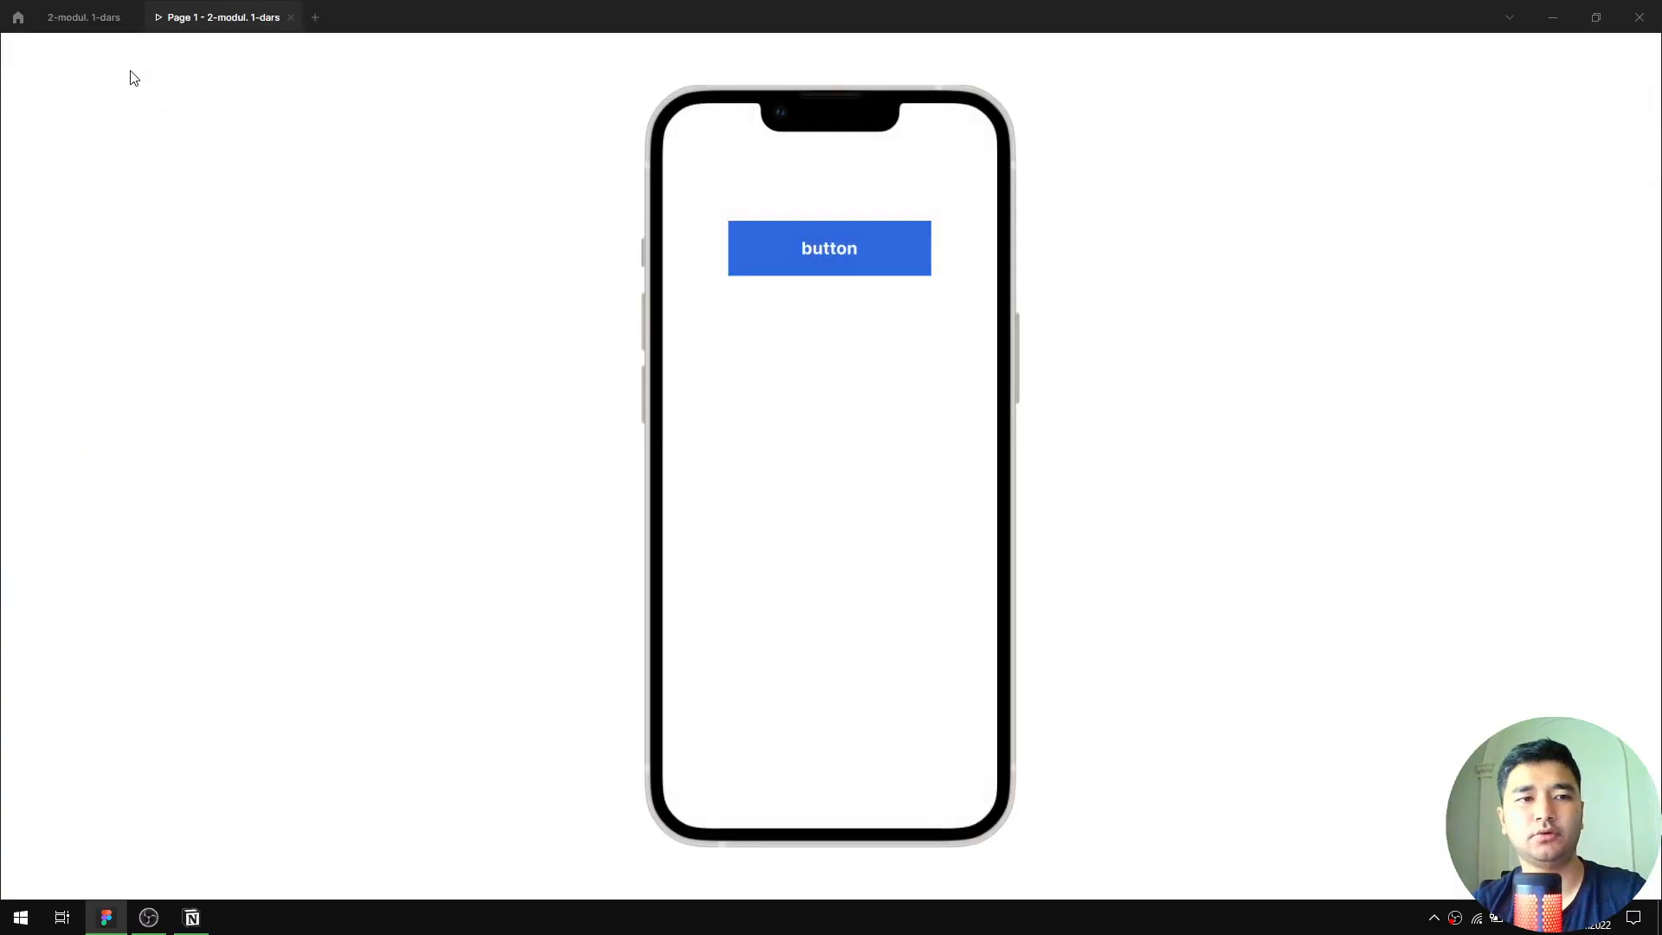
Set the overlay animation to Move in with the upward direction and test the modal in the prototype preview
left_click(63, 54)
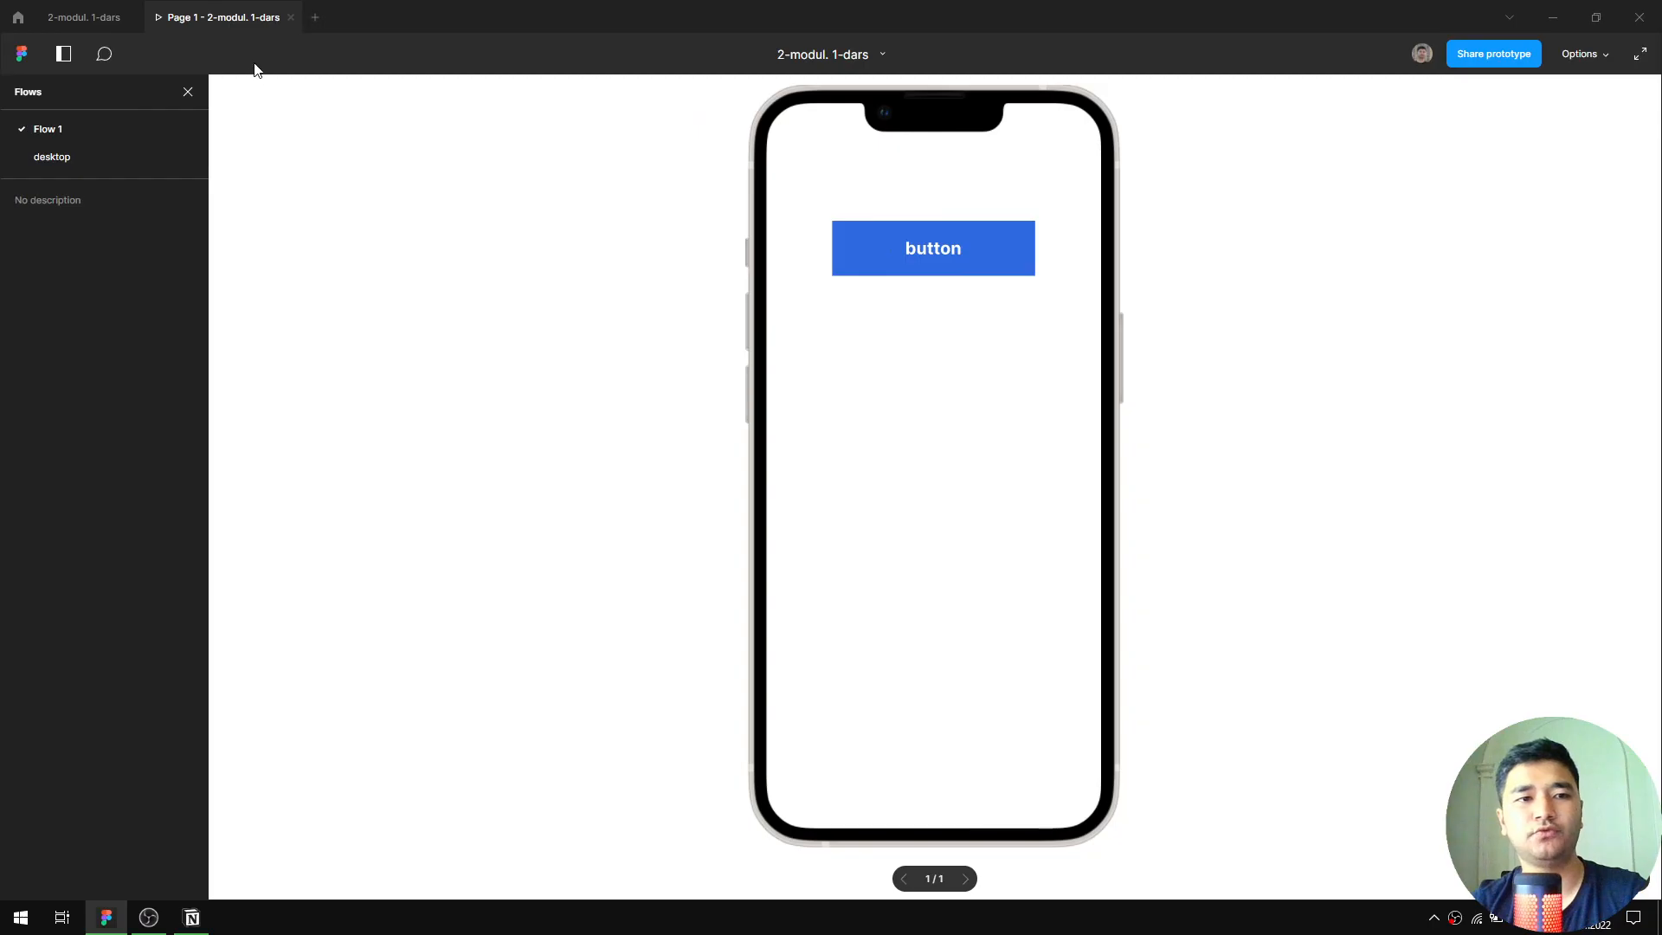
left_click(188, 91)
left_click(84, 18)
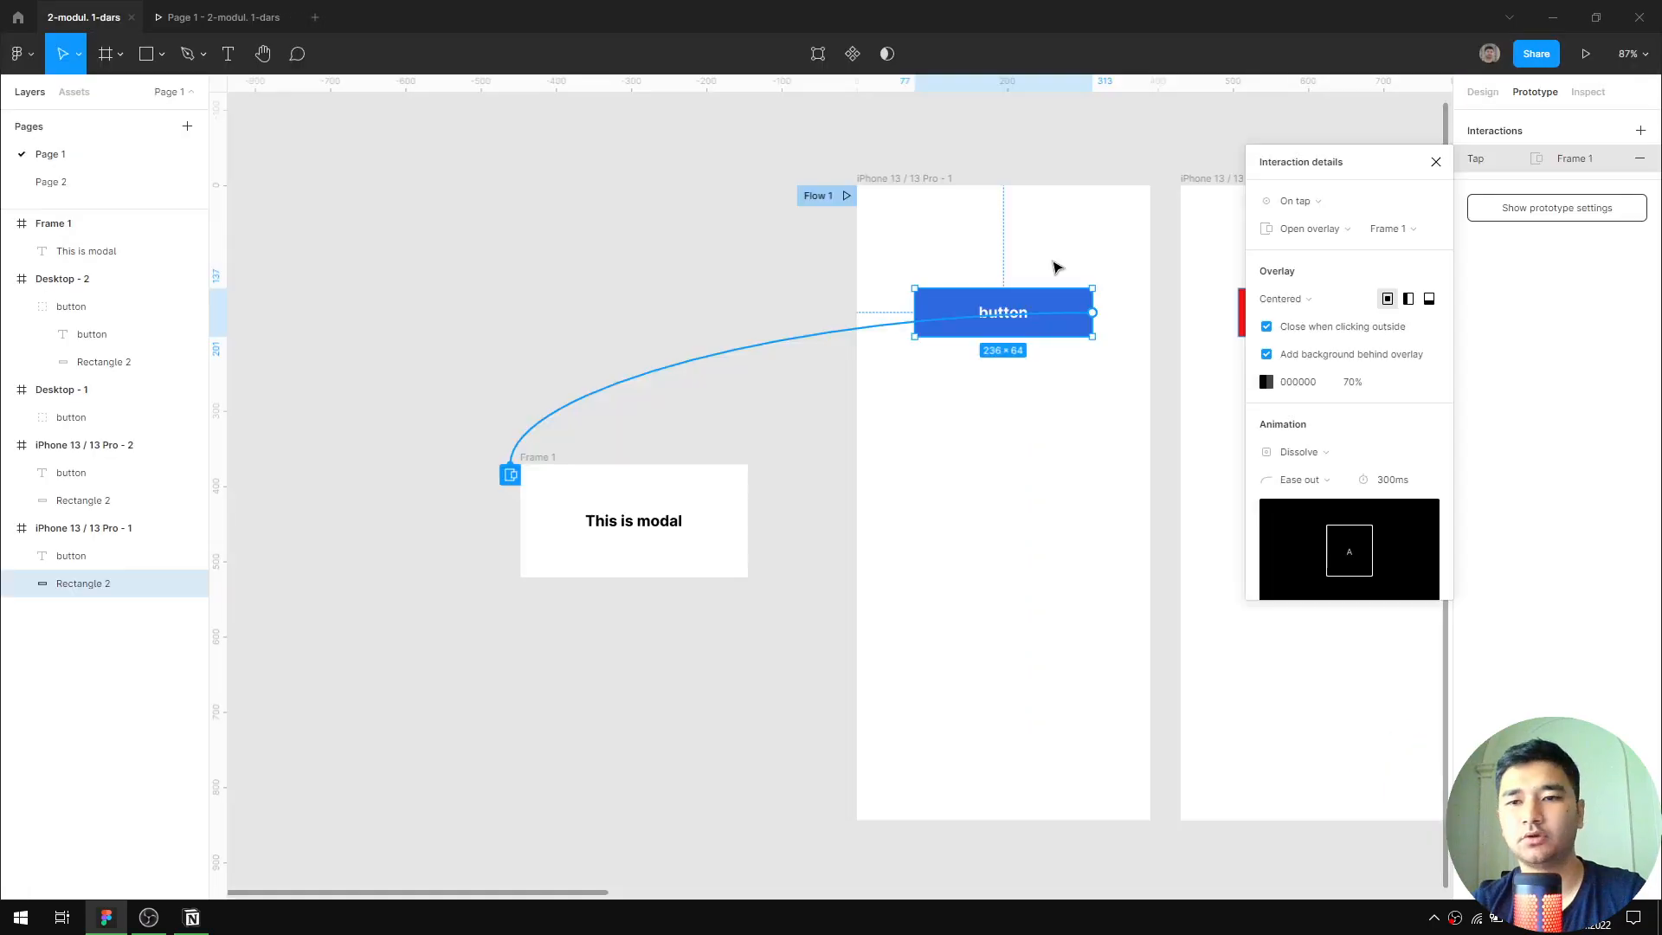
left_click(1311, 451)
left_click(1300, 508)
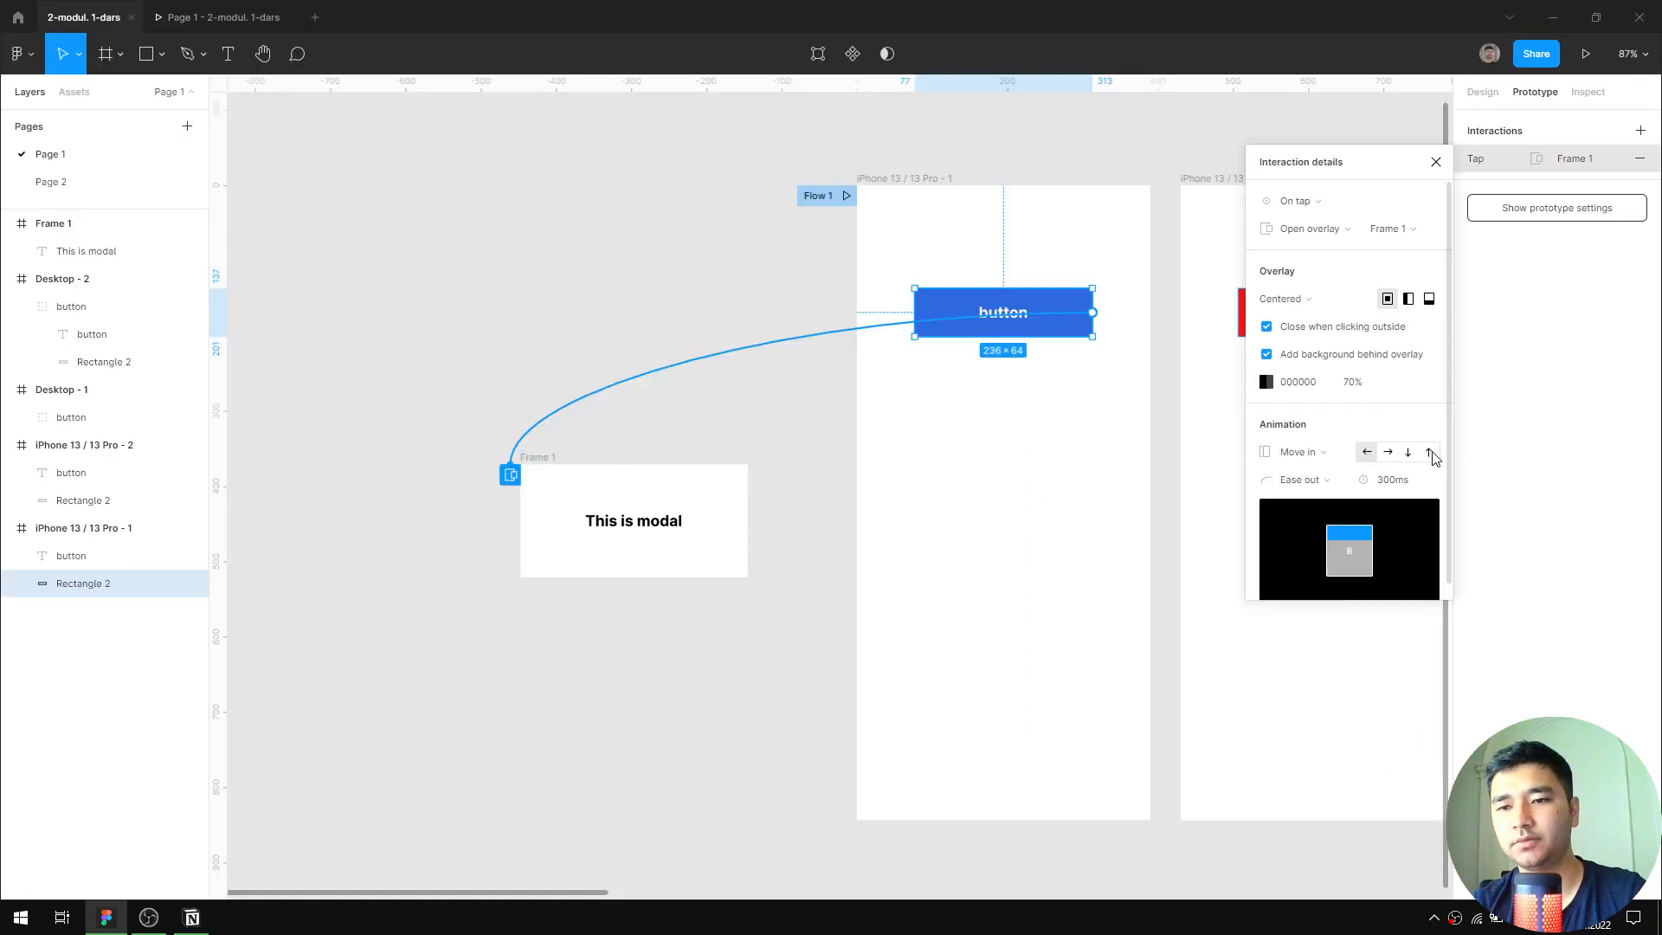
left_click(224, 18)
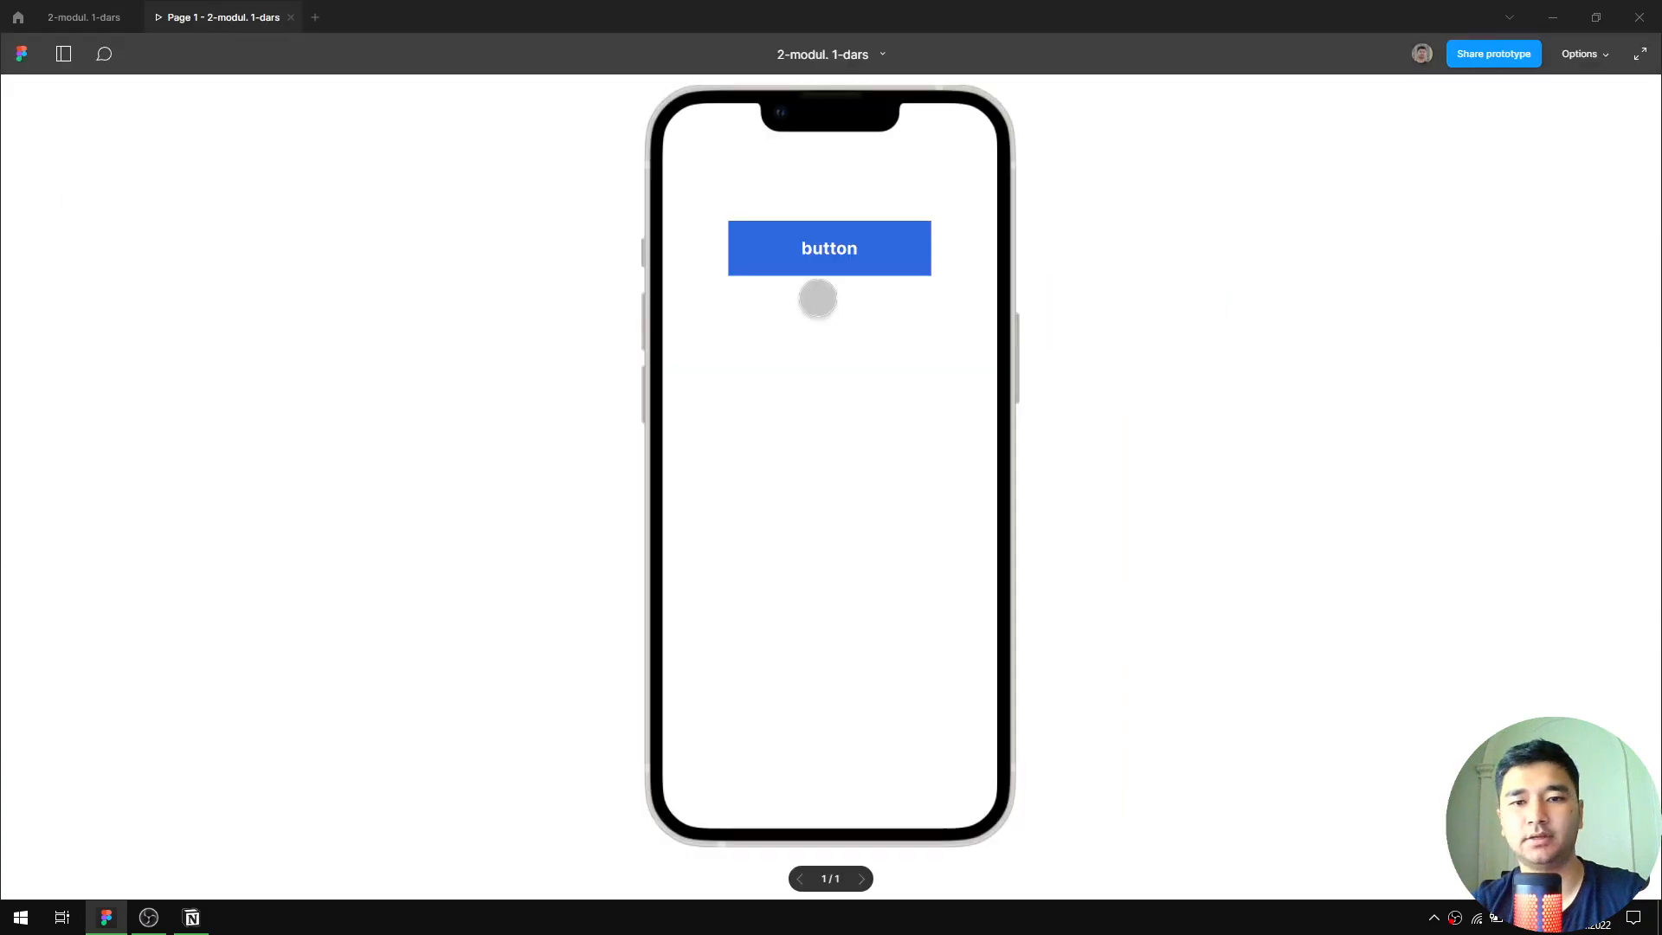
left_click(876, 245)
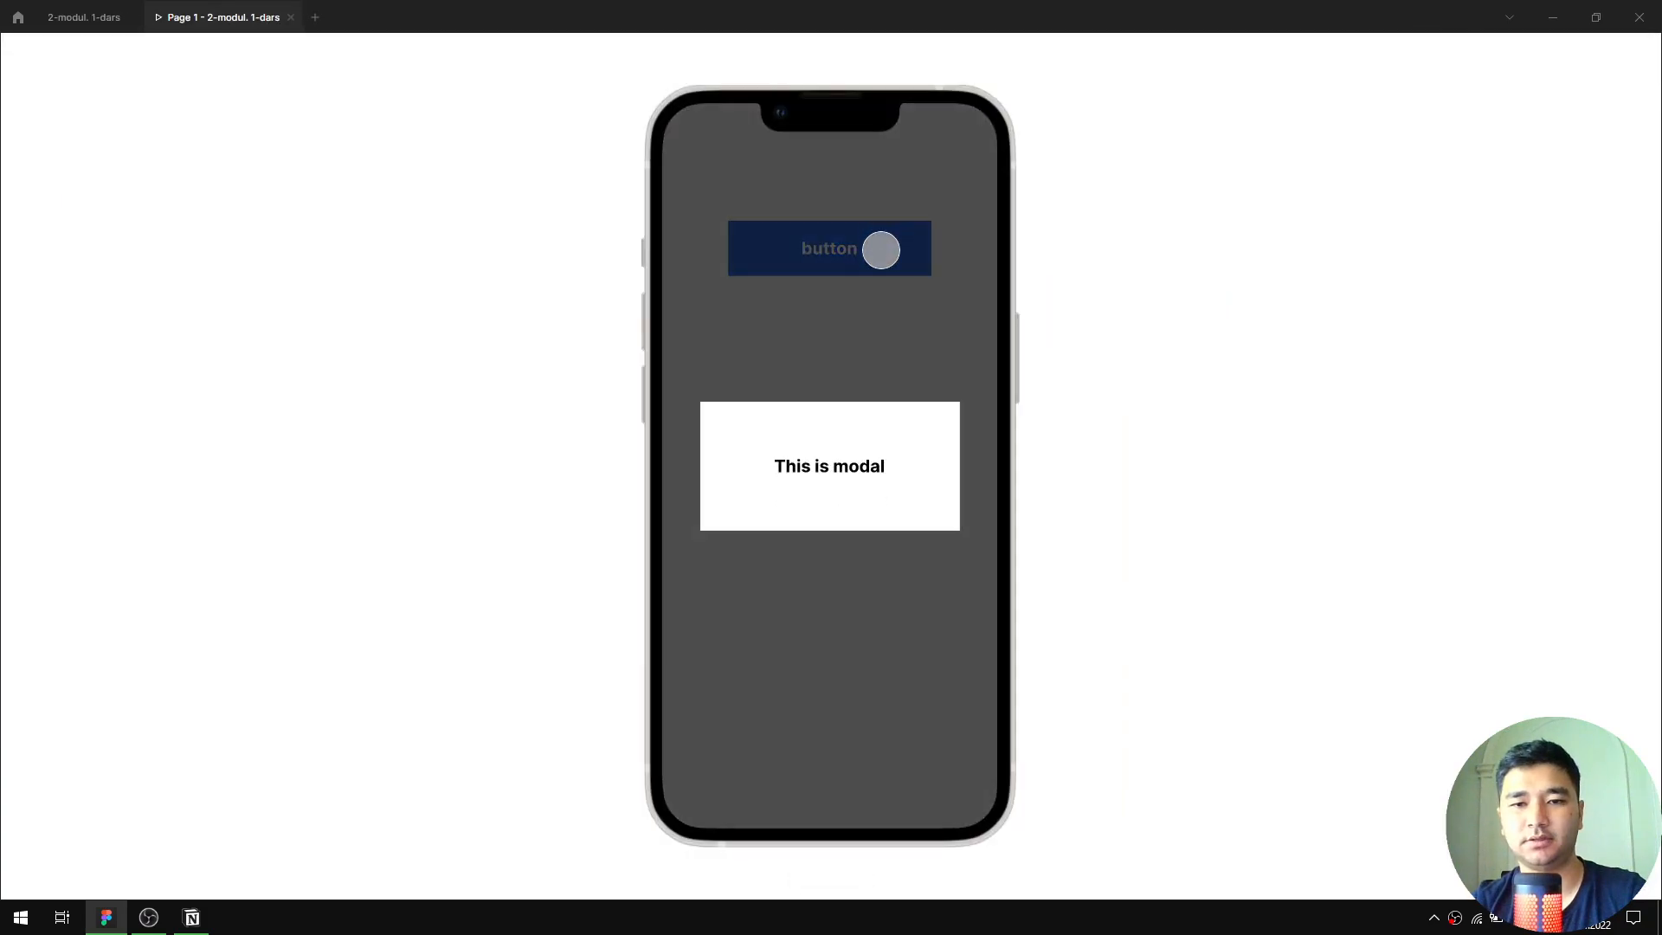
Set the Move in animation duration to 100 ms and test the modal in the prototype preview
left_click(83, 17)
left_click(1410, 488)
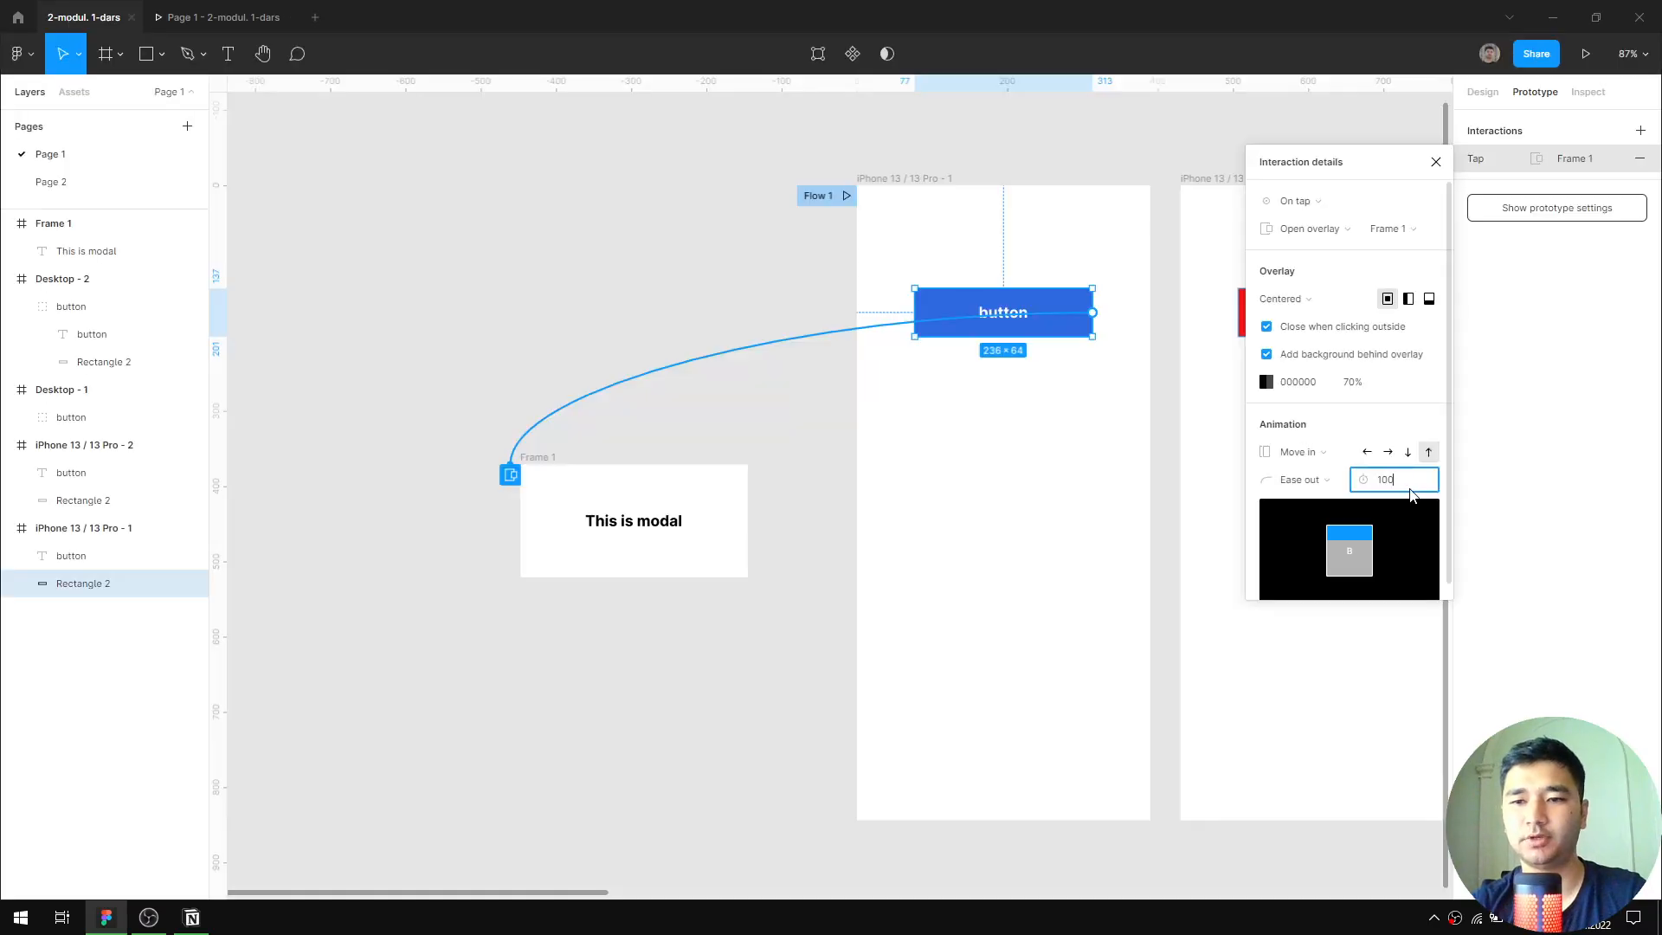
key("Return")
left_click(173, 17)
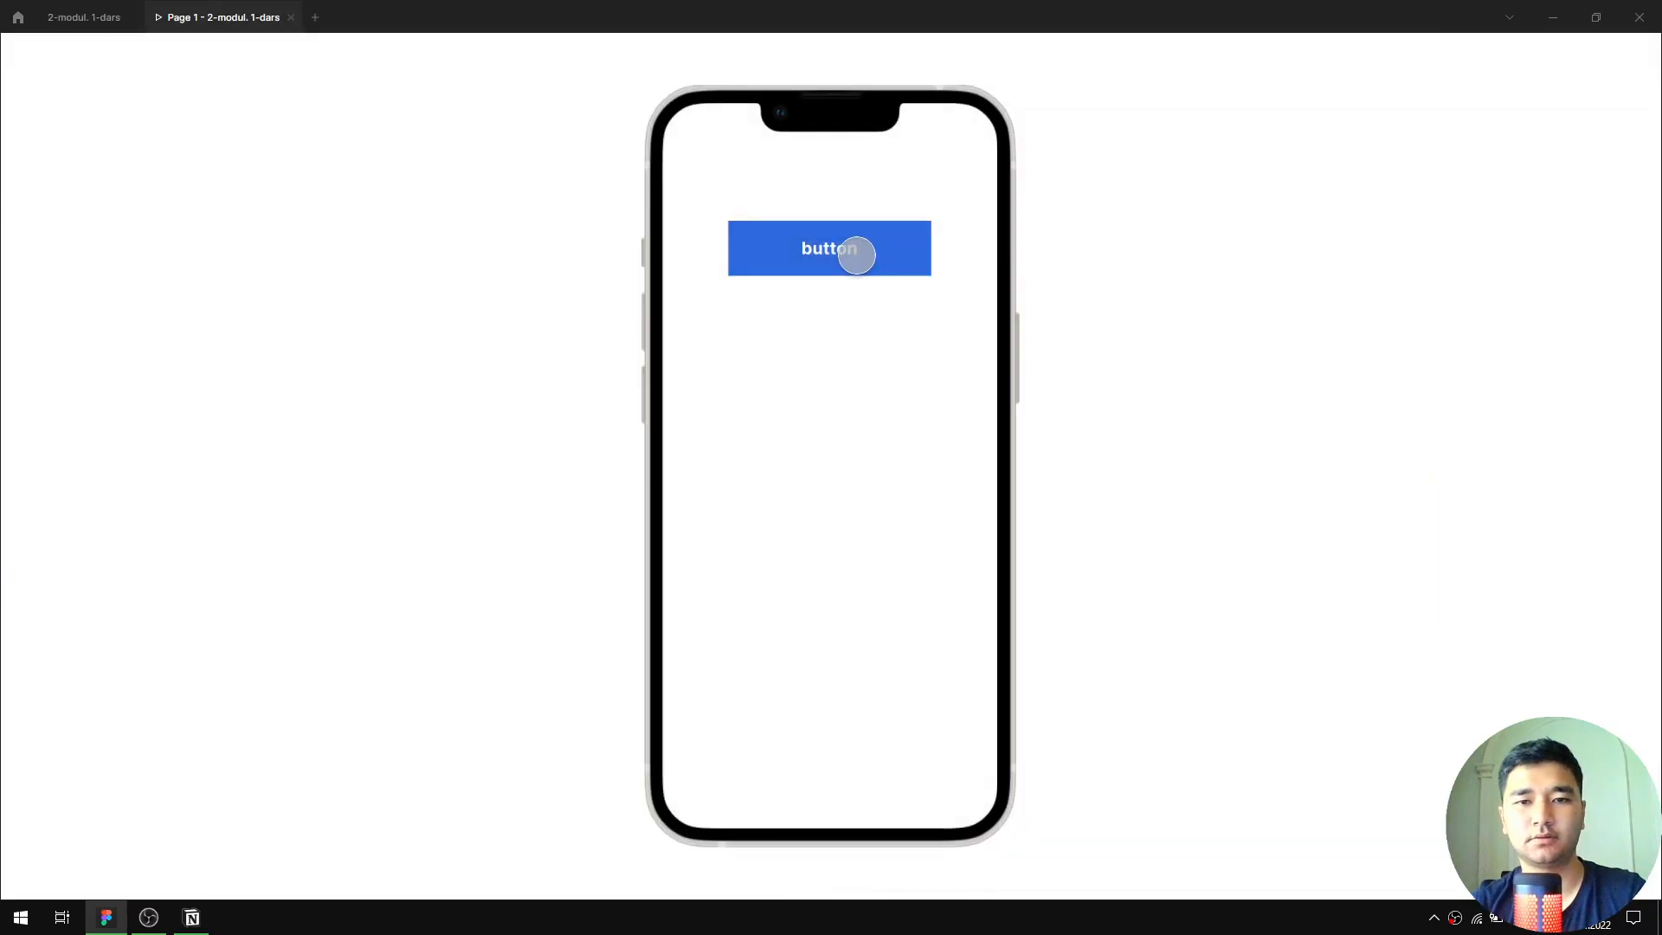
left_click(857, 254)
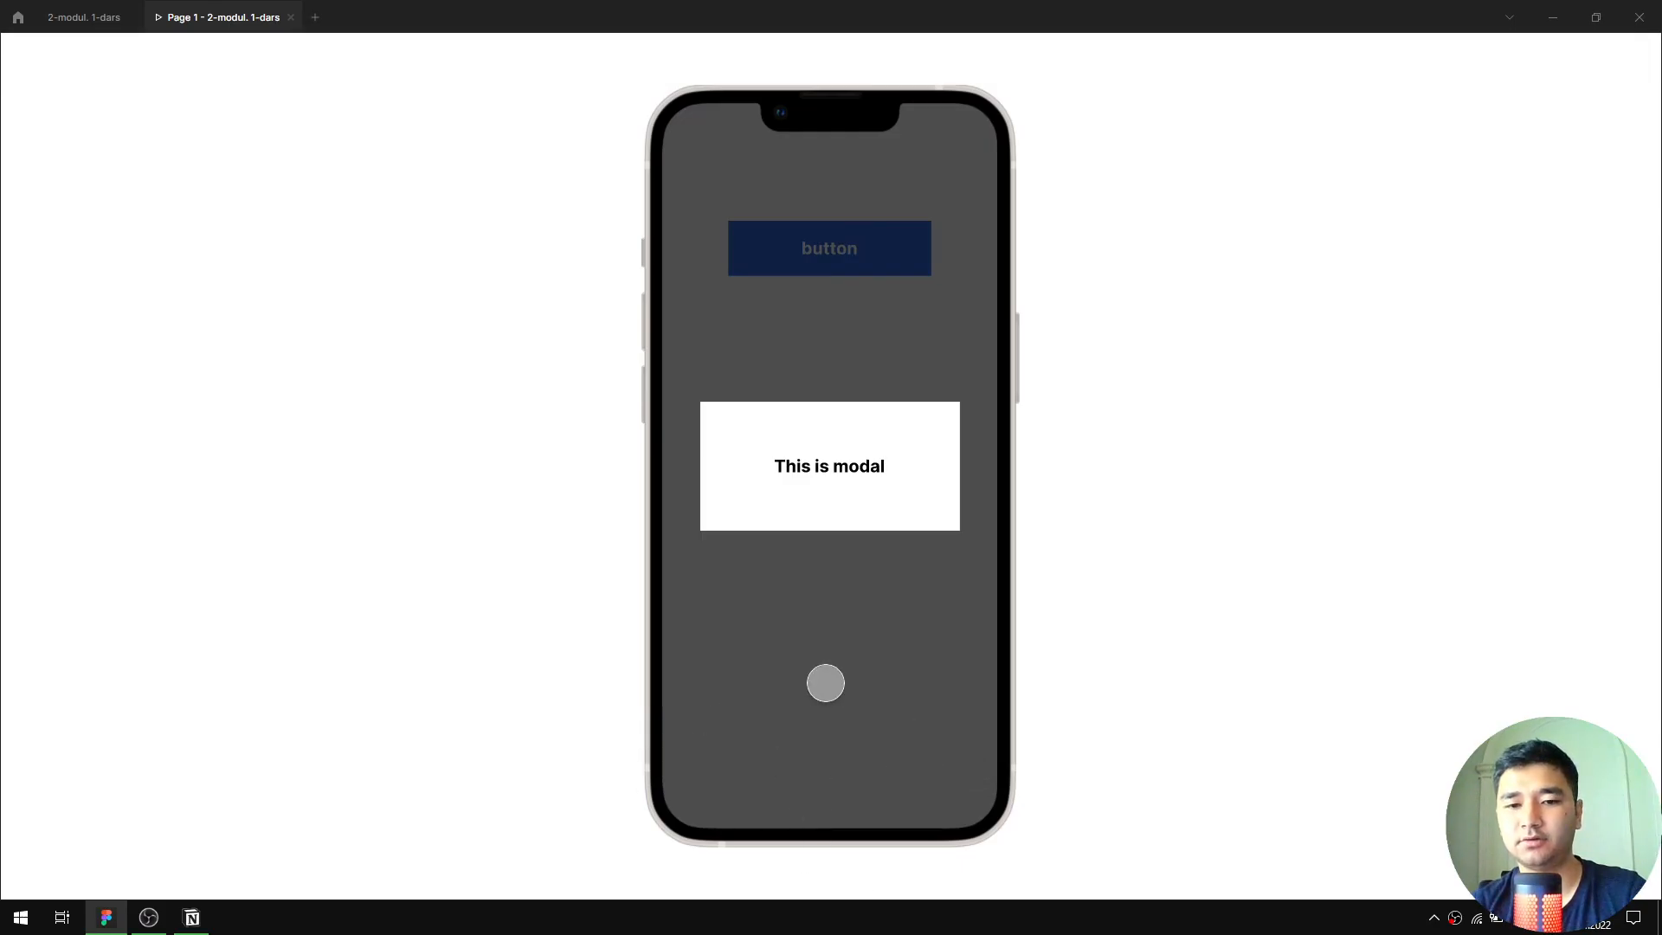
Set the Move in direction to rightward and test it by repeatedly opening and dismissing the modal in the preview
left_click(84, 18)
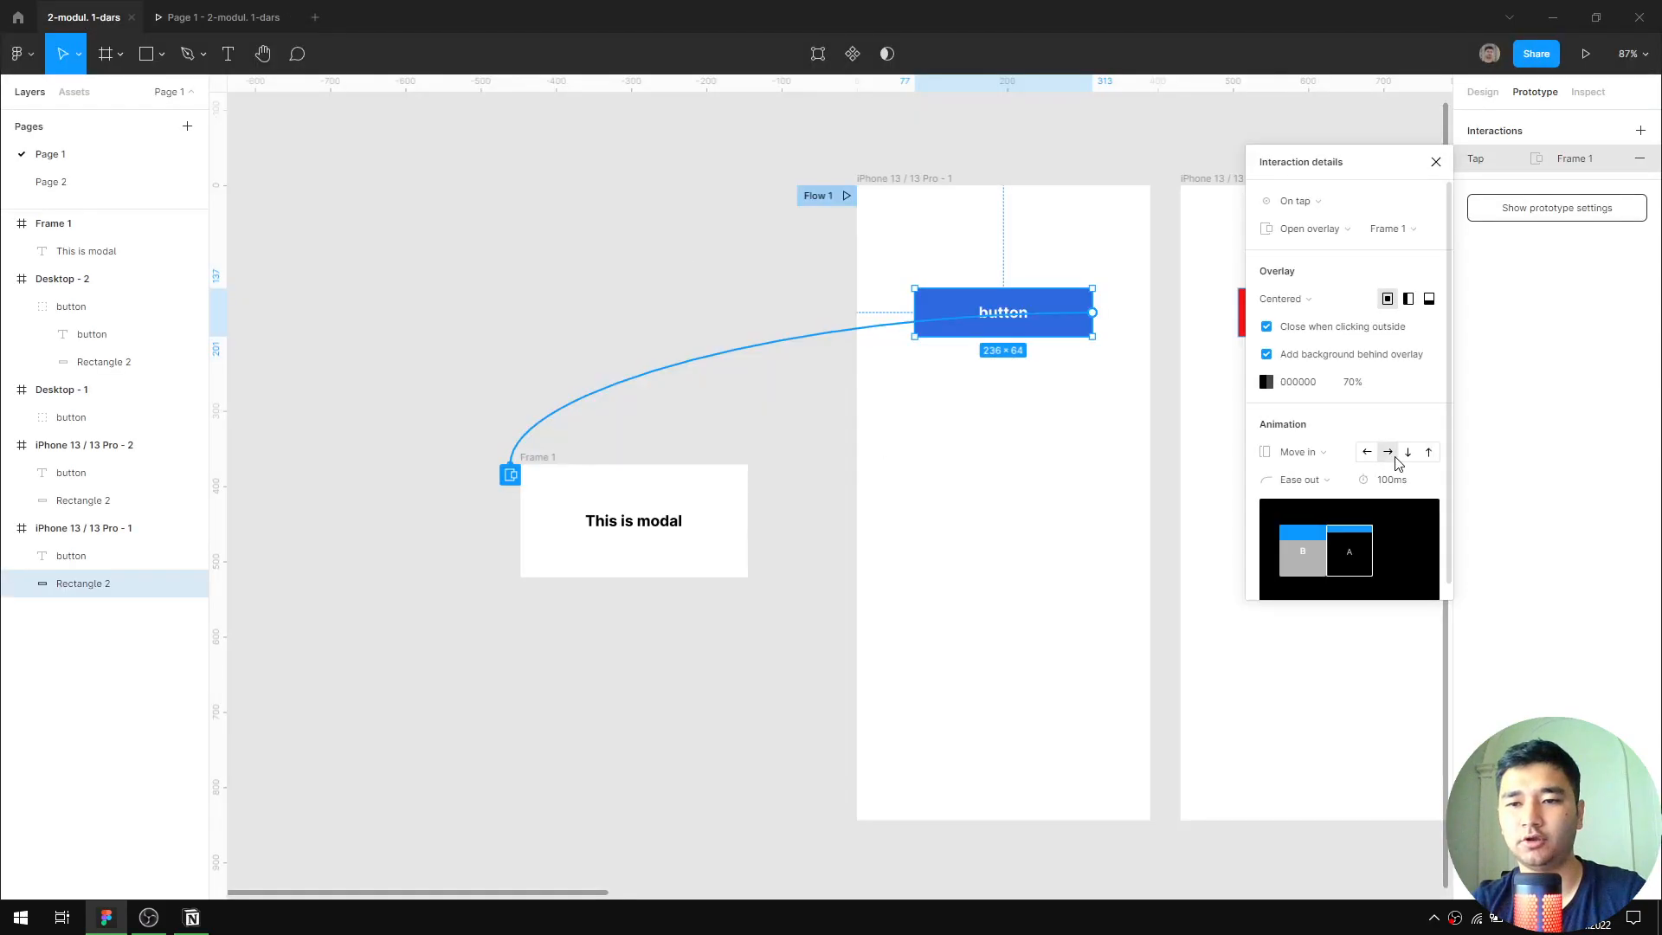
left_click(221, 17)
left_click(770, 379)
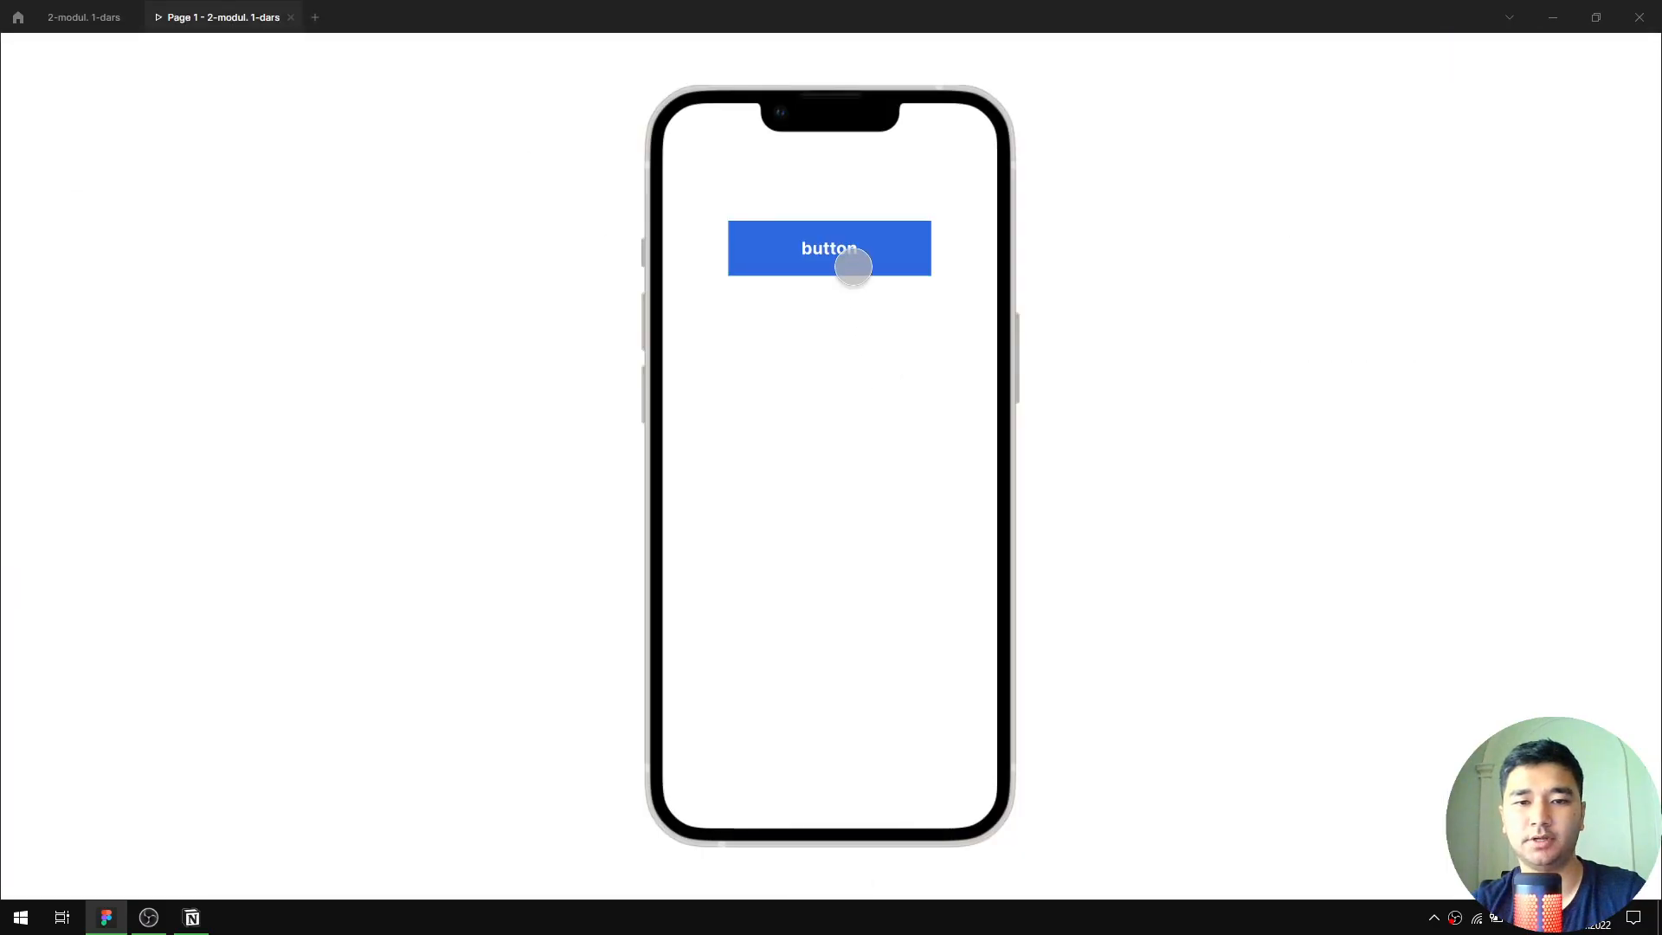
left_click(855, 268)
left_click(855, 269)
left_click(856, 268)
left_click(856, 269)
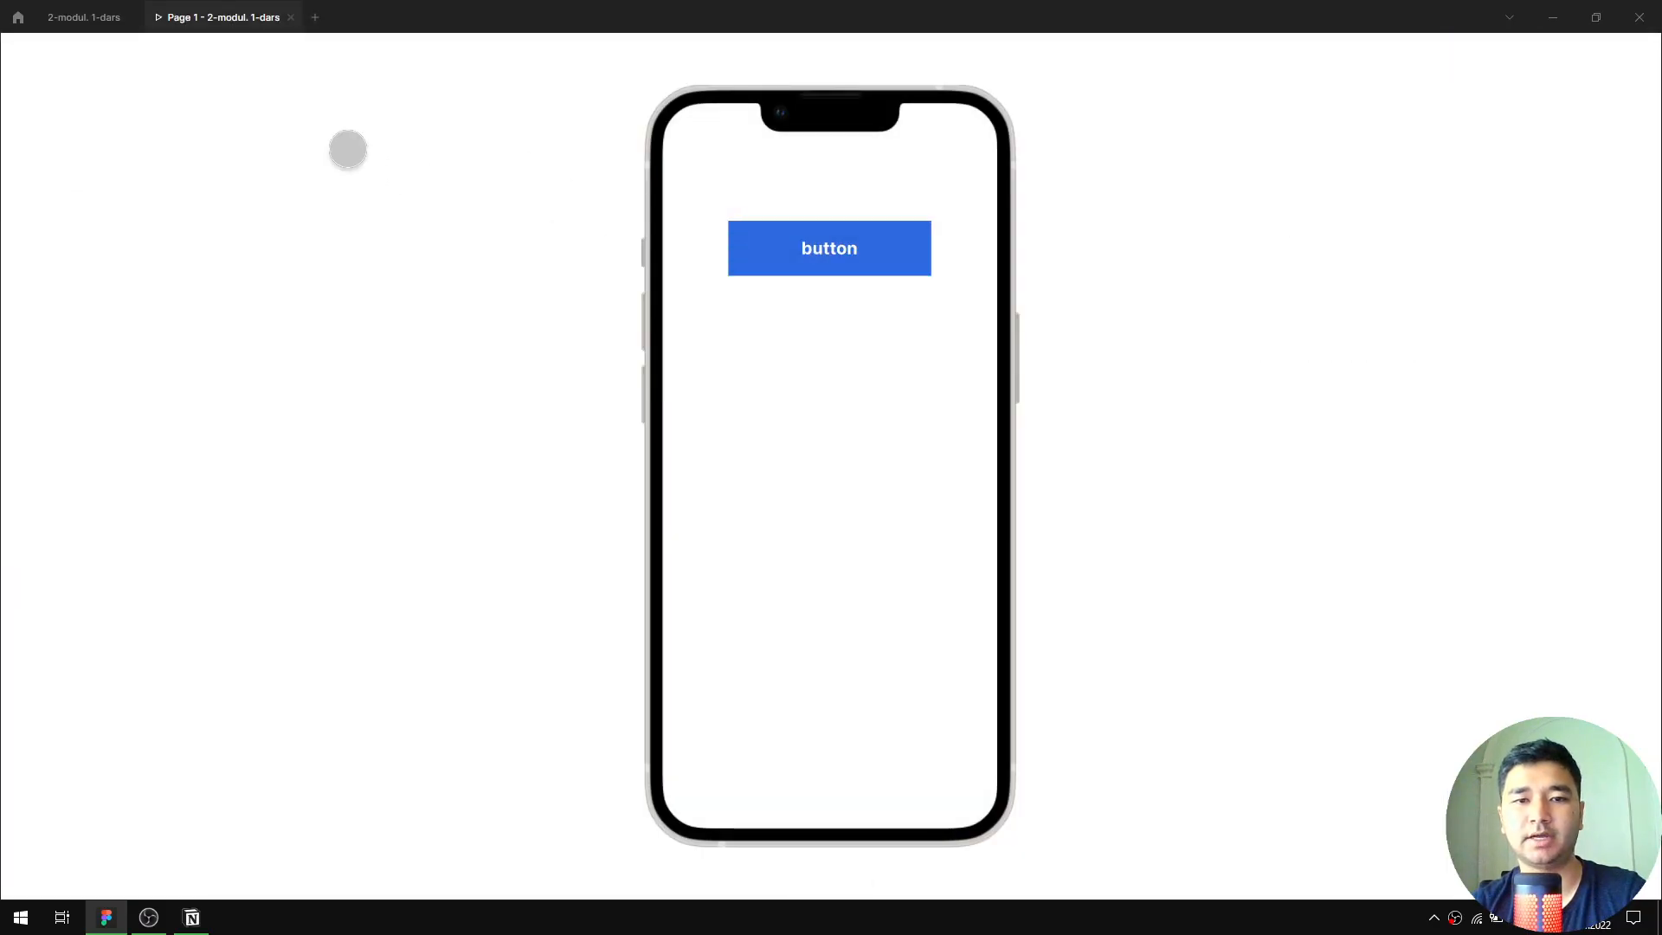
Change the blue button's interaction action to Swap overlay, keeping the Move in animation, and close the interaction details
left_click(78, 26)
left_click(1299, 451)
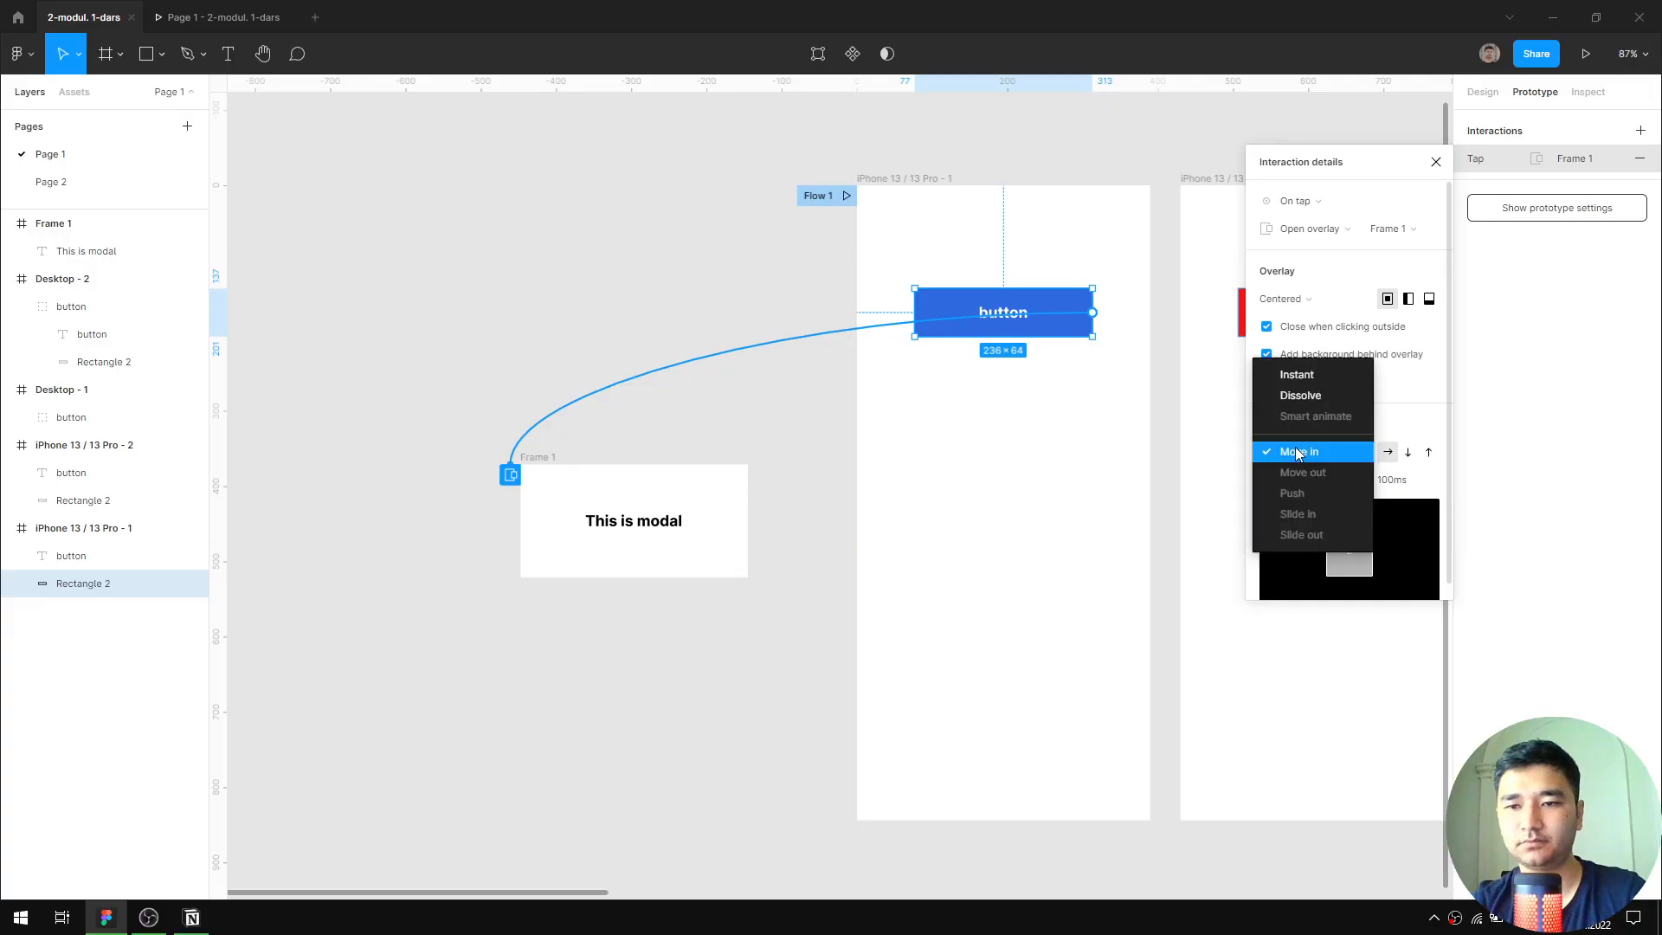
left_click(1302, 453)
left_click(1309, 229)
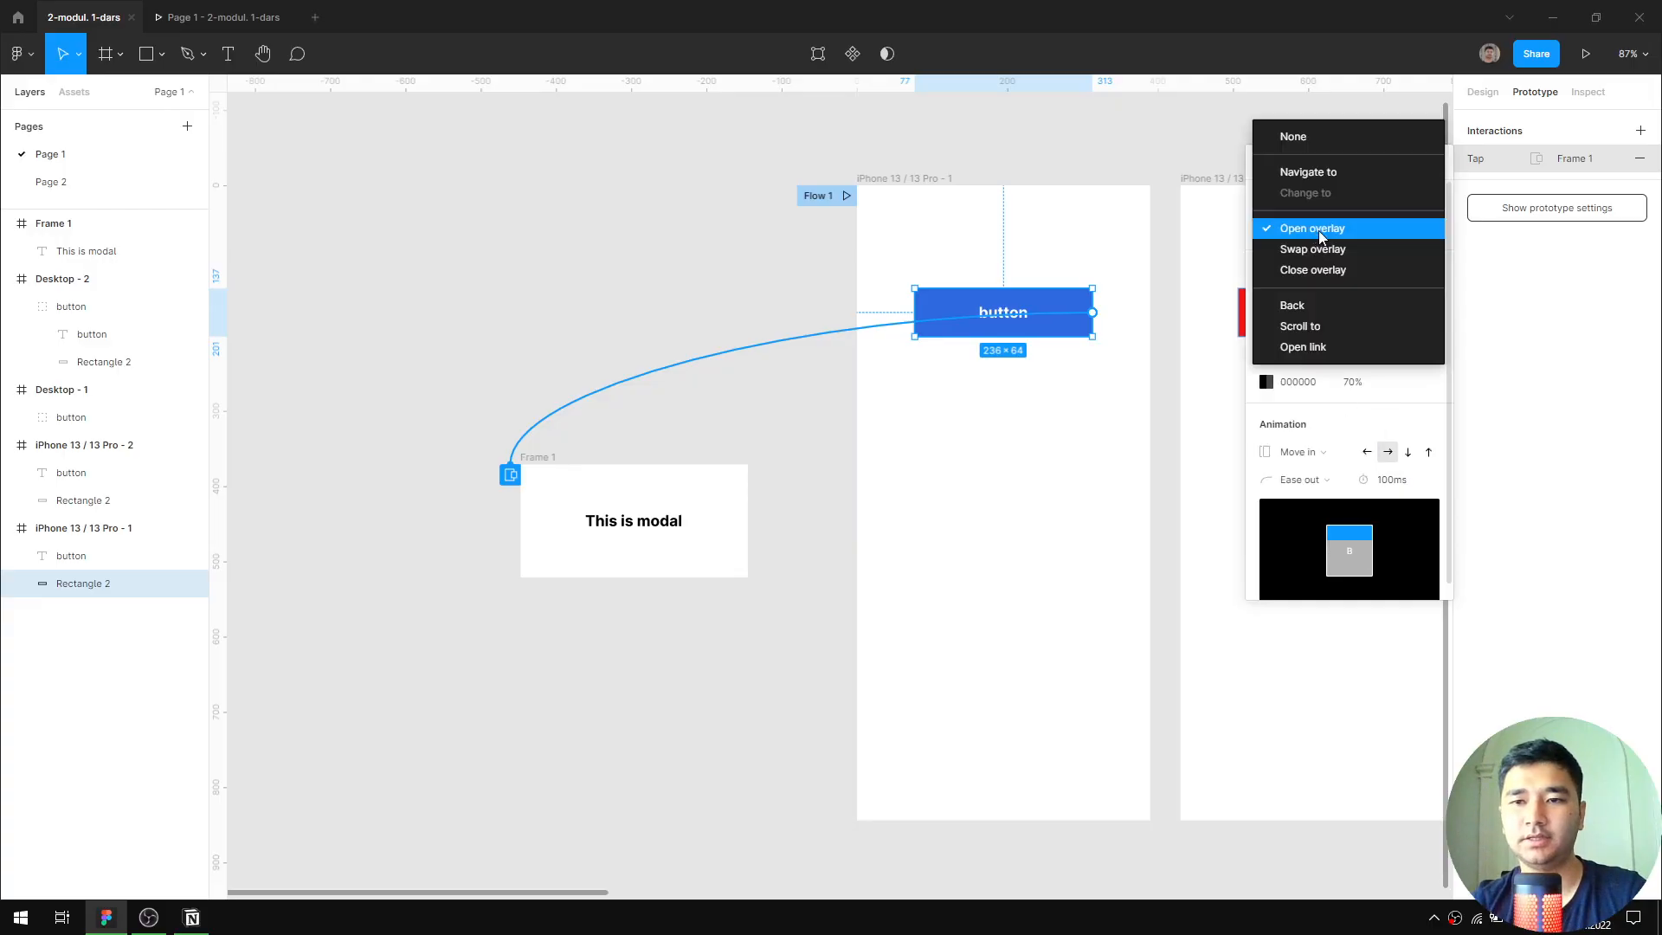
left_click(1327, 250)
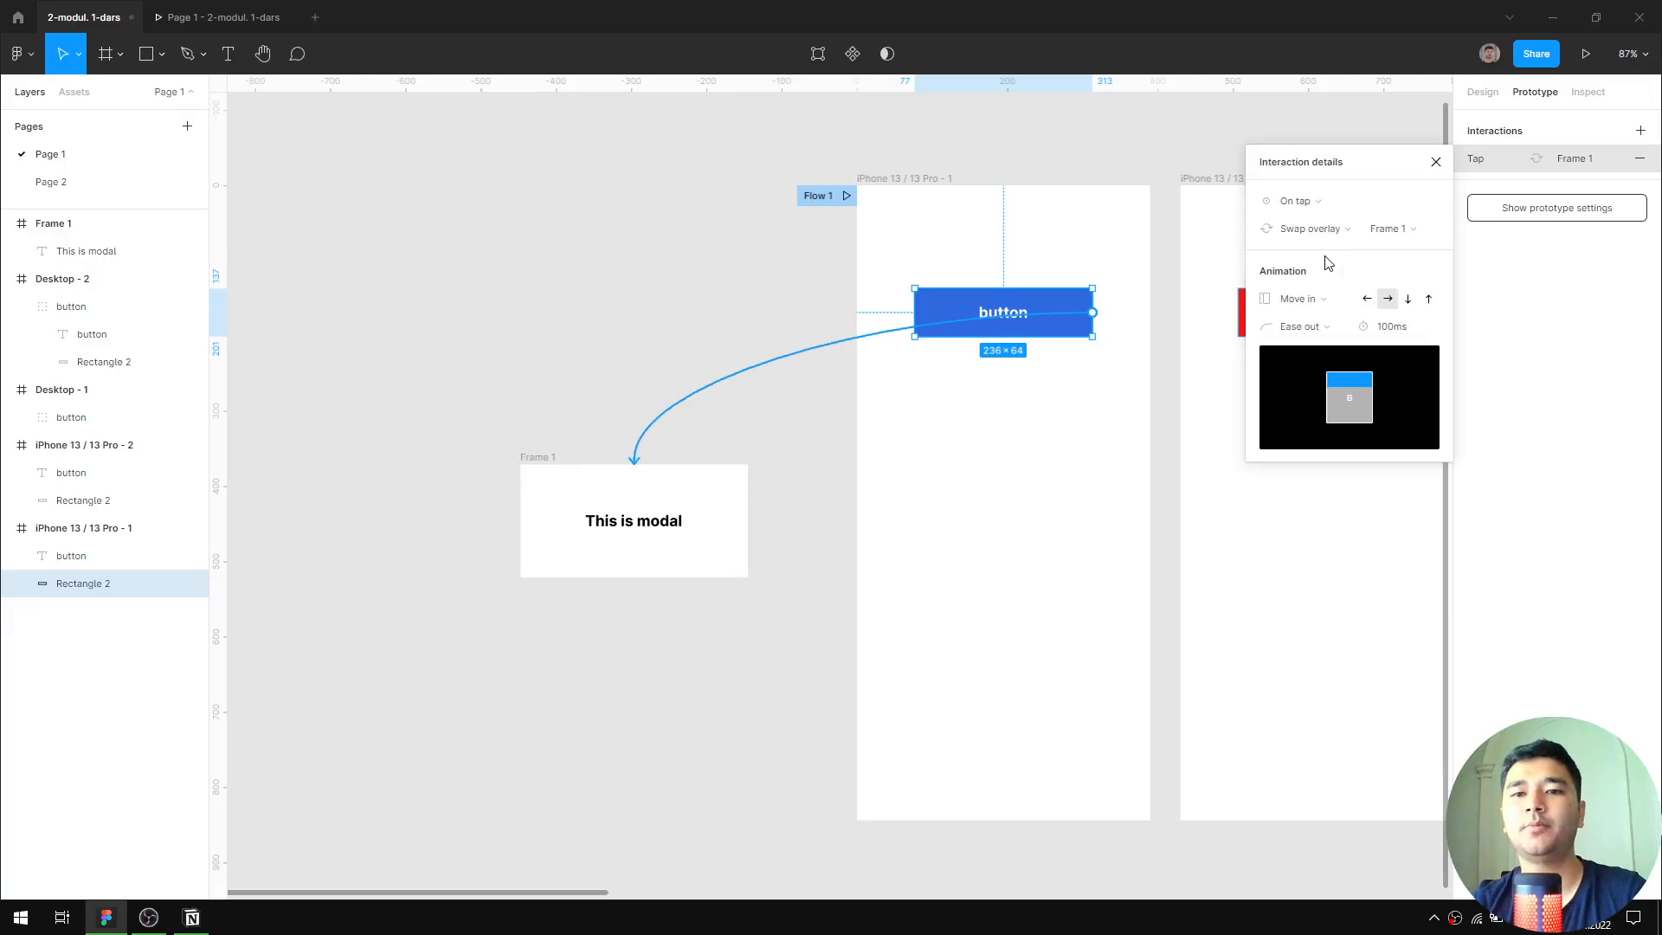
left_click(1435, 161)
Duplicate the modal frame Frame 1 and place the copy directly below the original
key("alt+8")
left_click(549, 464)
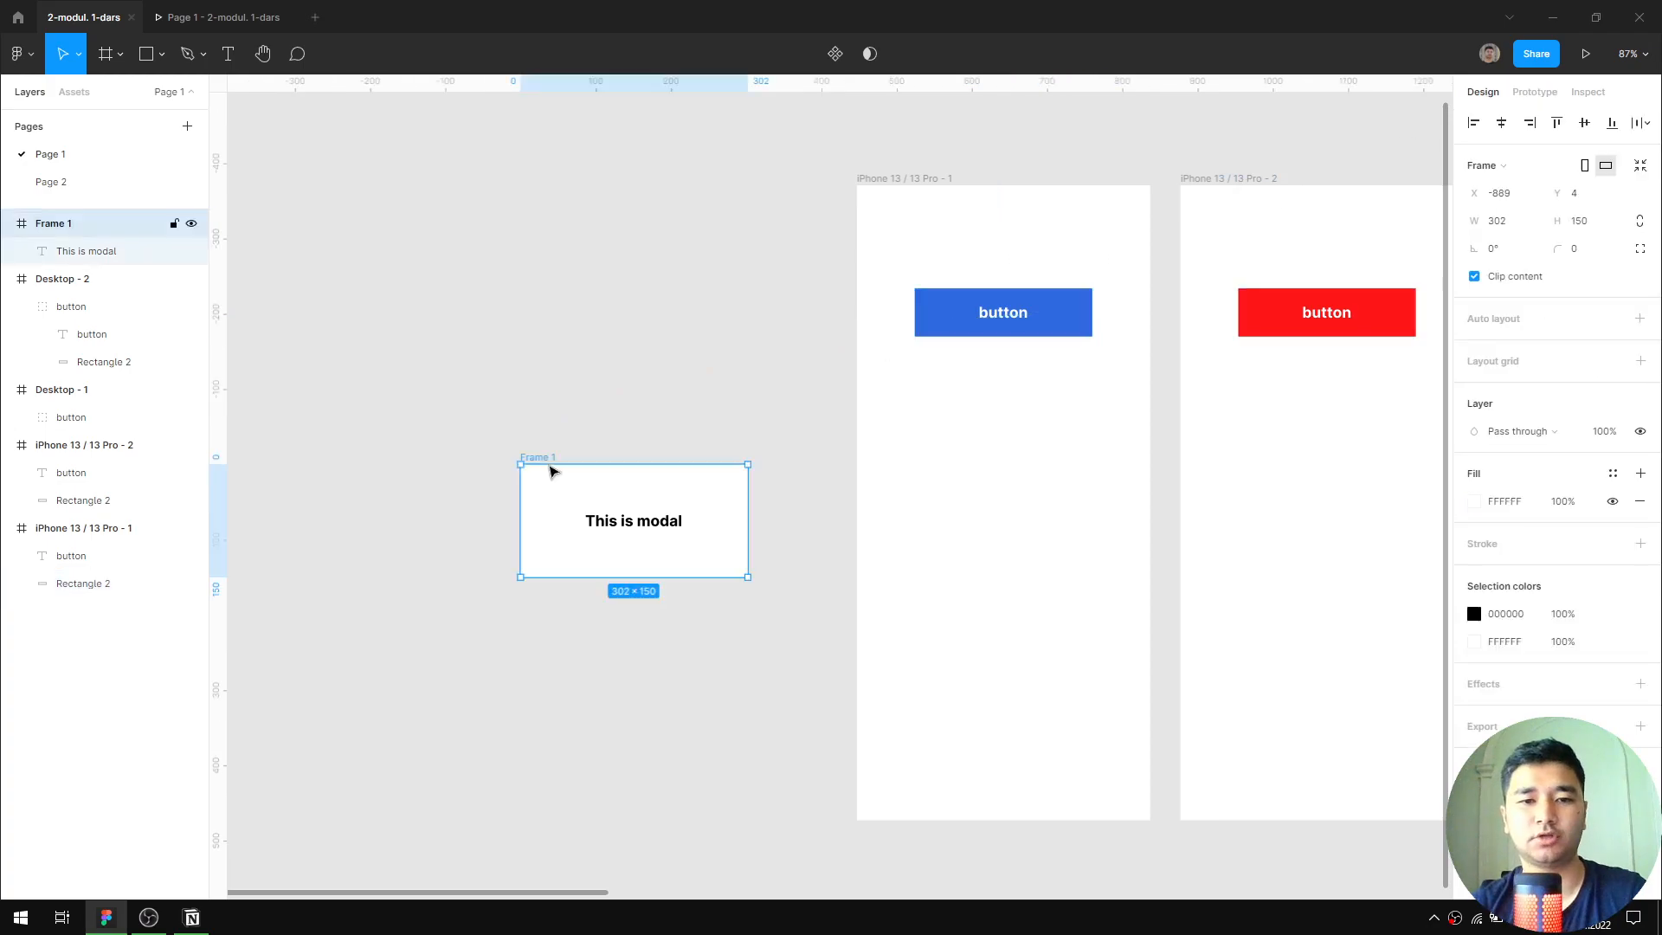
left_click_drag(672, 513, 828, 574)
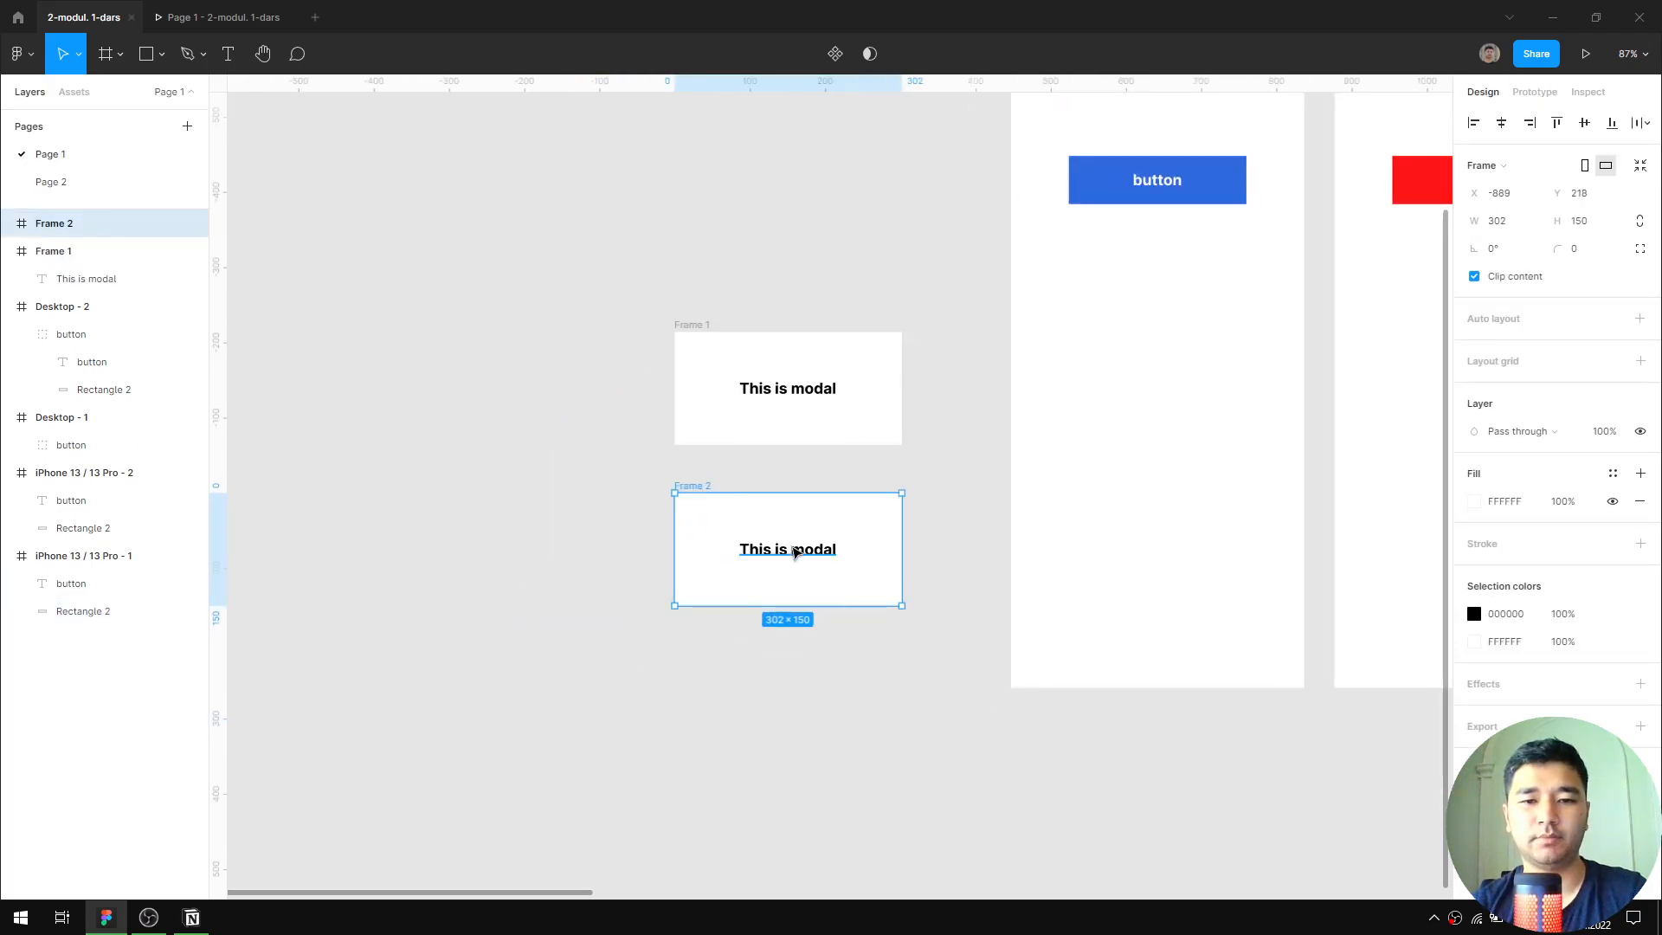
Center-align the text inside the duplicated modal frame
scroll(797, 546, "up", 5)
left_click(816, 558)
double_click(817, 558)
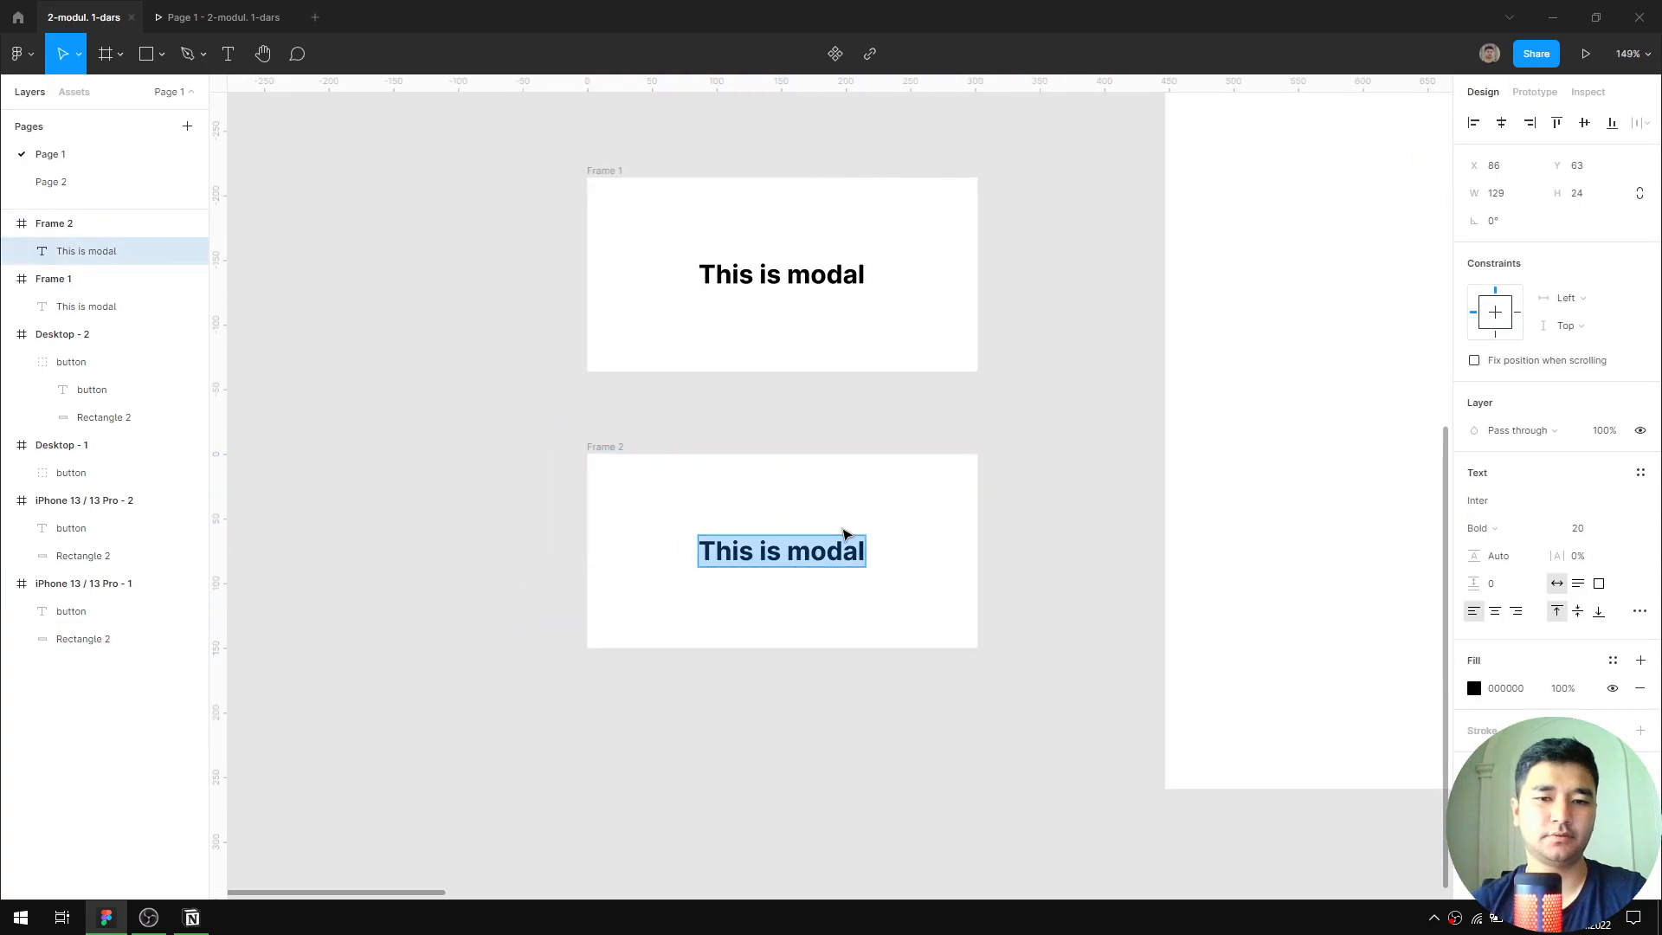
left_click(835, 529)
double_click(820, 555)
left_click(1494, 611)
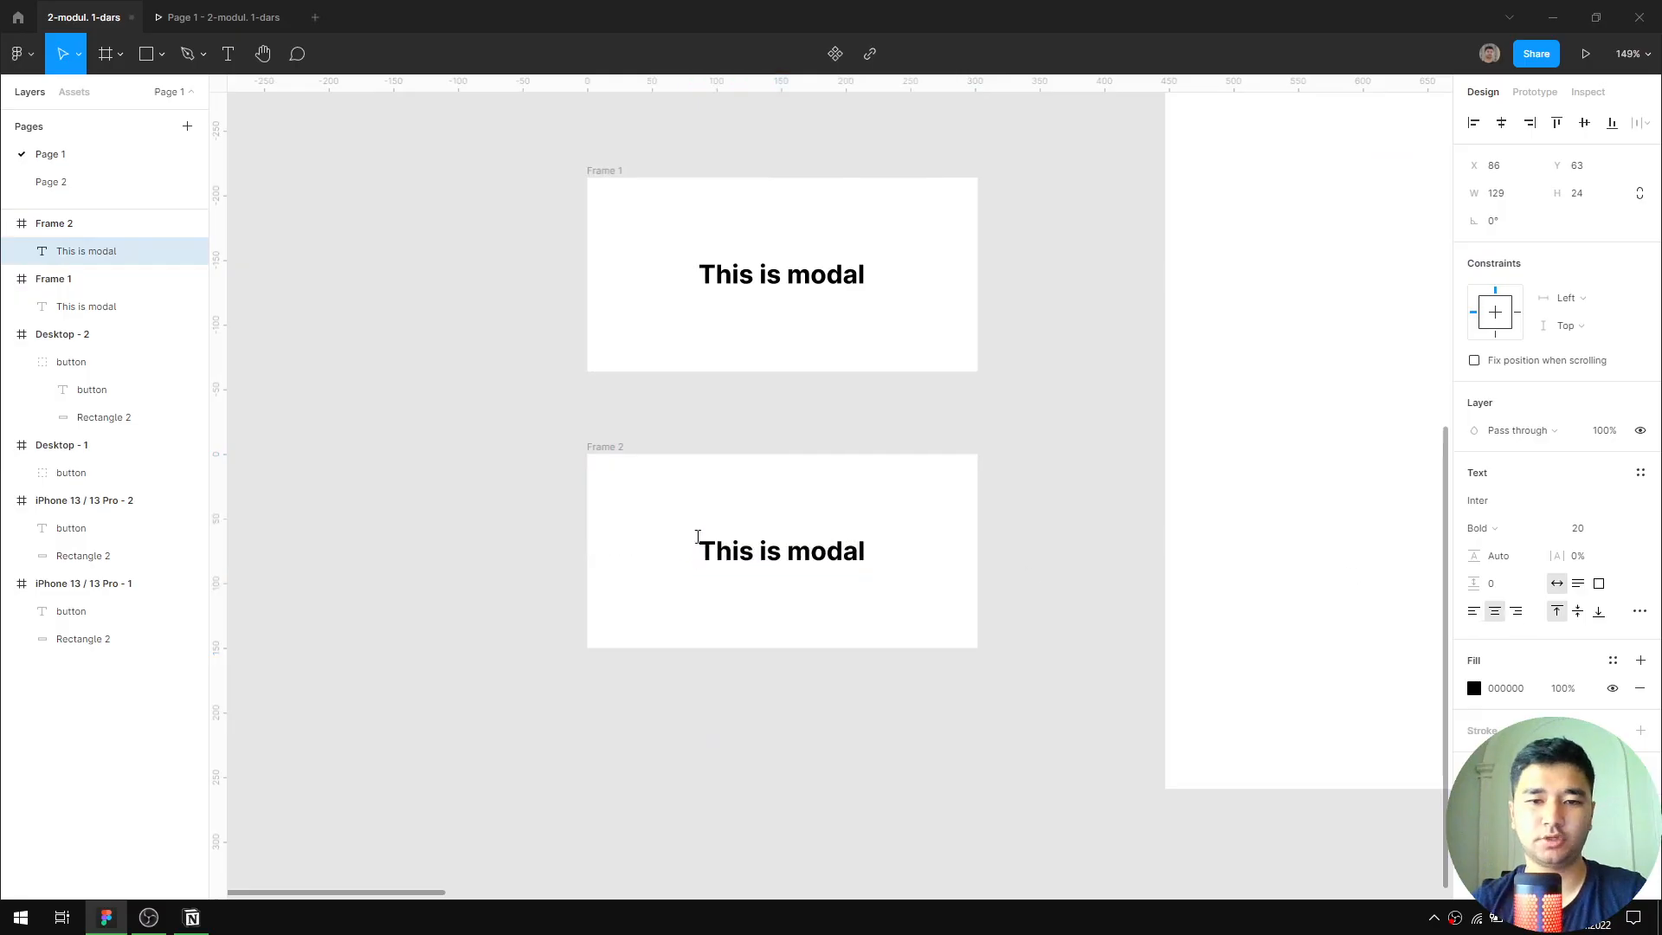
Change the text in Frame 2 to "This is swap overlay"
double_click(829, 548)
type("sw")
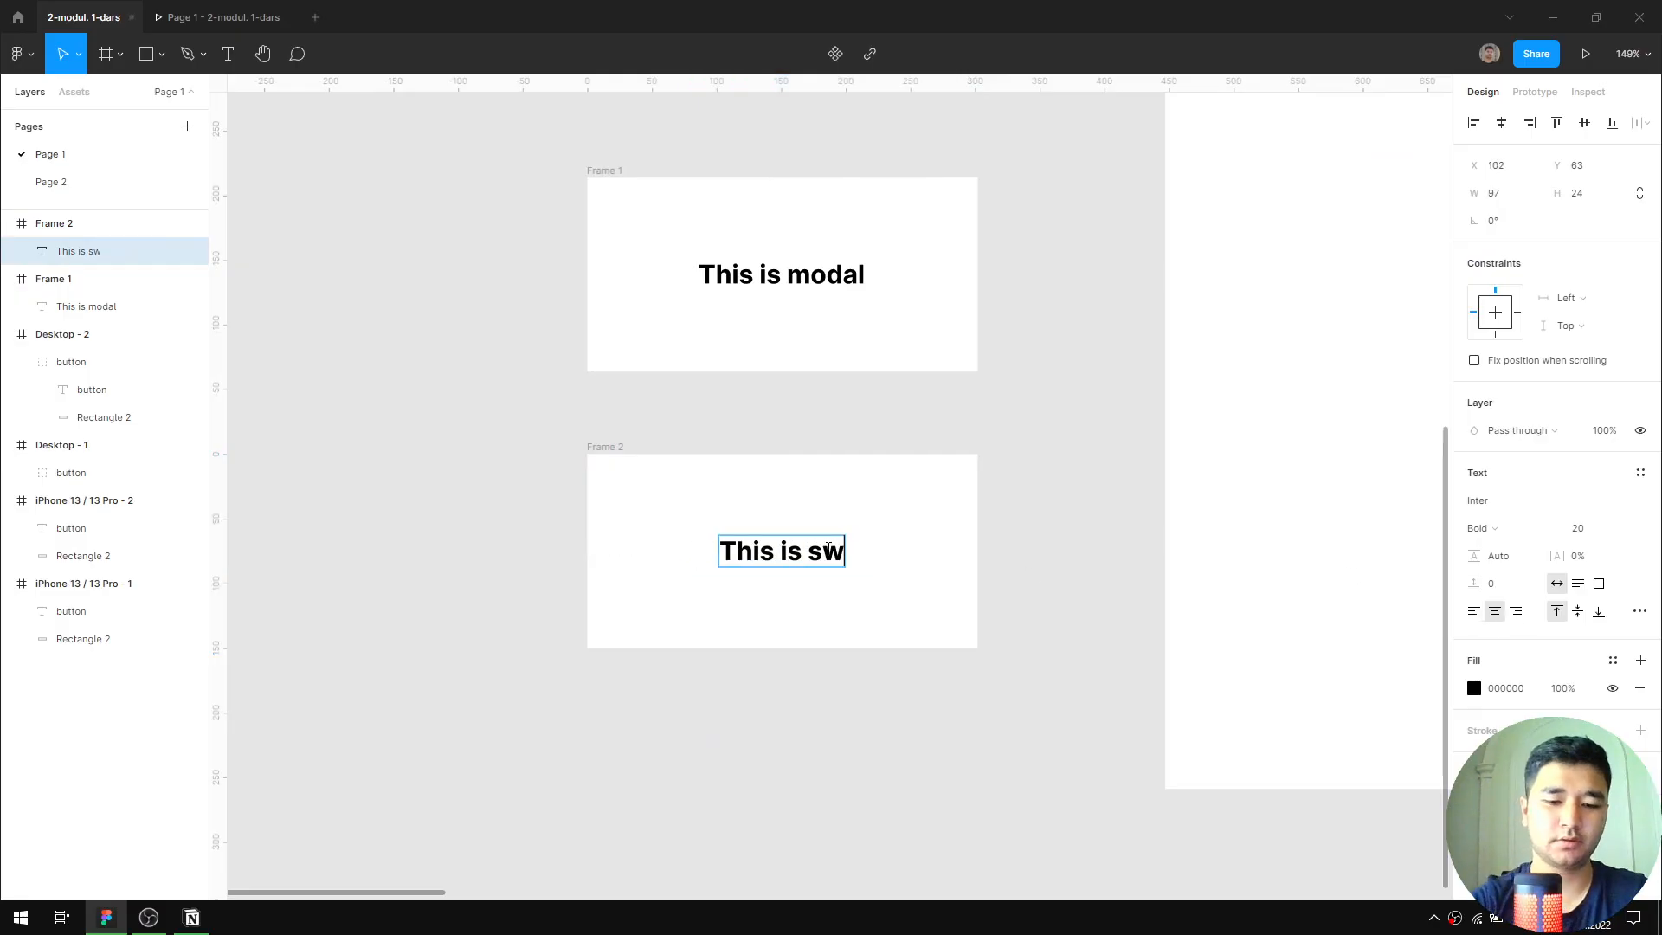
type("ap overlay")
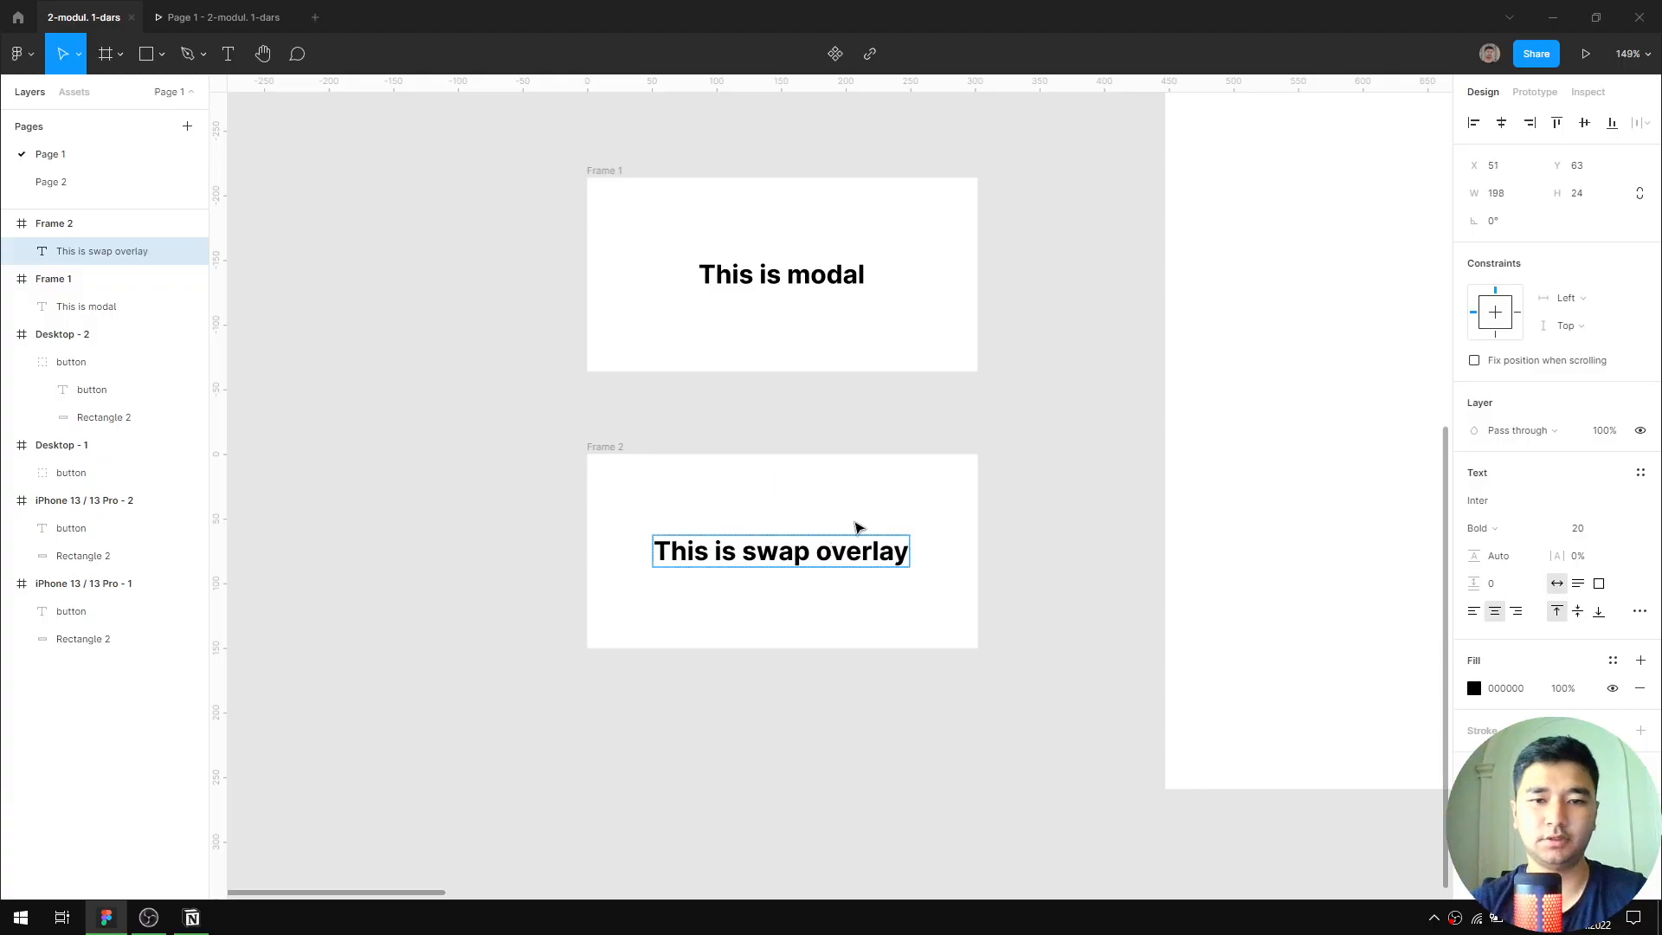
key("Escape")
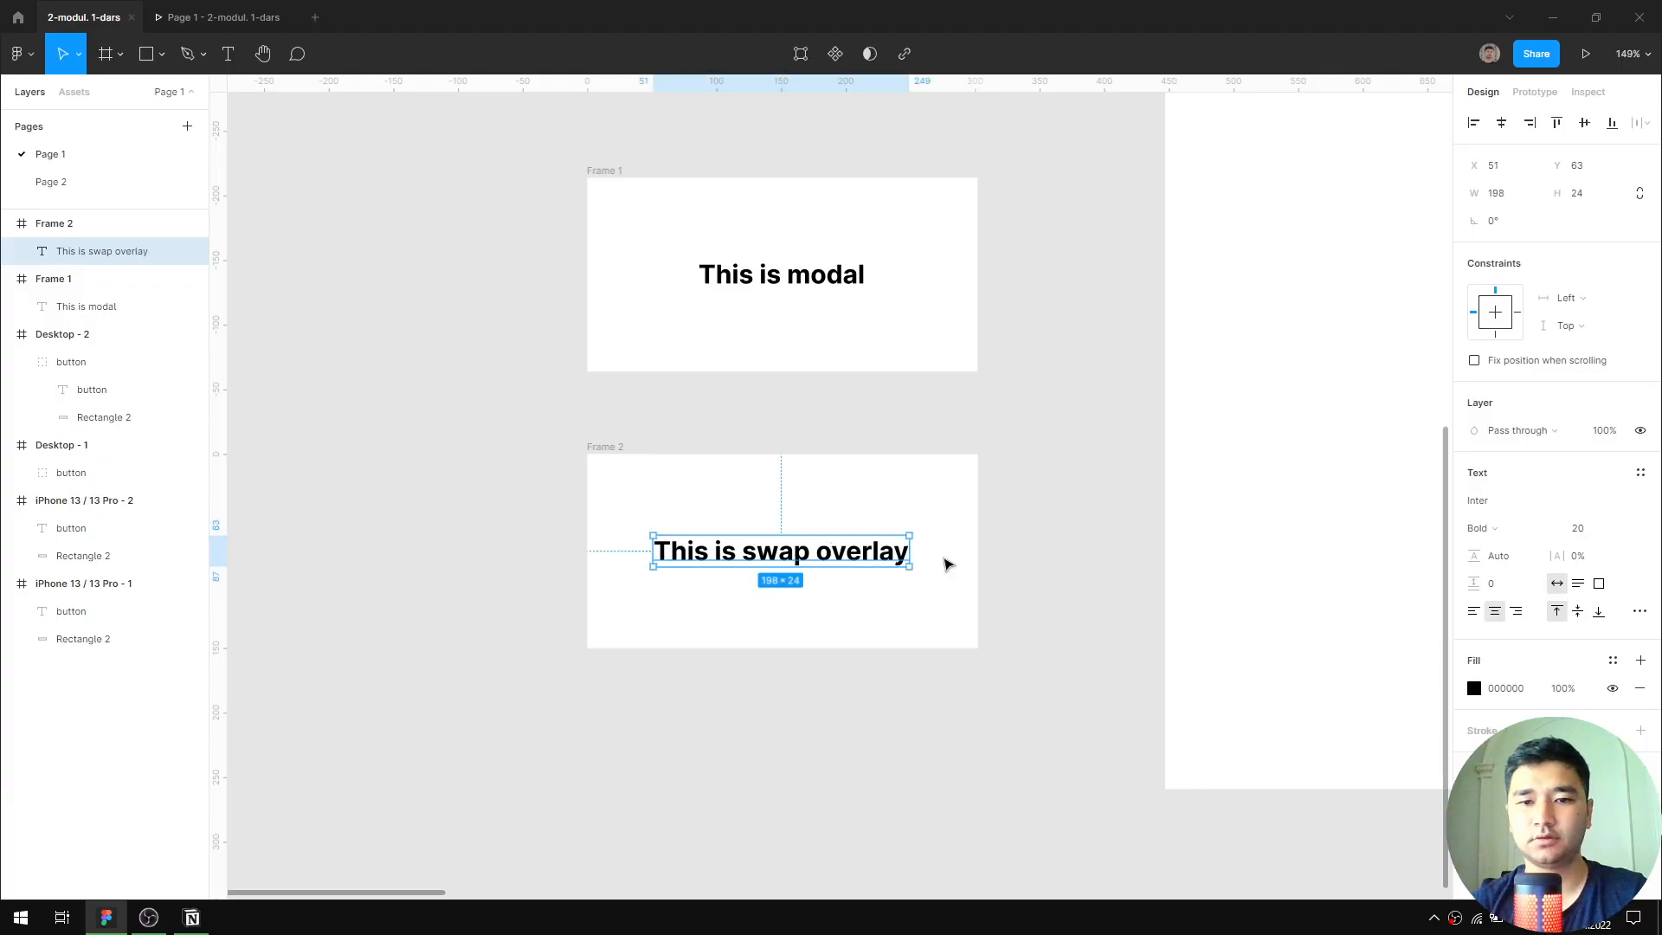
Set the font of the "This is swap overlay" text to Georgia Regular
left_click(1498, 504)
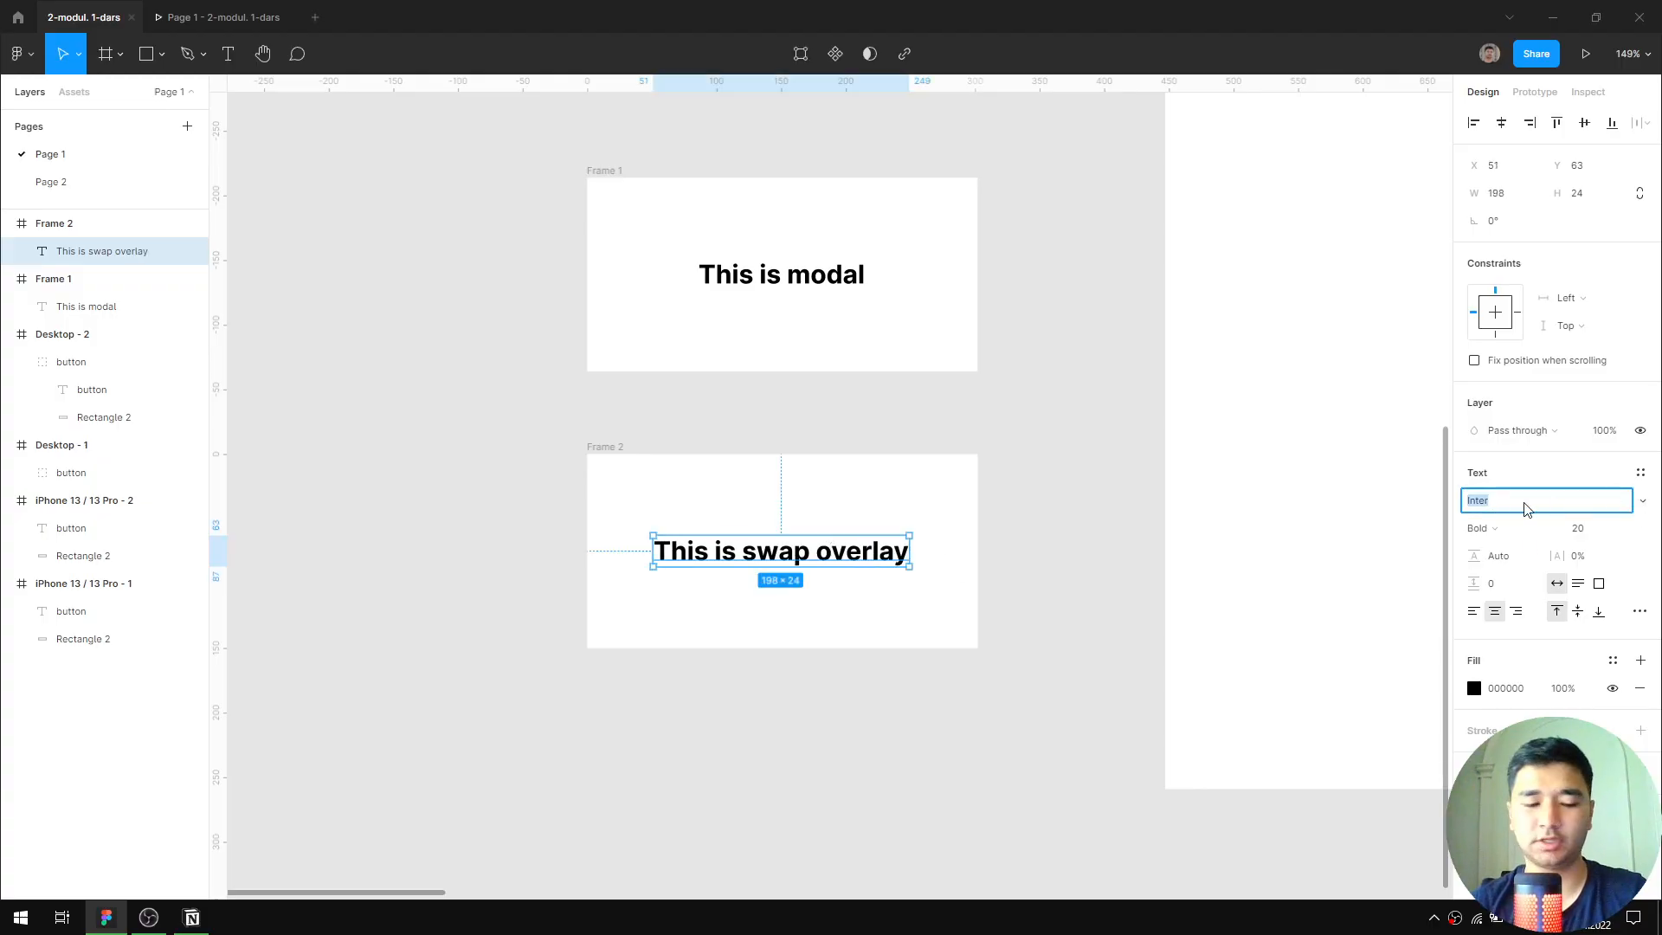
key("Return")
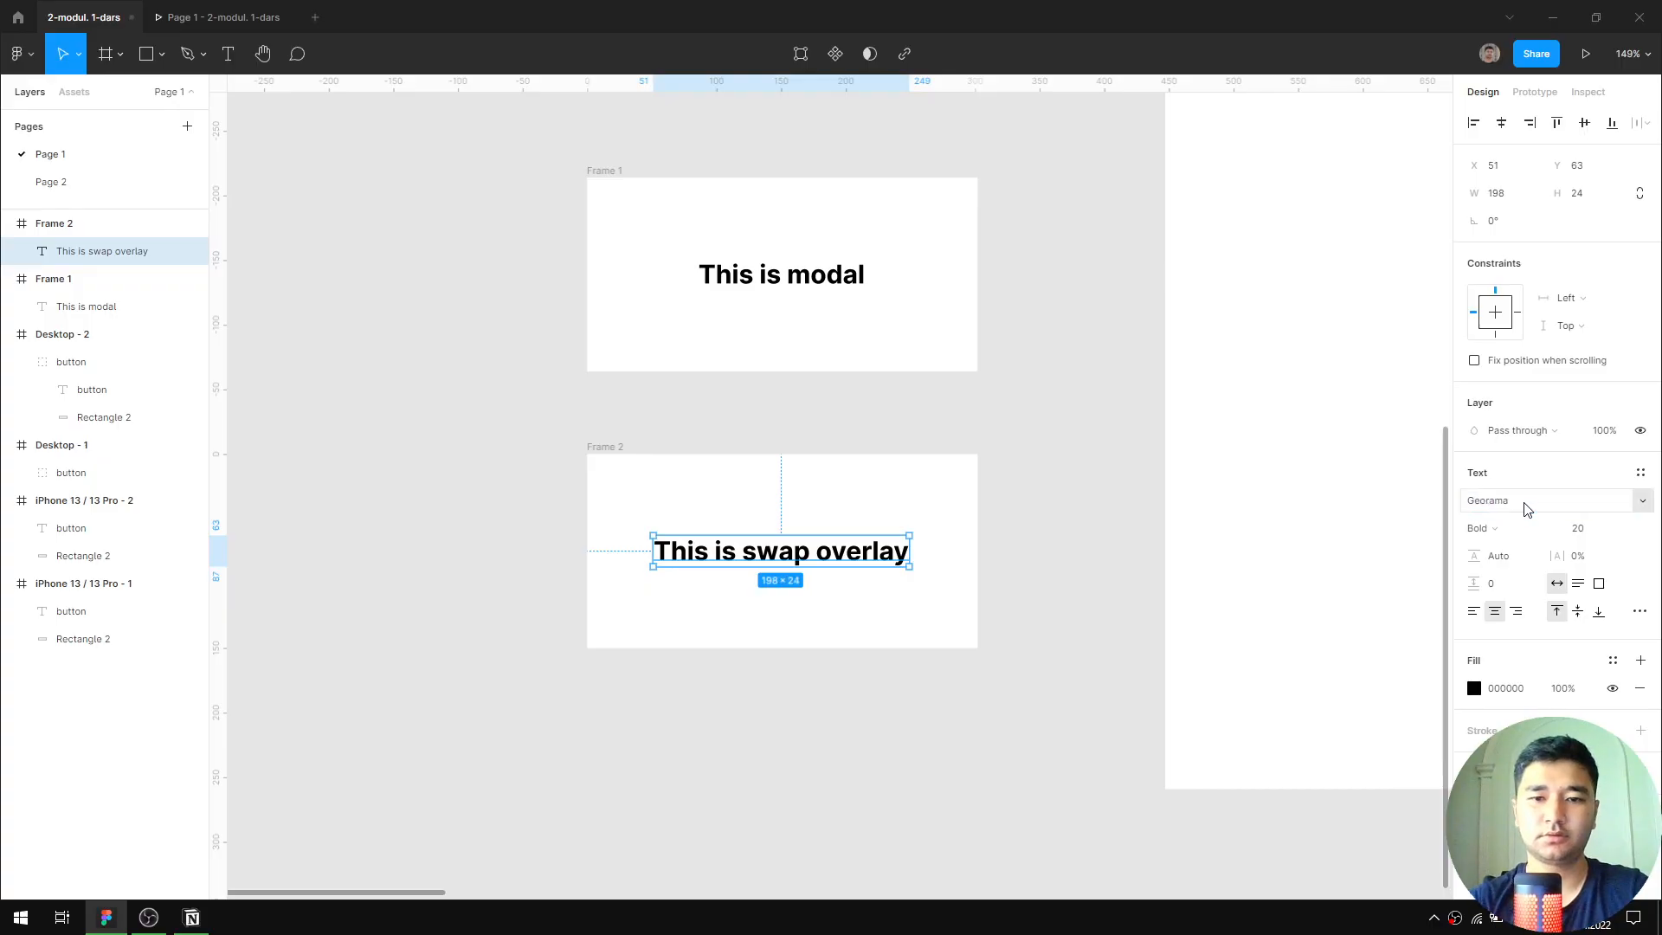
left_click(1530, 509)
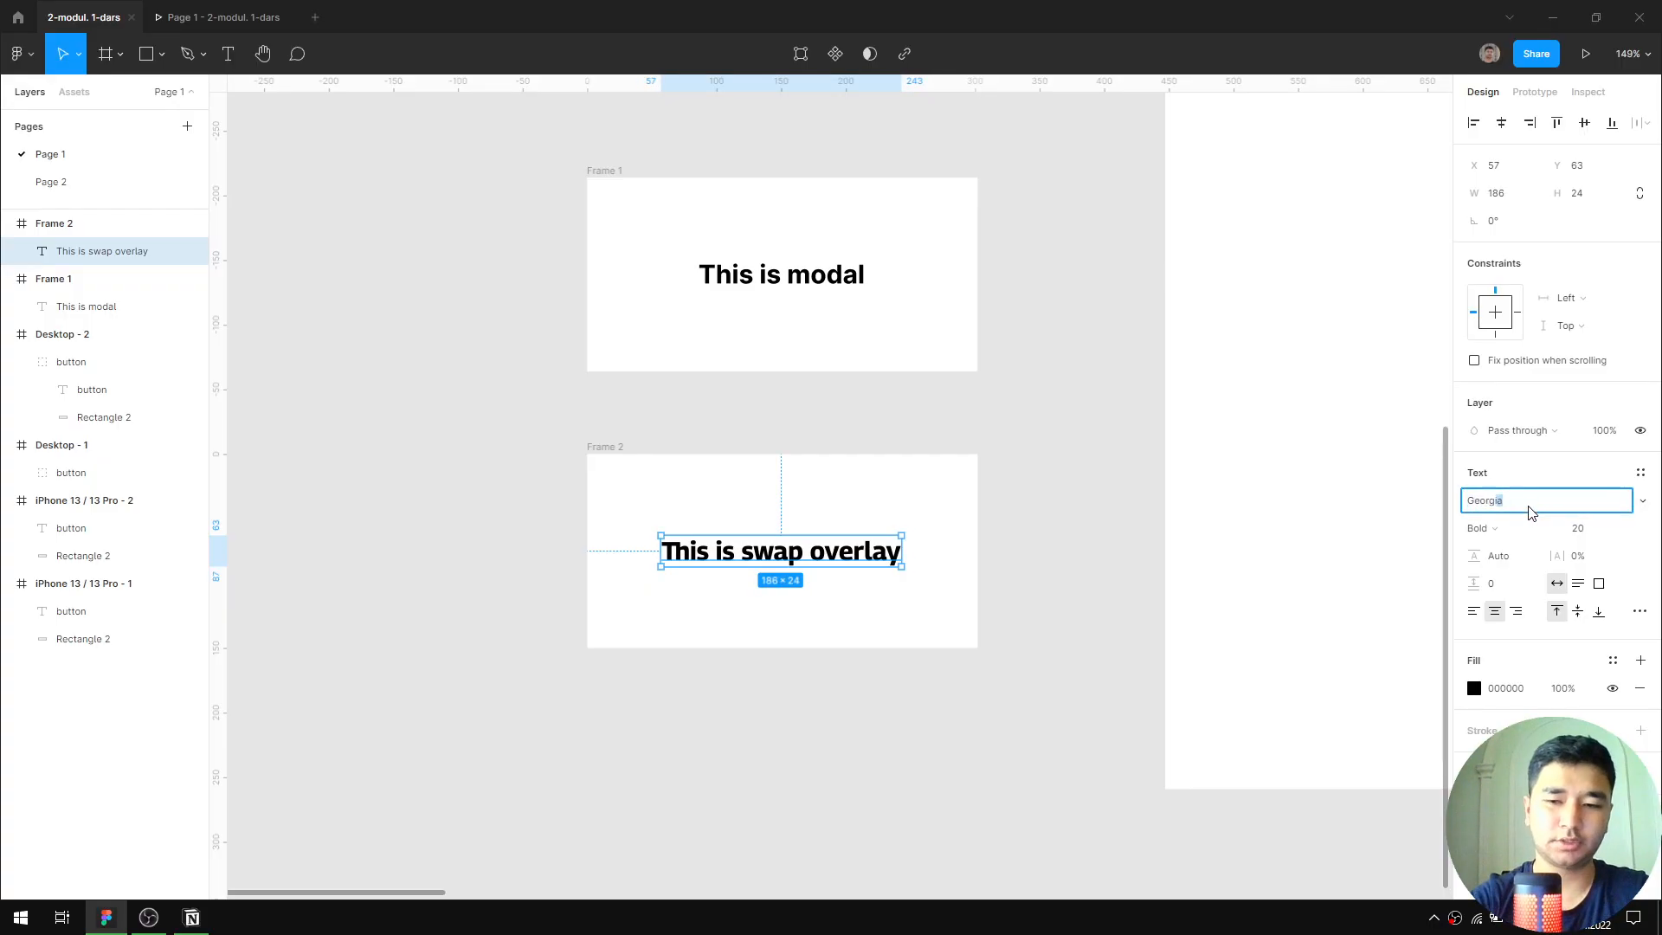
type("Georgi")
key("Return")
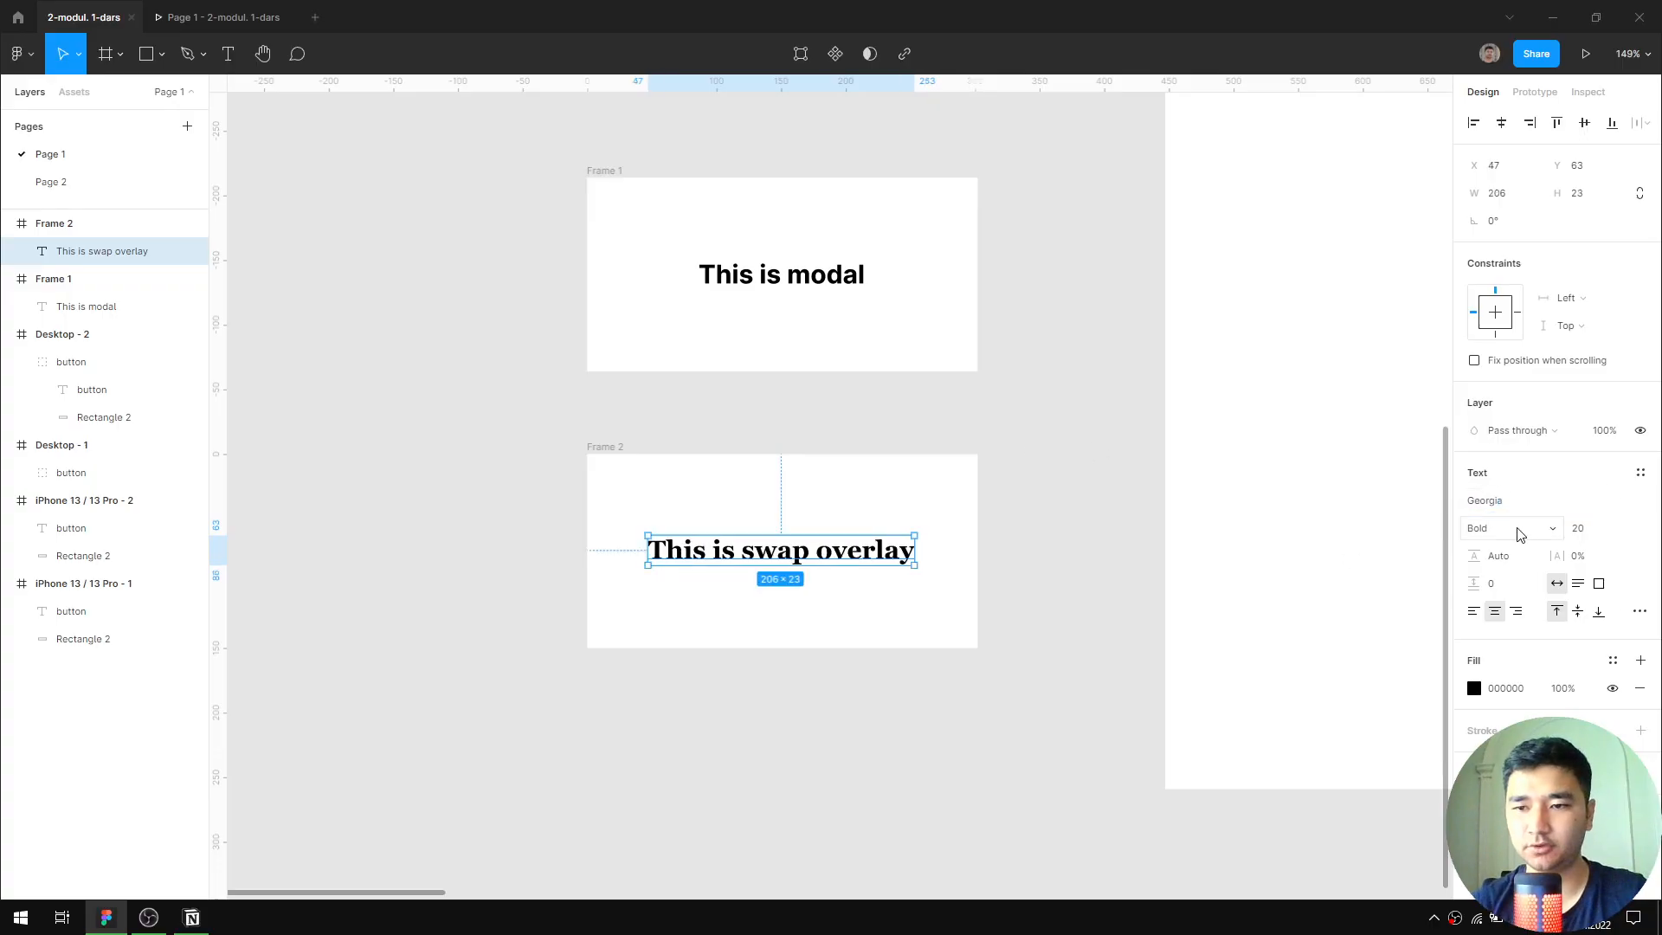
left_click(1487, 528)
left_click(1523, 512)
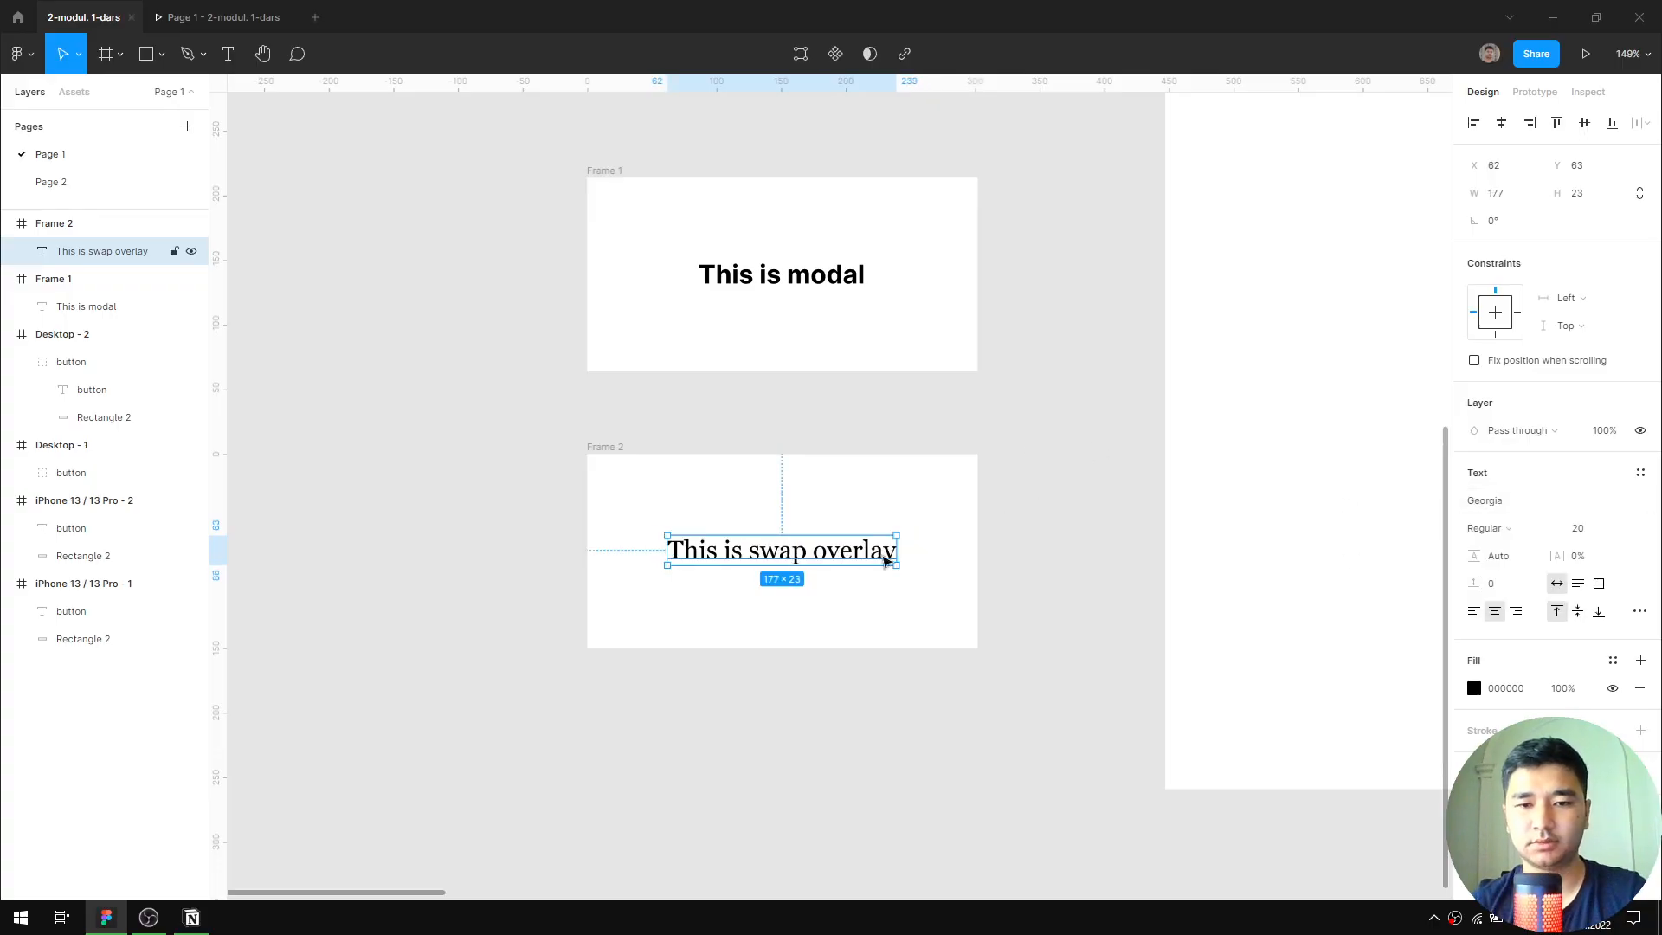
Try a font size of 50 for the swap overlay text, reduce it to 30, and center it vertically in Frame 2
left_click(1599, 530)
type("50")
key("Return")
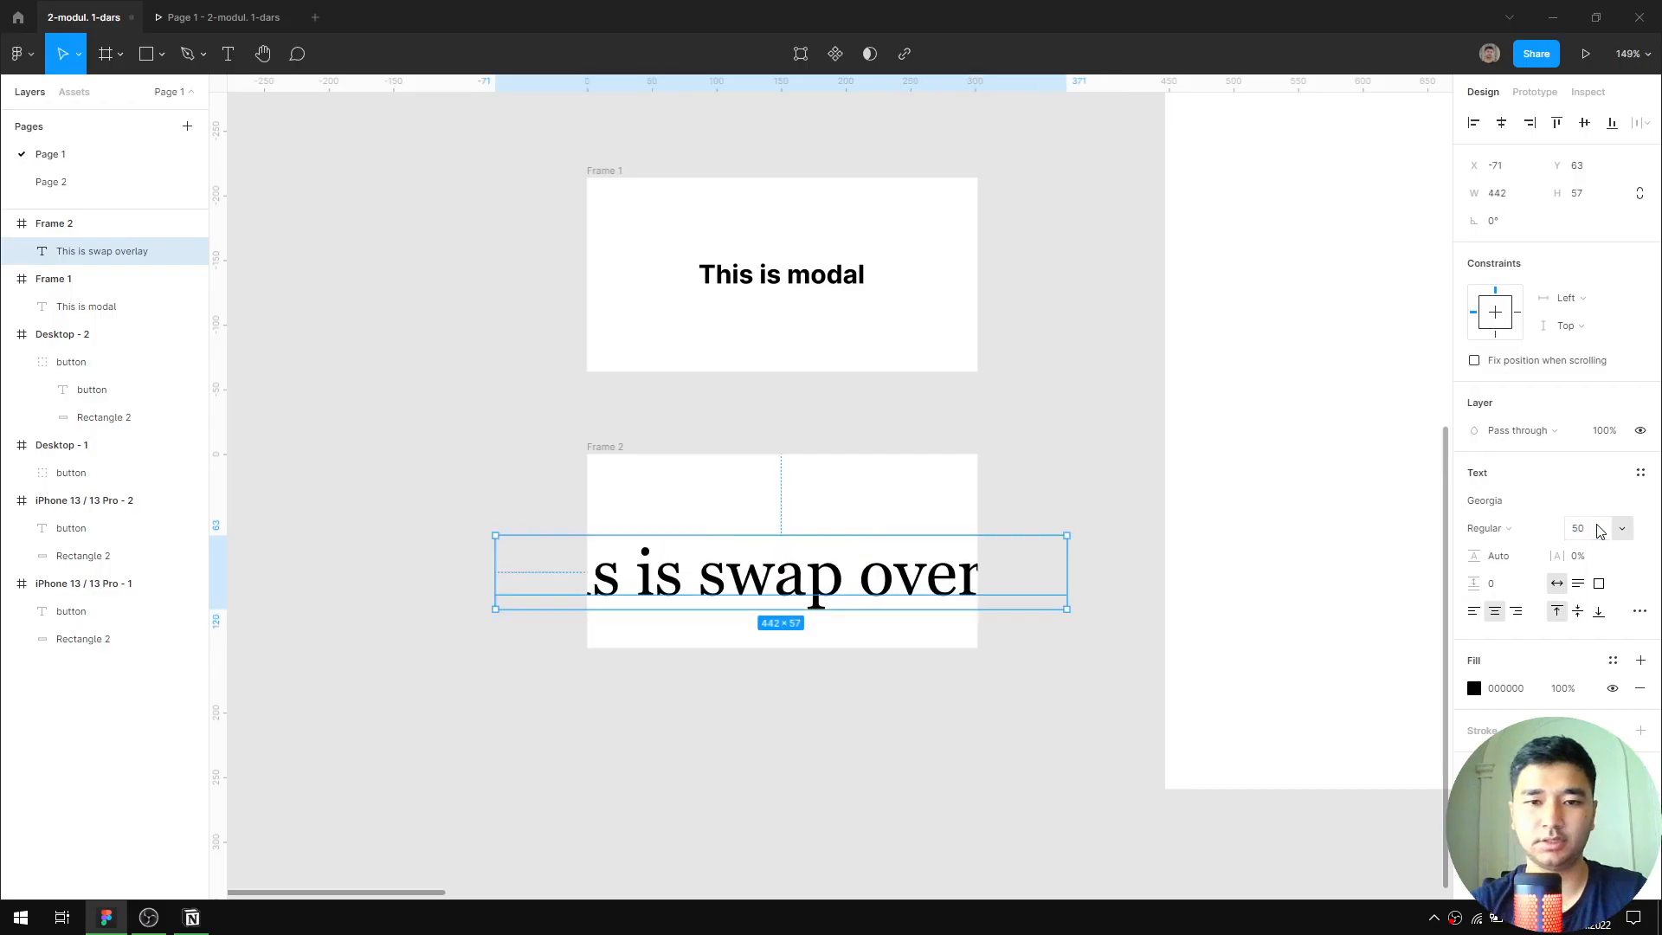
type("30")
key("Return")
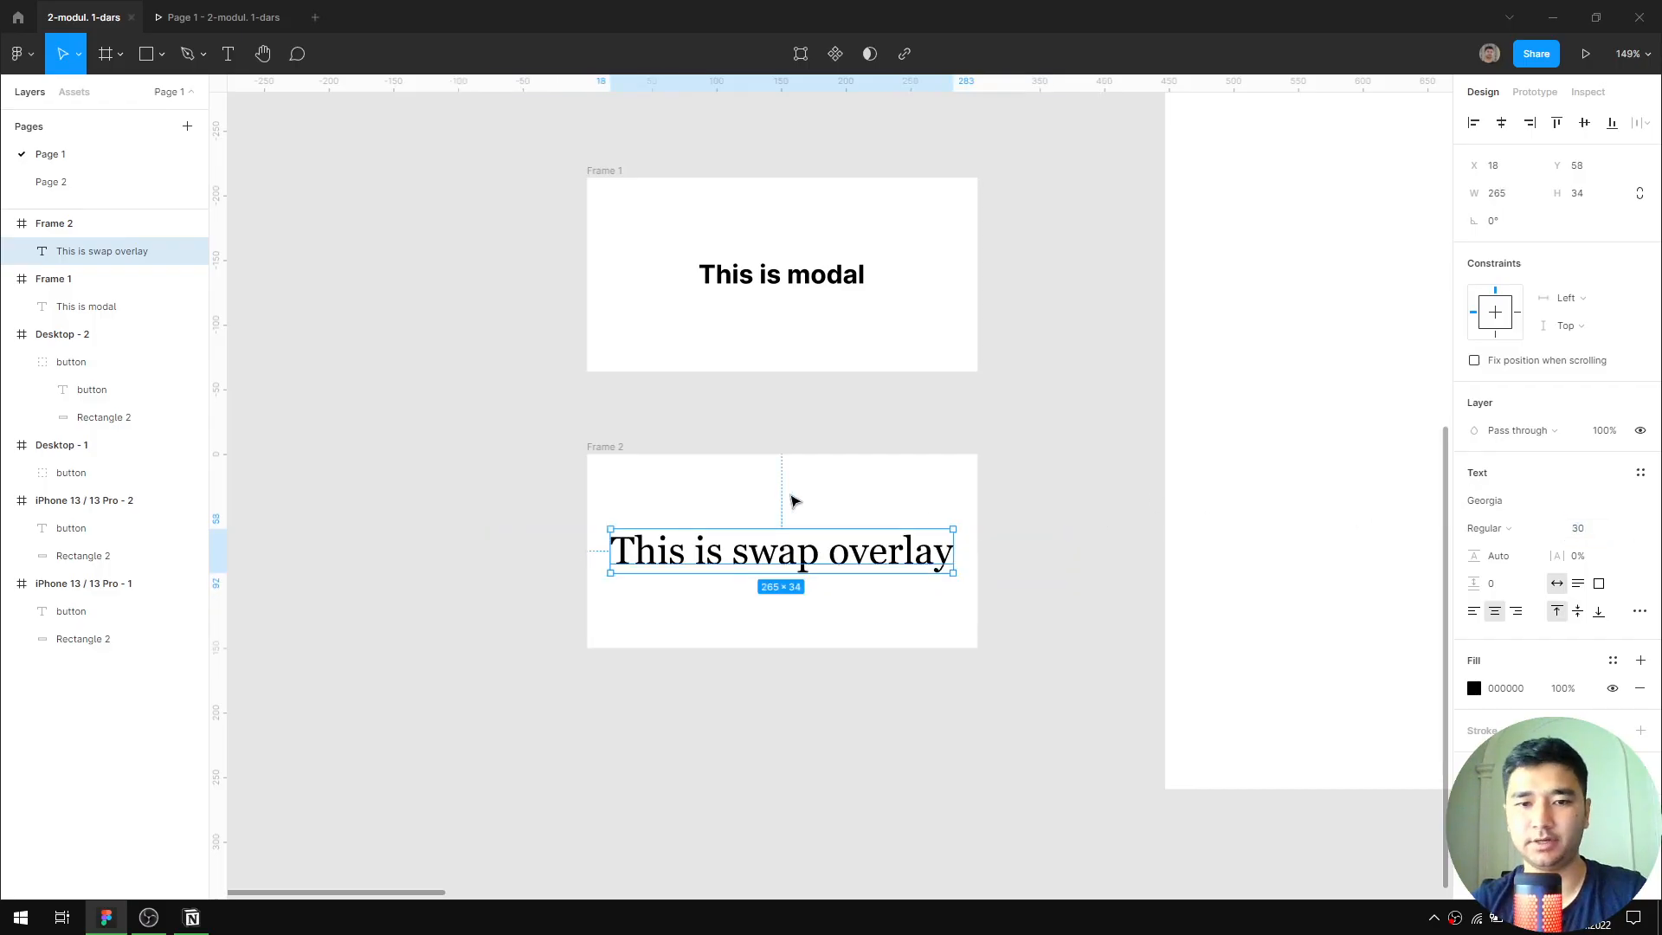
Change the fill of the "This is swap overlay" text to white FFFFFF
left_click(1473, 688)
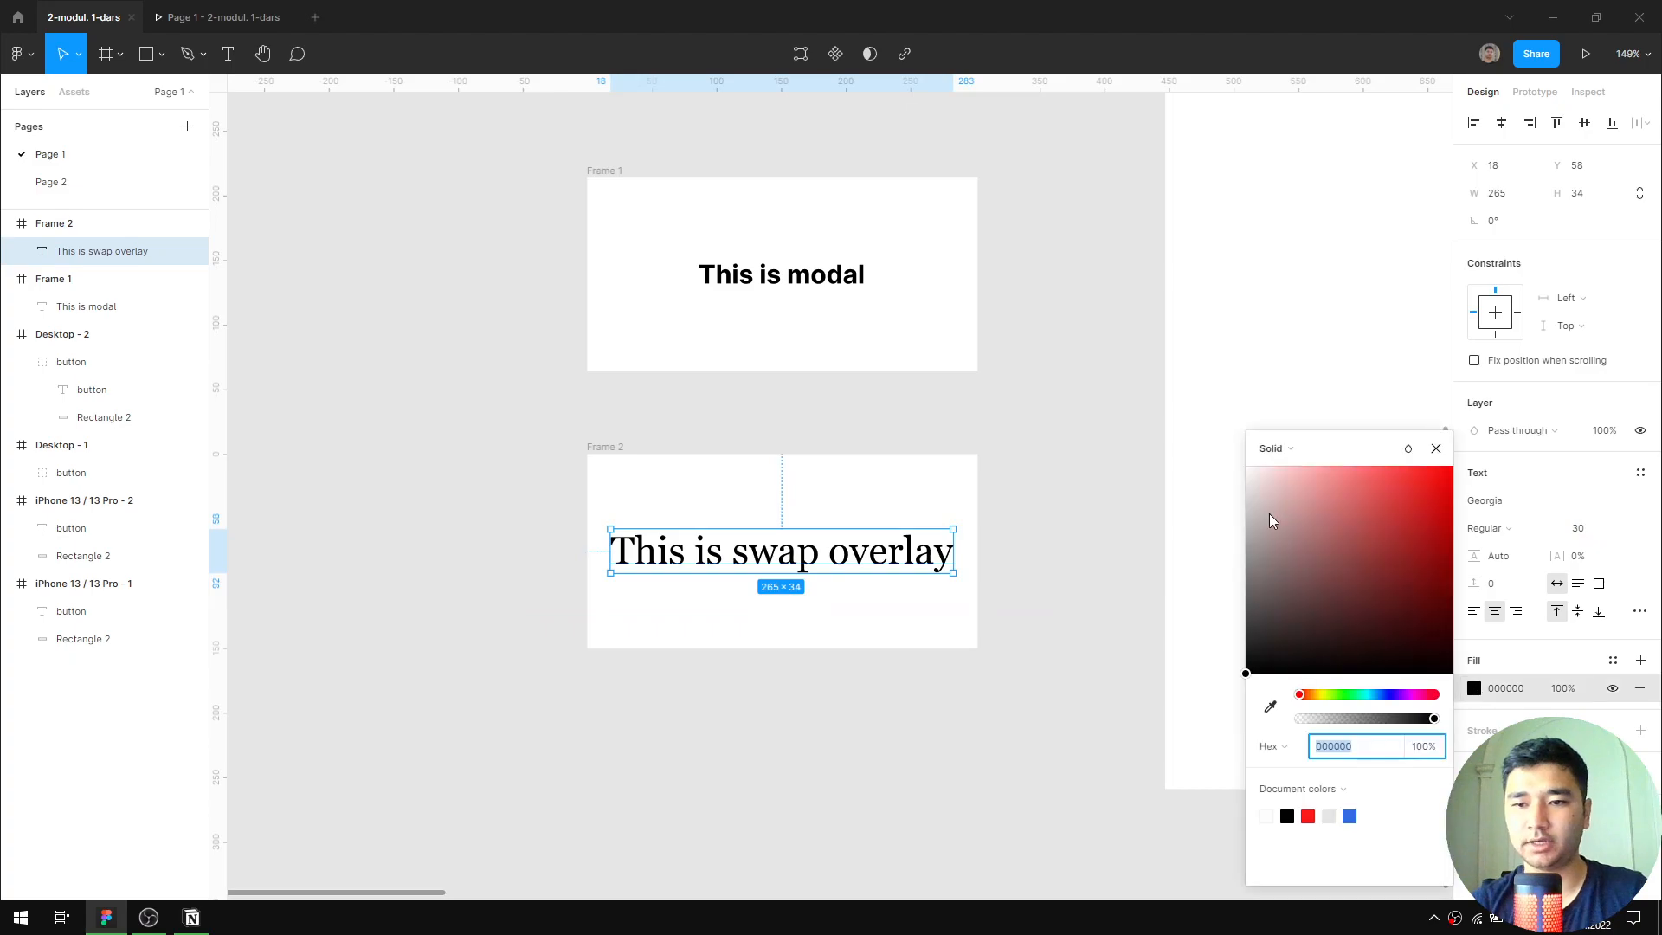
left_click(1365, 535)
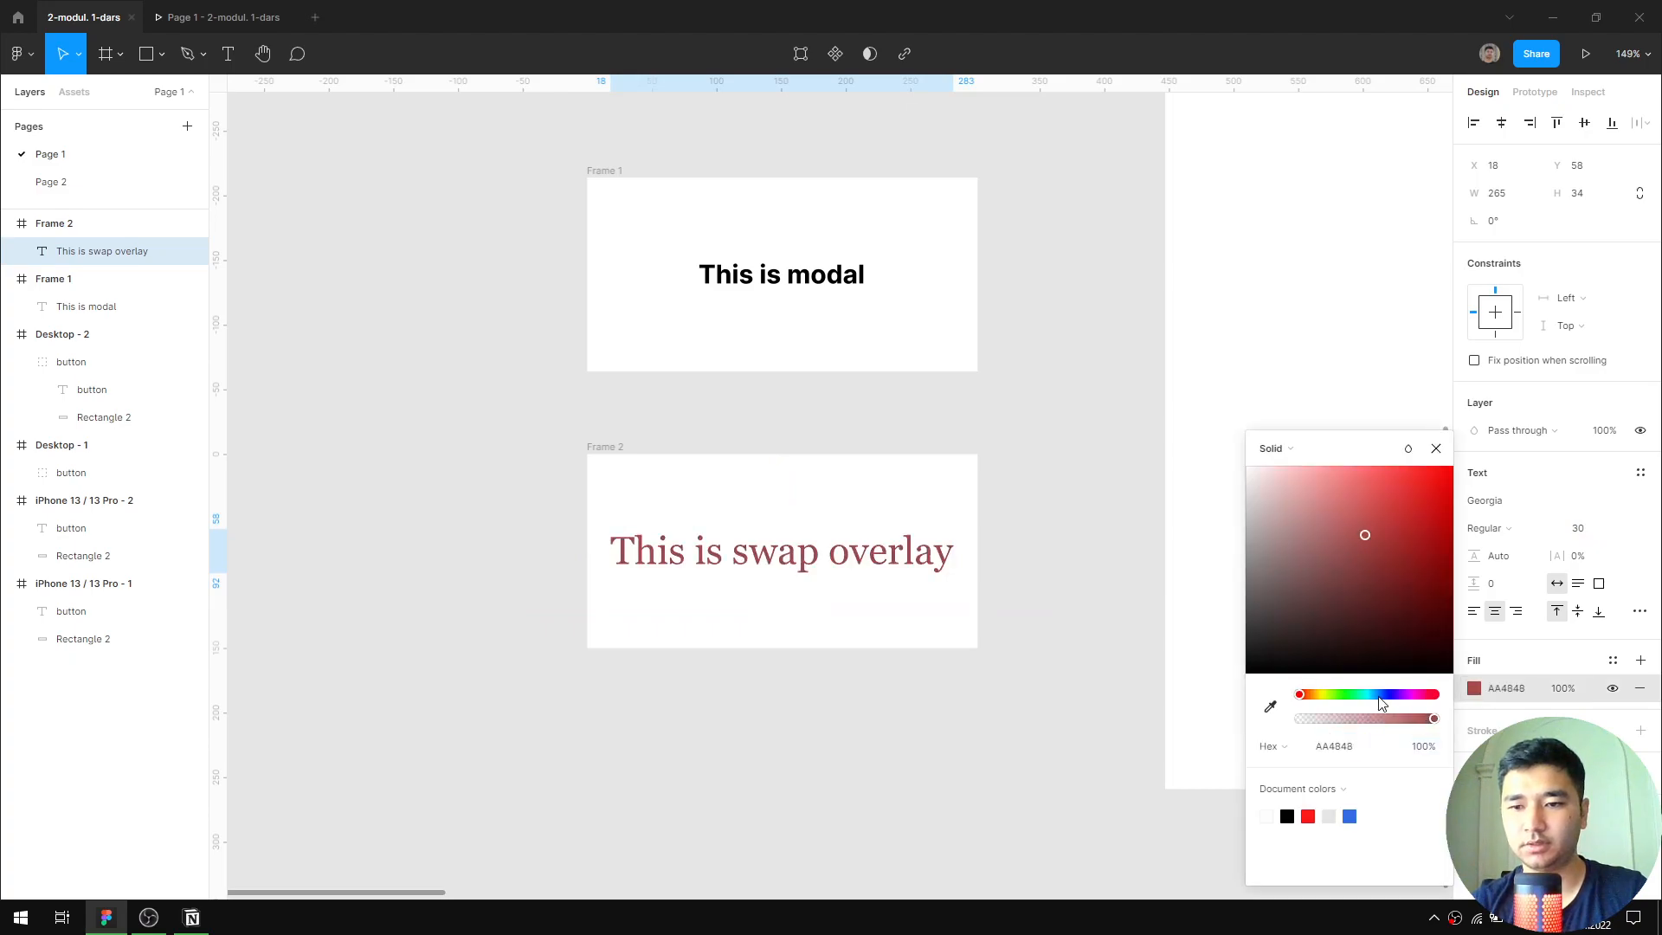
left_click_drag(1319, 559, 958, 267)
Fill the background of Frame 2 with the blue document color 2D69DF
left_click(600, 446)
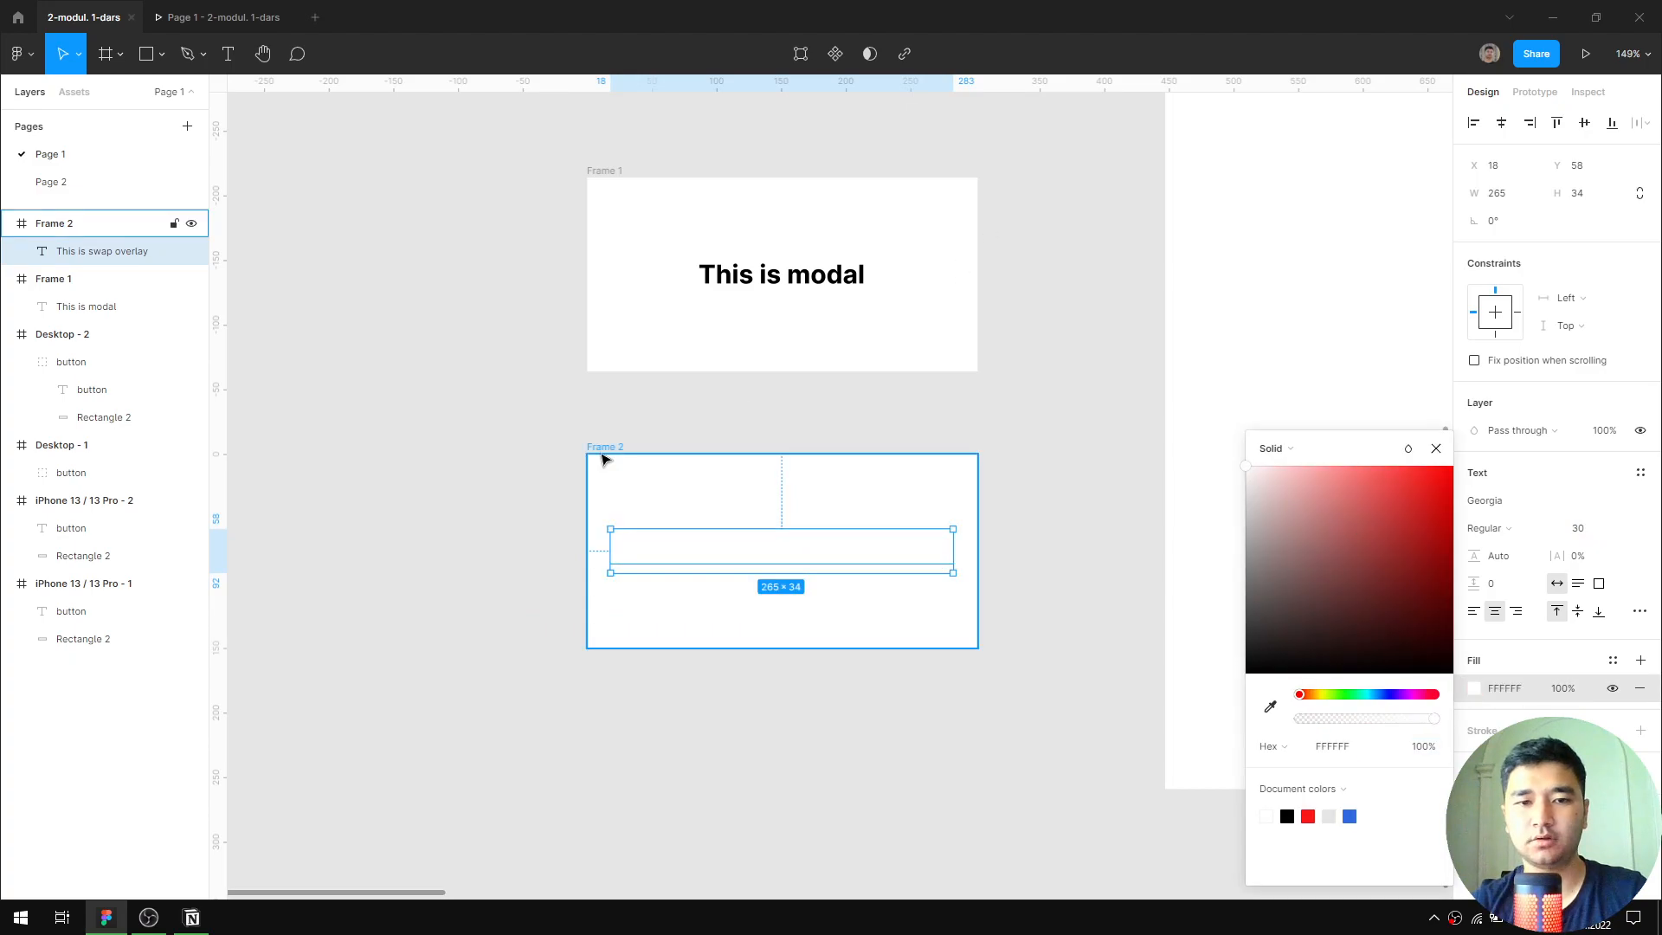
left_click(1474, 501)
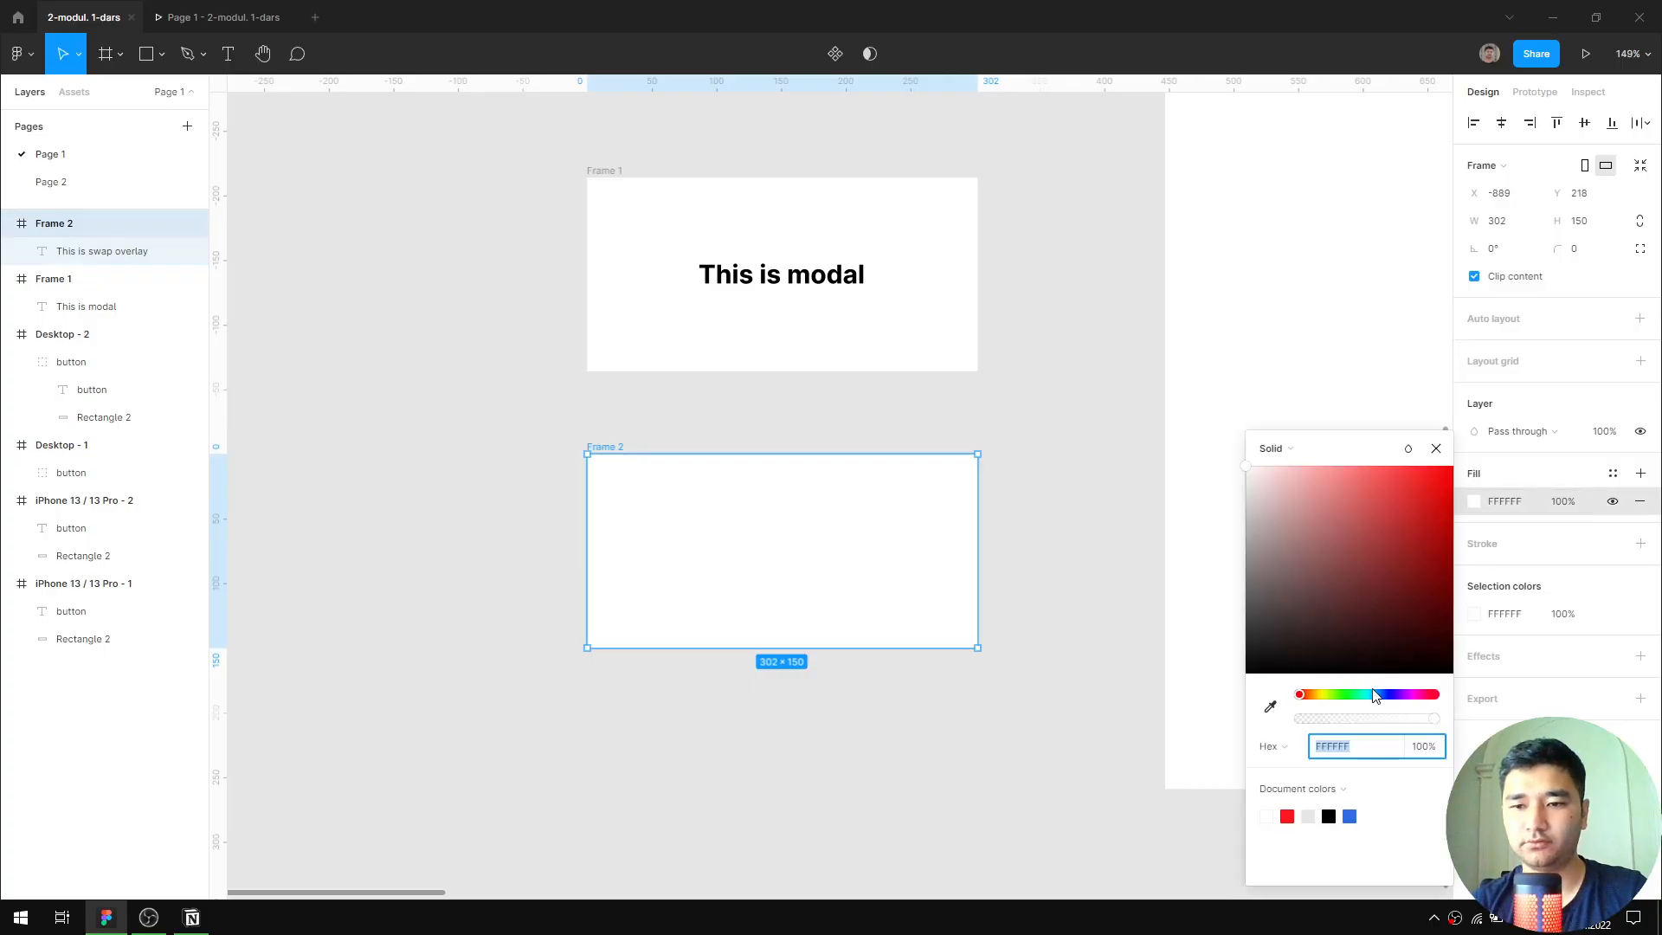
left_click(1349, 816)
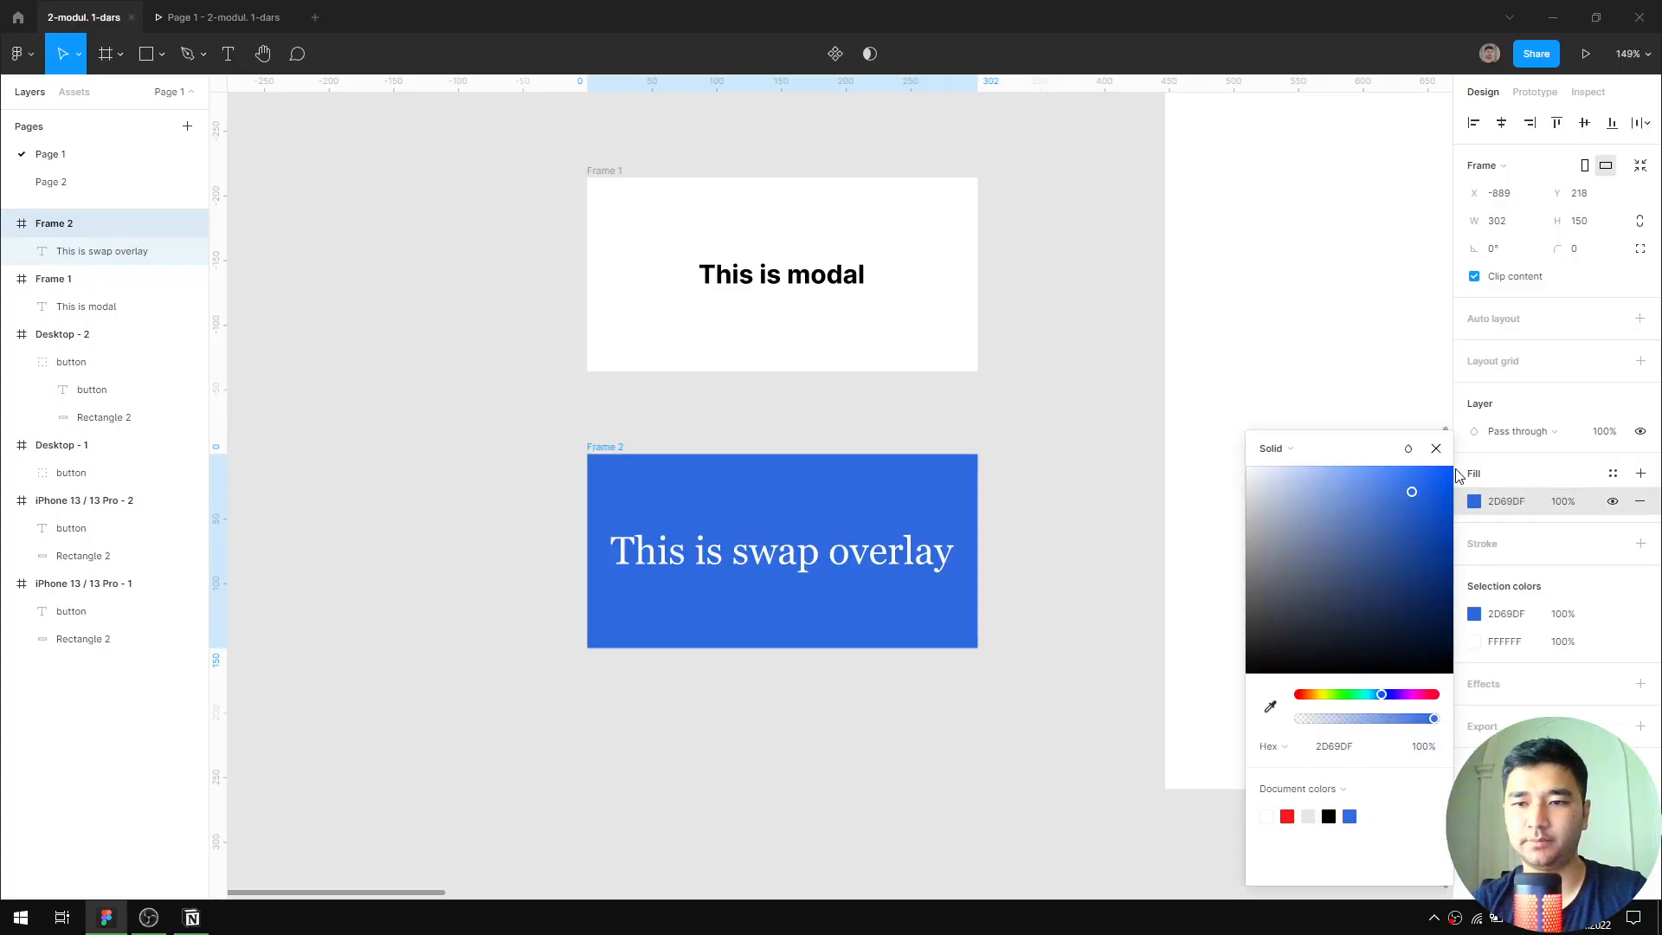
left_click(1436, 448)
Change the fill of Frame 2 from blue to a purple hue
scroll(1238, 389, "down", 5)
scroll(1235, 407, "right", 2)
scroll(1235, 407, "up", 1)
scroll(1198, 453, "up", 4)
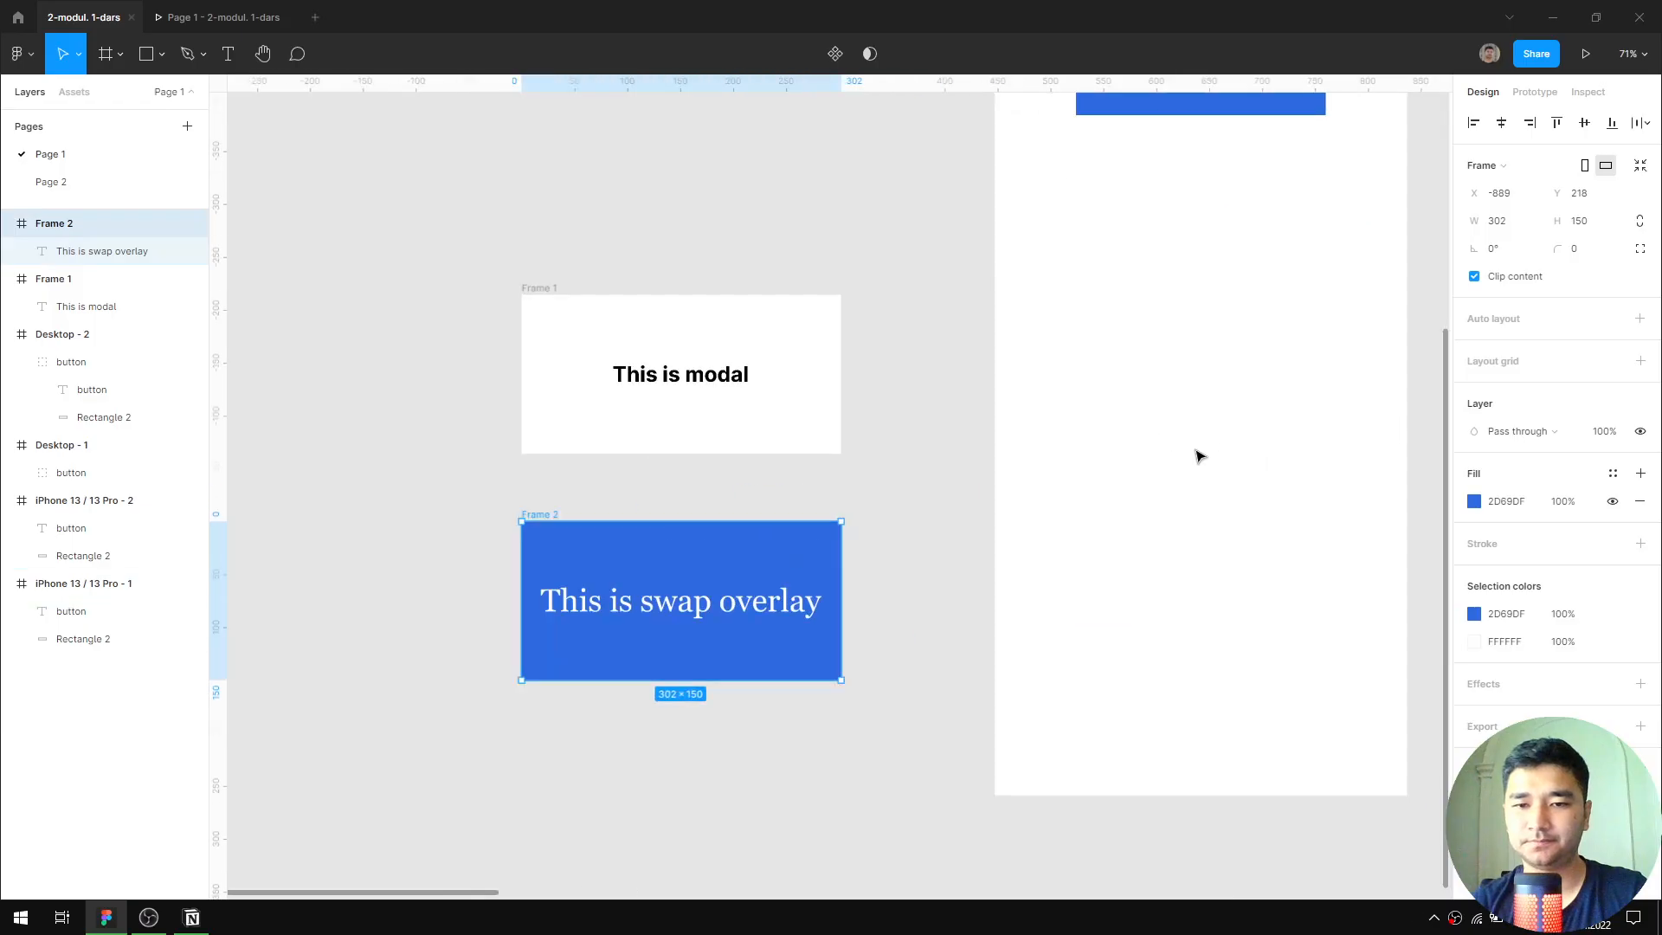
left_click(1475, 509)
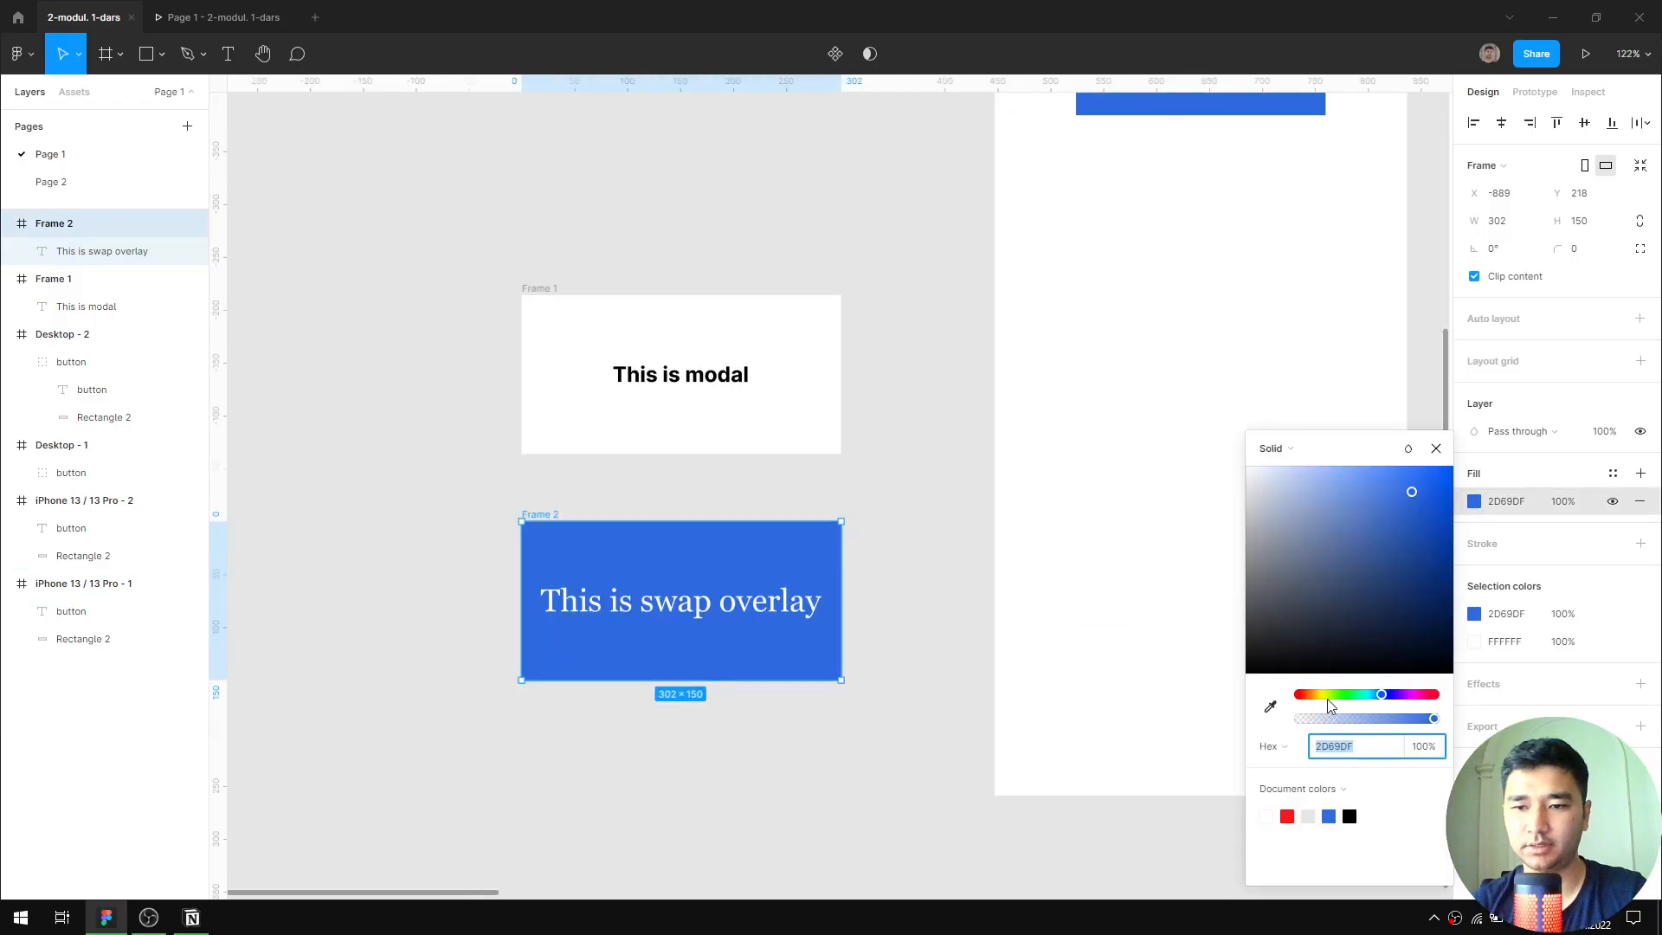
left_click_drag(1328, 700, 1399, 698)
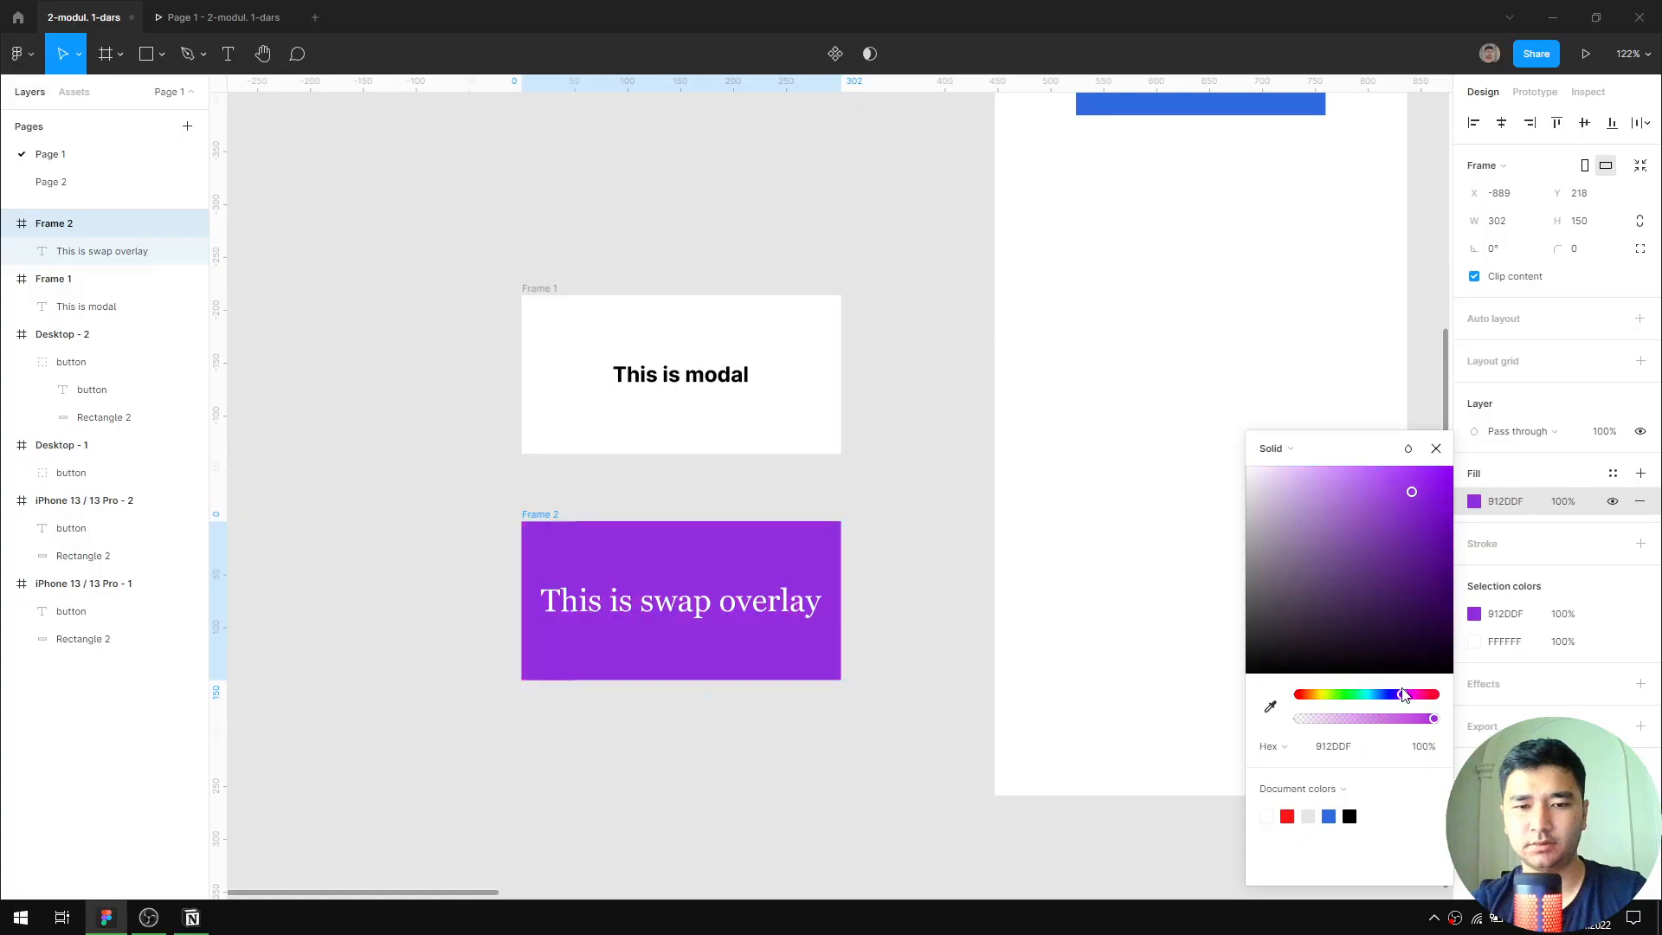
left_click(1437, 448)
scroll(1050, 386, "down", 3)
Connect the "This is modal" text in Frame 1 to Frame 2 with an On tap Swap overlay interaction
left_click(1534, 92)
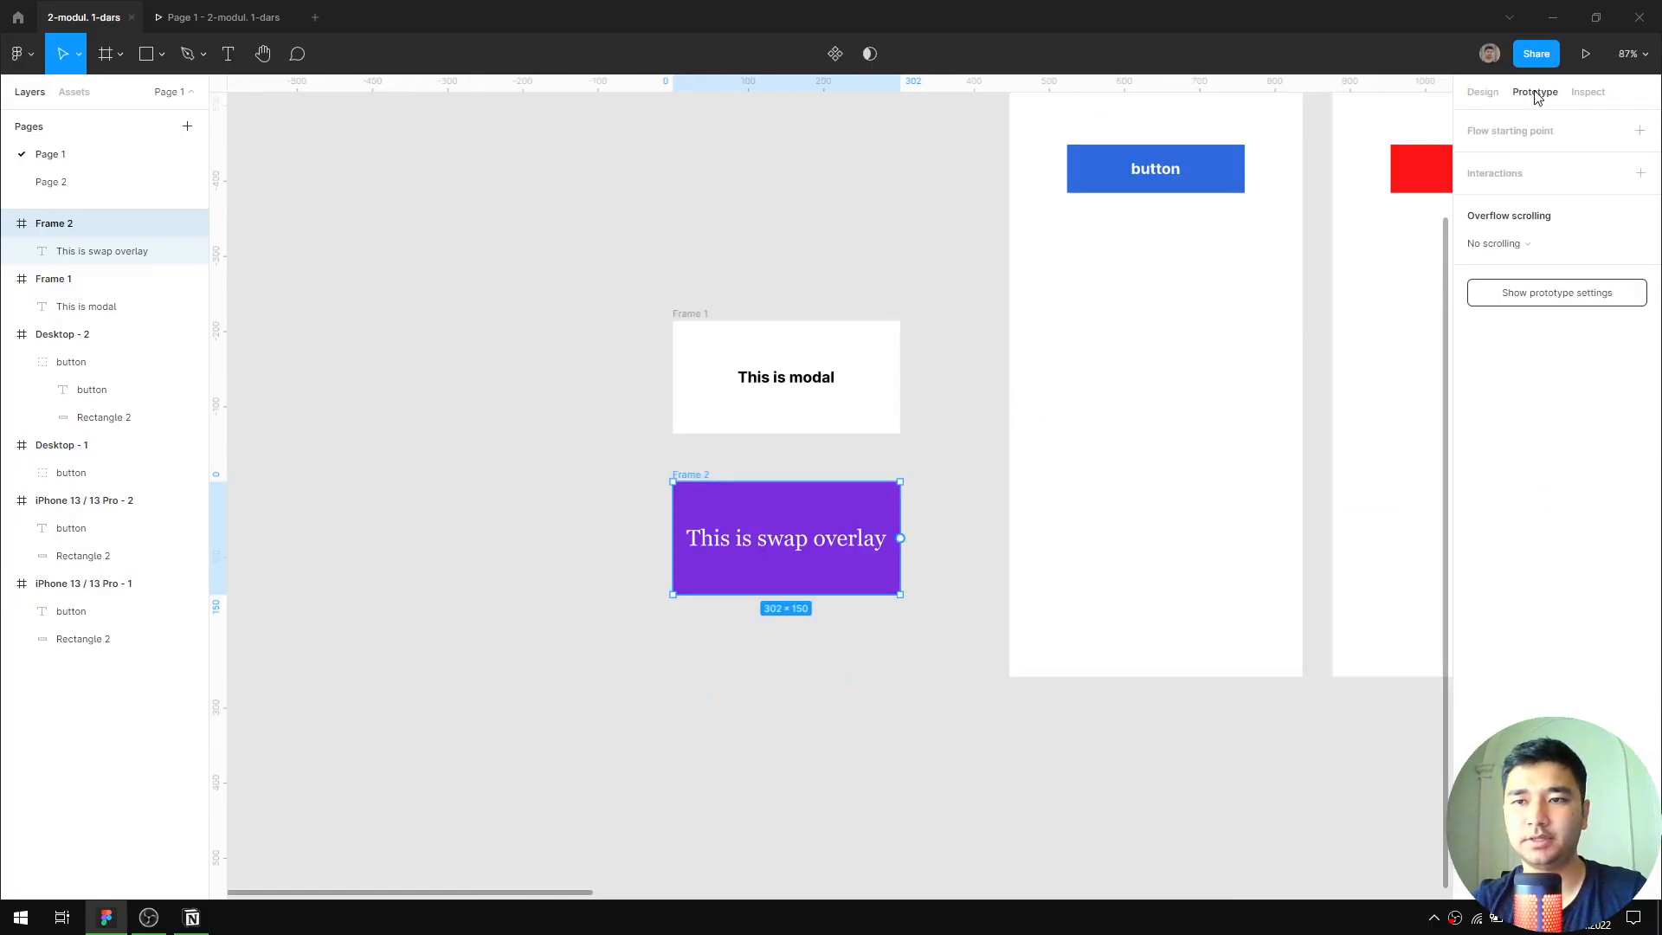
left_click(1160, 173)
left_click(1382, 135)
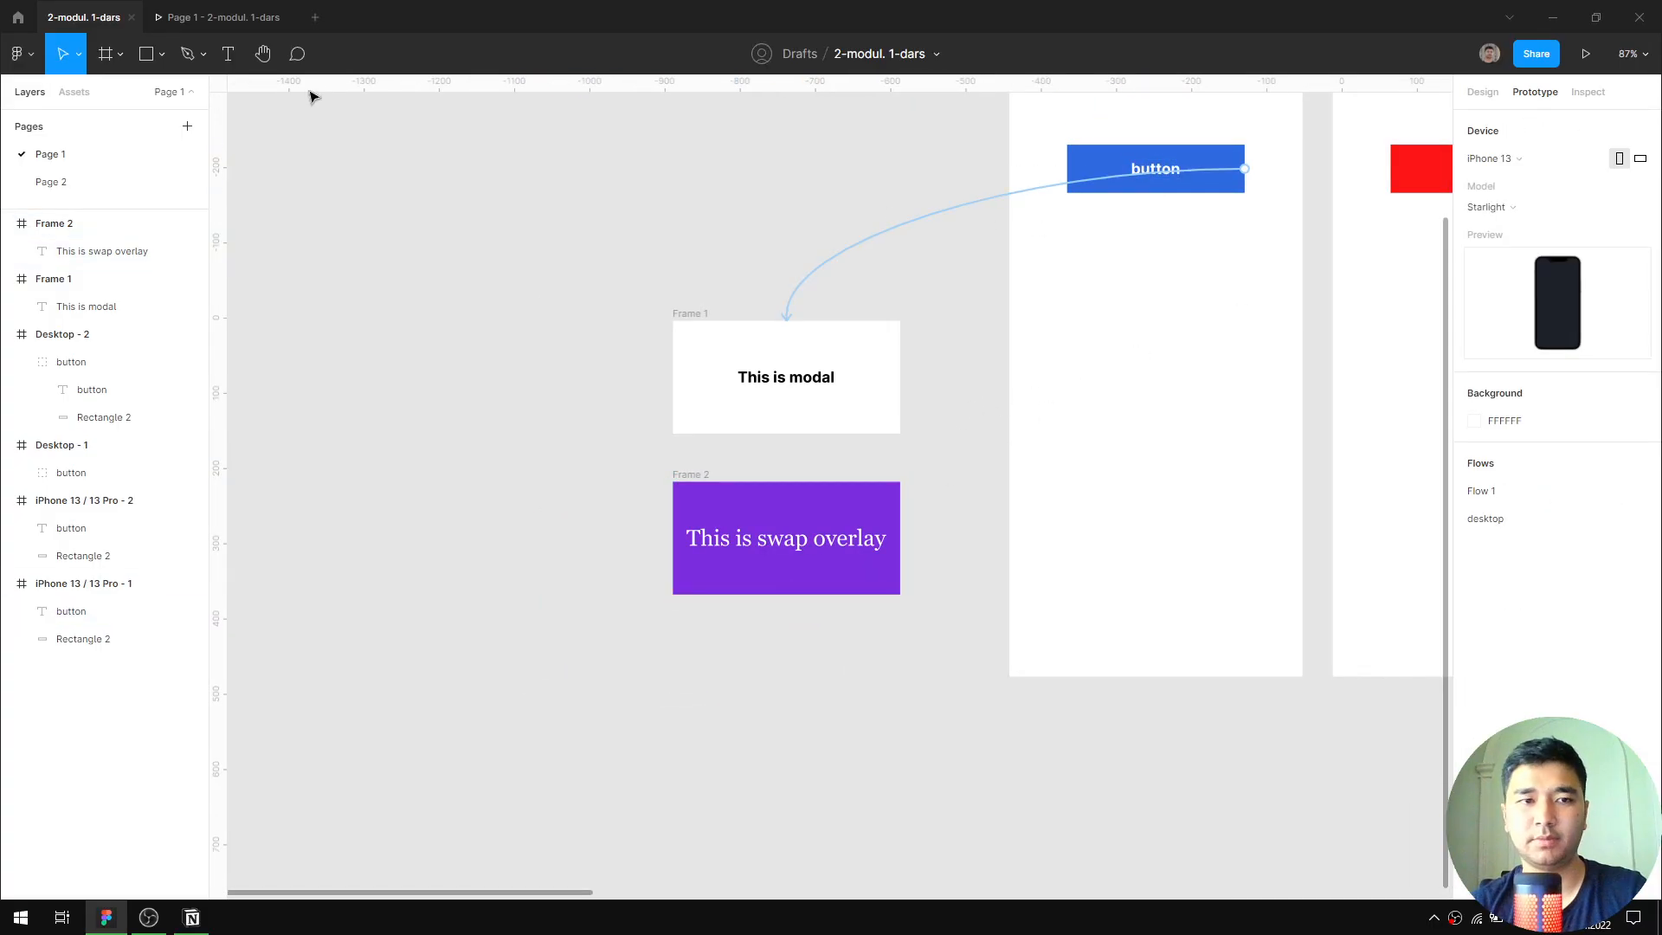
left_click(685, 314)
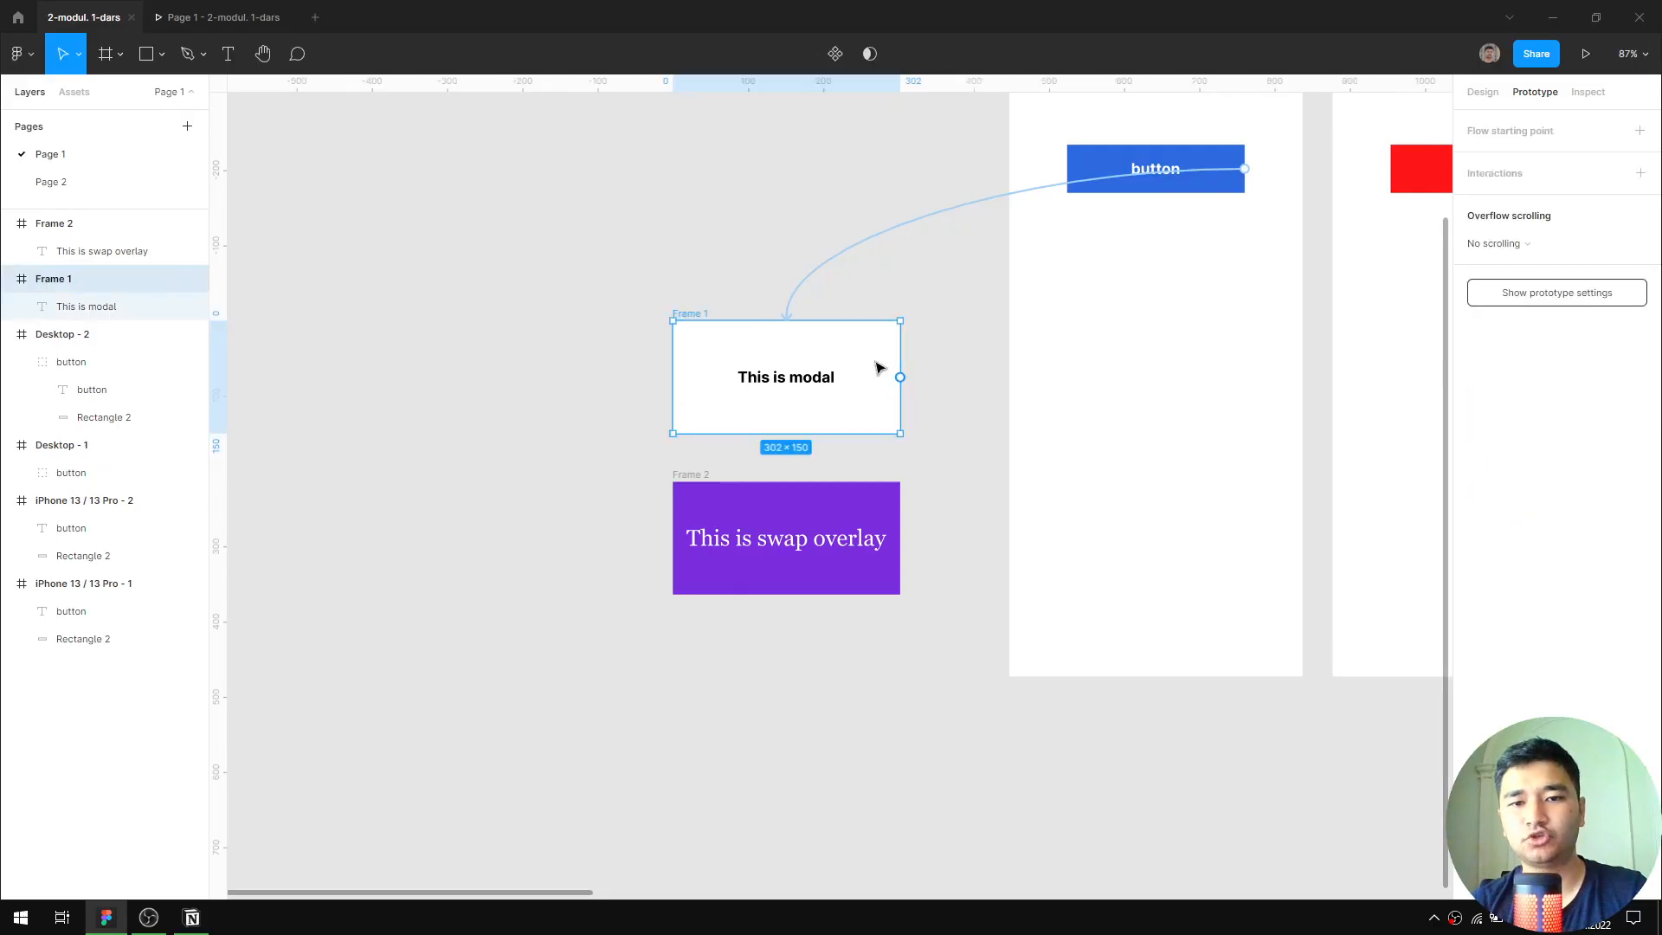
left_click(831, 379)
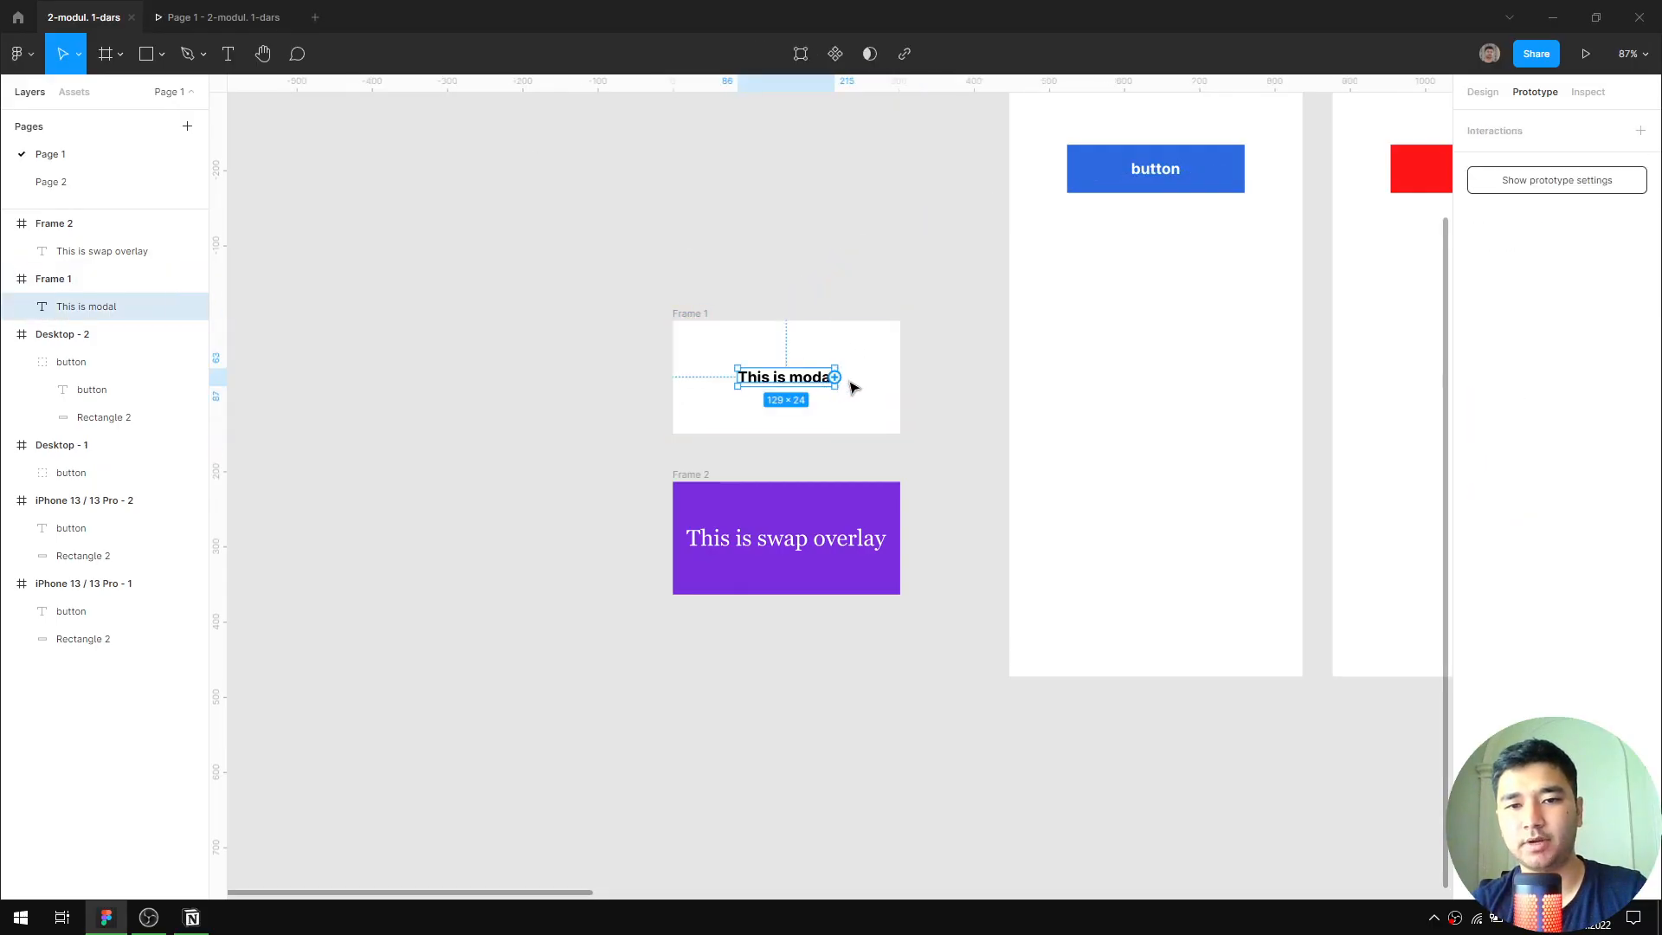
left_click_drag(834, 377, 824, 550)
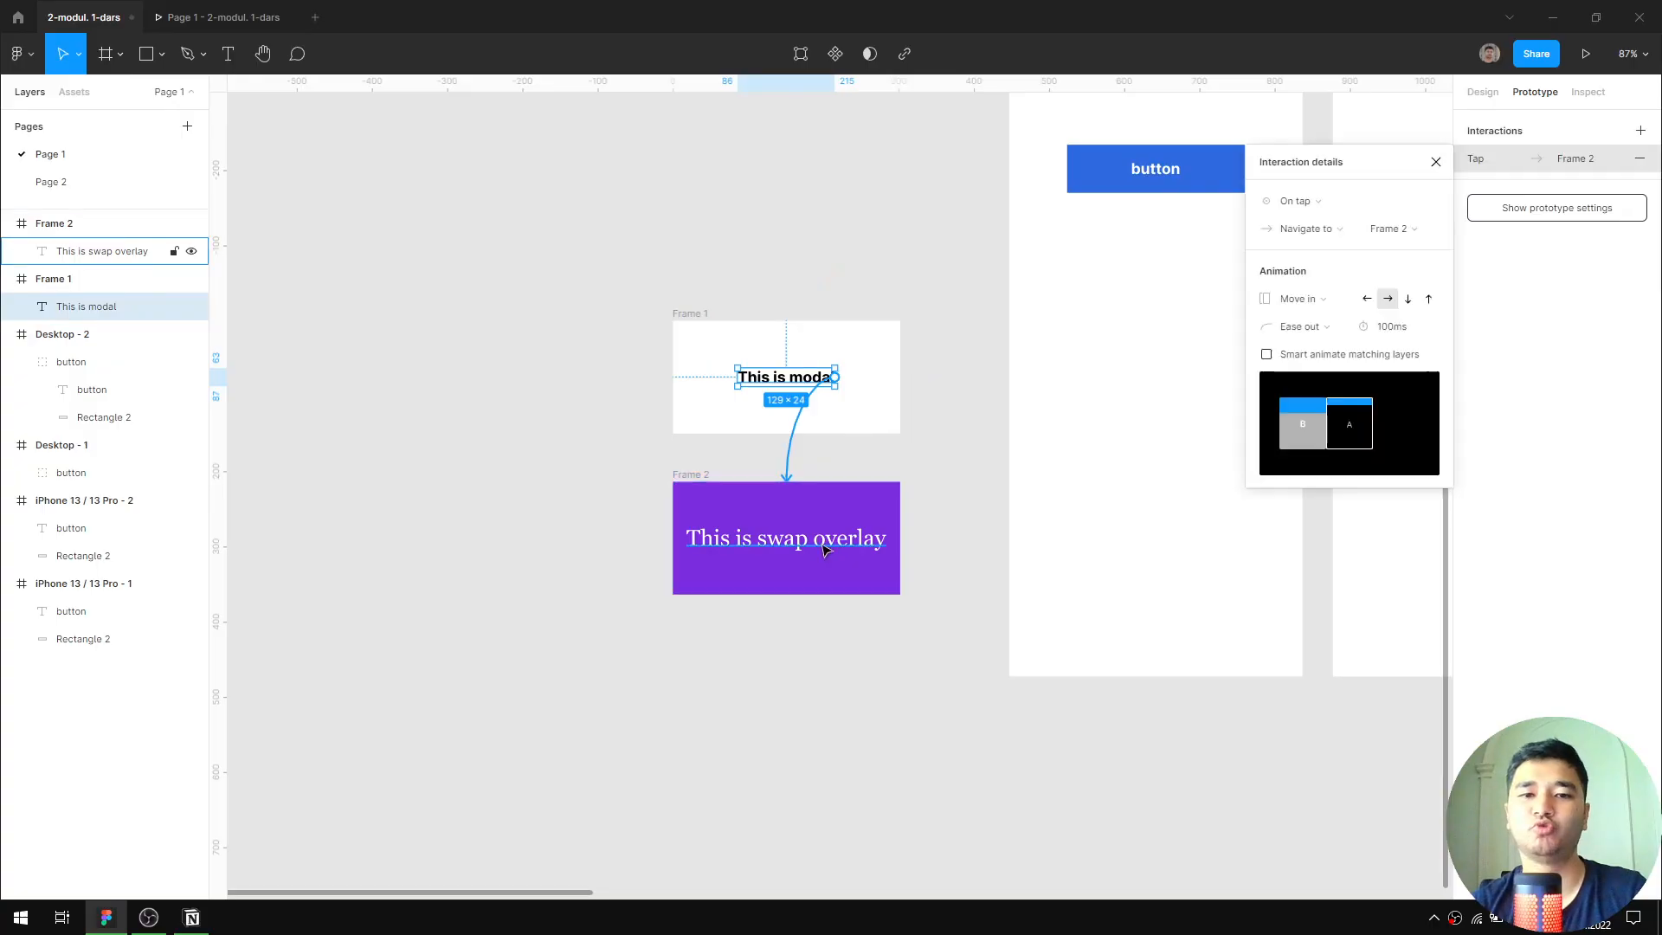
left_click(1307, 229)
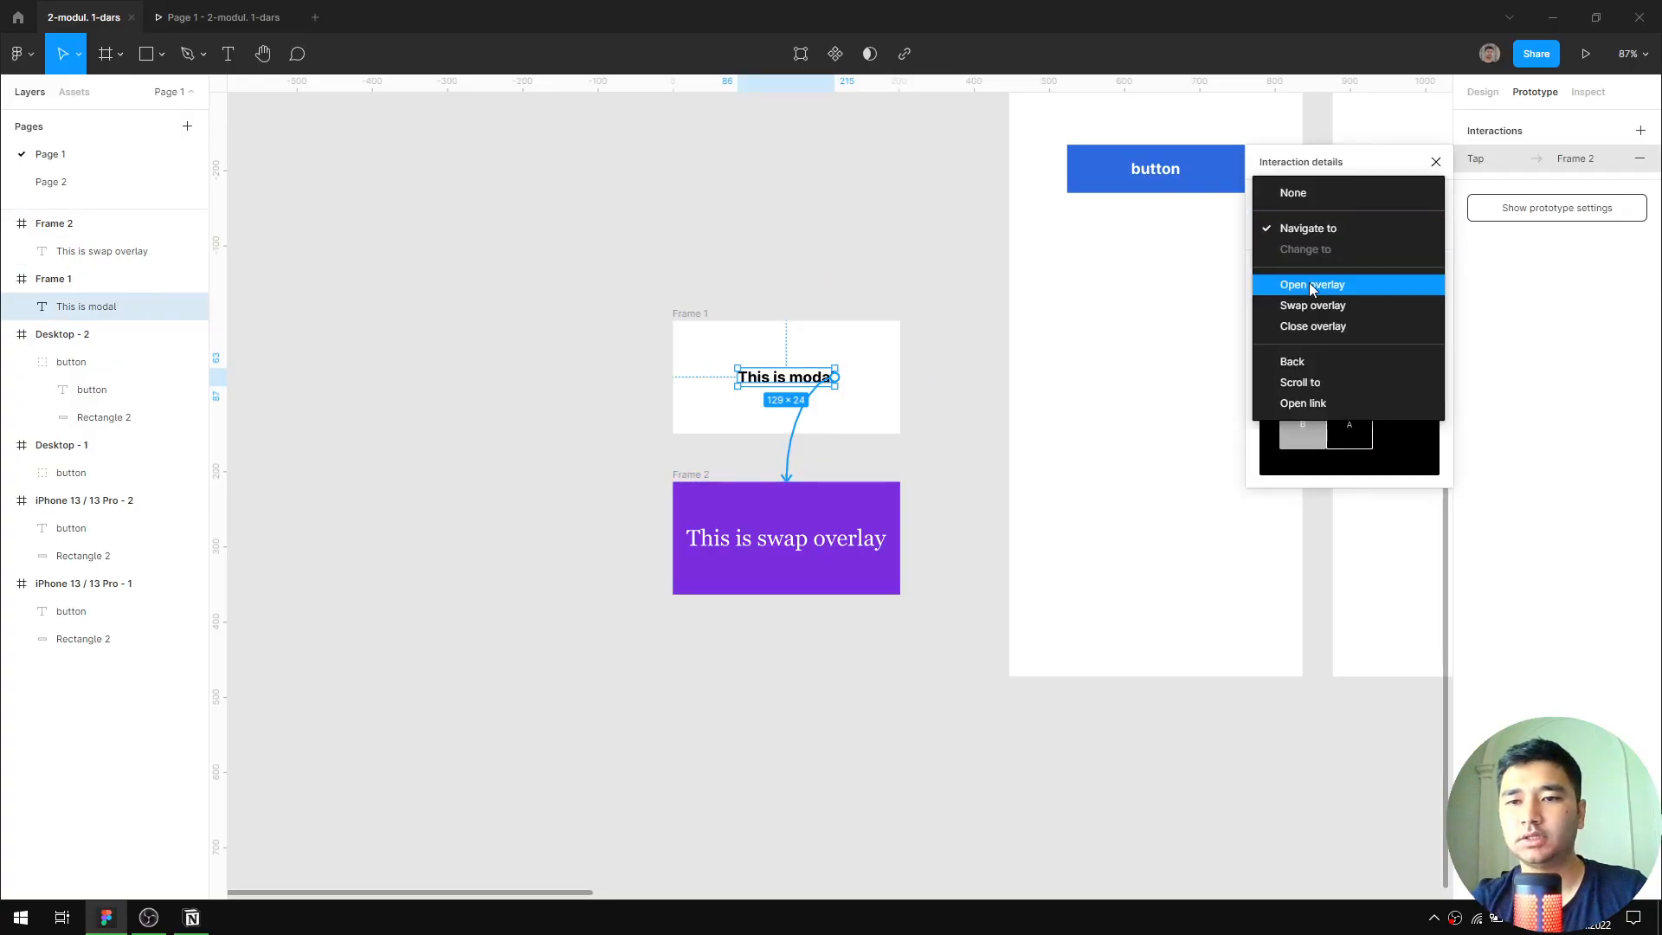
left_click(1313, 303)
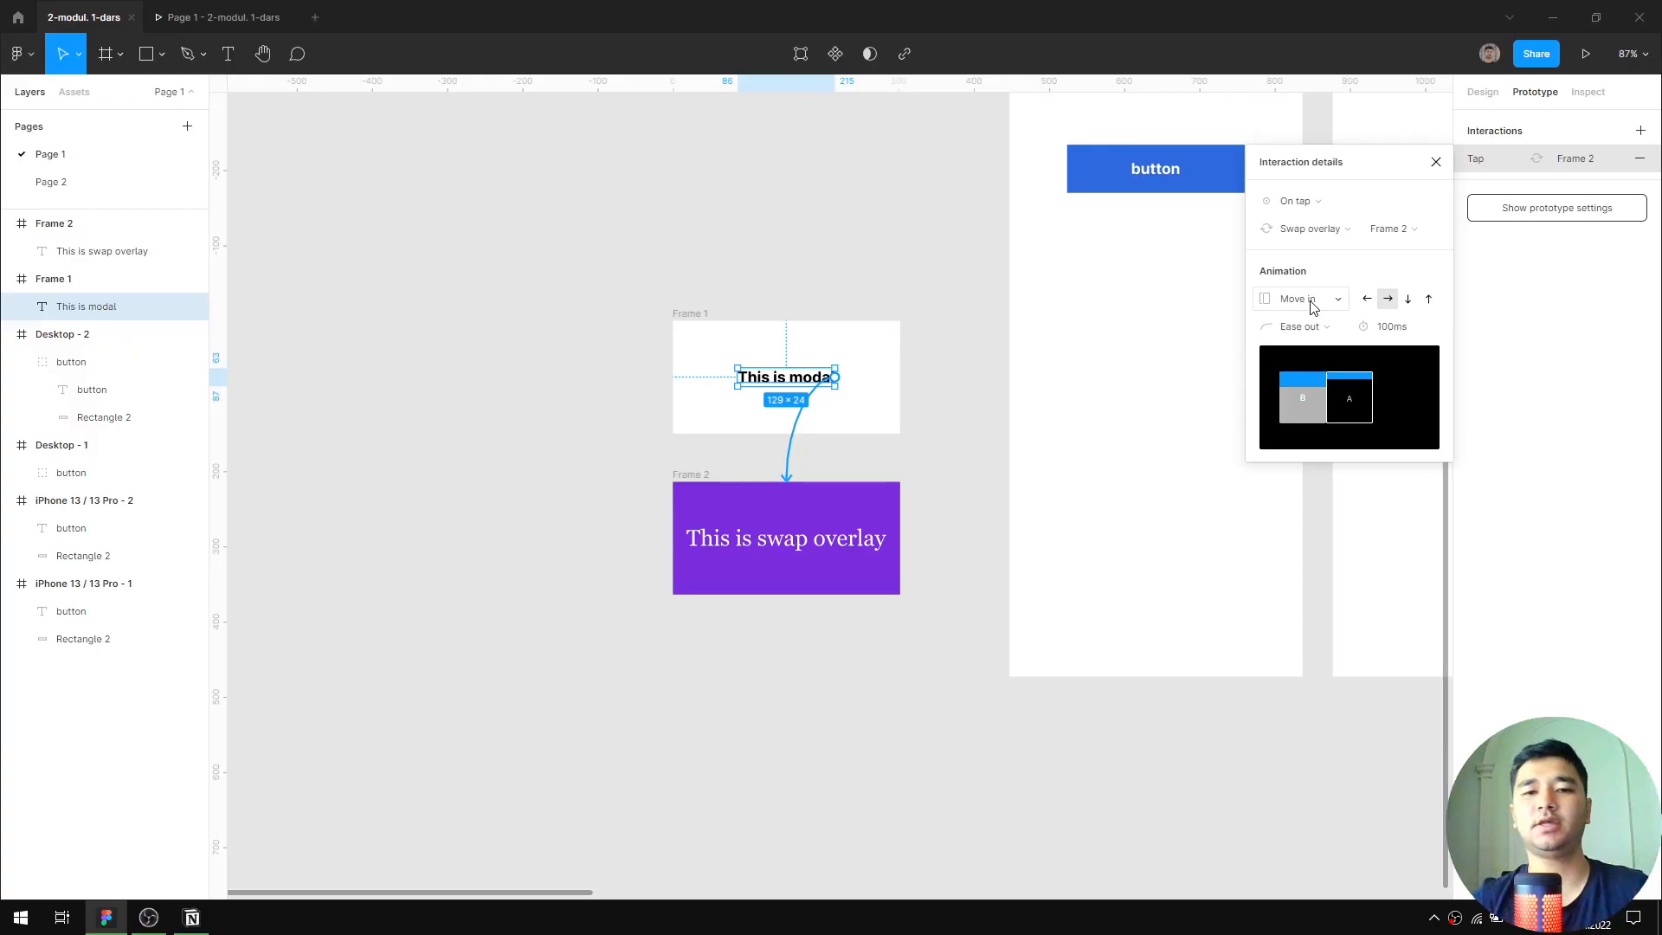
Test the phone button in the prototype preview and return to the design file
left_click(224, 17)
left_click(844, 246)
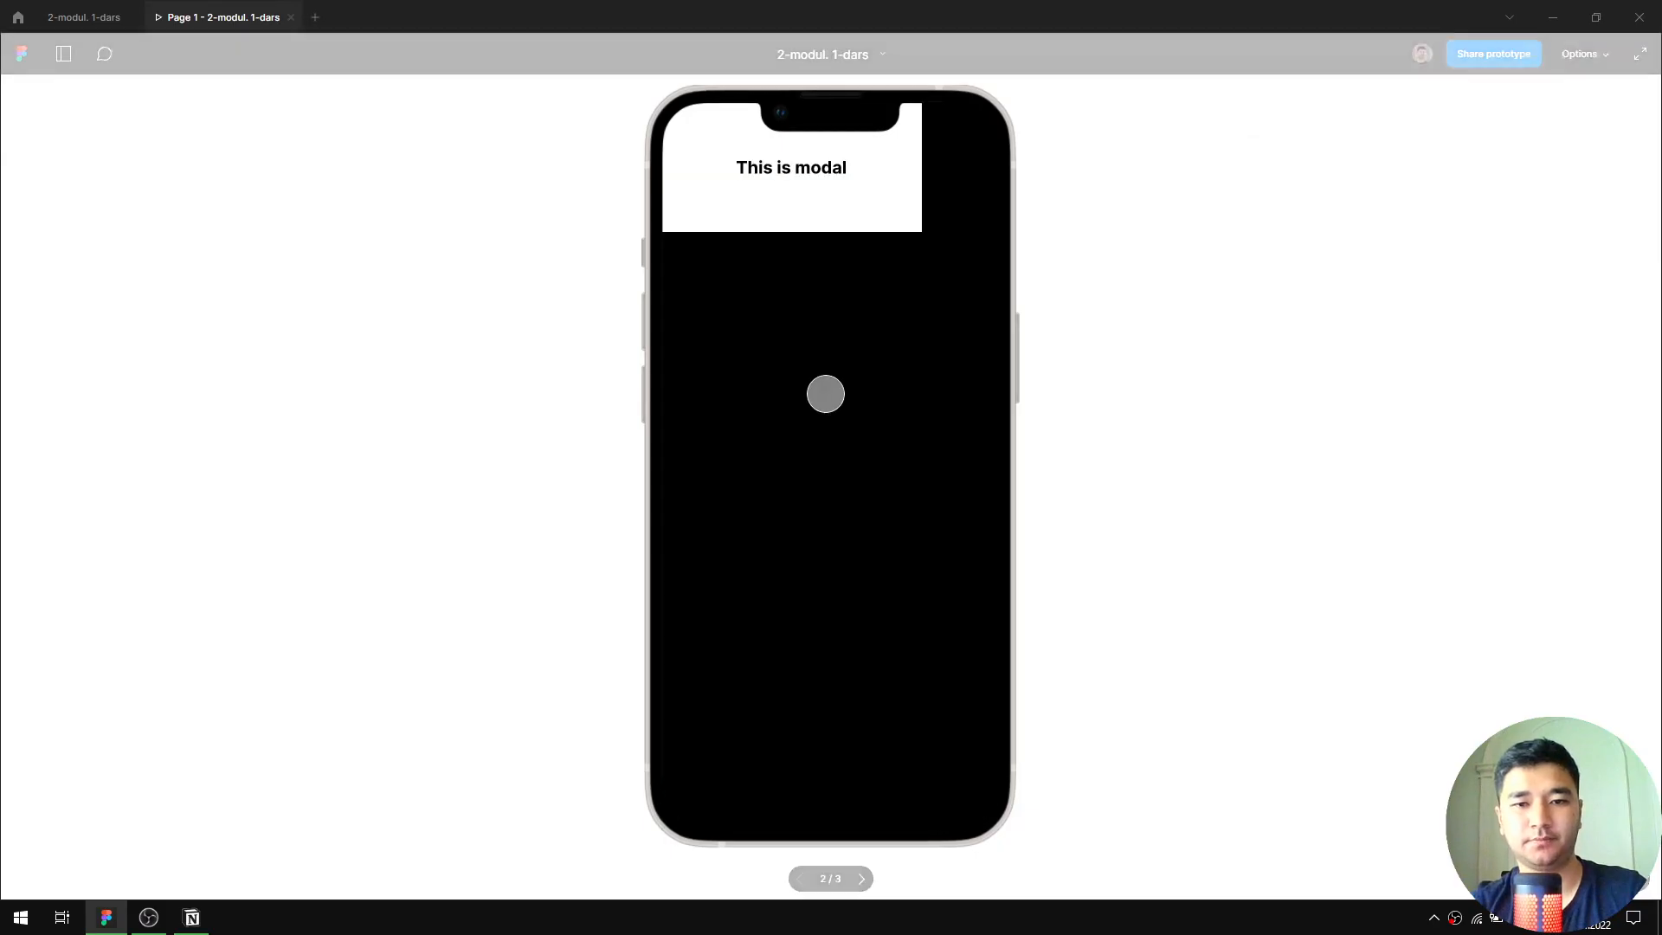
left_click(70, 18)
Change the action of the blue button rectangle on iPhone 13 / 13 Pro - 1 to Open overlay, targeting Frame 1
left_click(1186, 182)
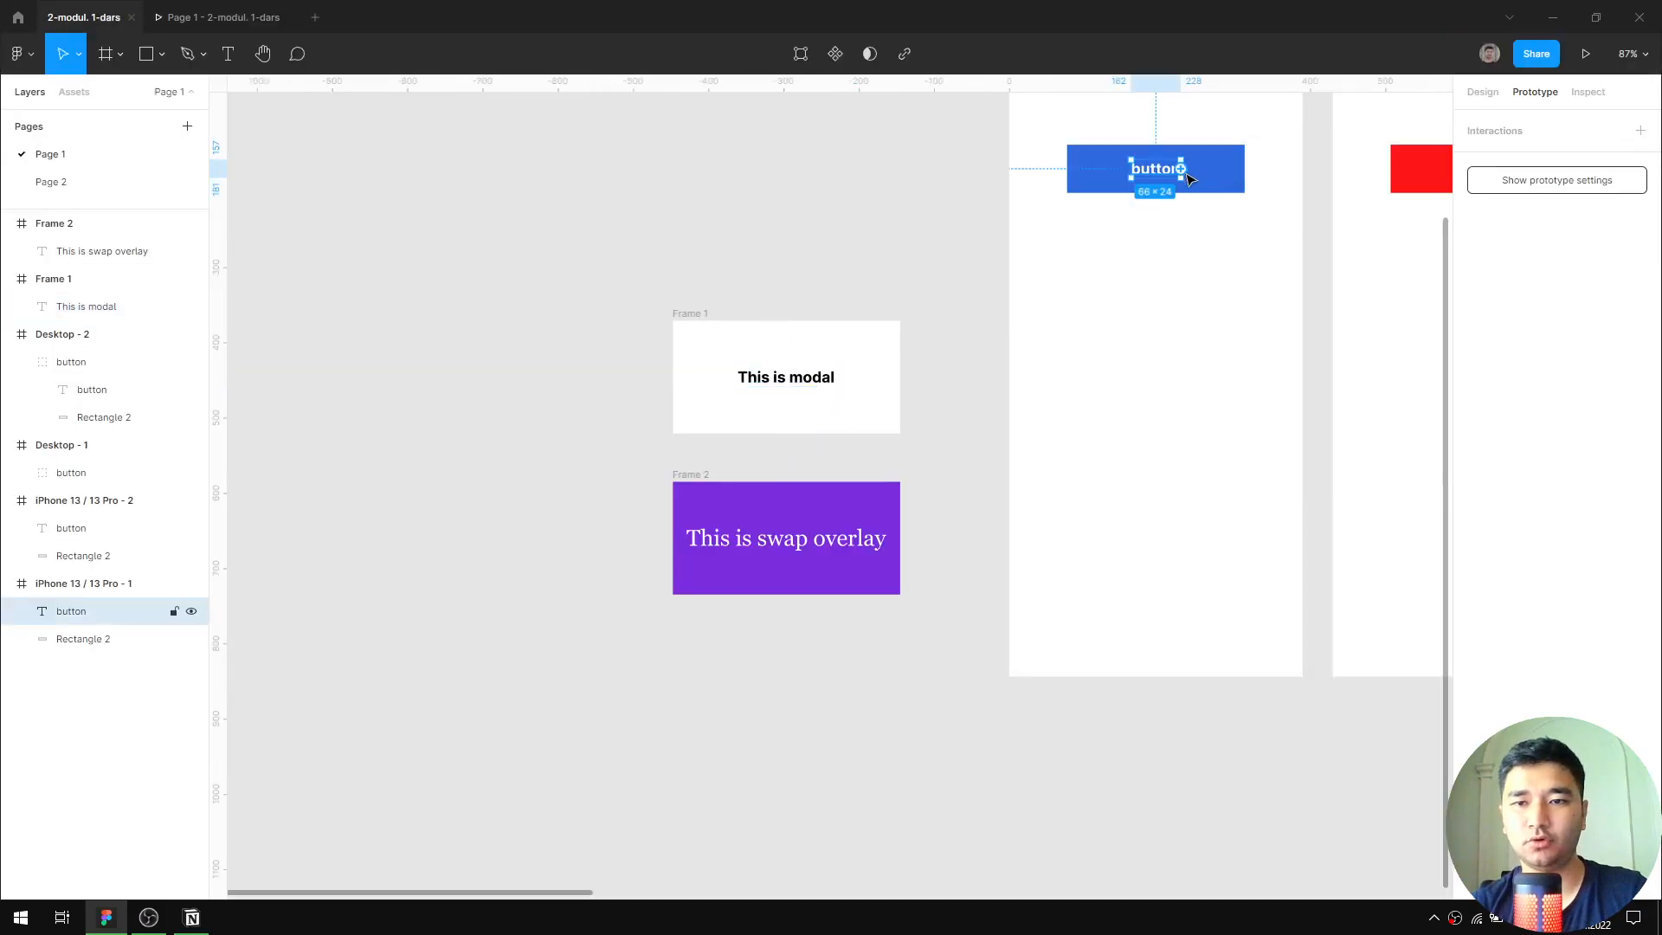
left_click(1236, 183)
left_click(1309, 229)
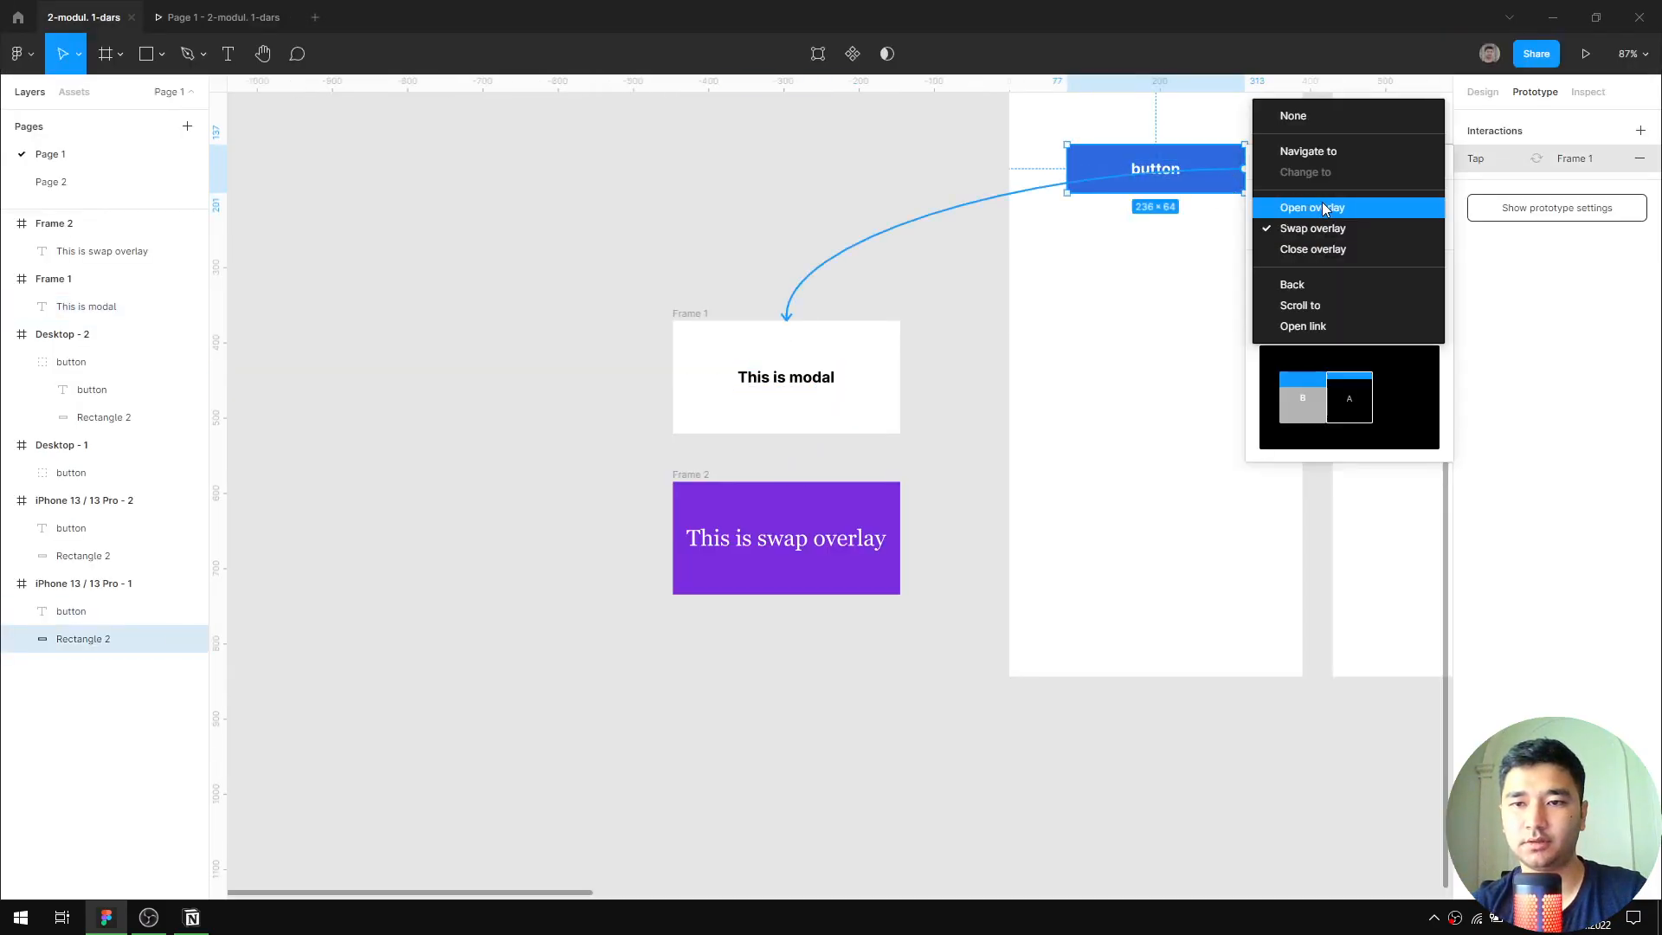
left_click(1324, 206)
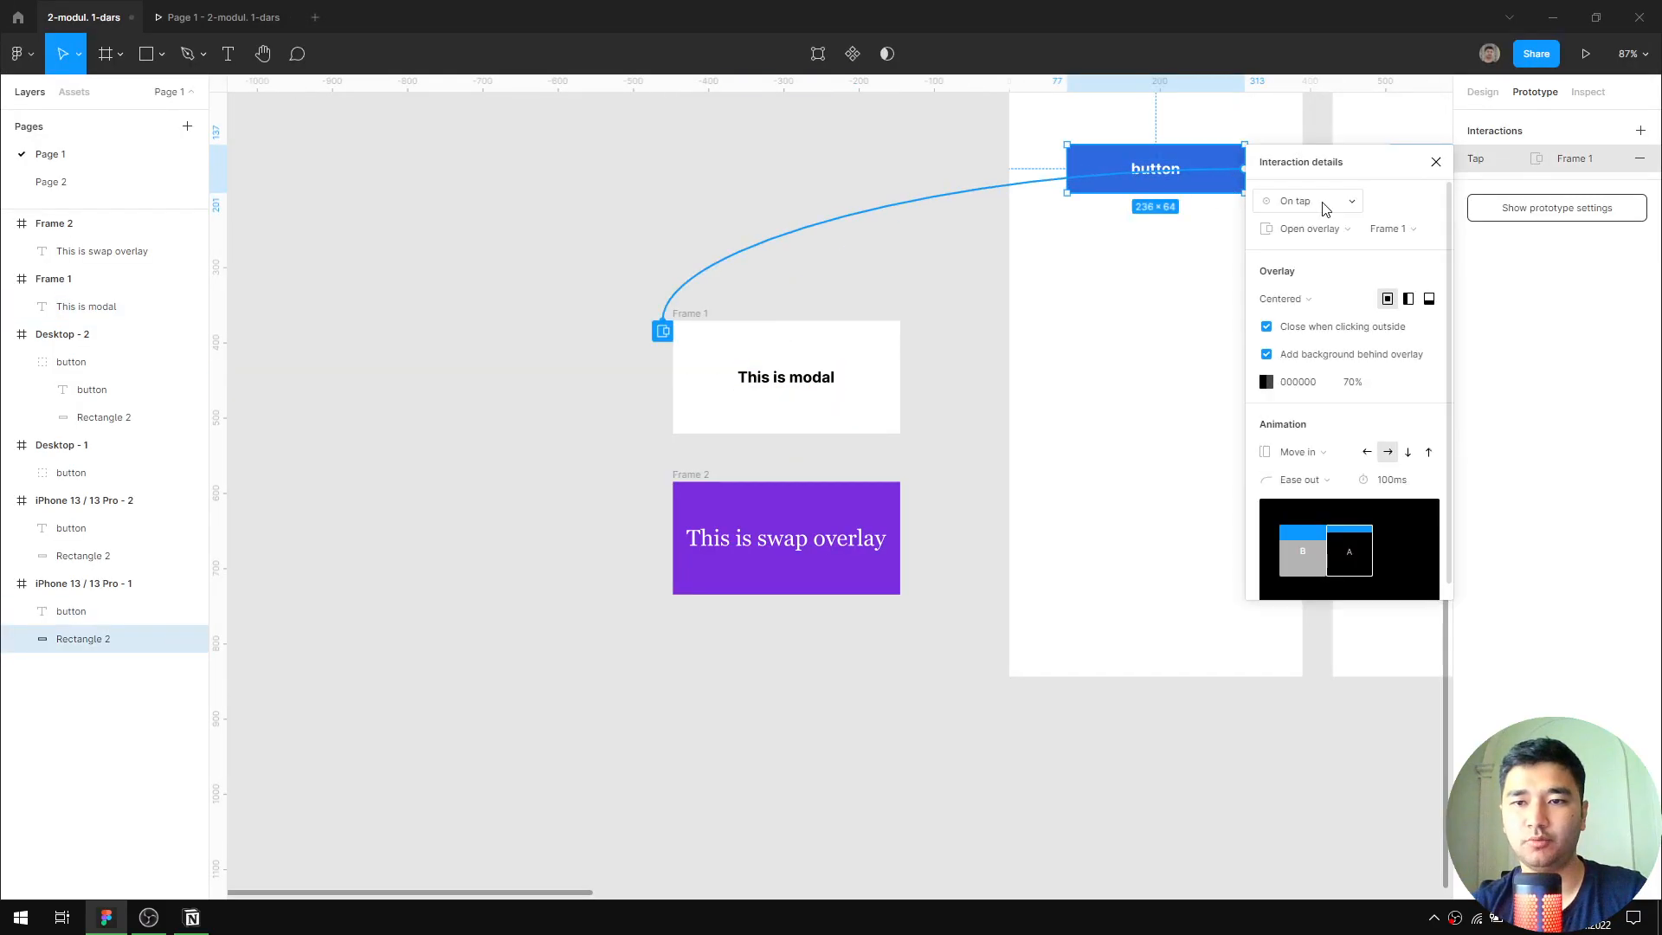
Preview the prototype by opening the modal from the button and swapping it for the second overlay, and return to the design file
left_click(228, 22)
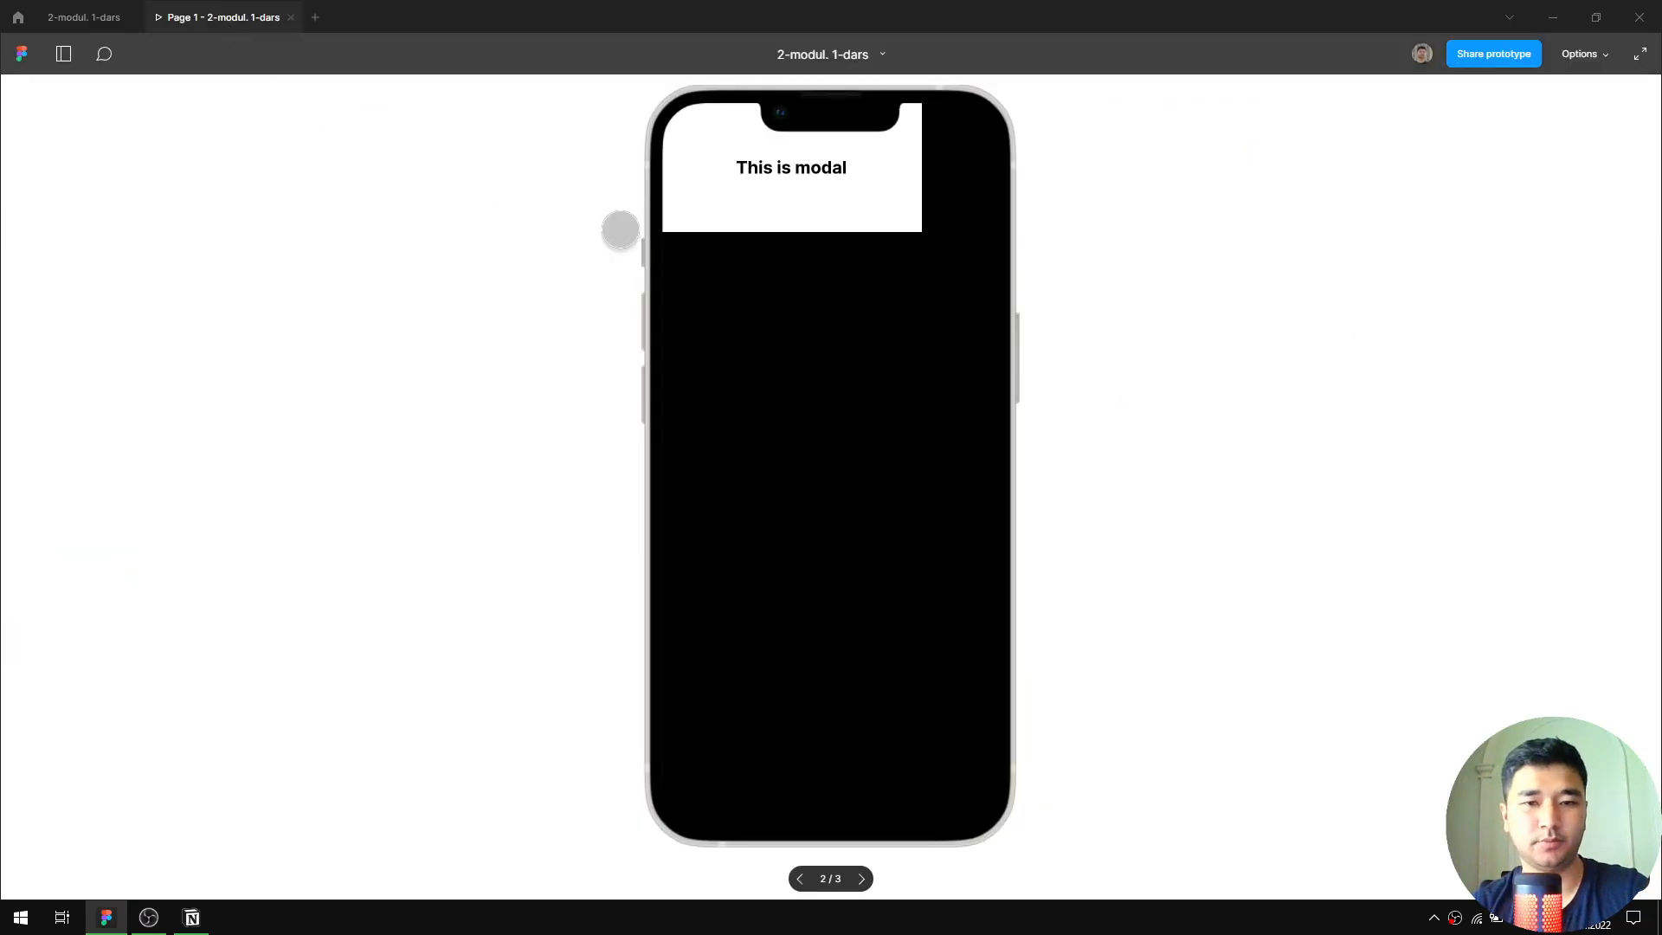
left_click(835, 257)
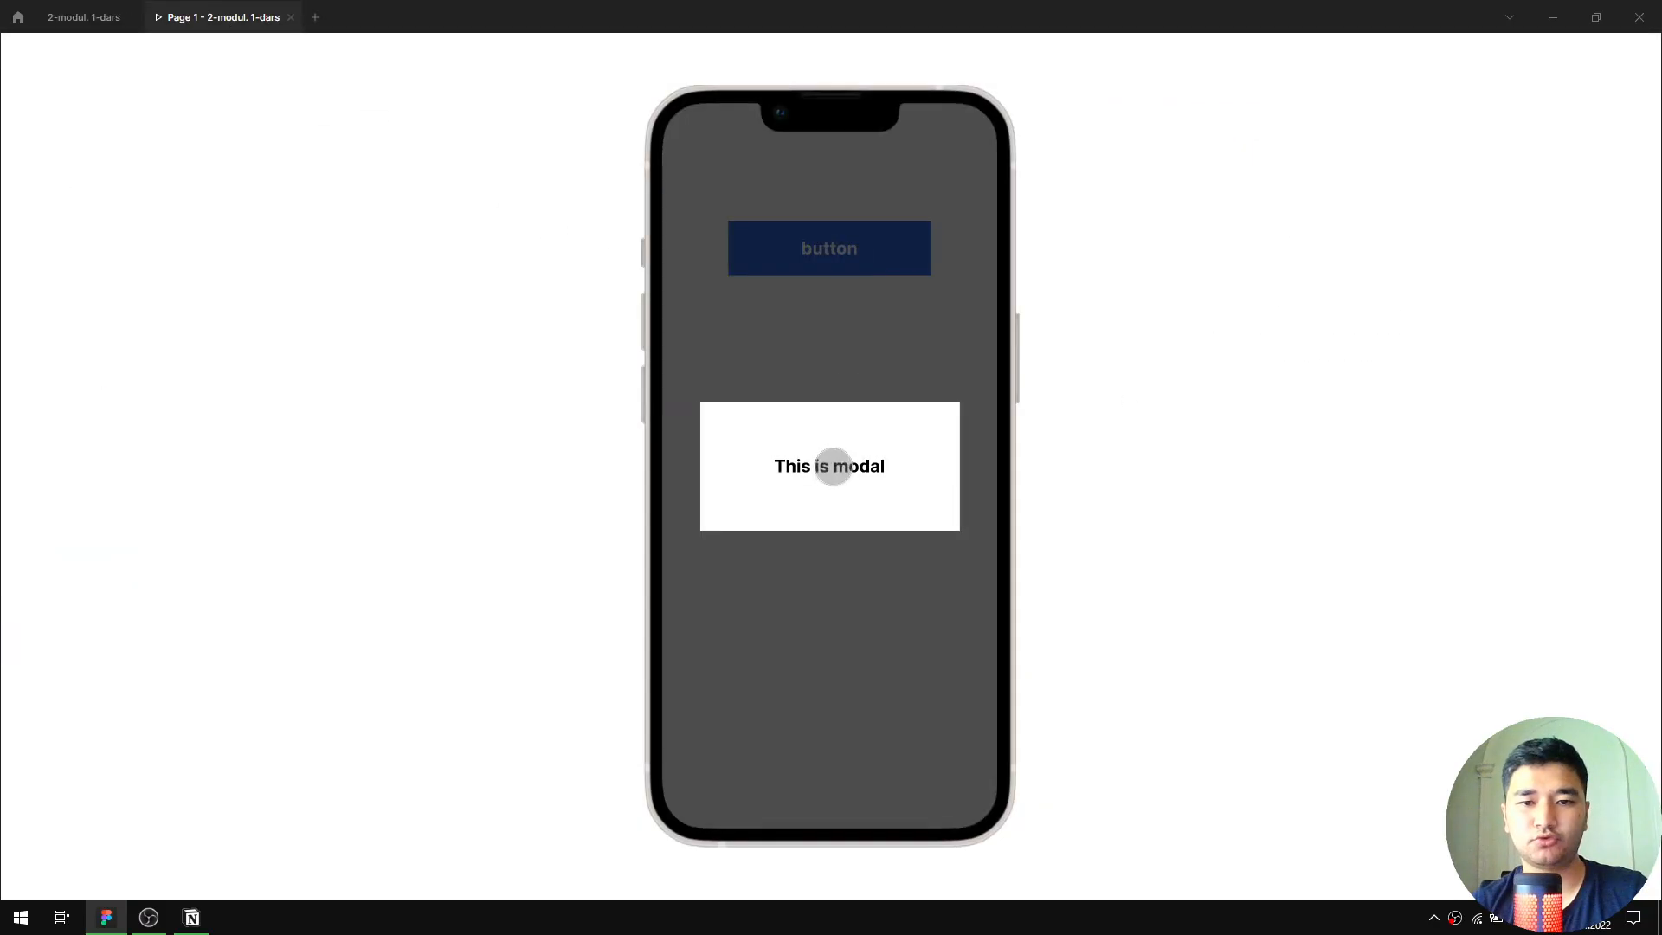
left_click(833, 467)
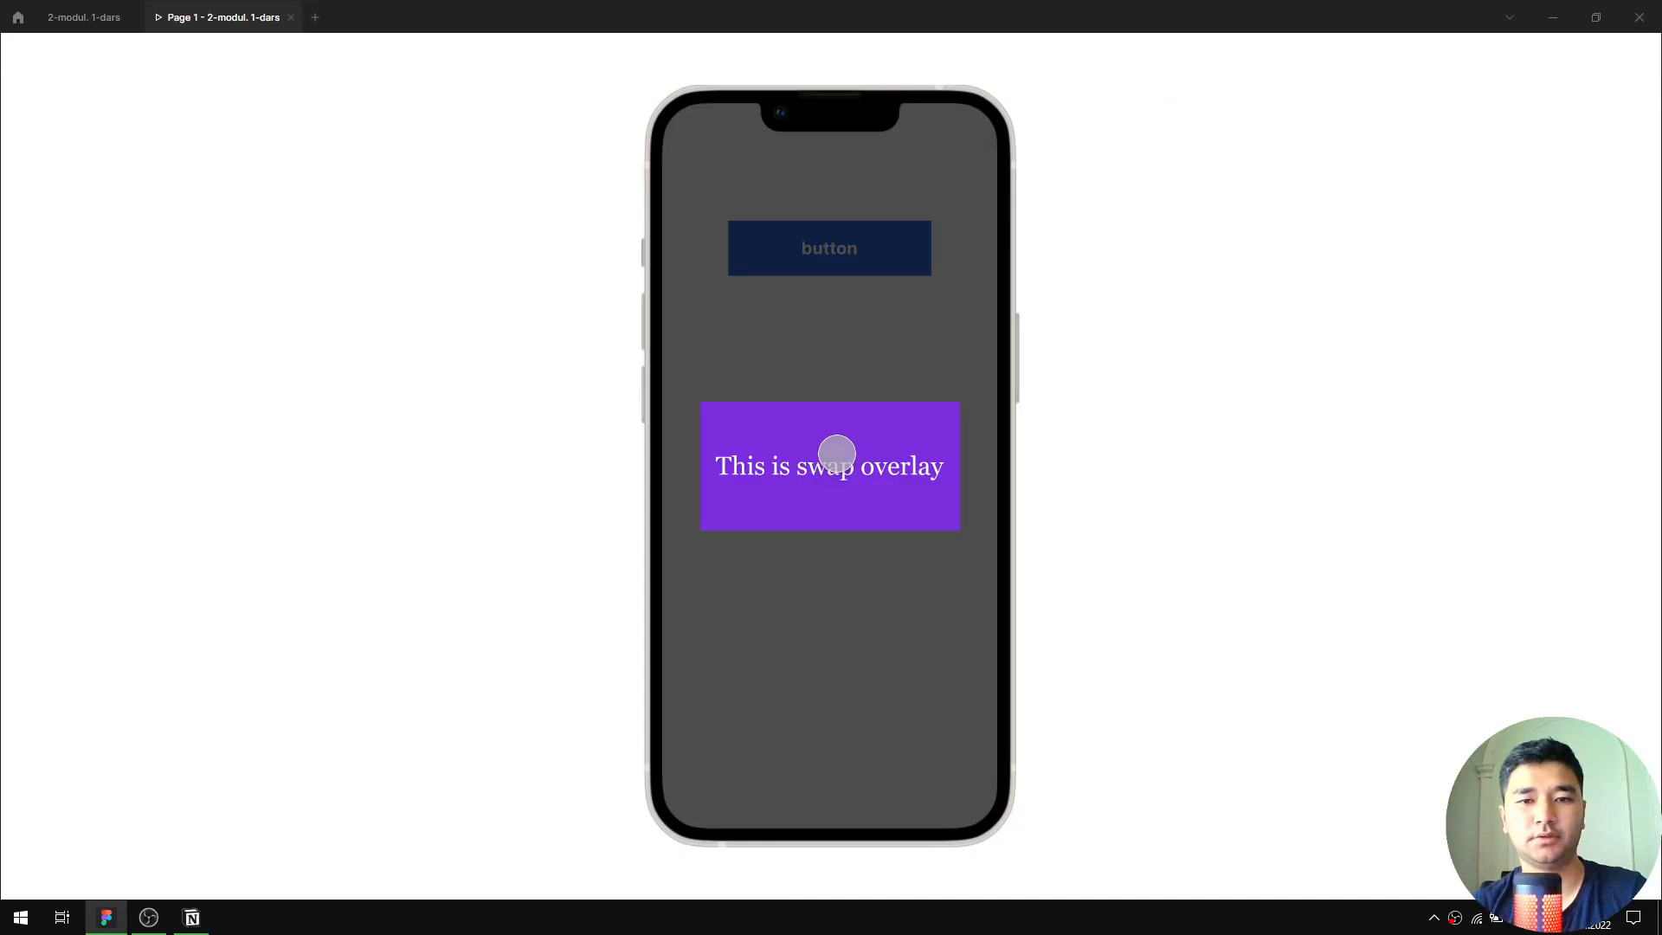
left_click(86, 19)
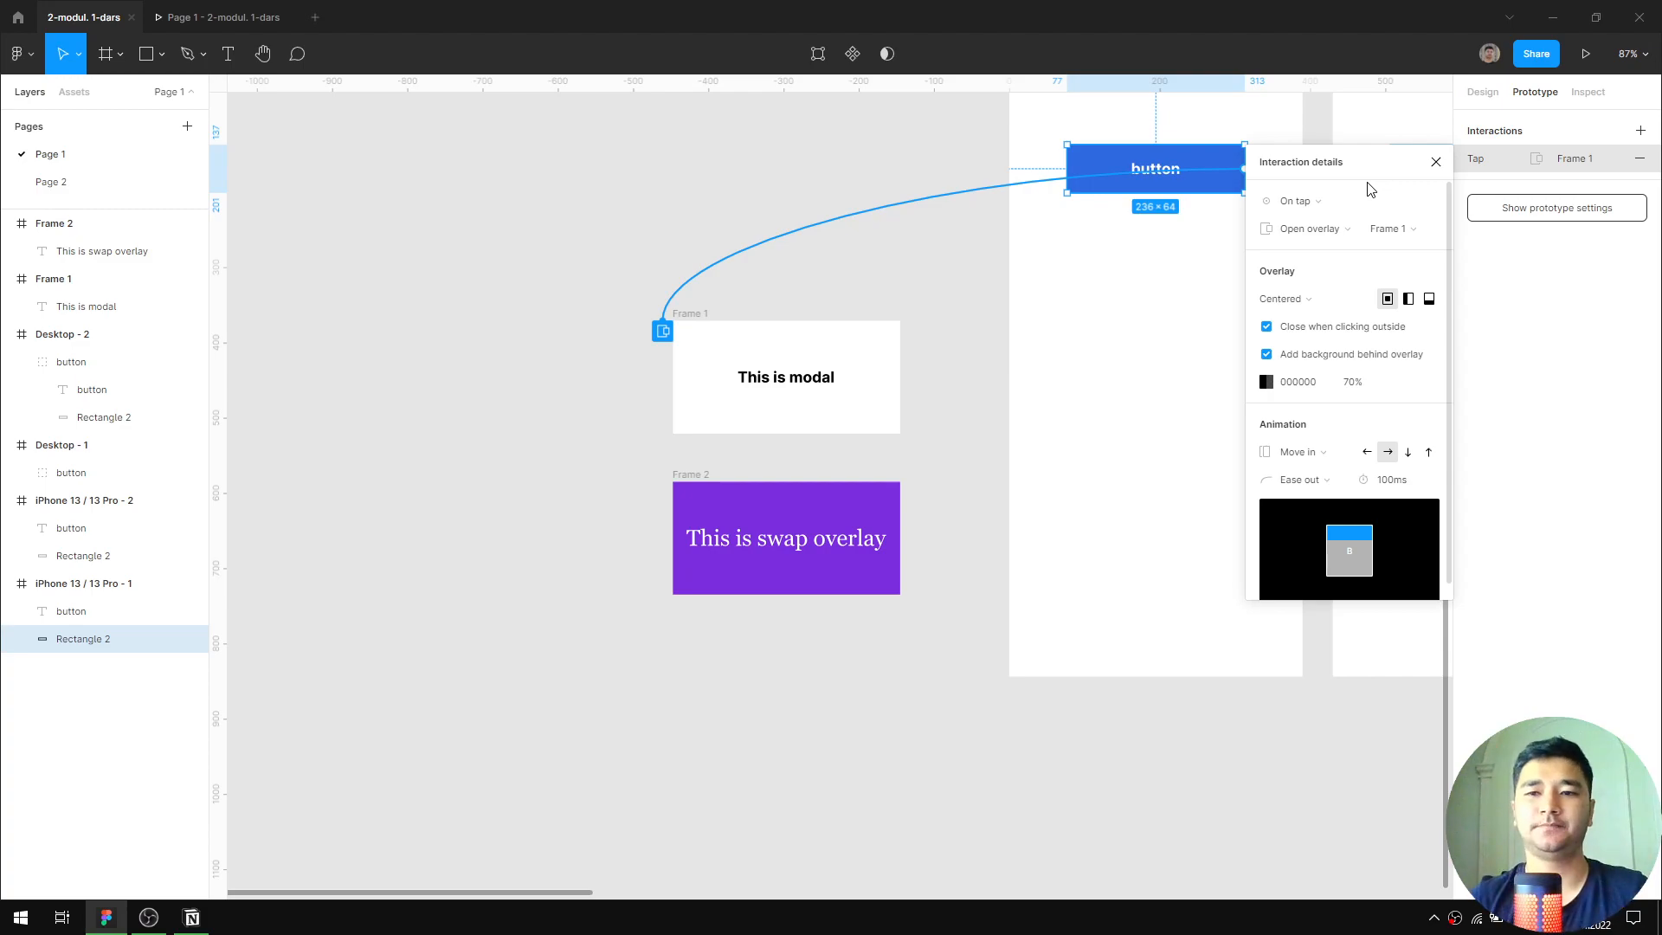
left_click(250, 26)
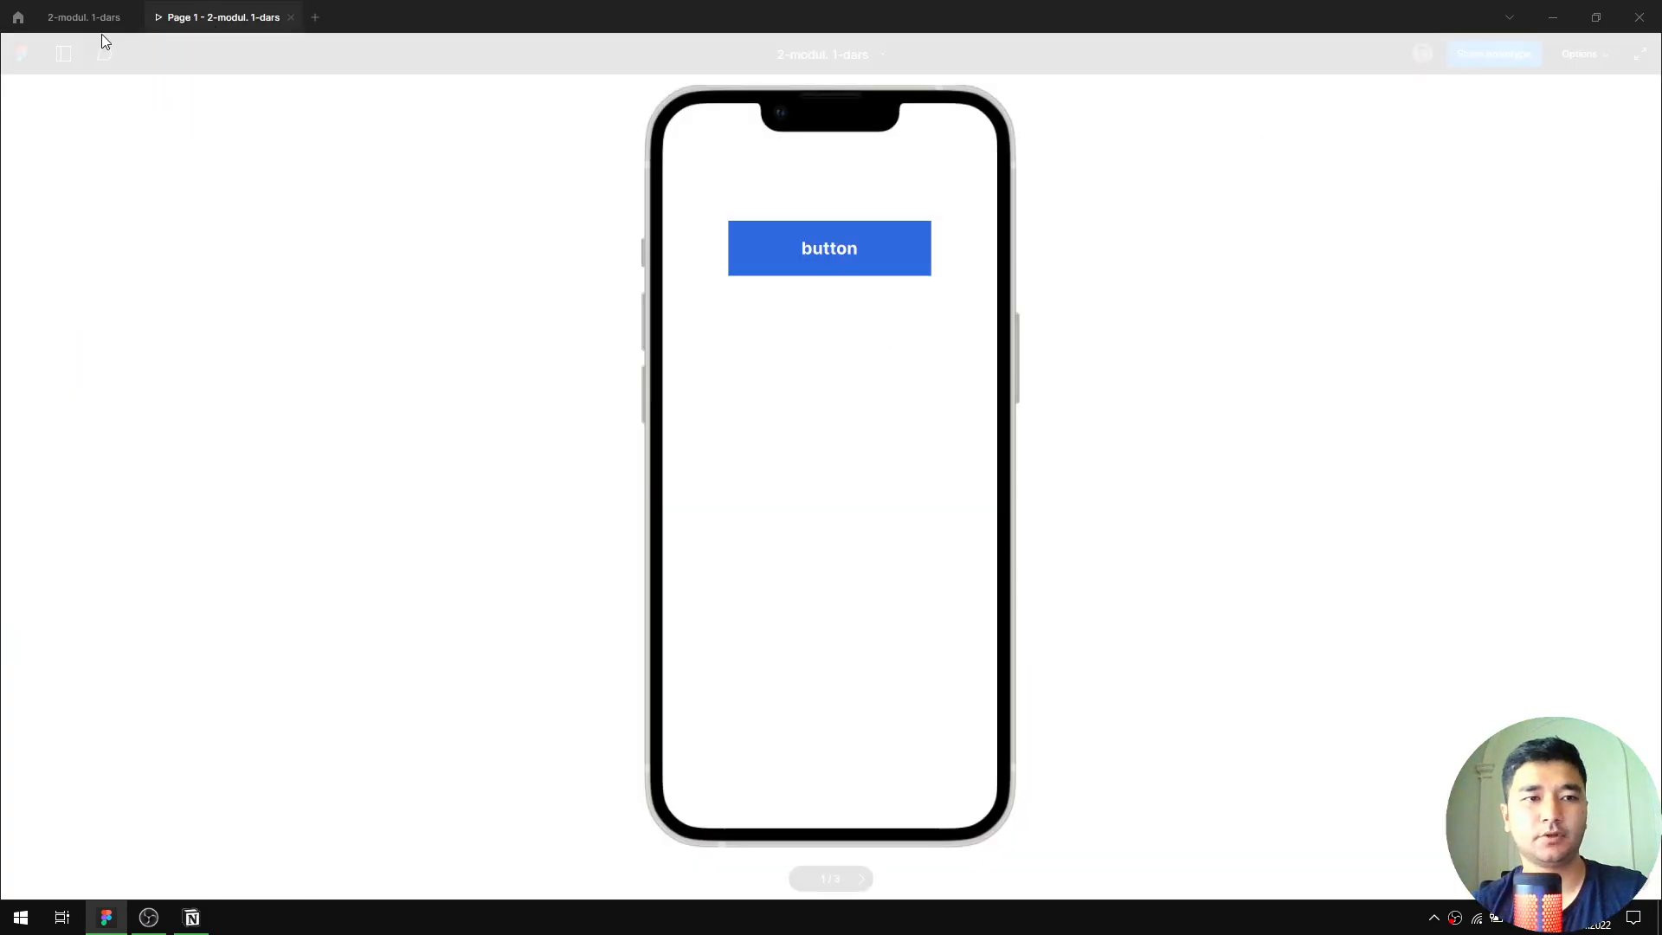
left_click(97, 19)
Set the opacity of the background behind the button's overlay to 50%
scroll(876, 381, "up", 2)
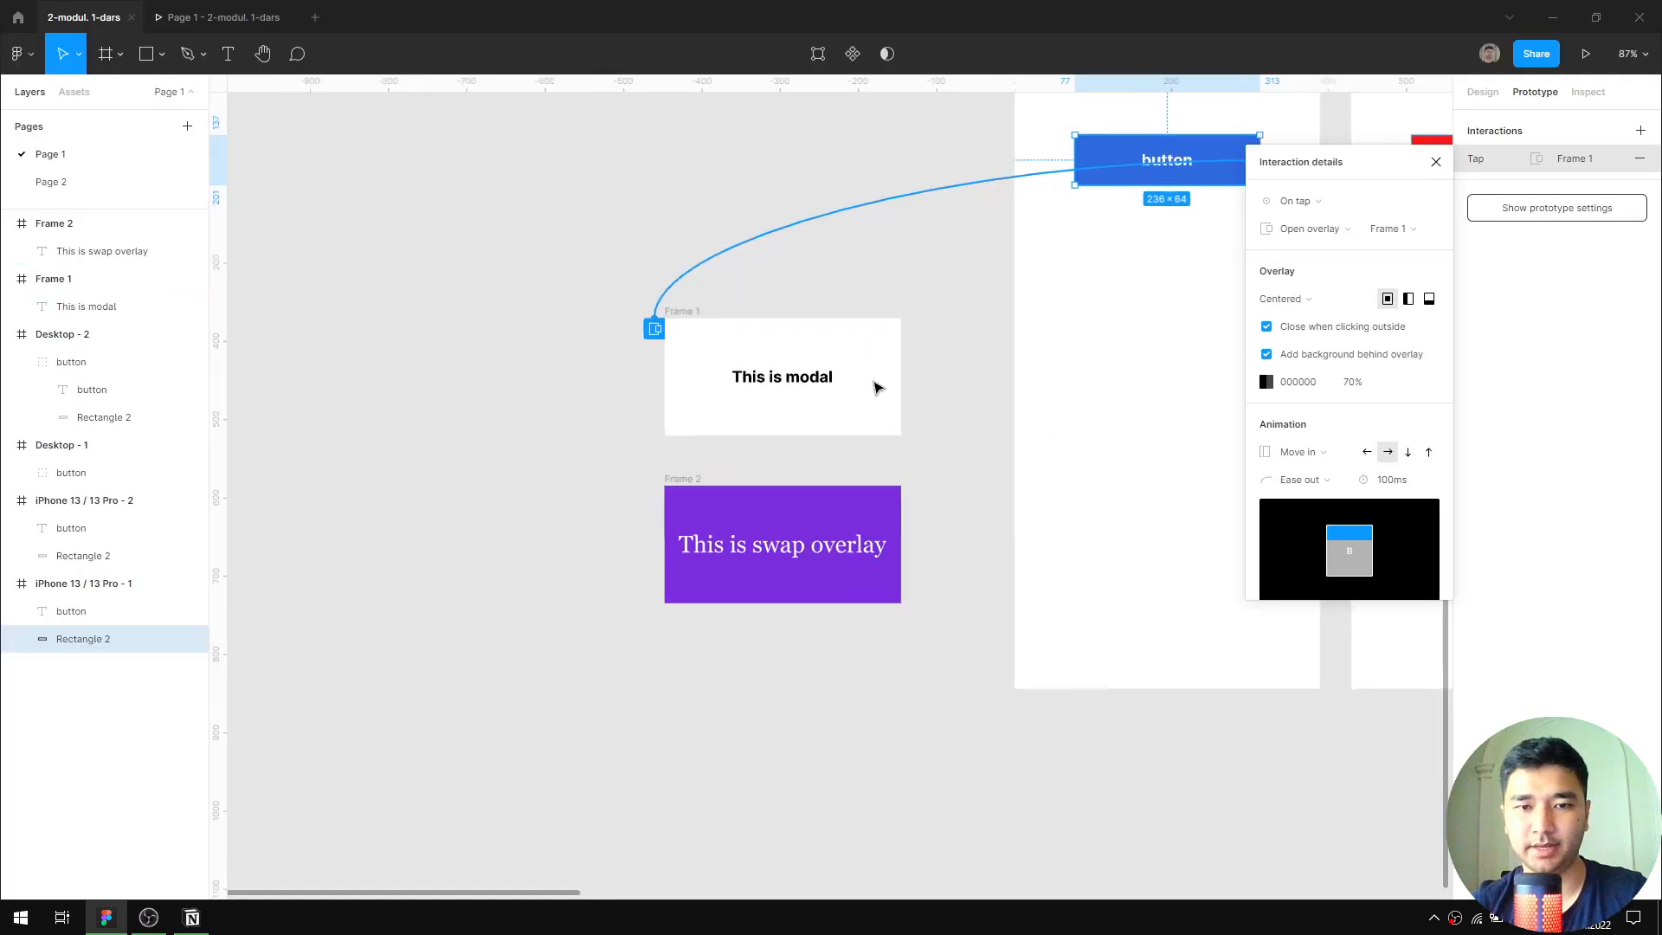
left_click(1371, 383)
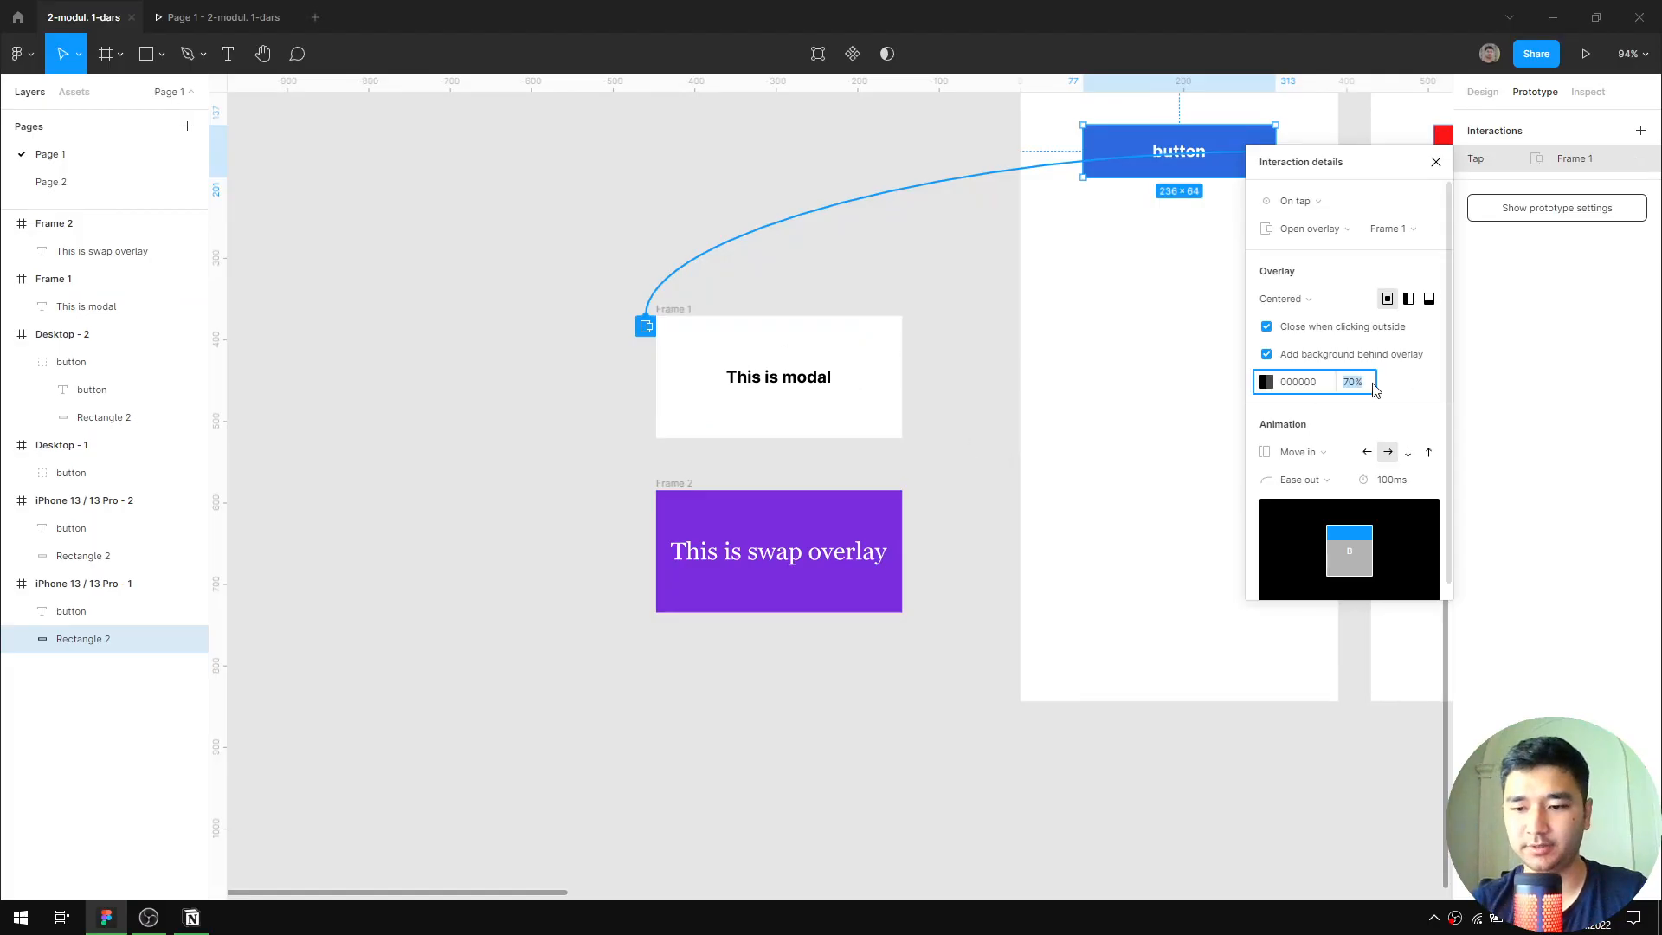
key("Return")
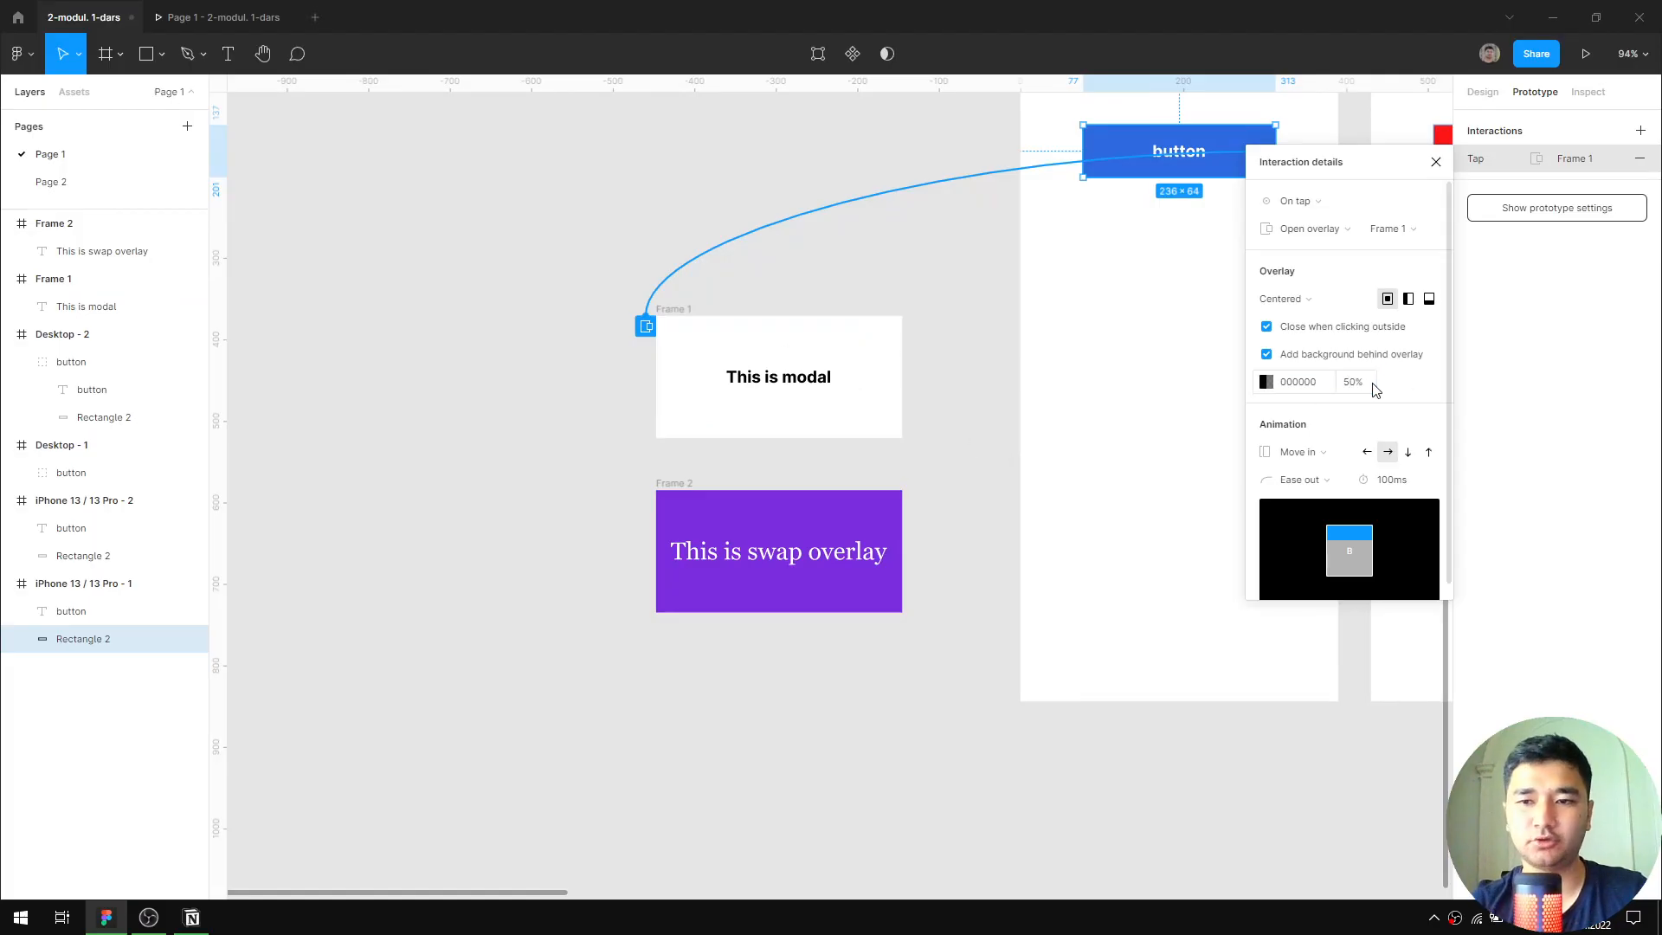
Set the button's Move in animation to the upward direction with a duration of 150 ms
left_click(1428, 451)
left_click(1397, 483)
type("10")
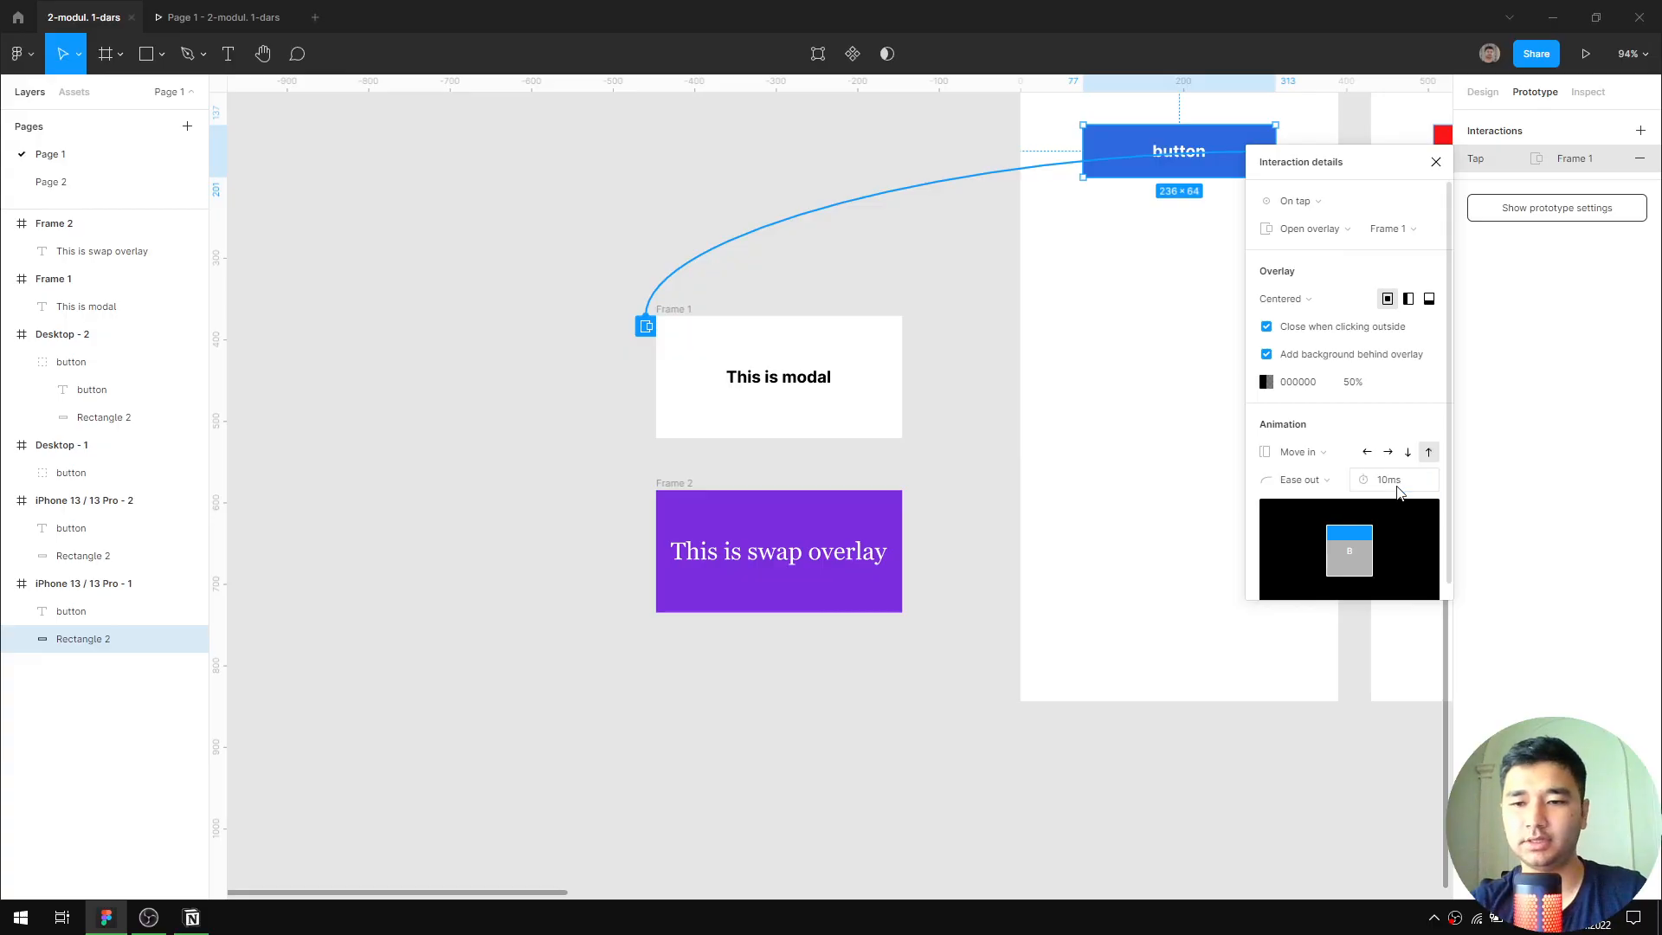
key("Return")
type("150")
key("Return")
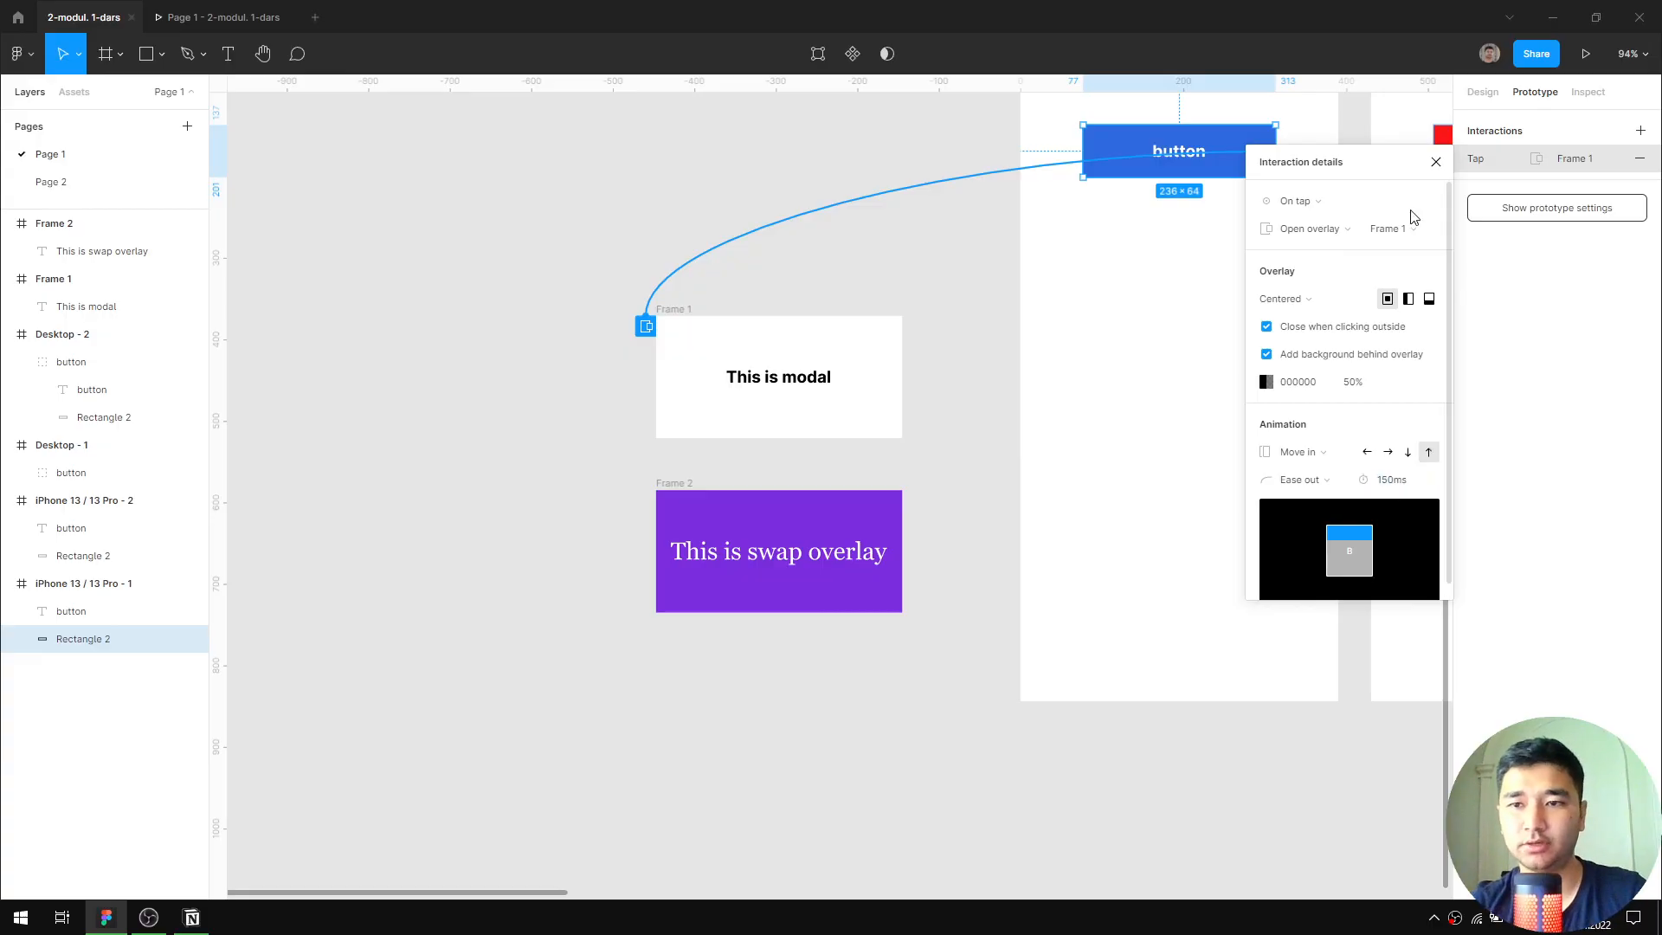
Set the animation of the "This is modal" text's Swap overlay interaction to Instant
left_click(804, 383)
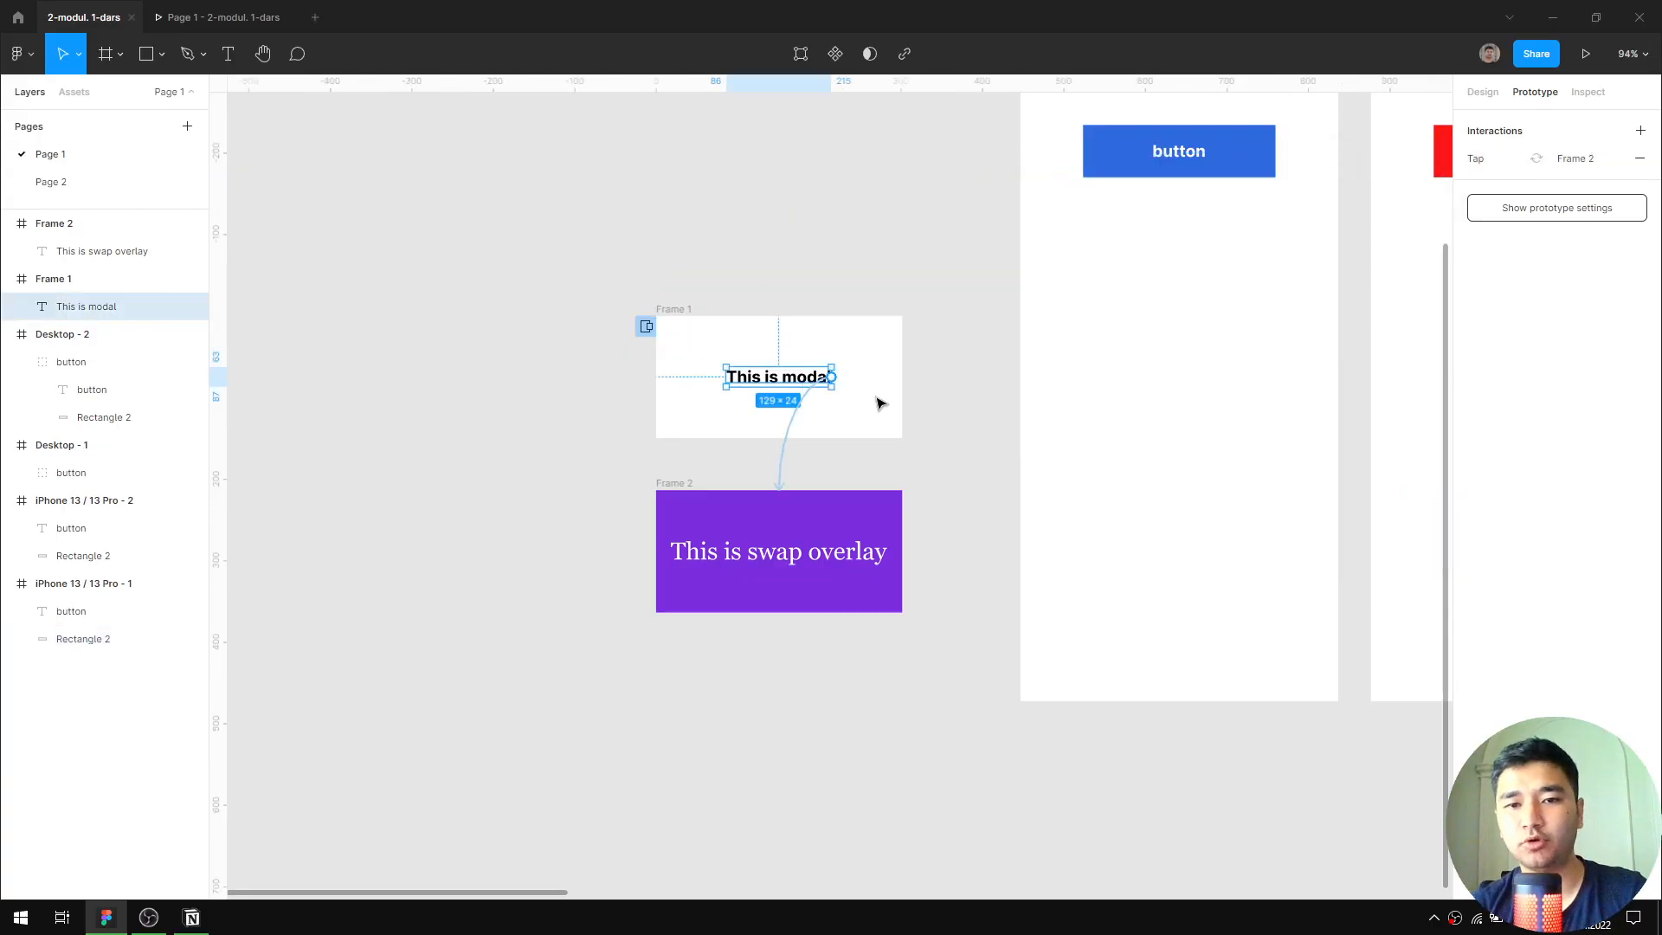
left_click(804, 418)
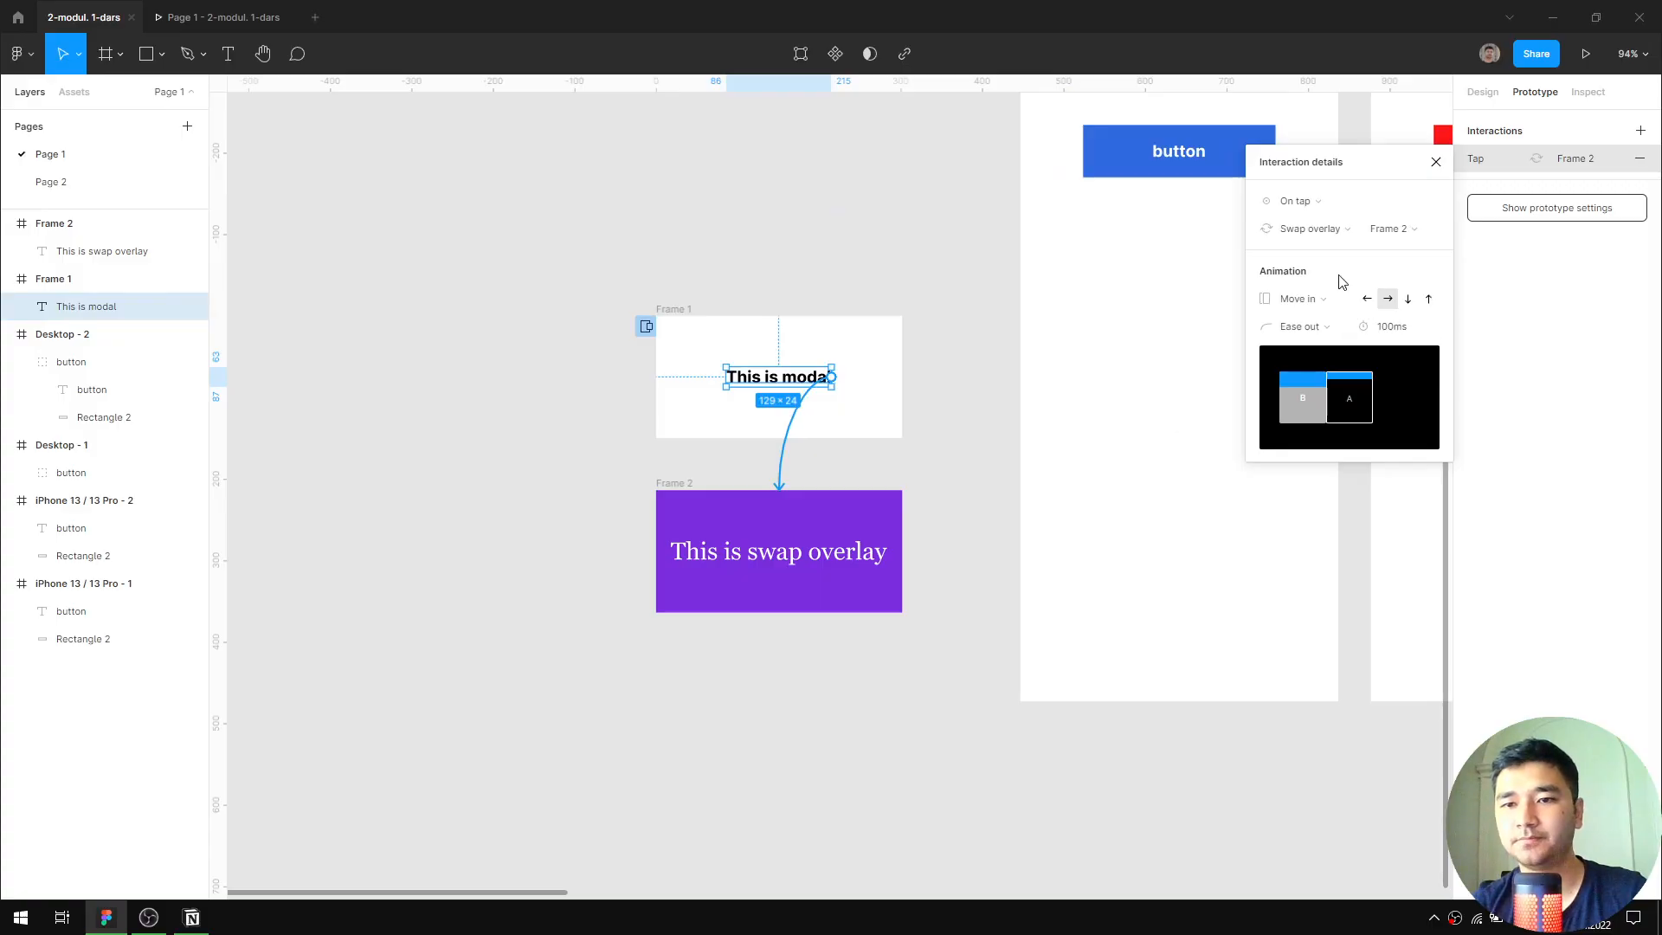
left_click(1324, 299)
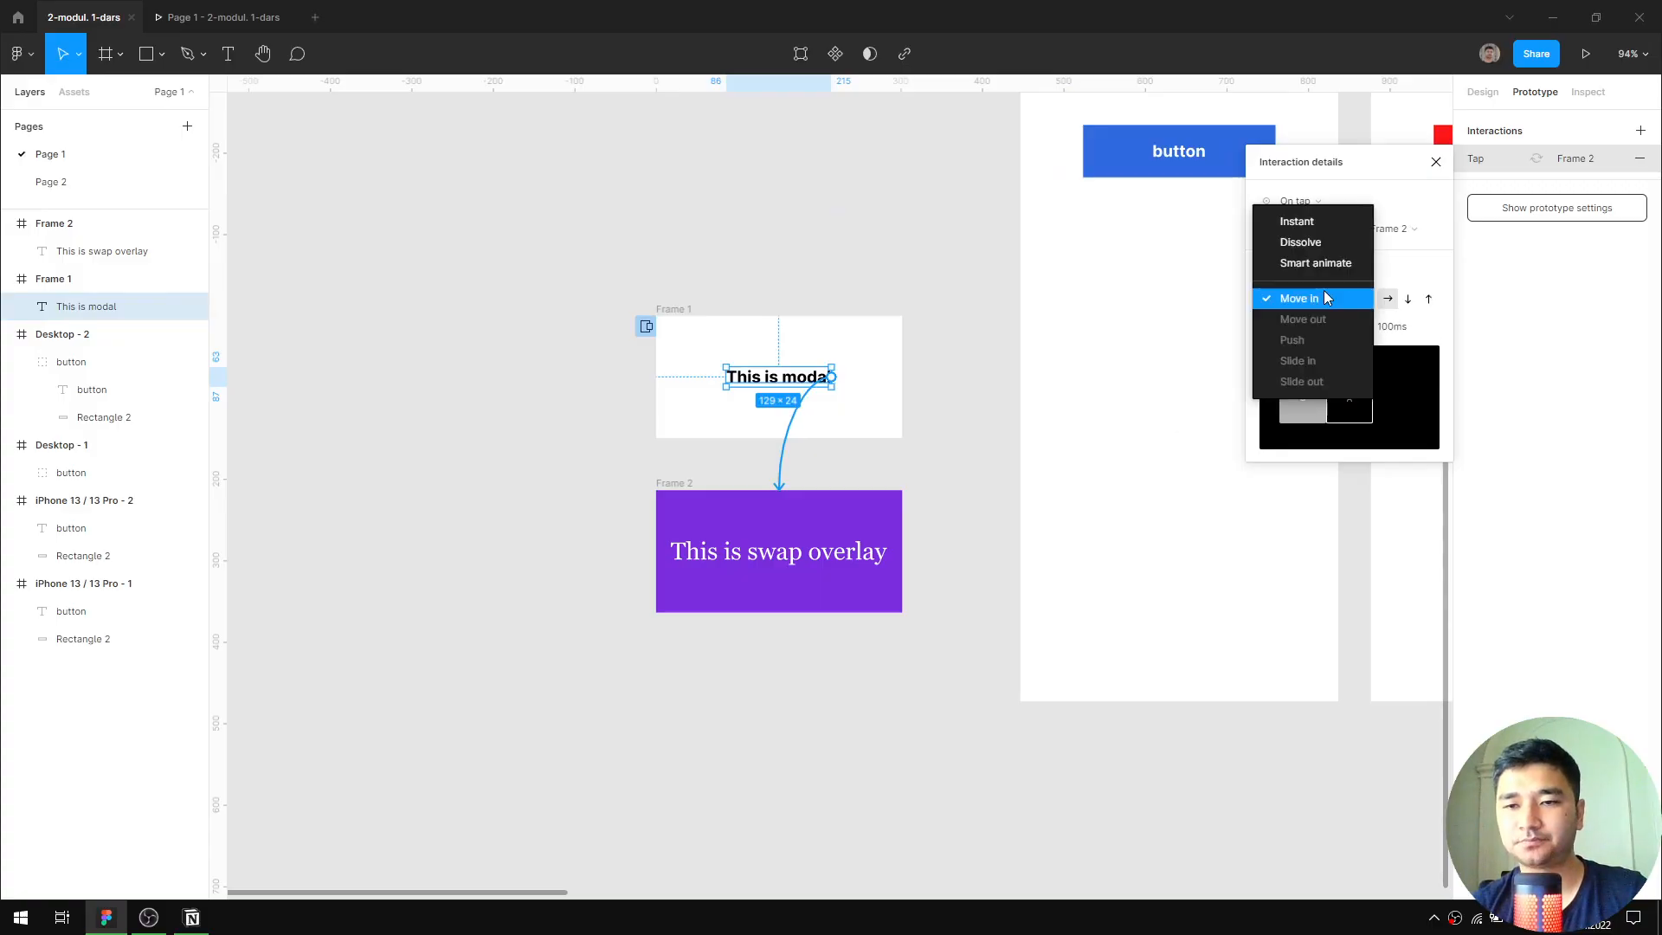
left_click(1309, 224)
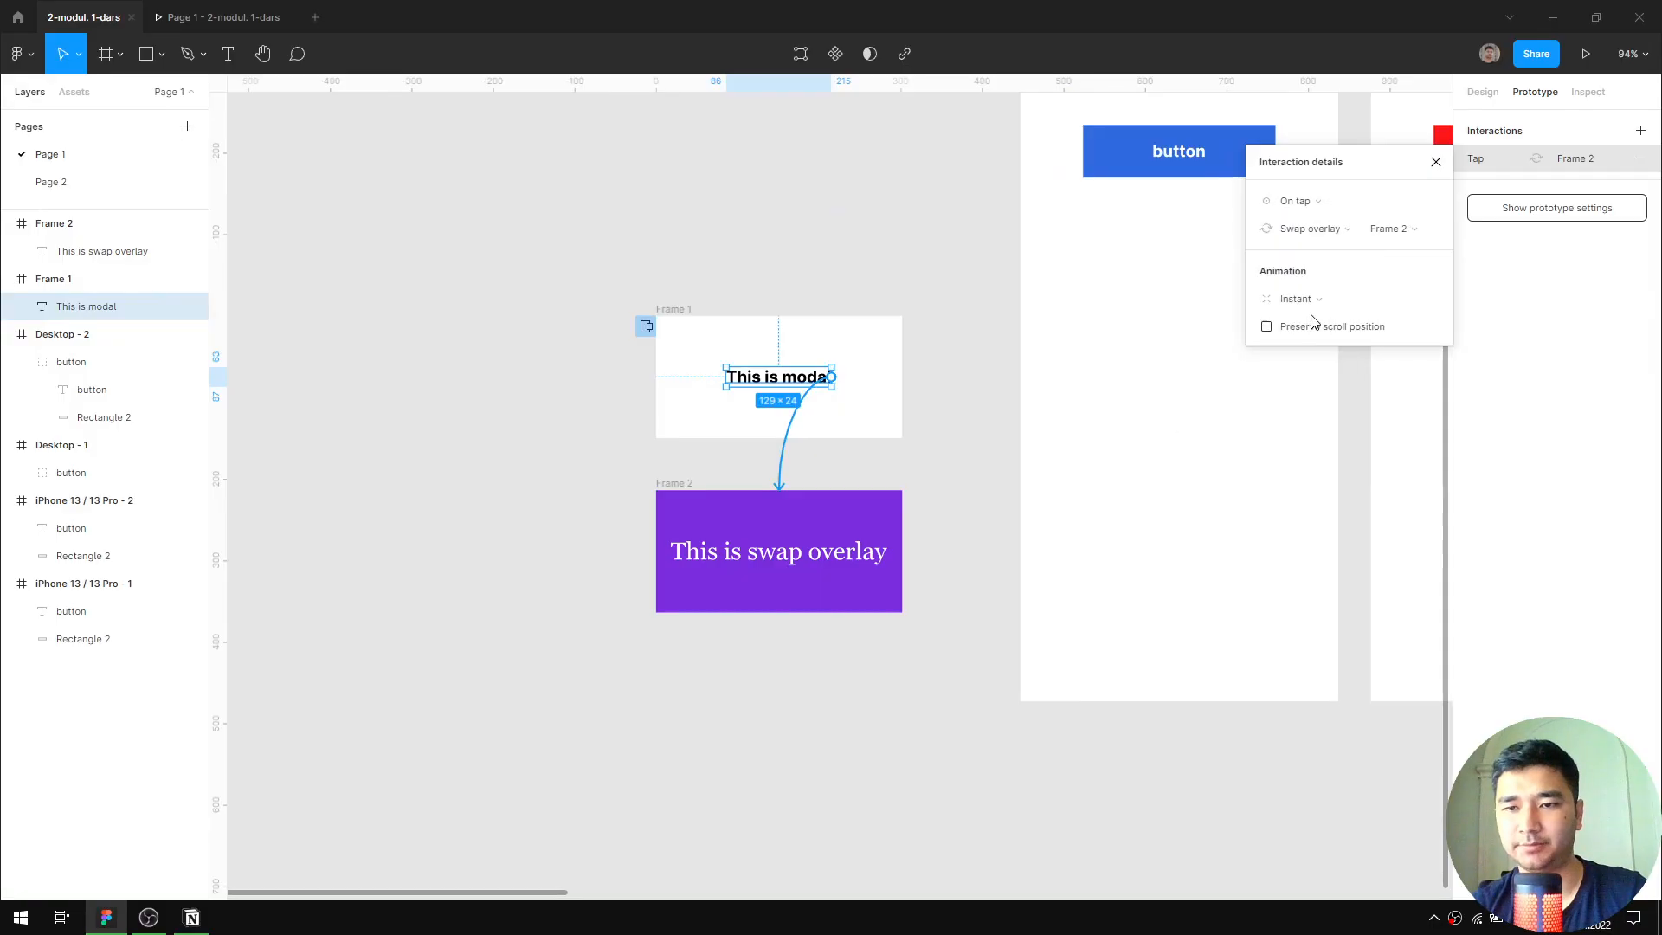
Preview the instant swap twice by opening the modal, tapping its text, and closing the overlay between the two runs
left_click(200, 24)
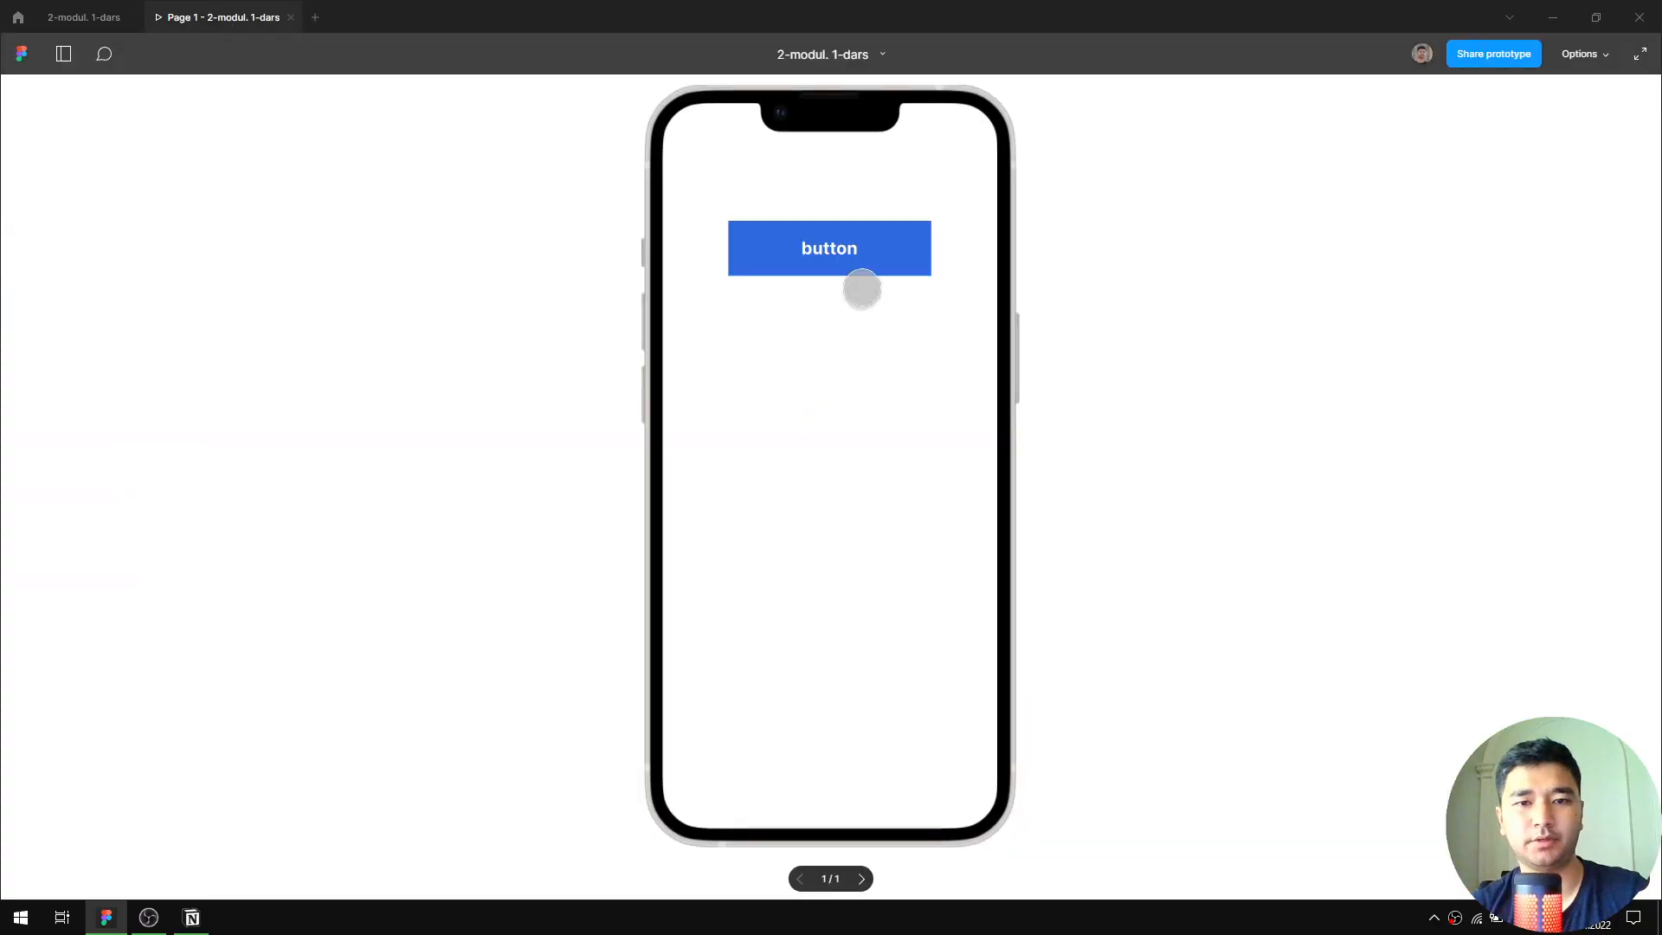
left_click(894, 268)
left_click(845, 467)
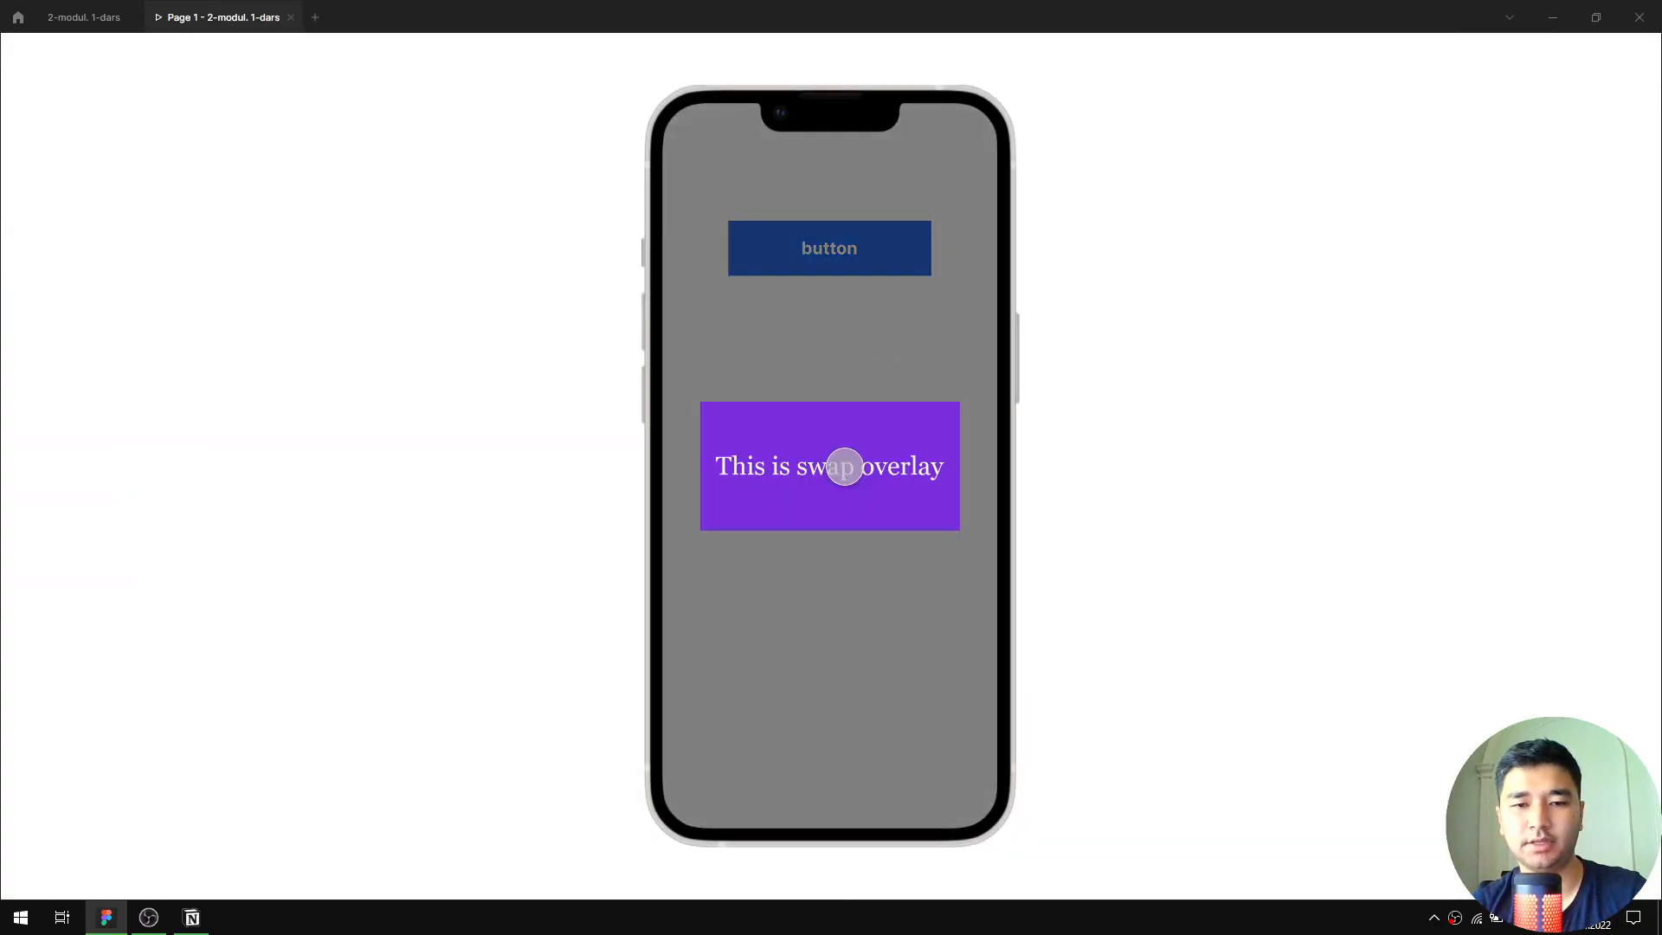
left_click(876, 396)
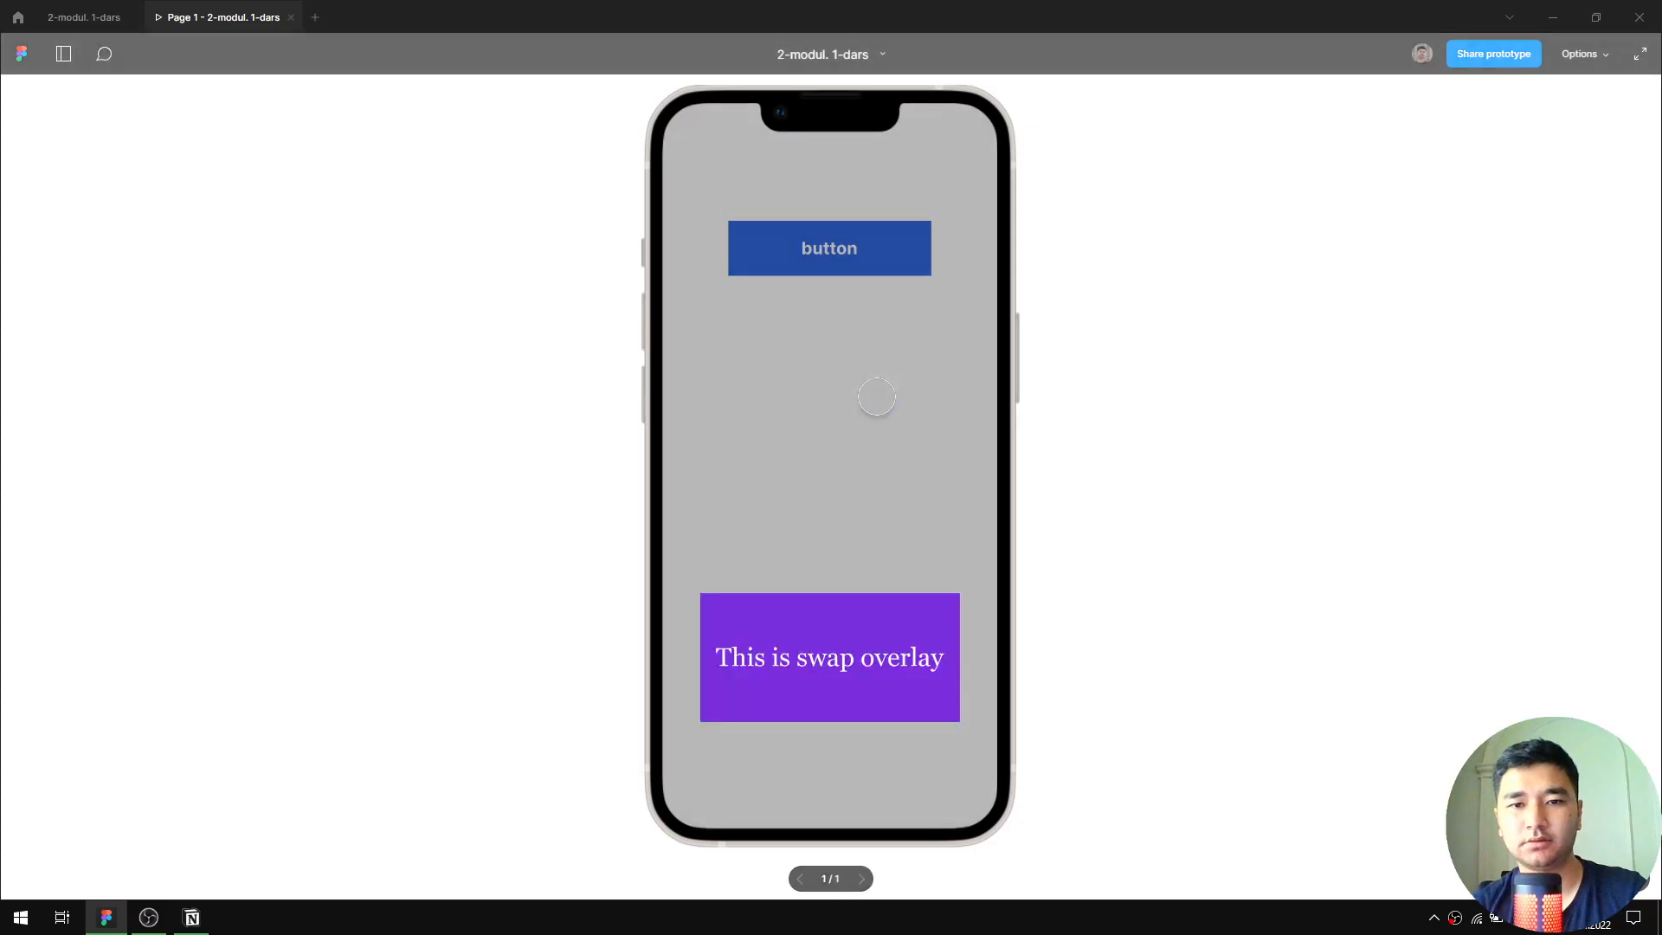
left_click(845, 248)
left_click(852, 468)
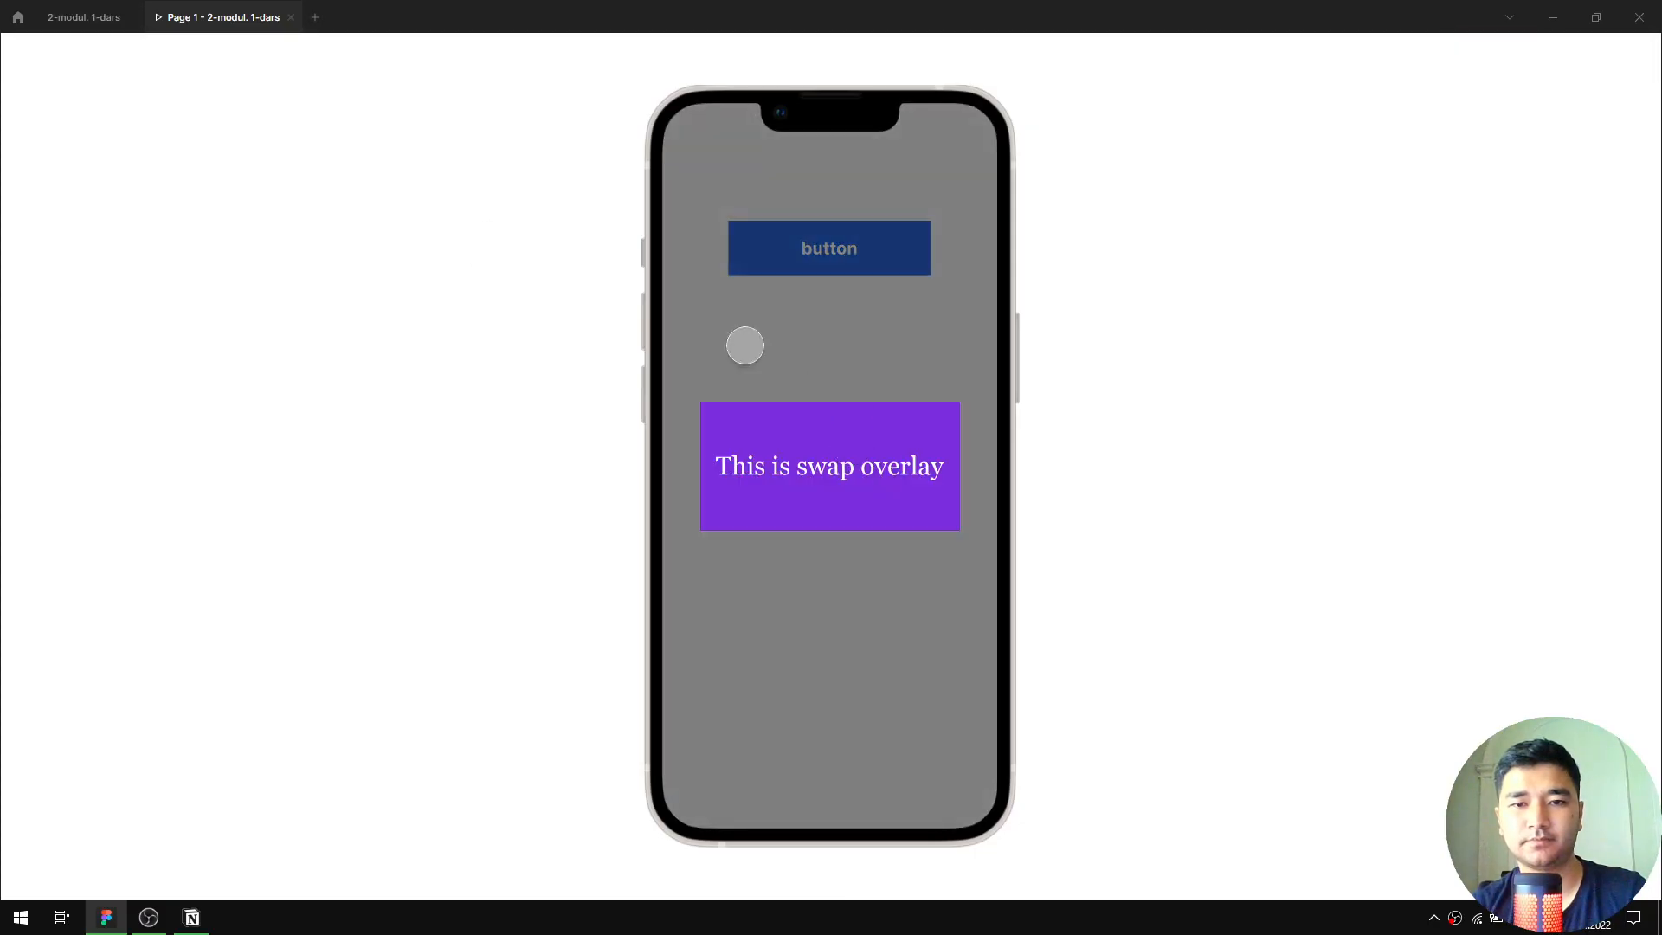
Set the animation of the "This is modal" text's Swap overlay interaction to Smart animate
left_click(83, 18)
left_click(1298, 298)
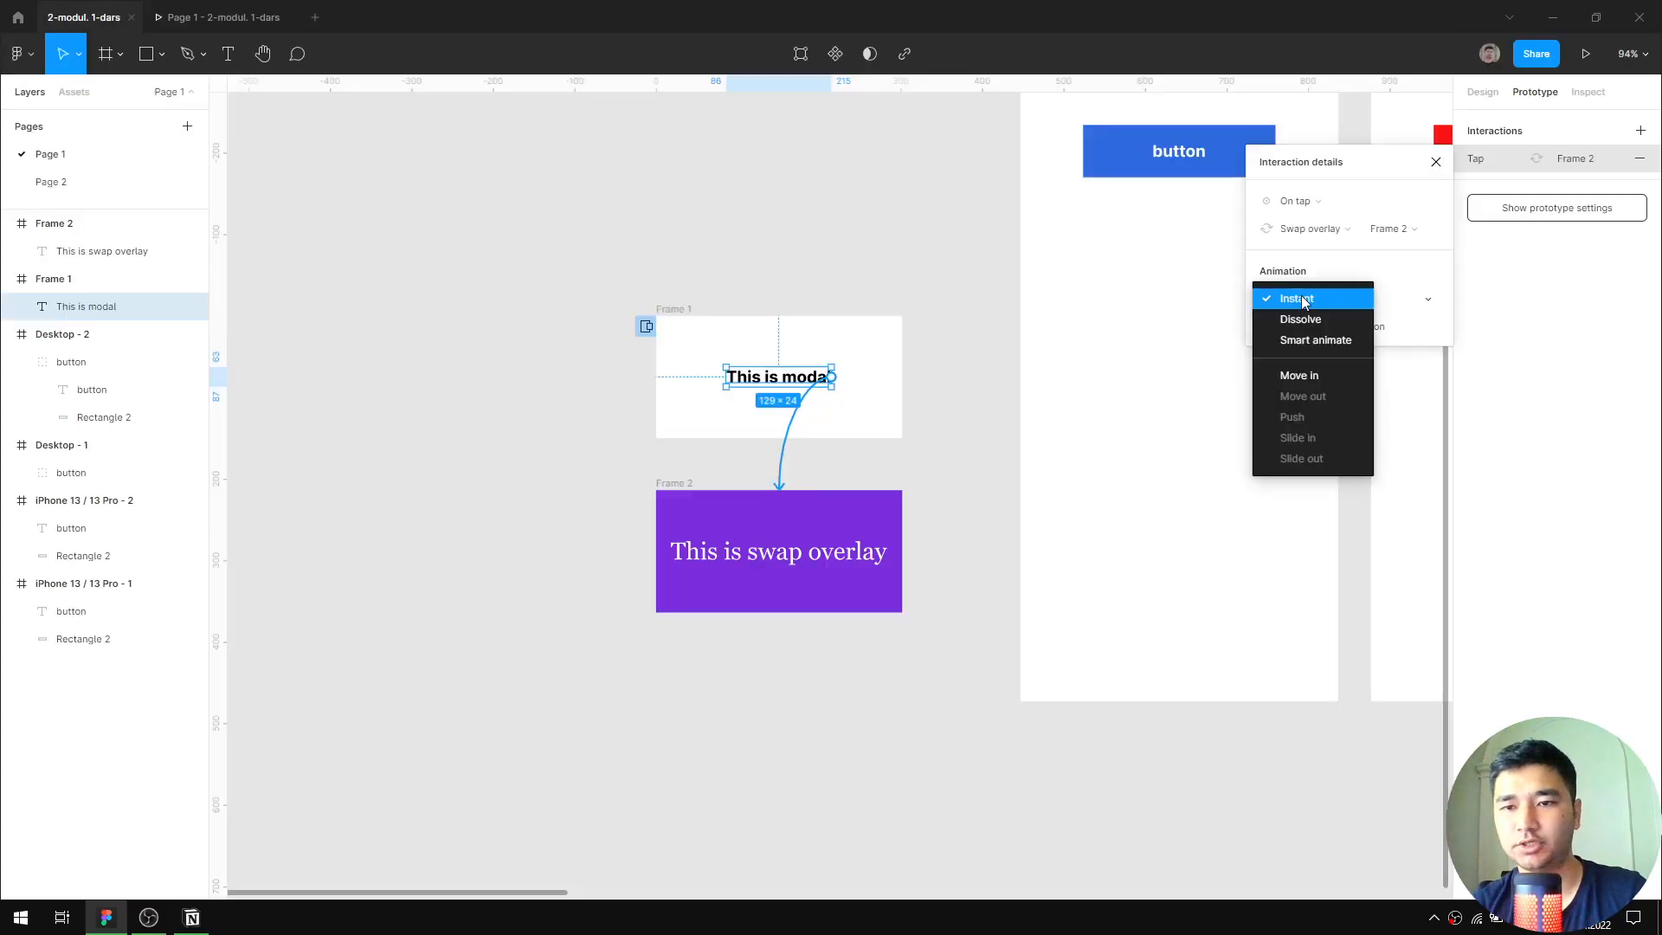
left_click(1324, 342)
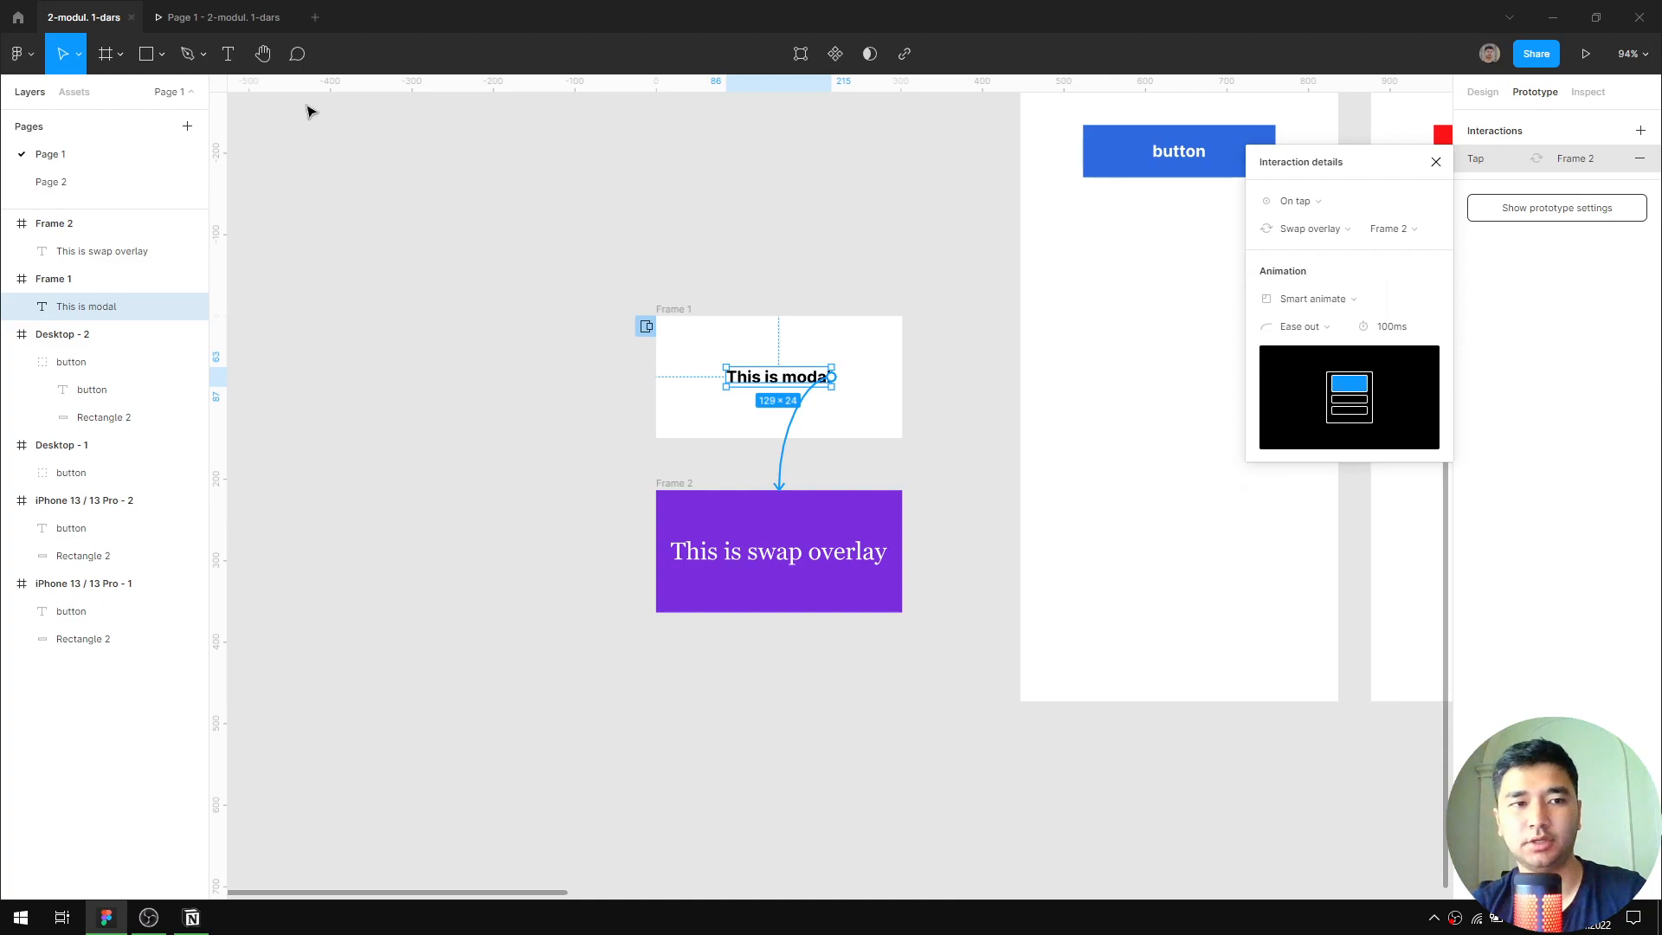
Preview the Smart animate swap by opening the modal from the button and tapping the "This is modal" text
left_click(216, 17)
left_click(833, 247)
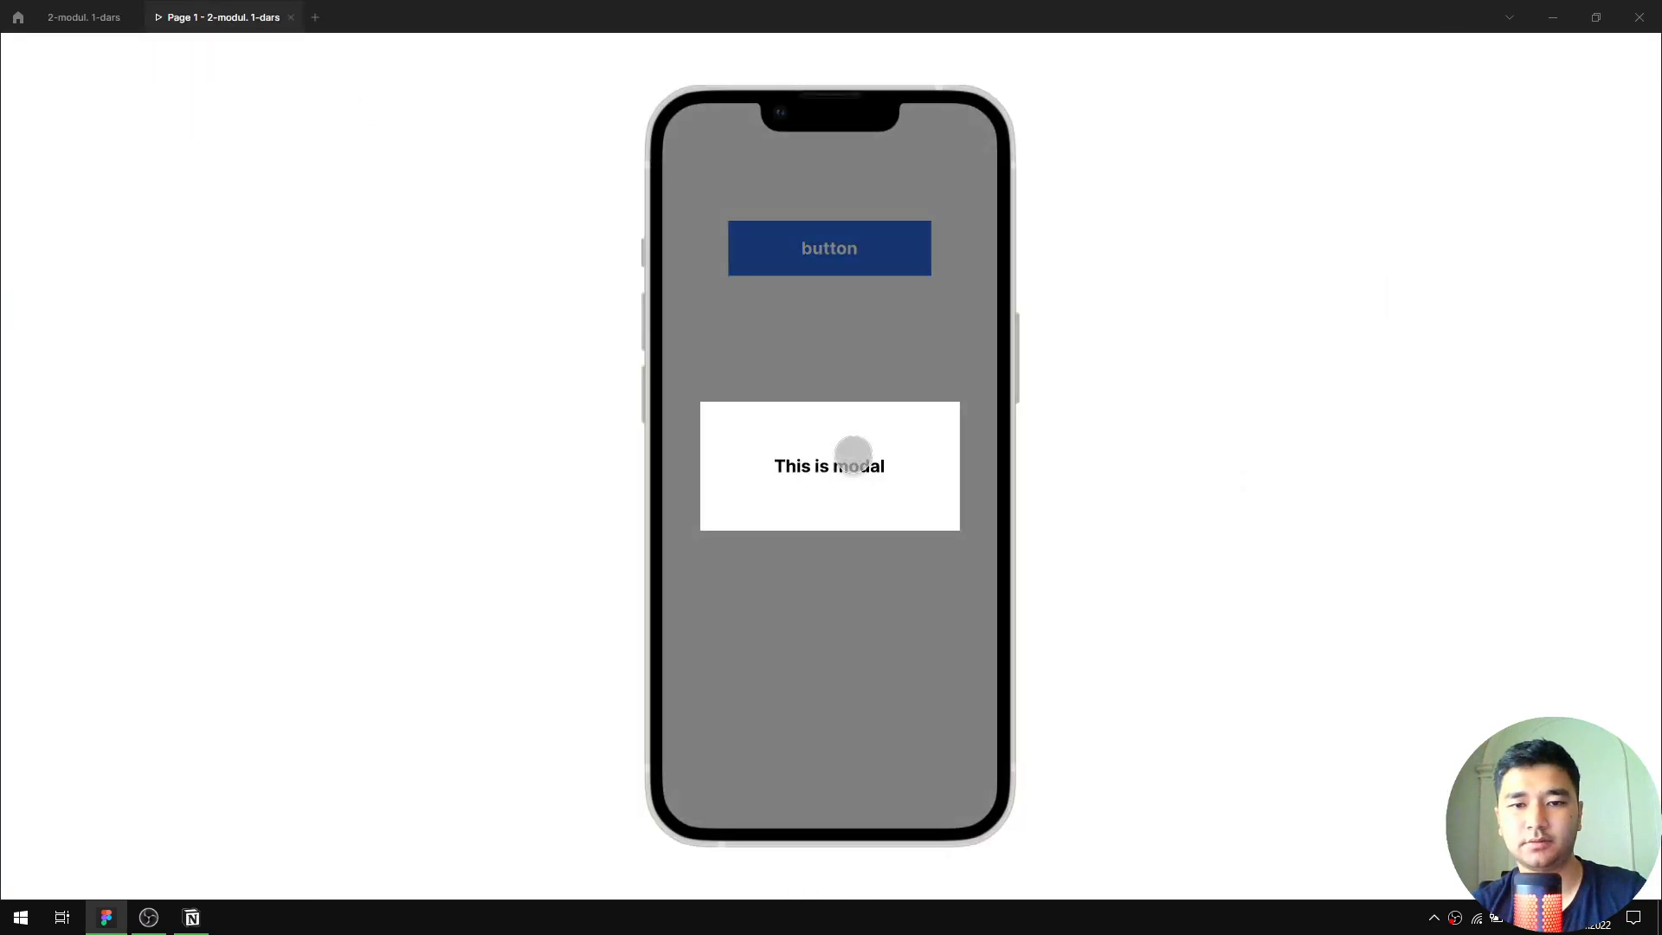
left_click(852, 454)
Set the animation of the "This is modal" text's Swap overlay interaction to Move in with the downward direction
left_click(83, 17)
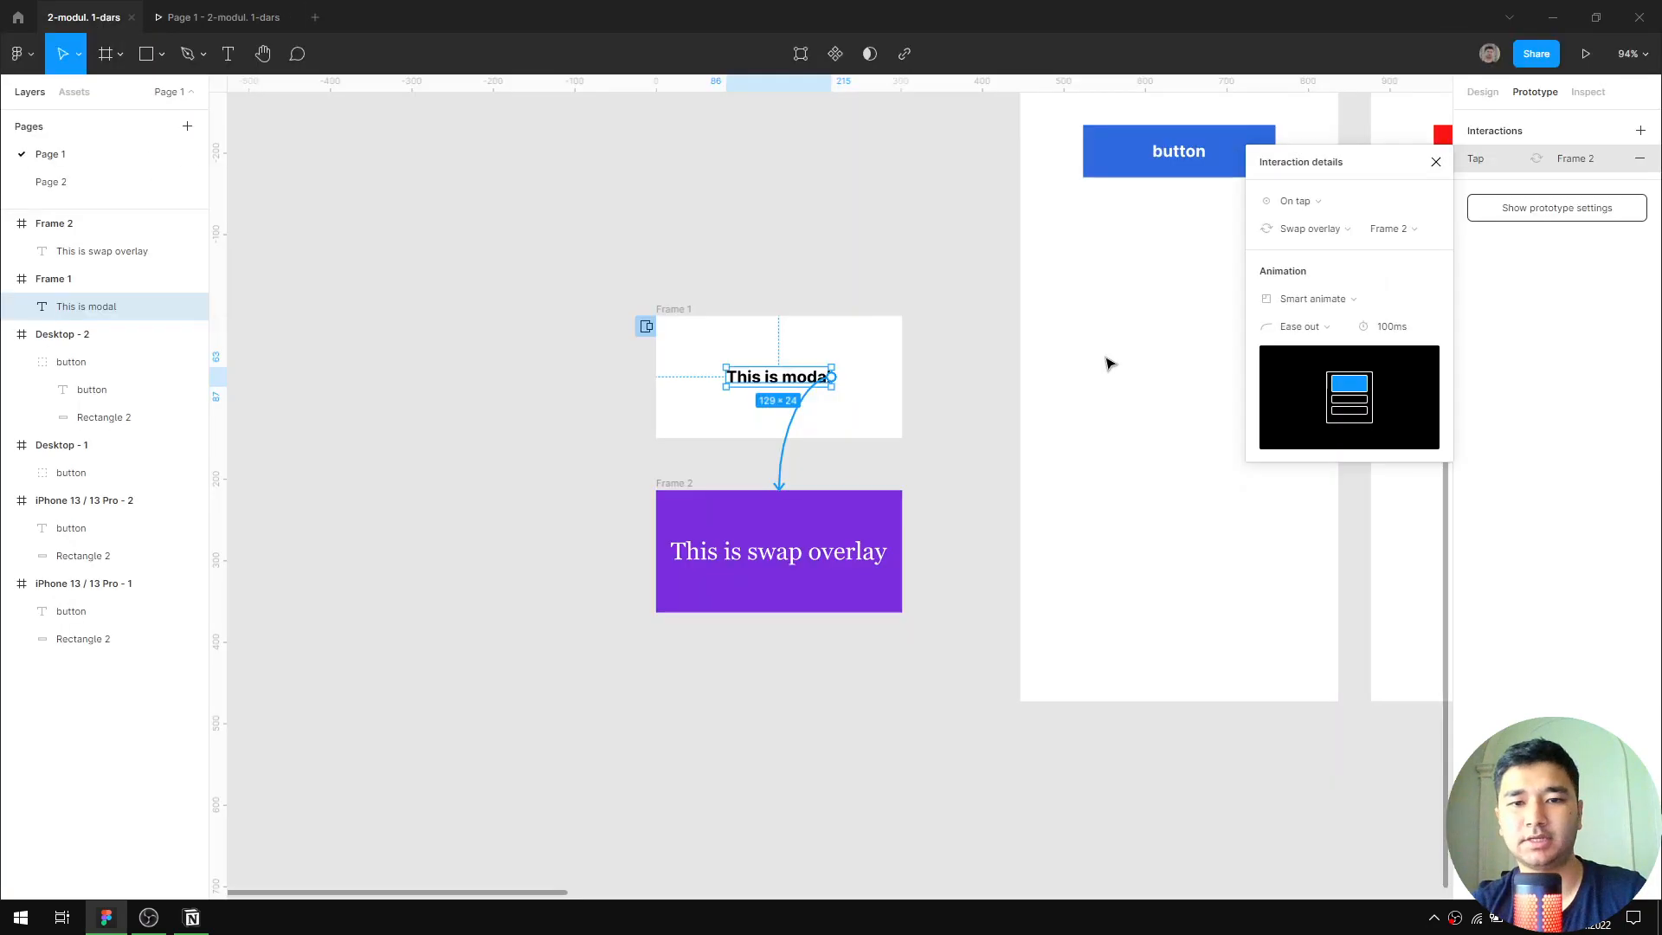
left_click(1314, 298)
left_click(1311, 330)
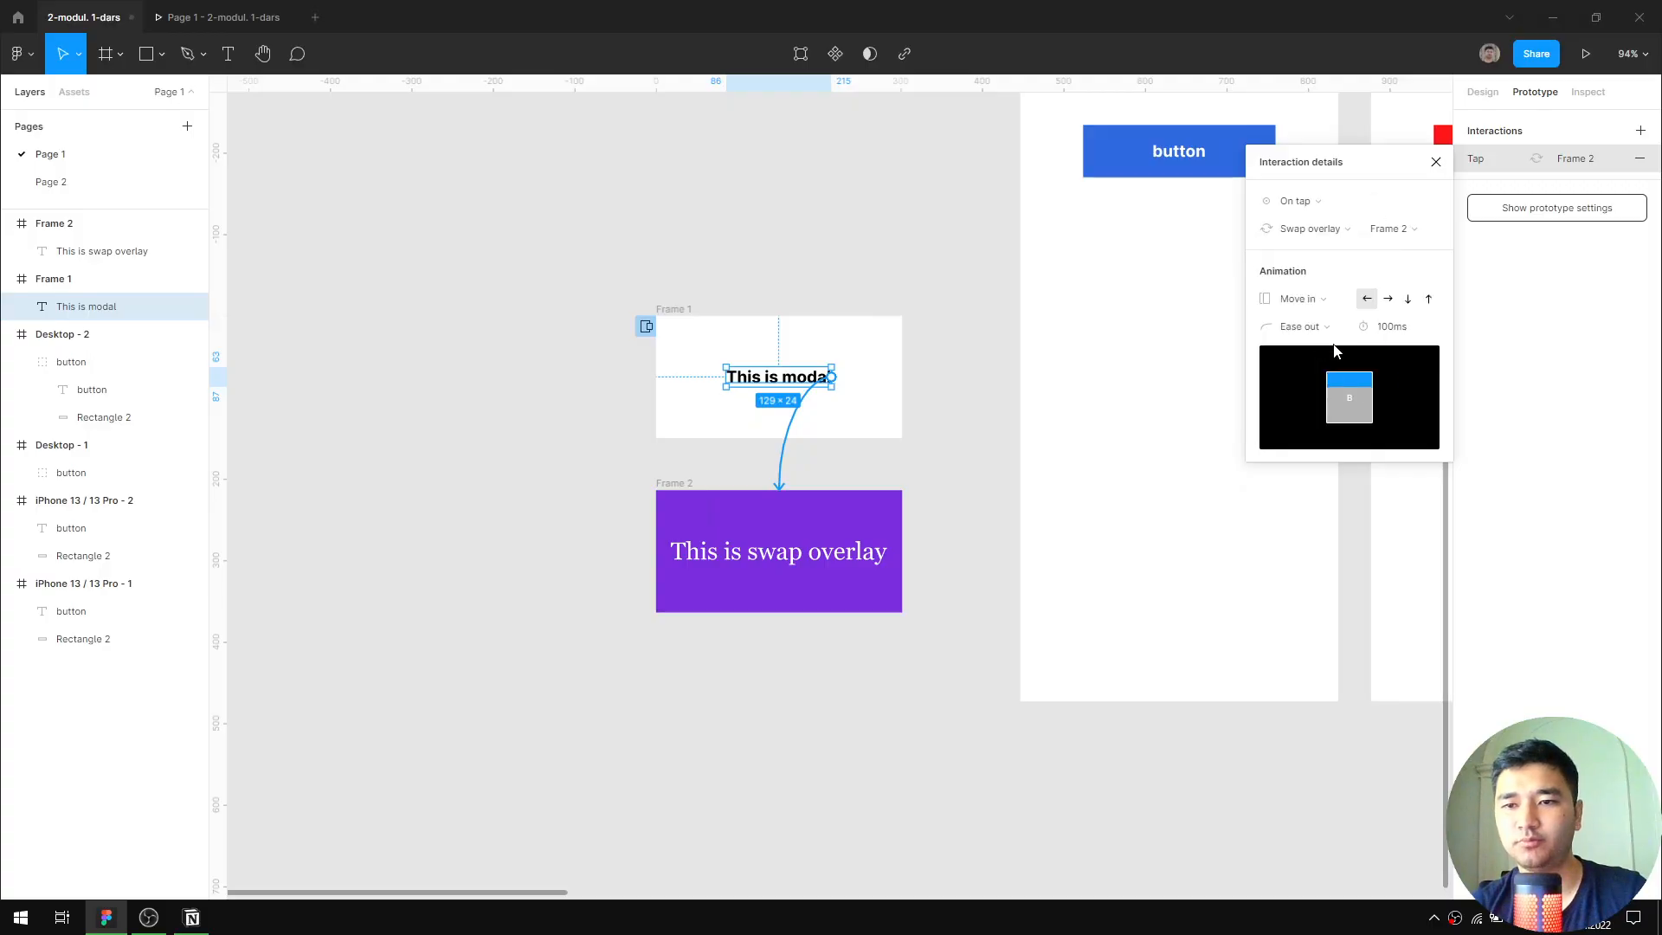
left_click(1410, 300)
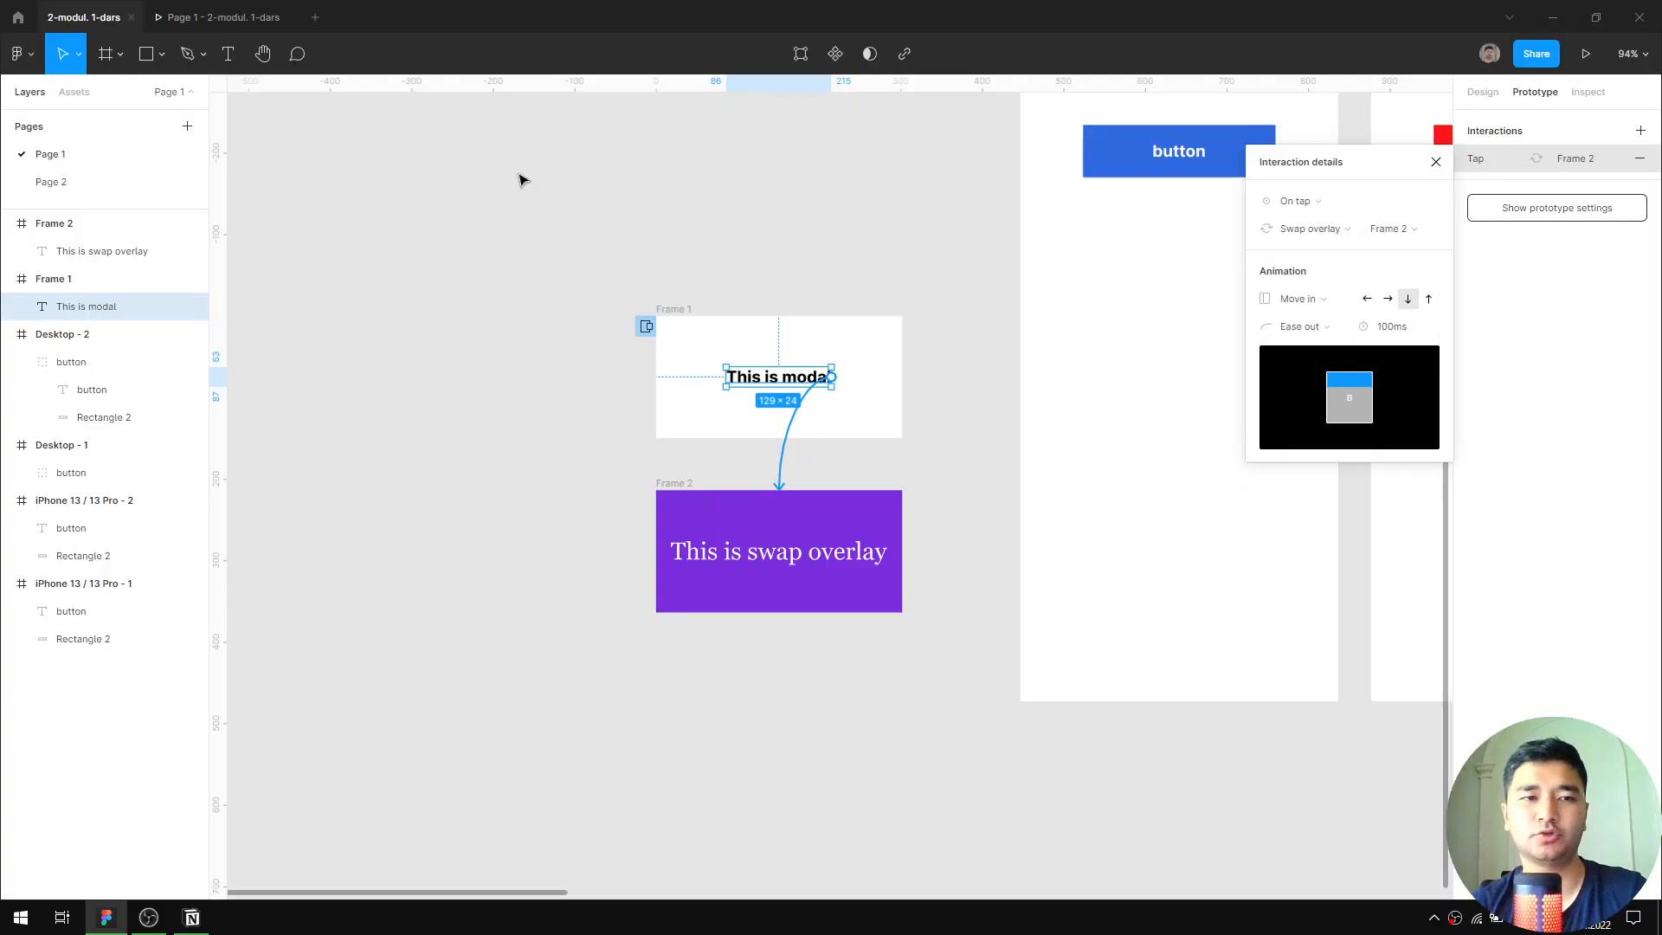
Preview the Move in swap by opening the modal from the button and tapping its text
left_click(208, 17)
left_click(839, 282)
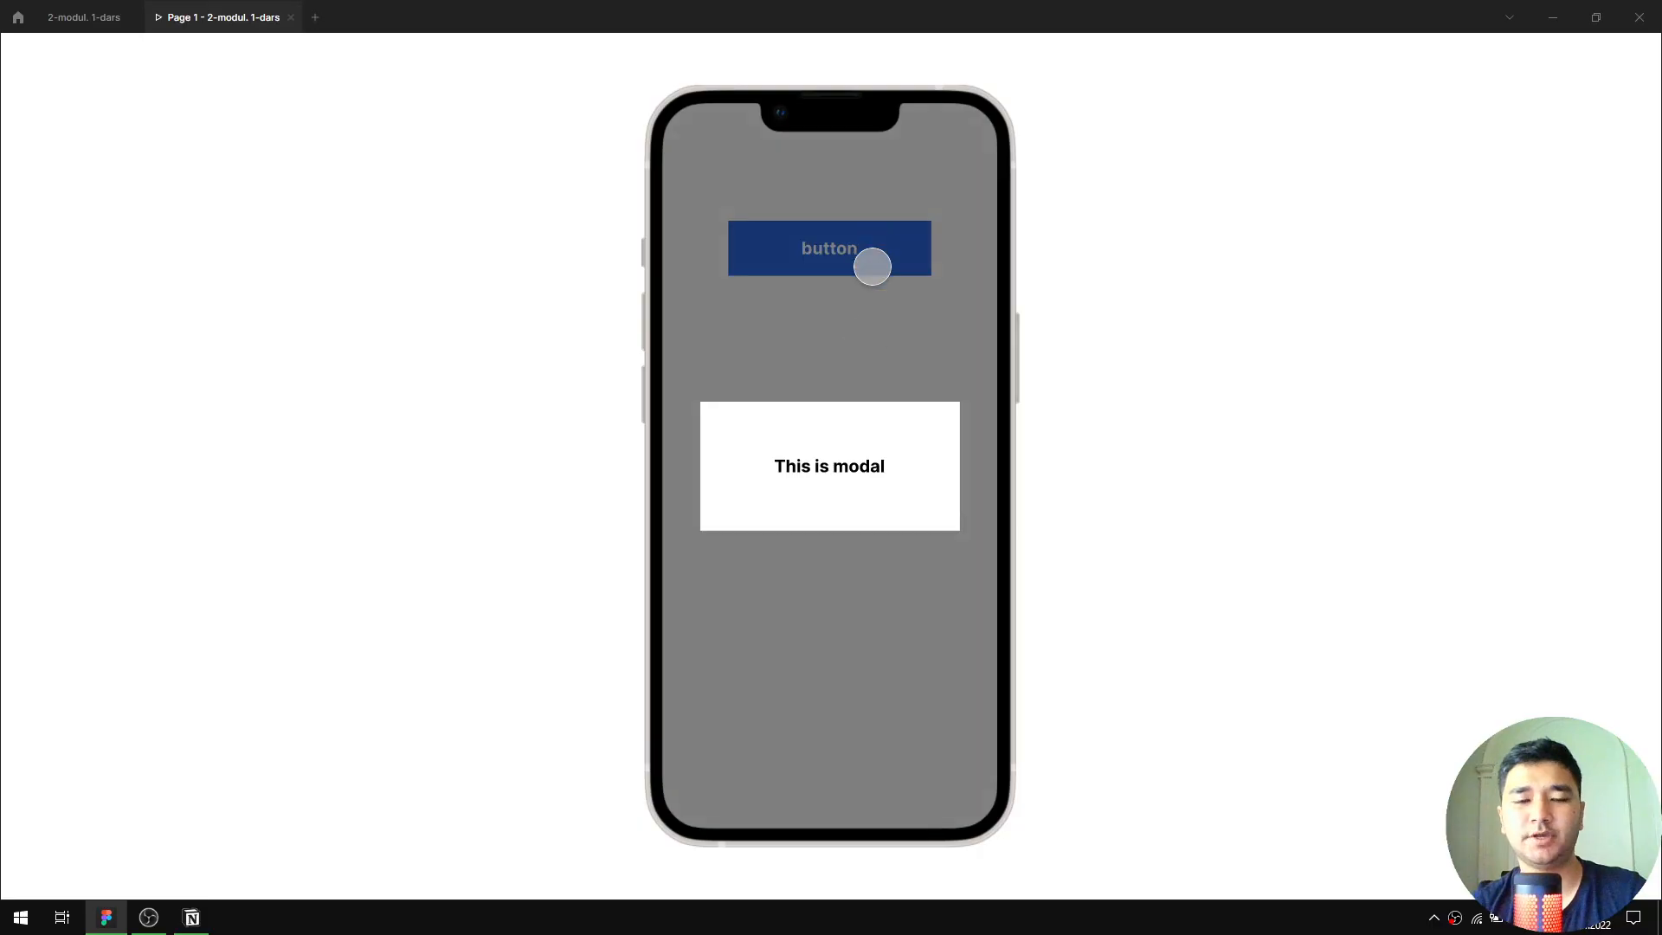
left_click(857, 468)
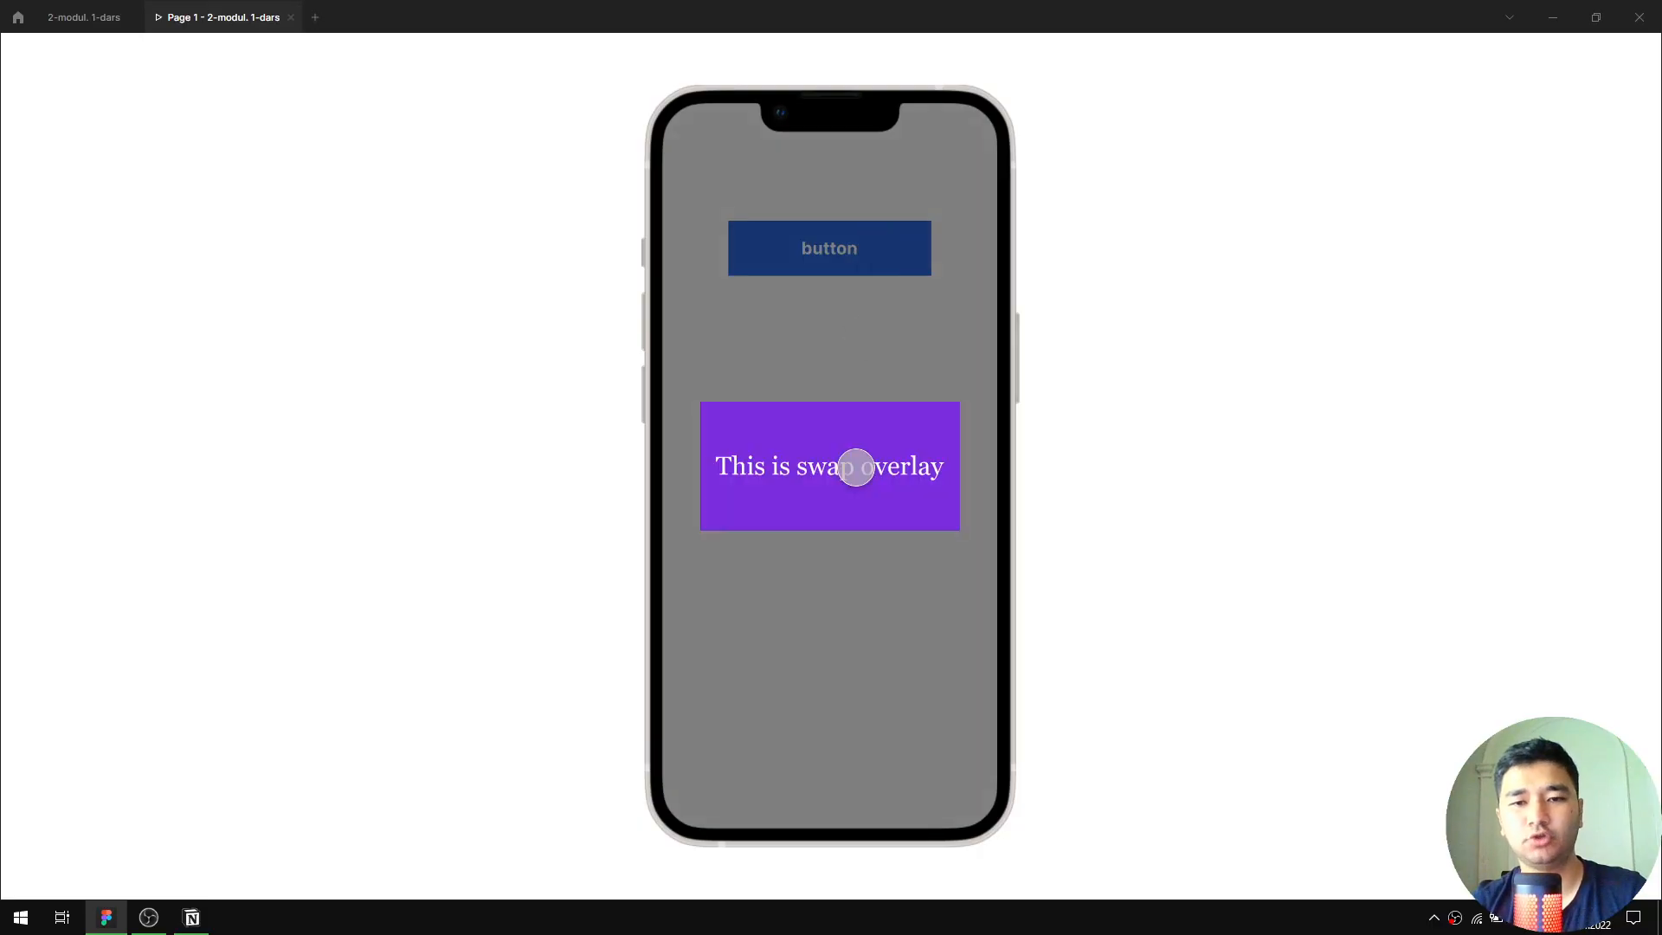
Change the animation of the text's Swap overlay interaction from Move in to Instant
left_click(106, 16)
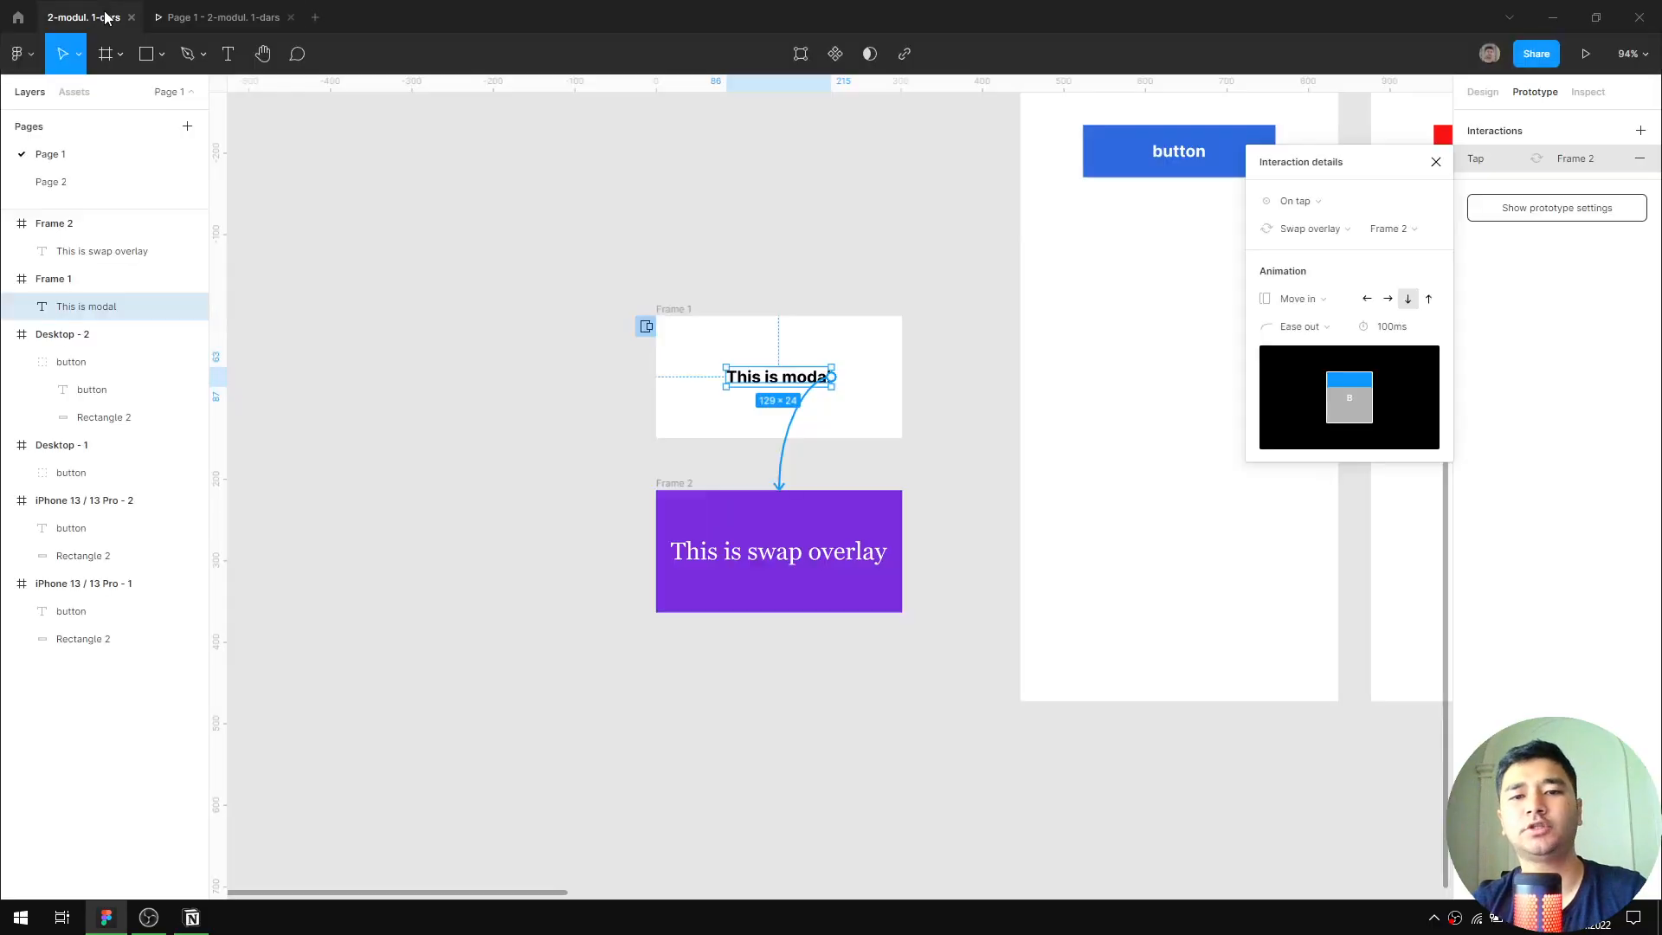
left_click(1332, 298)
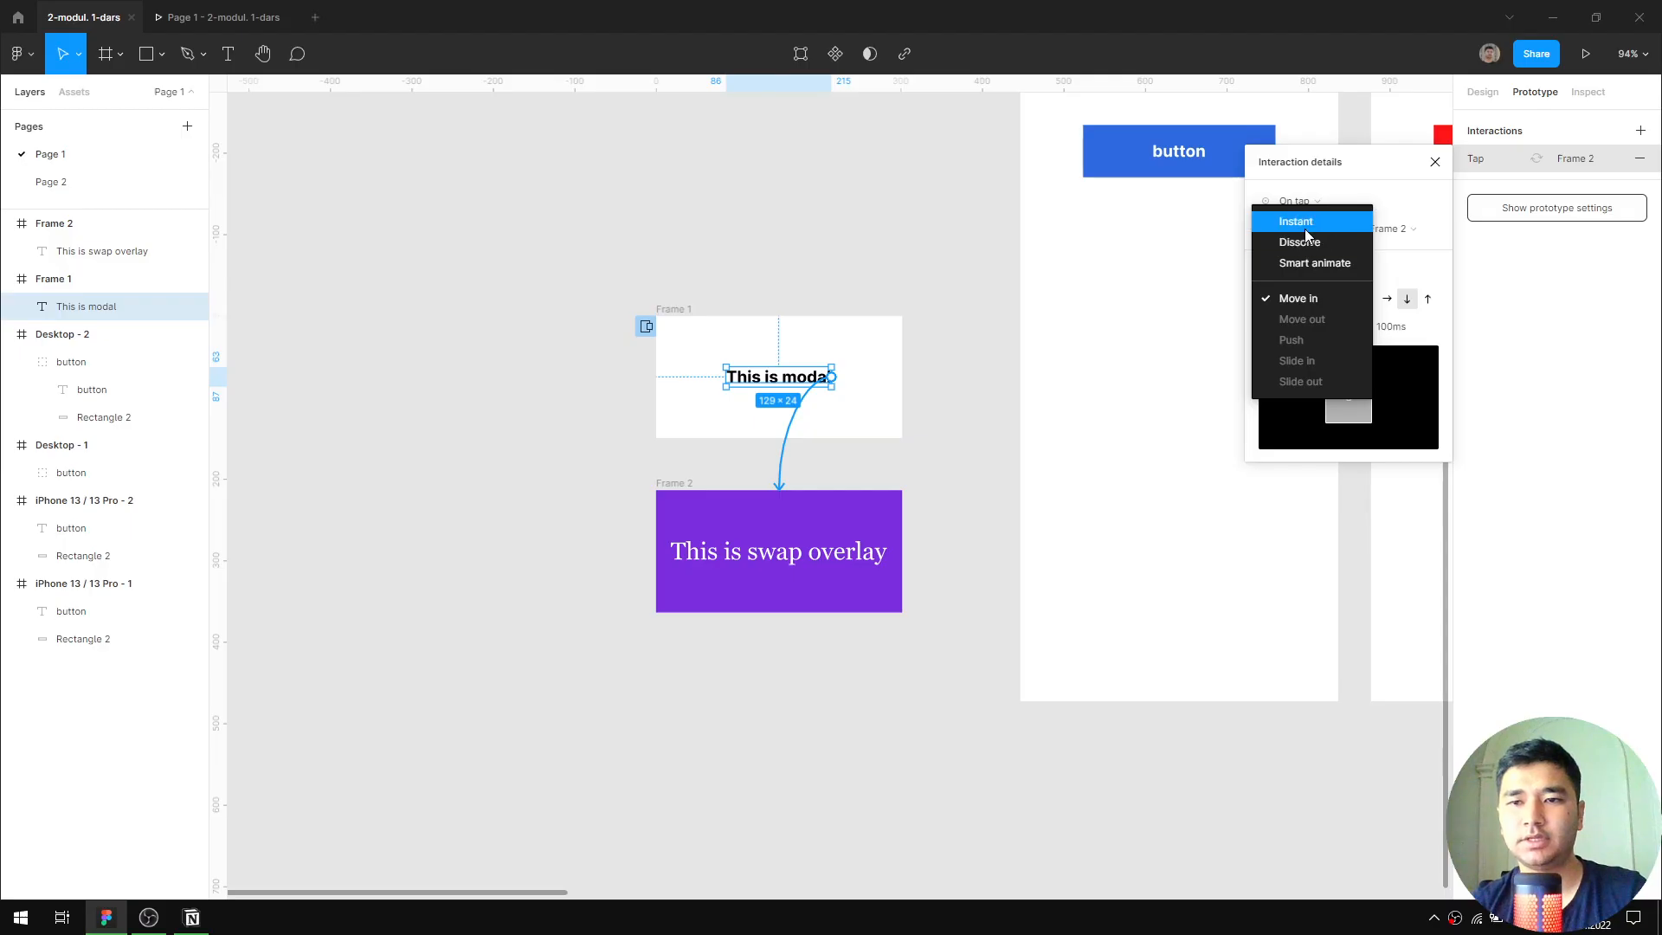
left_click(1307, 223)
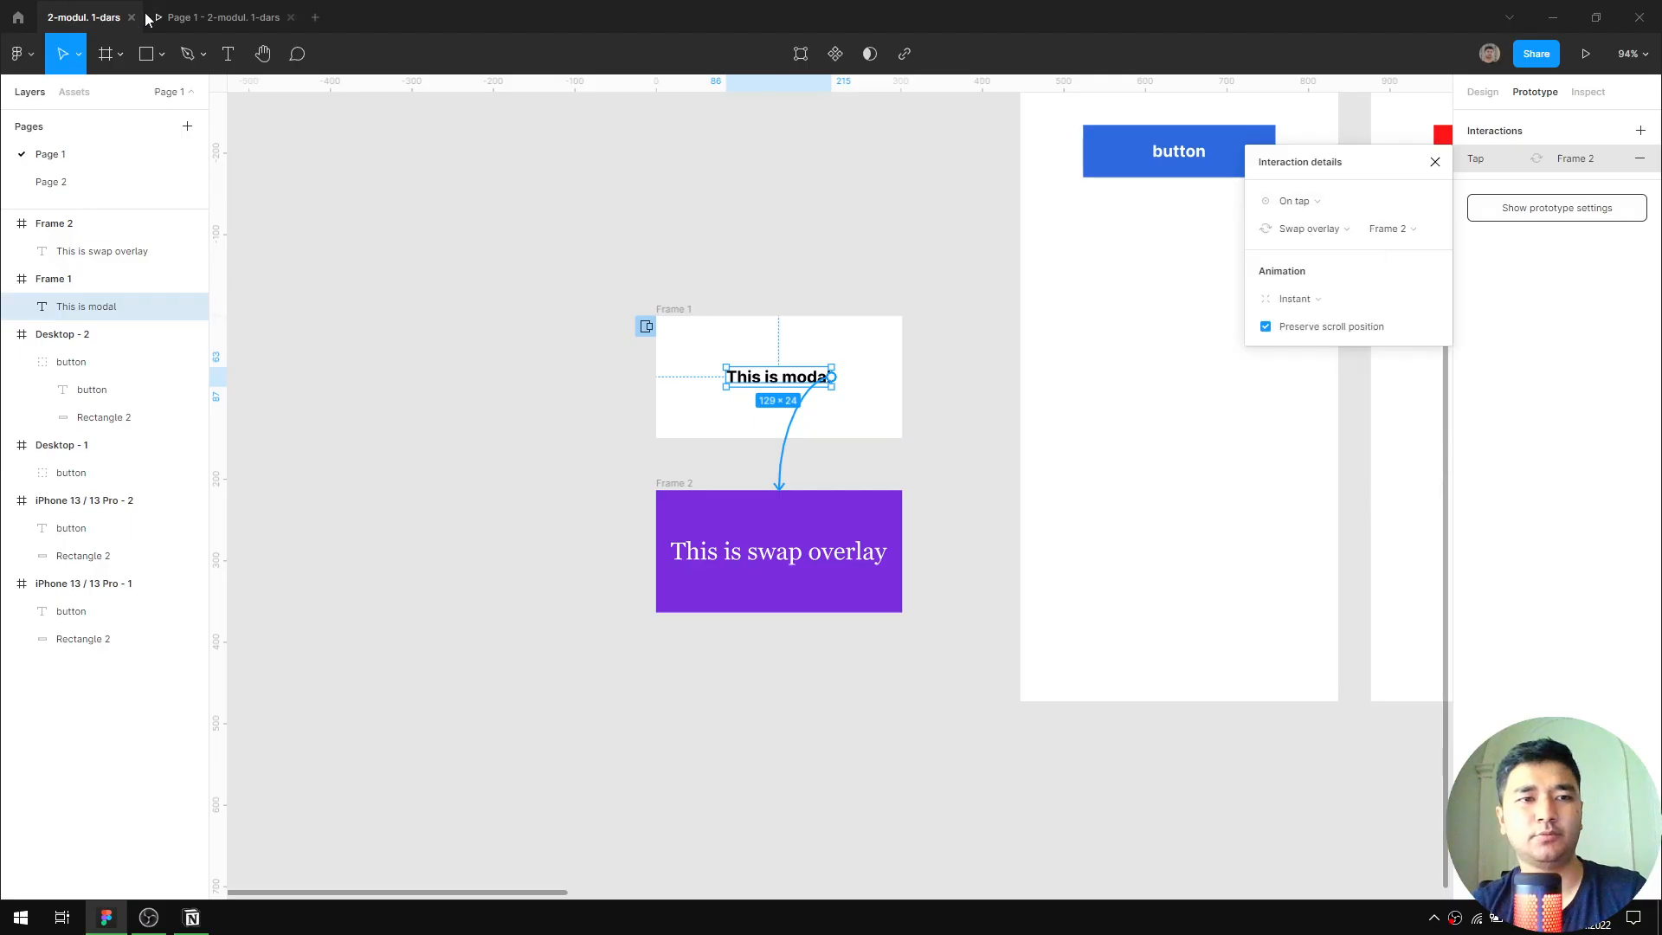
Preview the Instant swap in the phone prototype by opening the modal and tapping its text
left_click(217, 16)
left_click(857, 259)
left_click(844, 458)
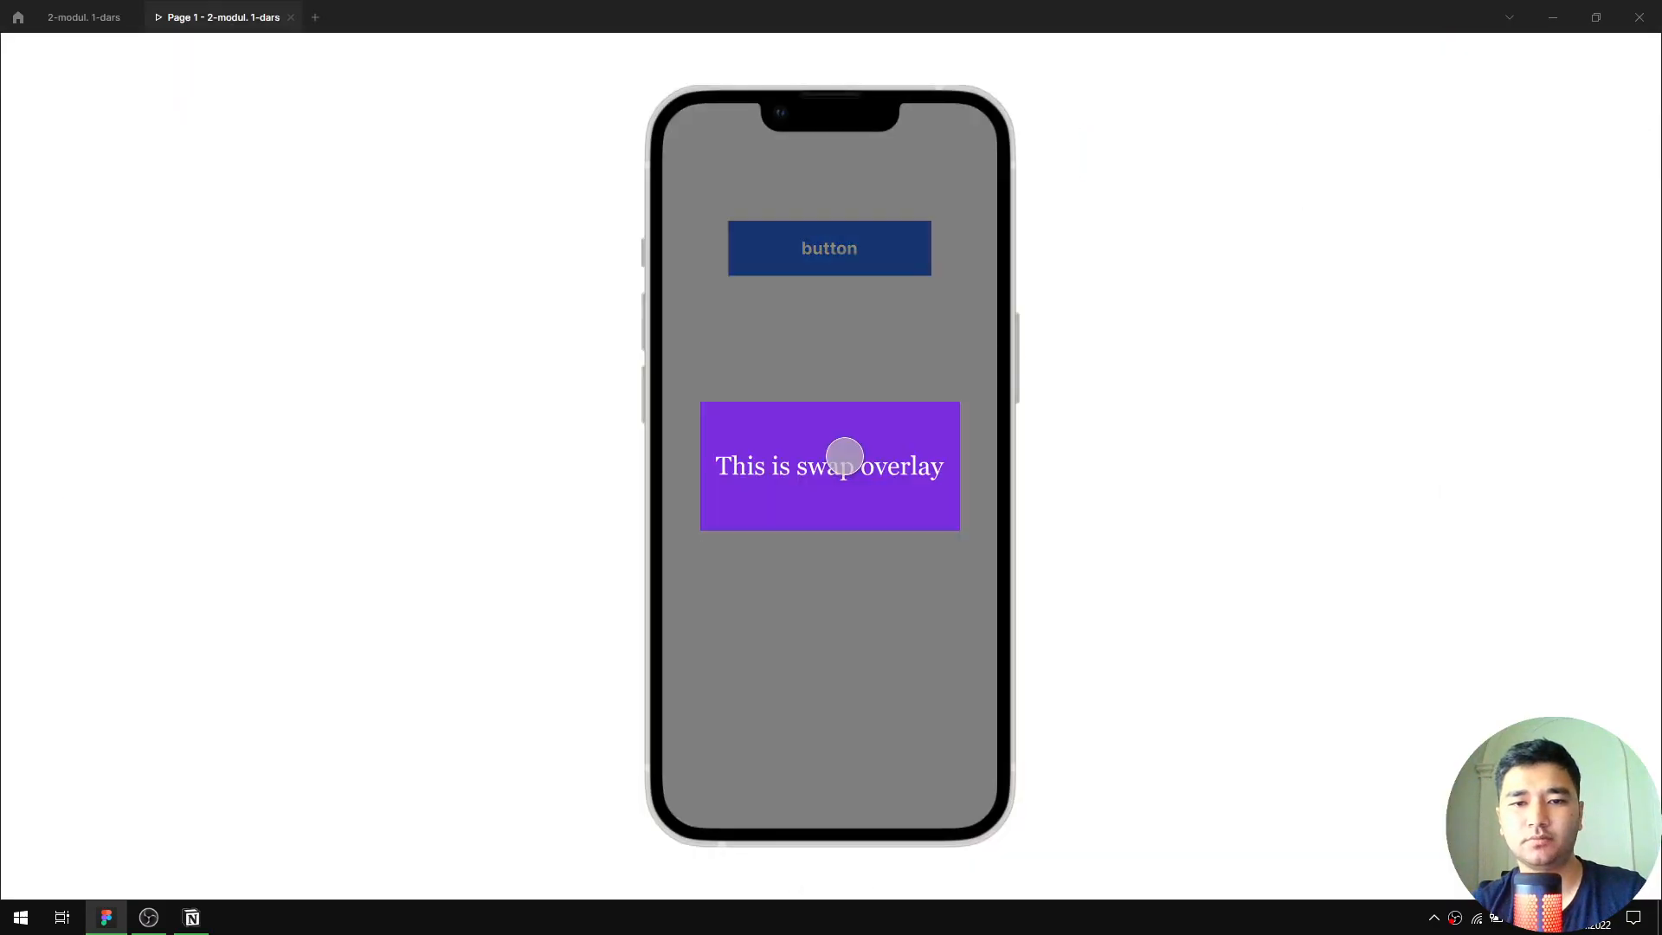
left_click(63, 54)
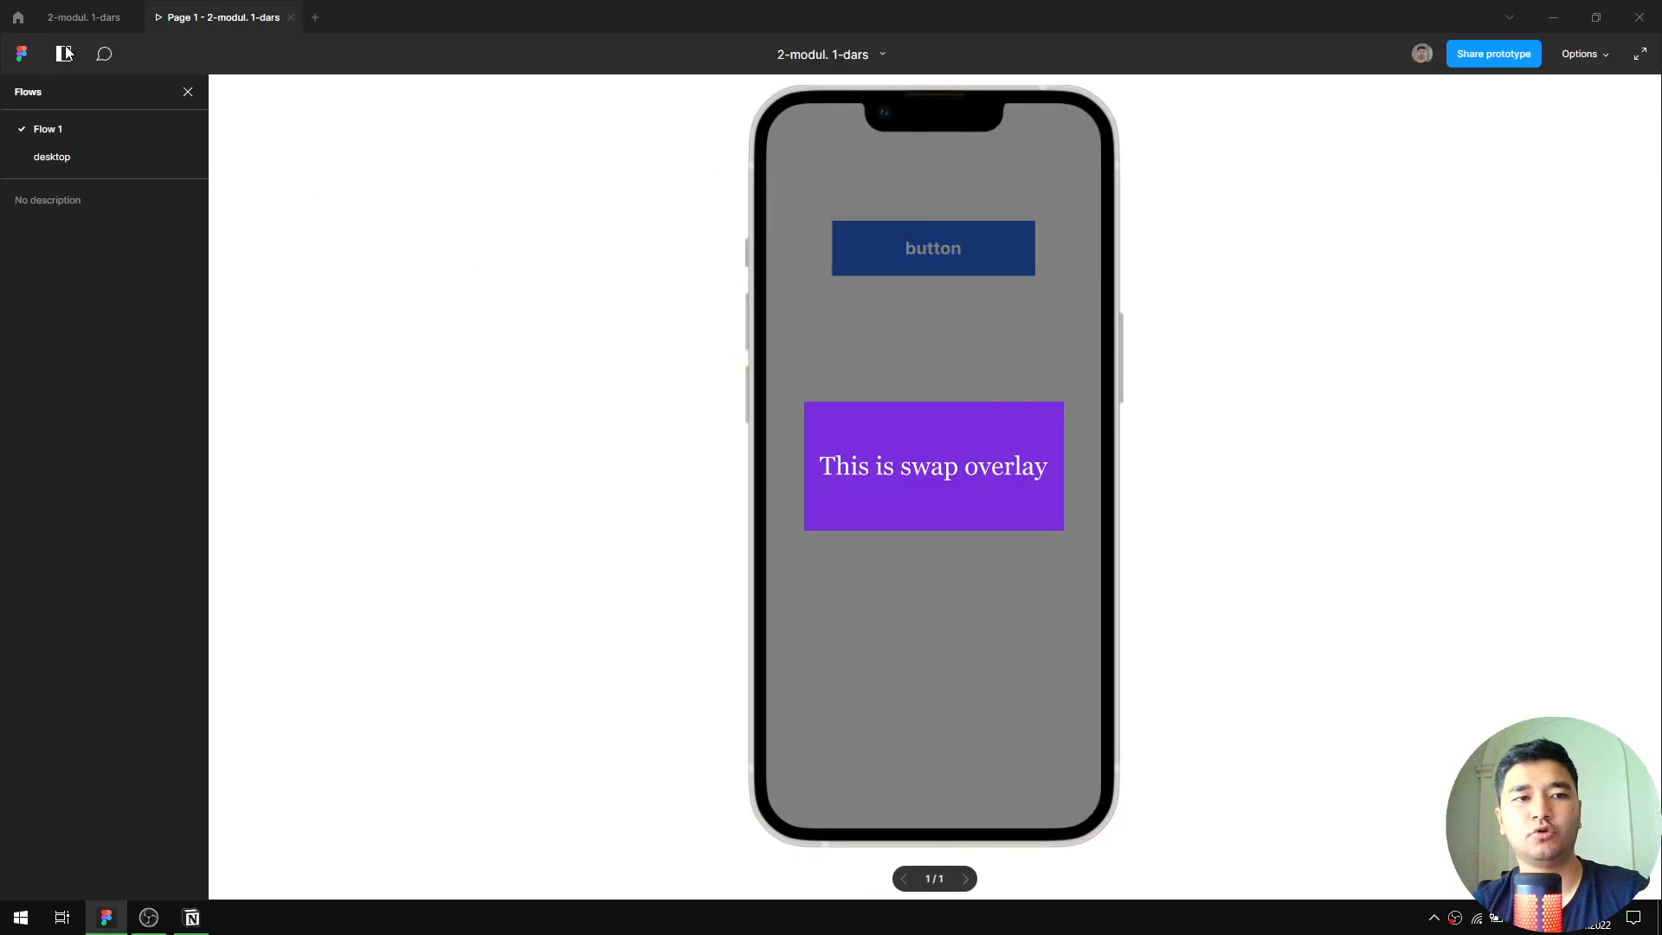
Change the action of the "This is modal" text's tap interaction to Open overlay, targeting Frame 2
left_click(84, 18)
left_click(1312, 230)
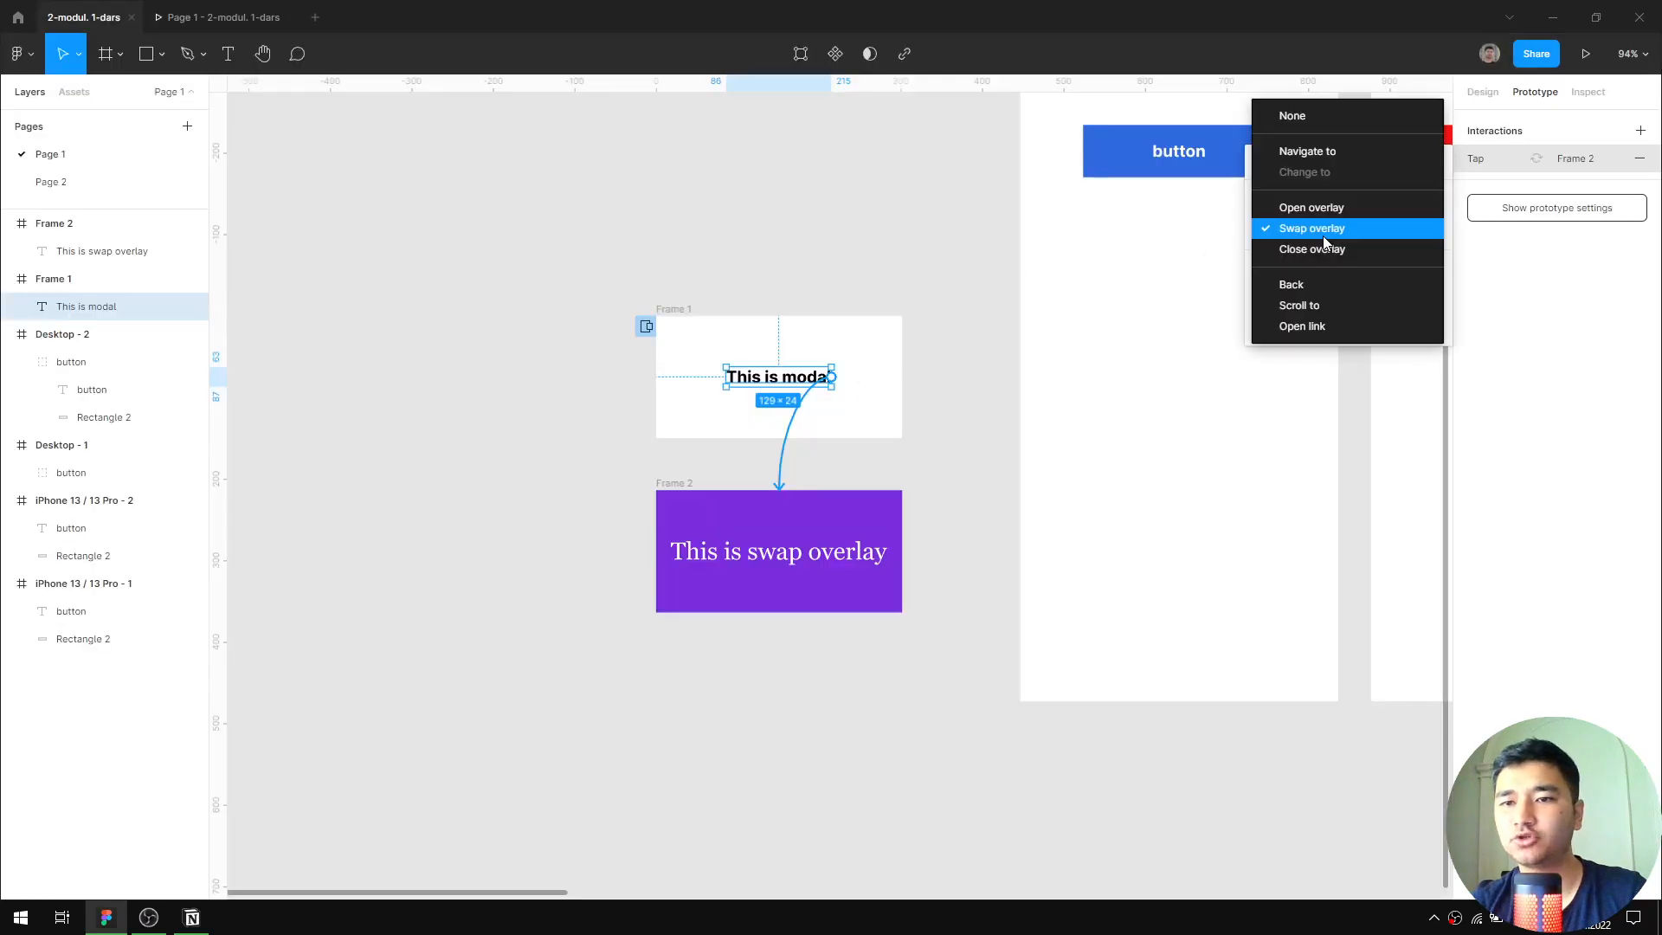
left_click(1316, 208)
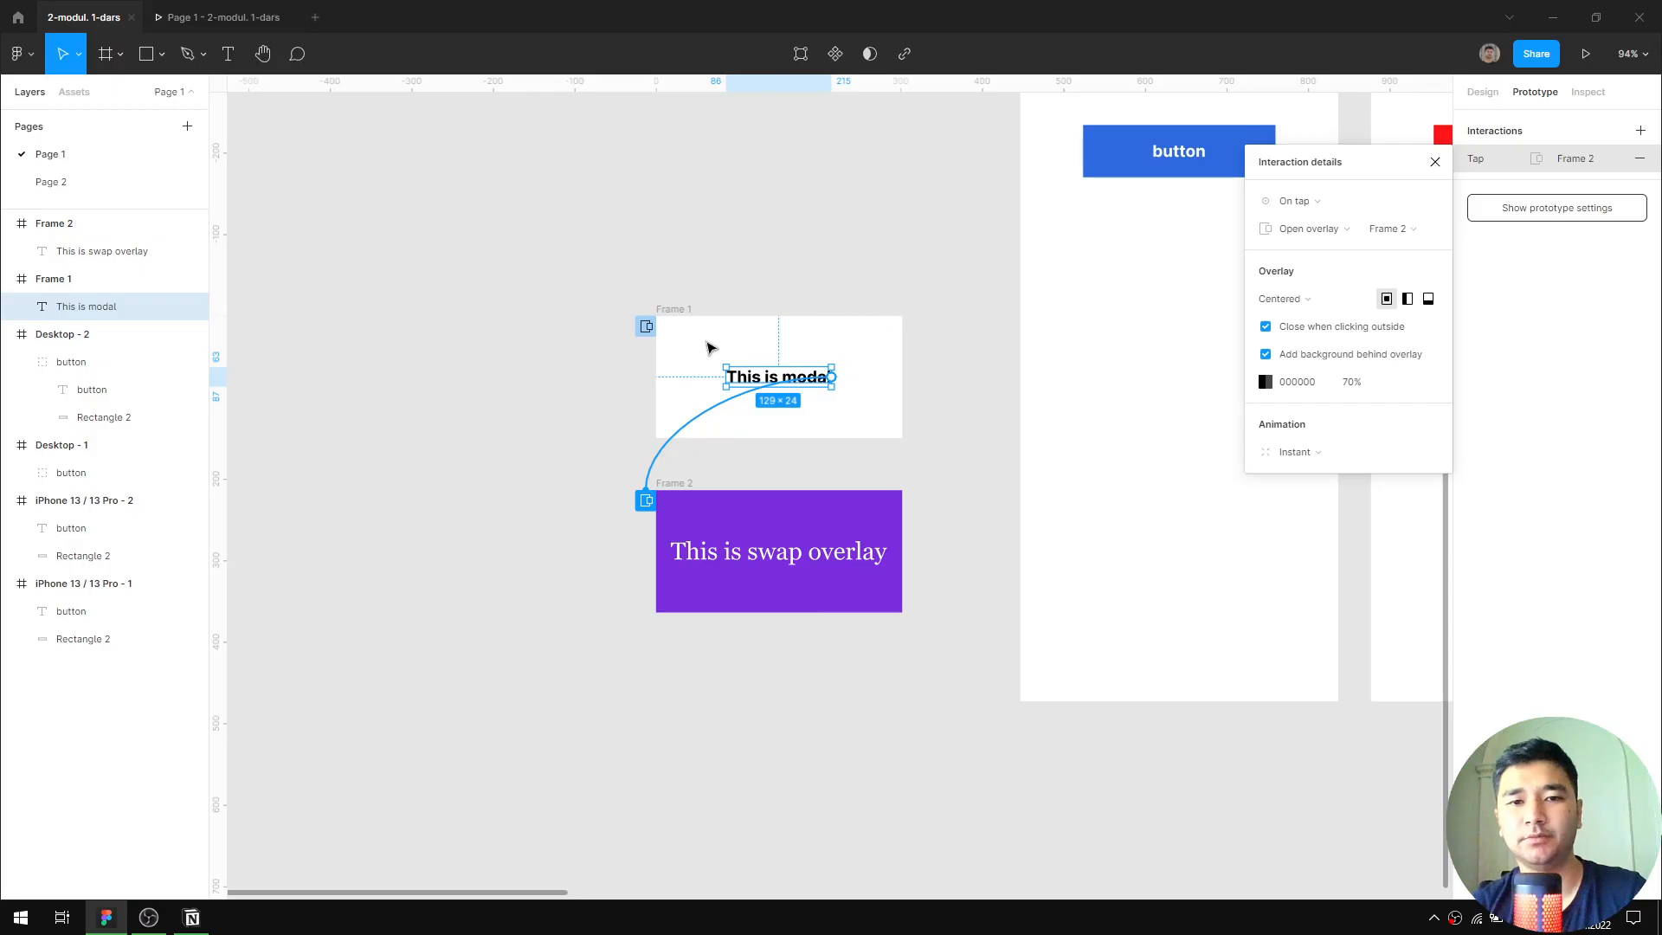
Preview the Open overlay action by closing the current overlay, reopening the modal and tapping its text
left_click(259, 21)
left_click(652, 304)
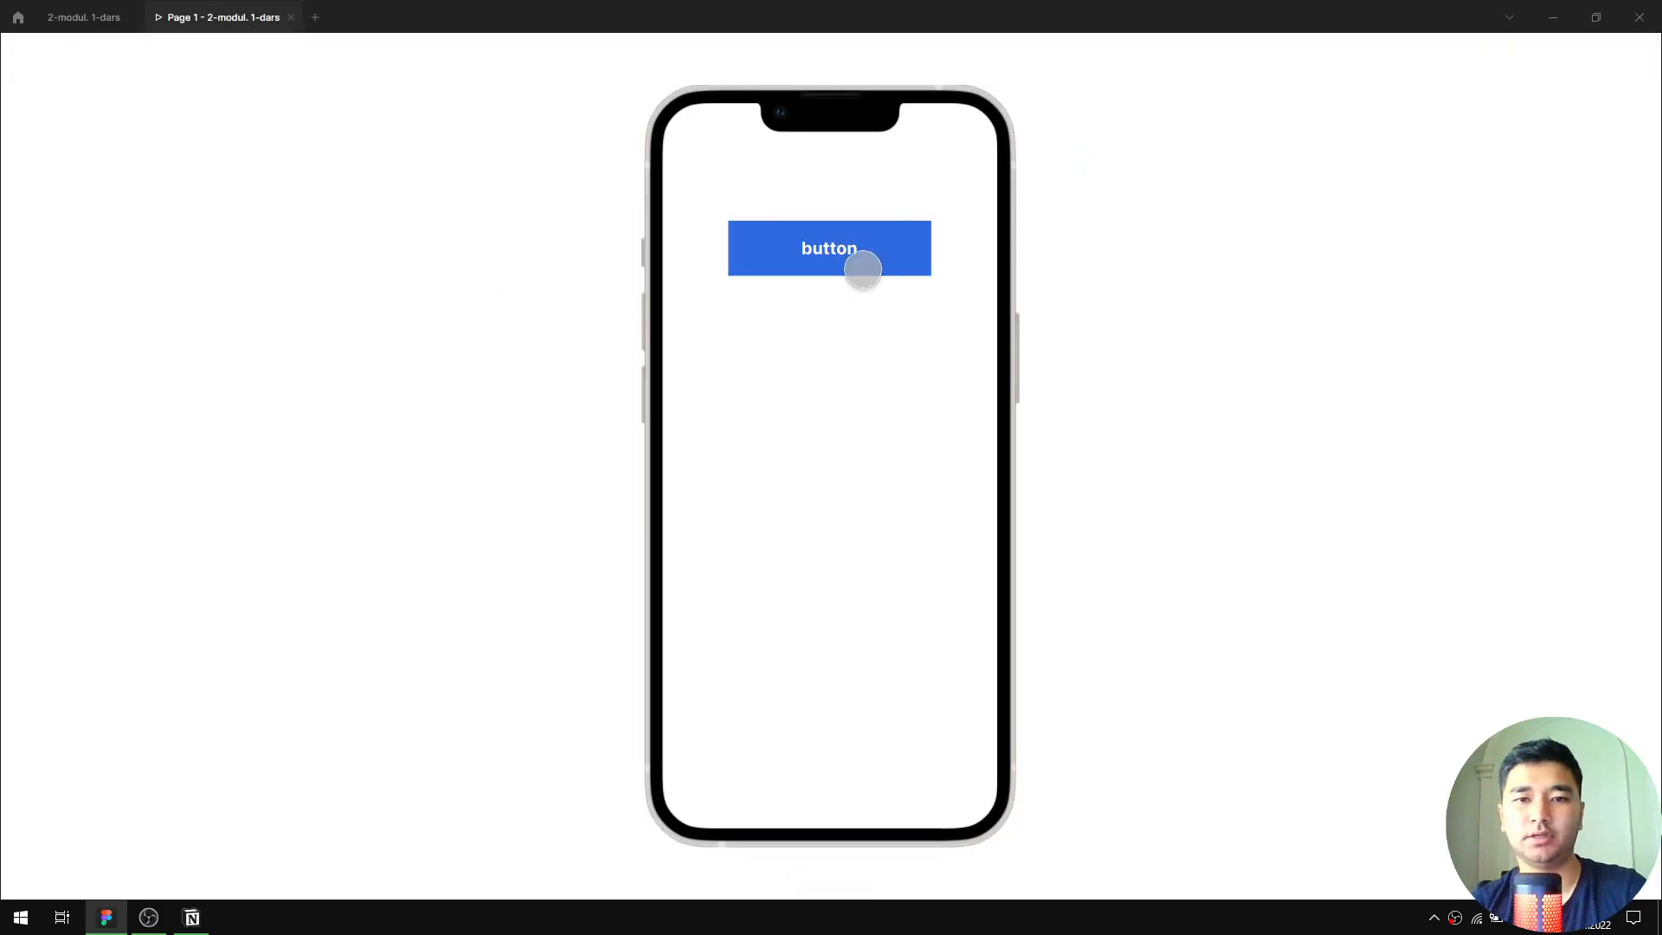
left_click(870, 258)
left_click(839, 465)
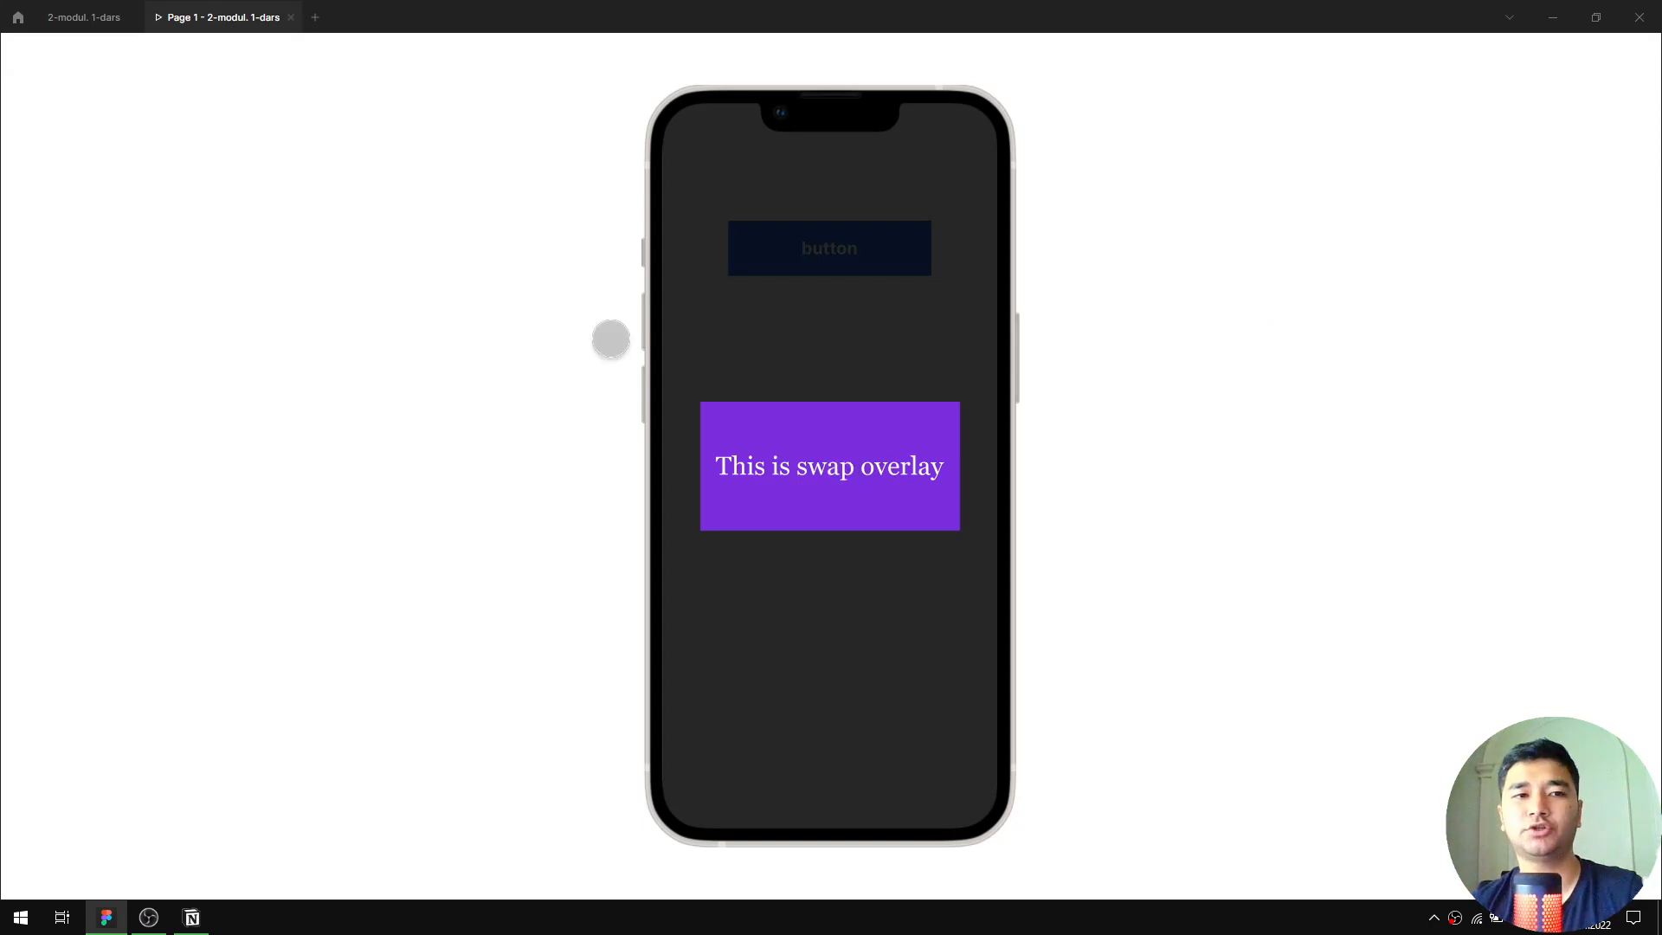
Compare the stacked overlay's background with its interaction settings, and set the background opacity behind the Frame 2 overlay to 0%
left_click(97, 16)
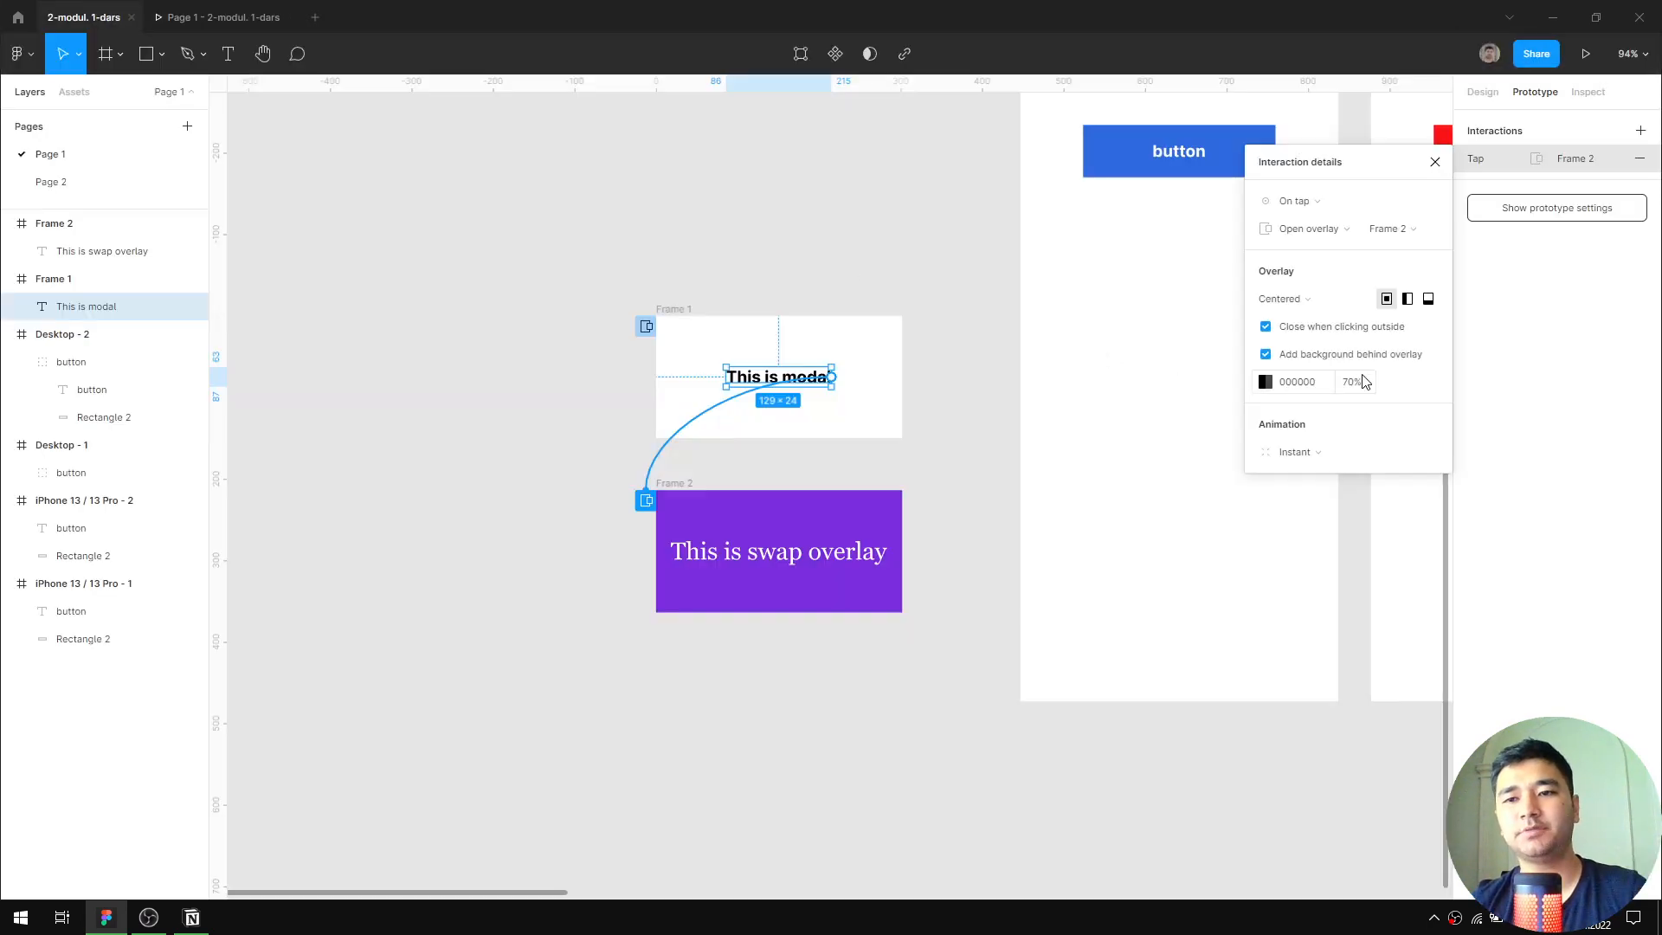
left_click(221, 17)
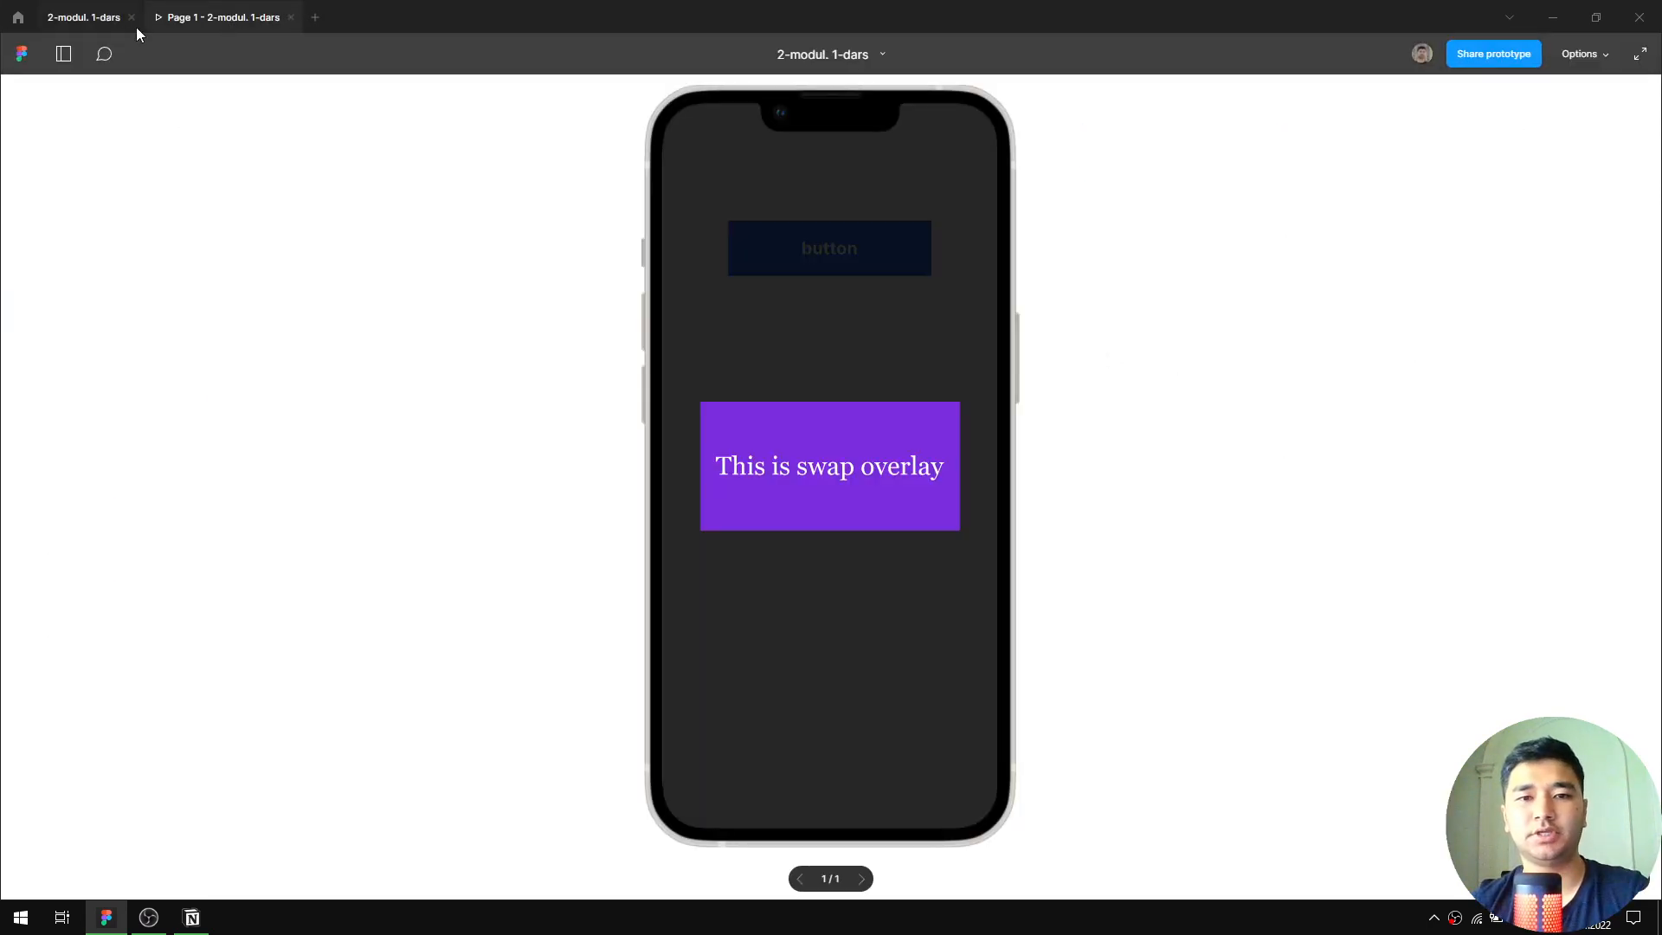
left_click(84, 20)
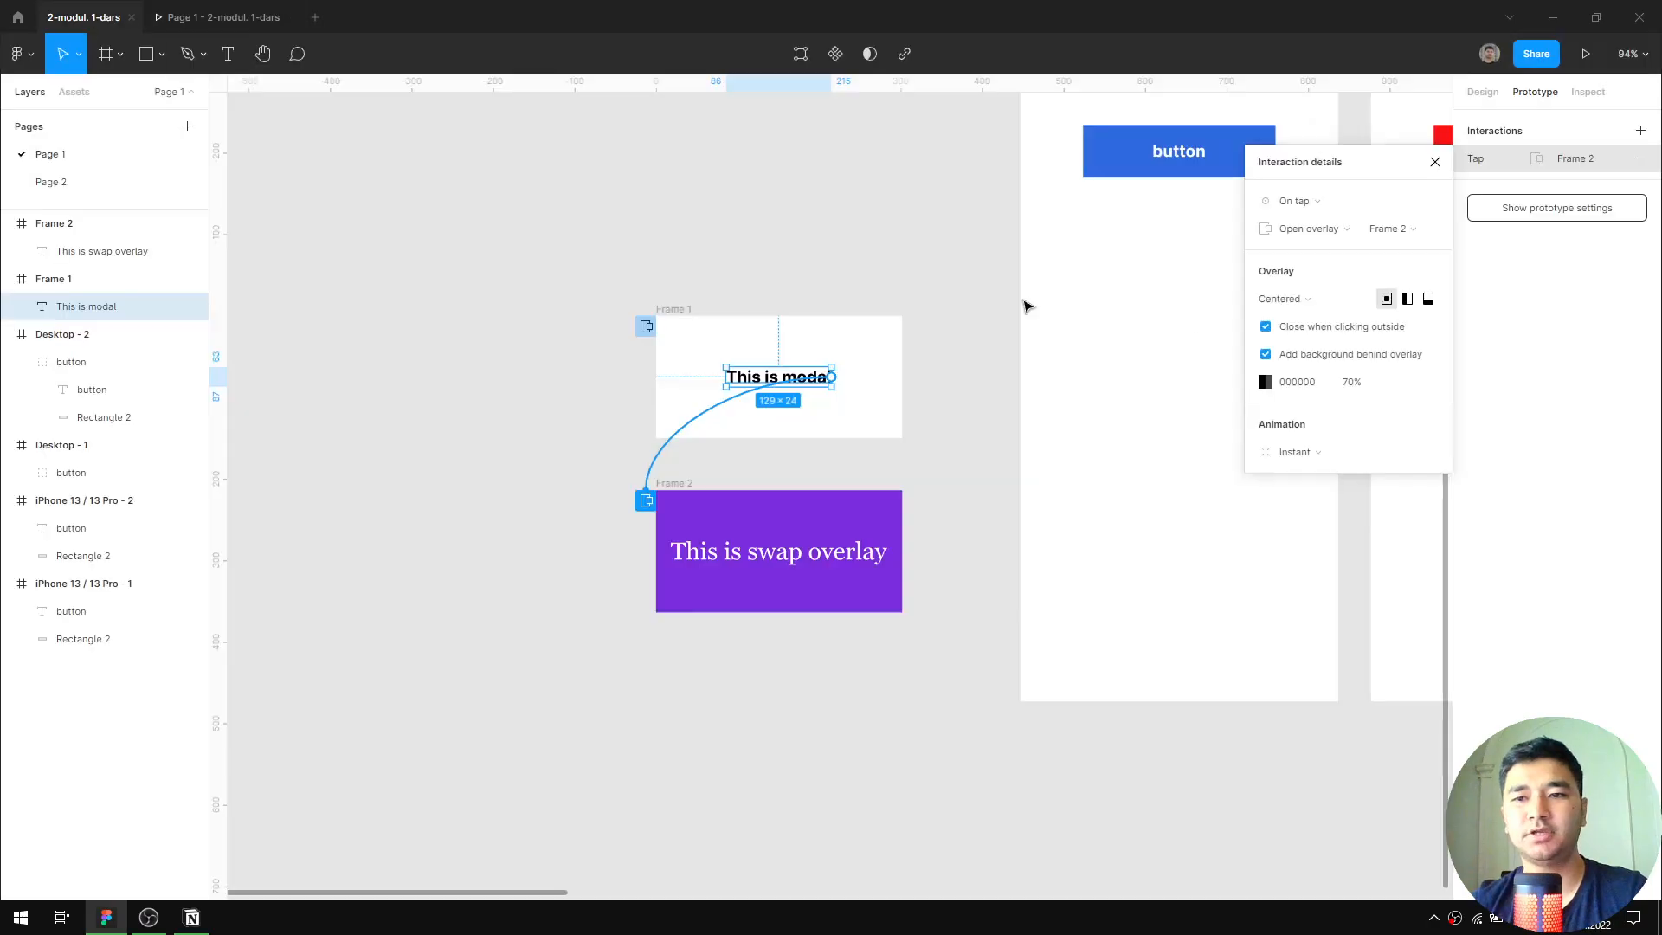
left_click(1362, 387)
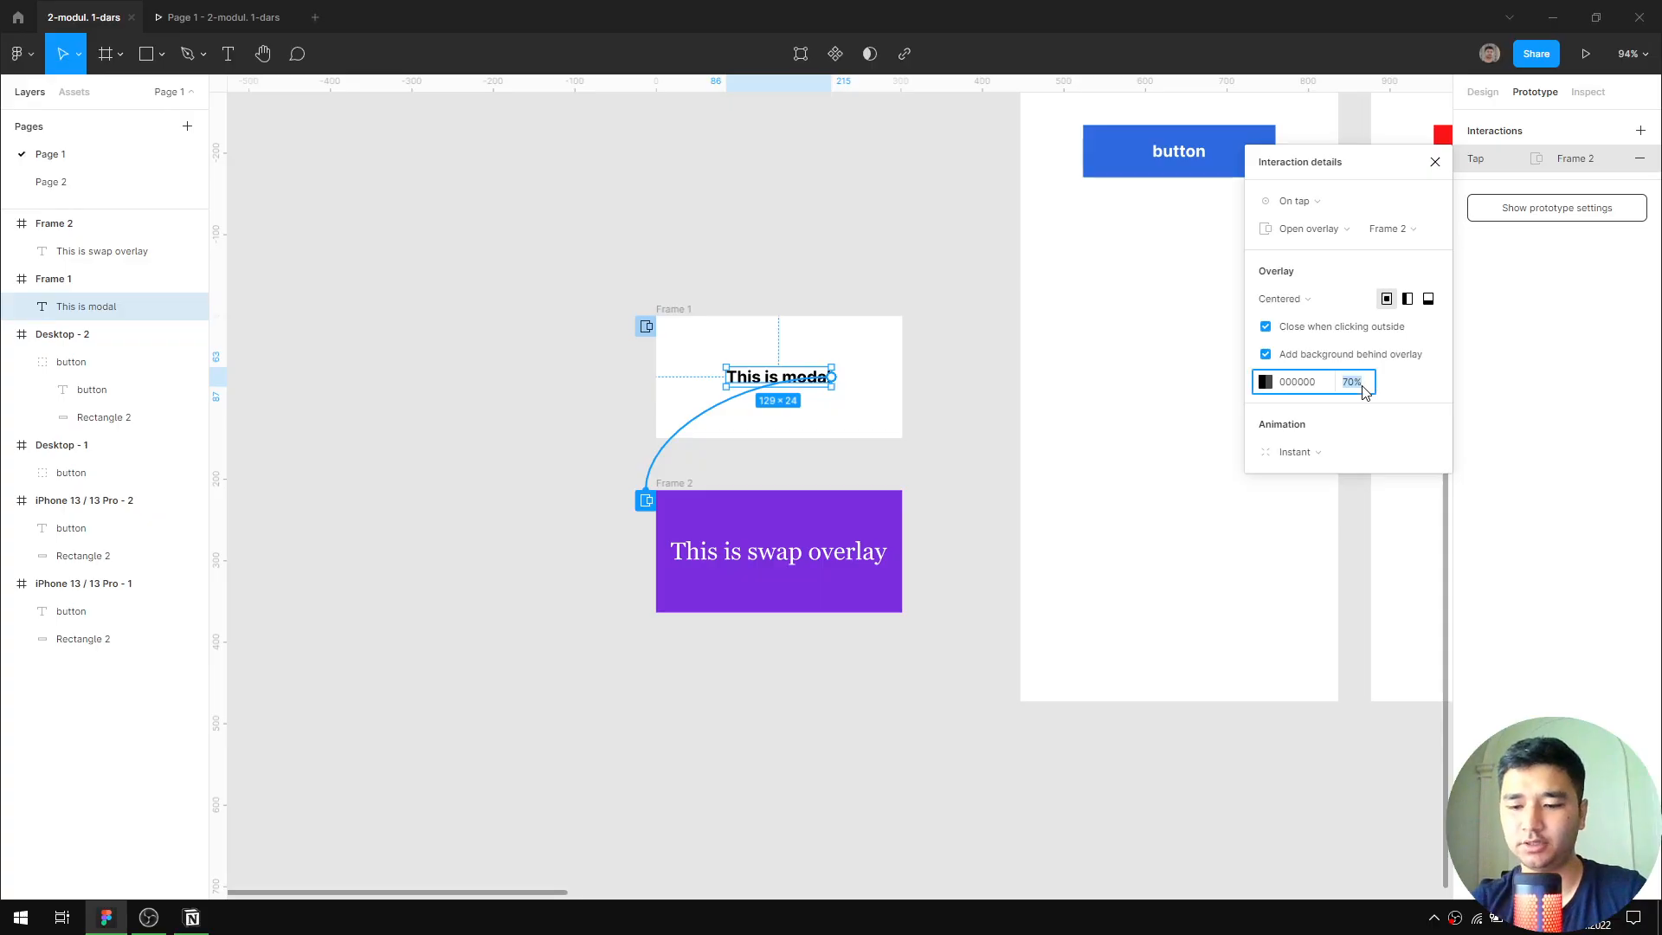
type("0")
key("Return")
Preview the overlay with the transparent background by opening both modals from the button, and close them one after the other
left_click(167, 15)
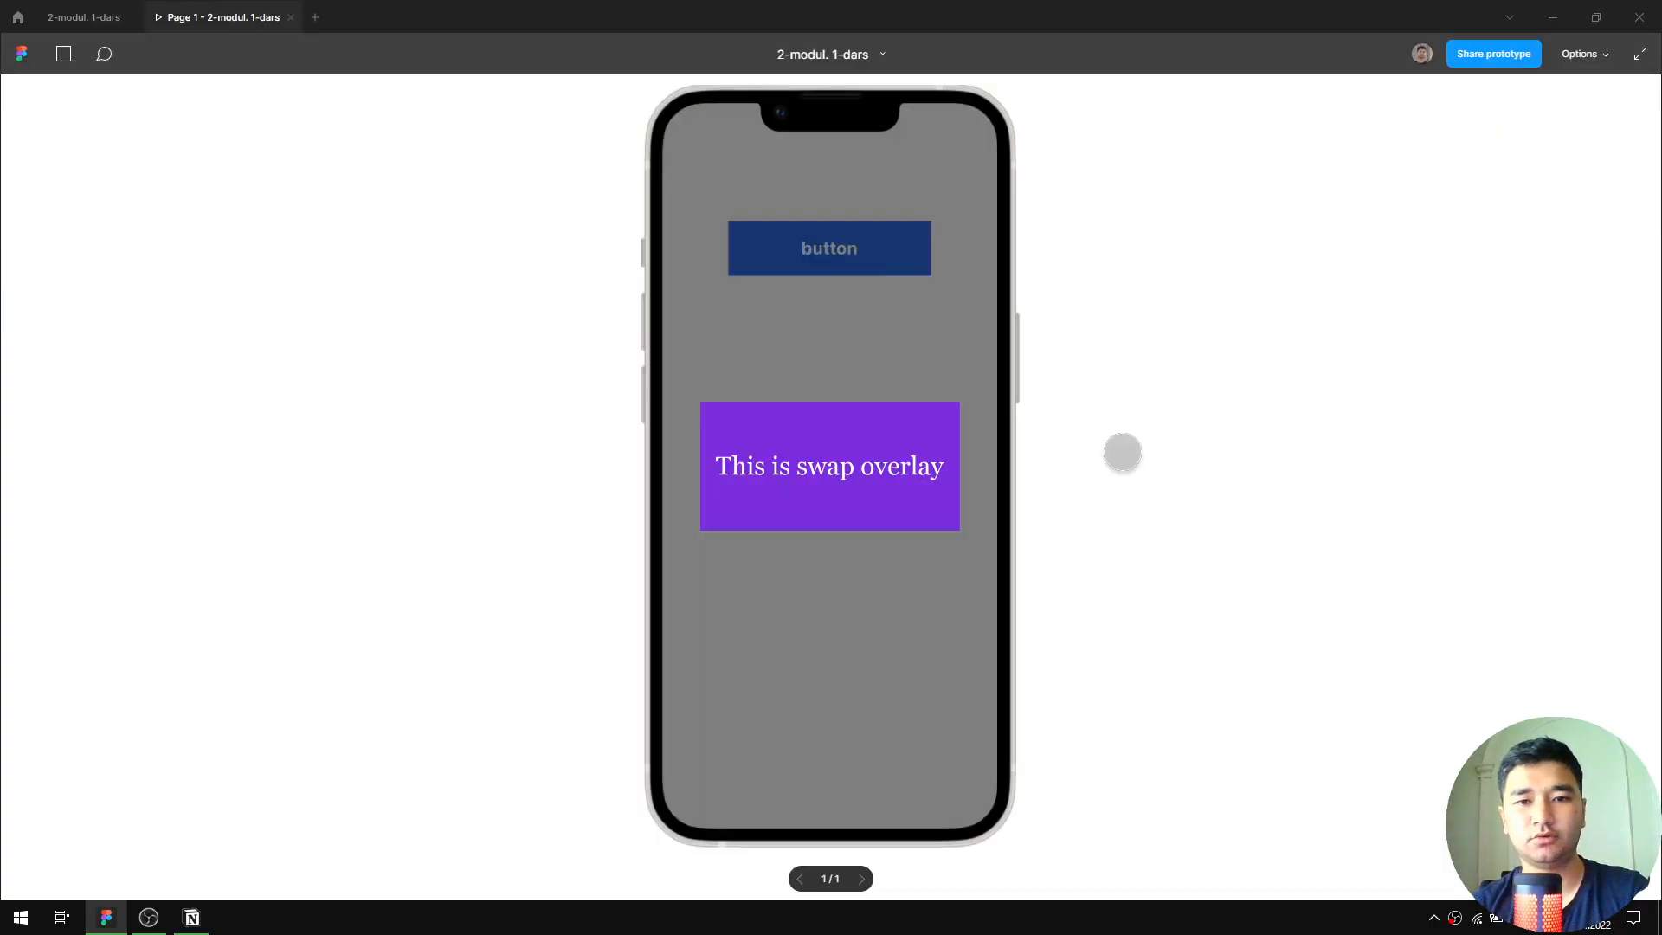
left_click(901, 315)
left_click(877, 262)
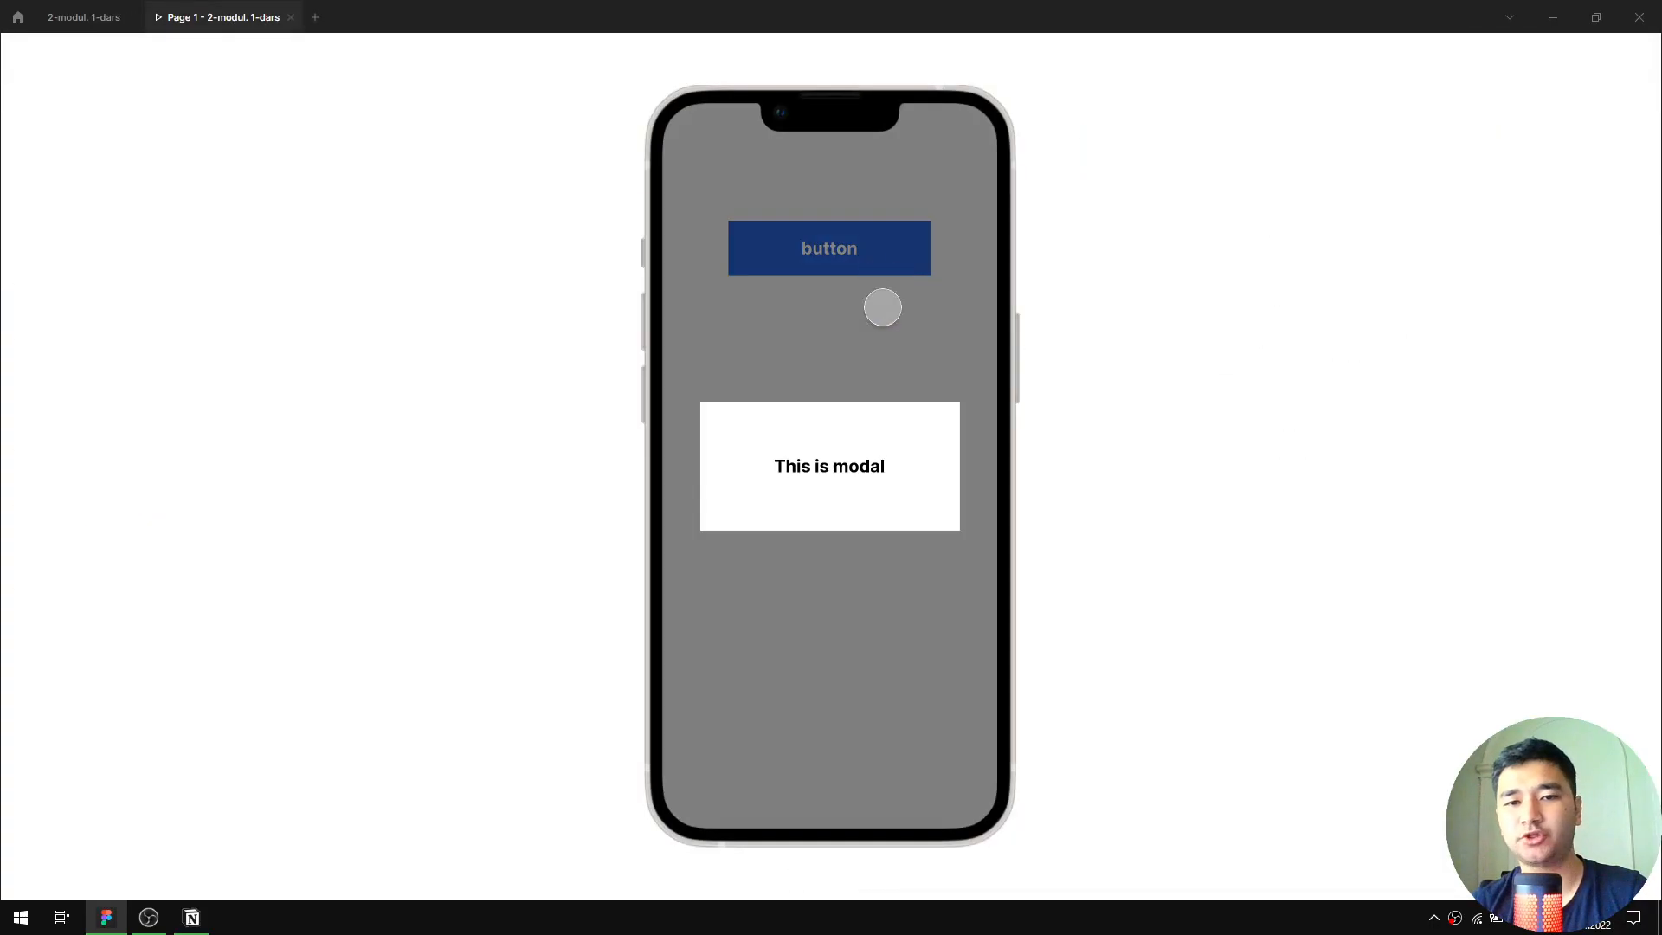
left_click(863, 461)
left_click(917, 639)
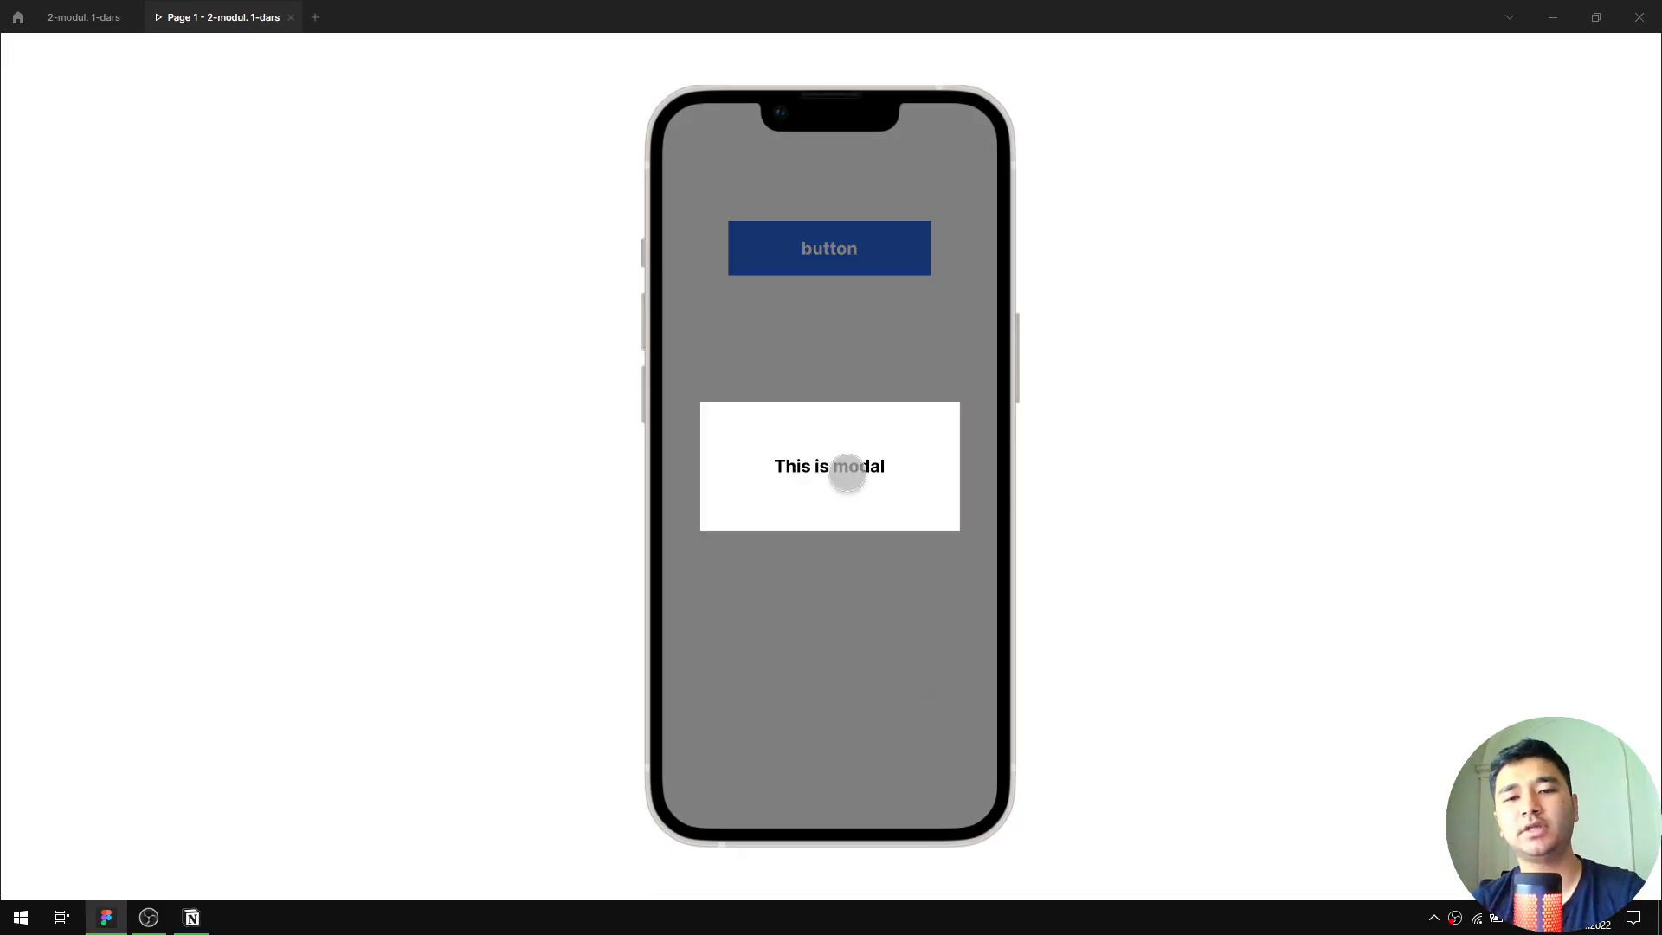
left_click(857, 569)
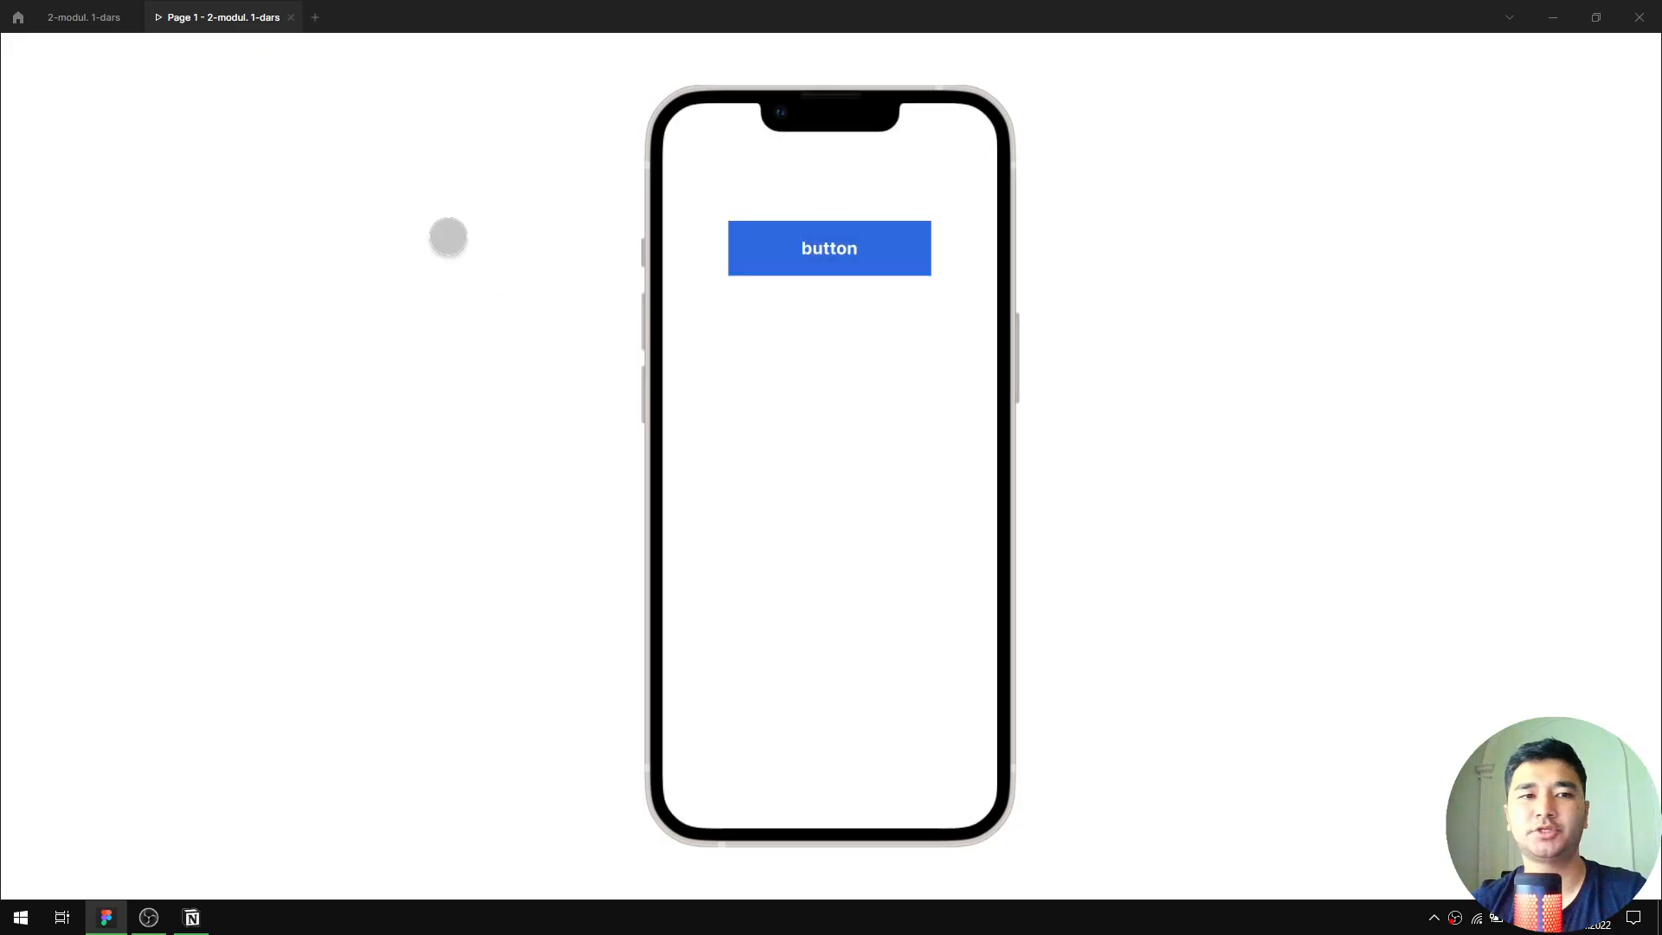
Change the action of the "This is modal" text's tap interaction back to Swap overlay and close the interaction details
left_click(92, 20)
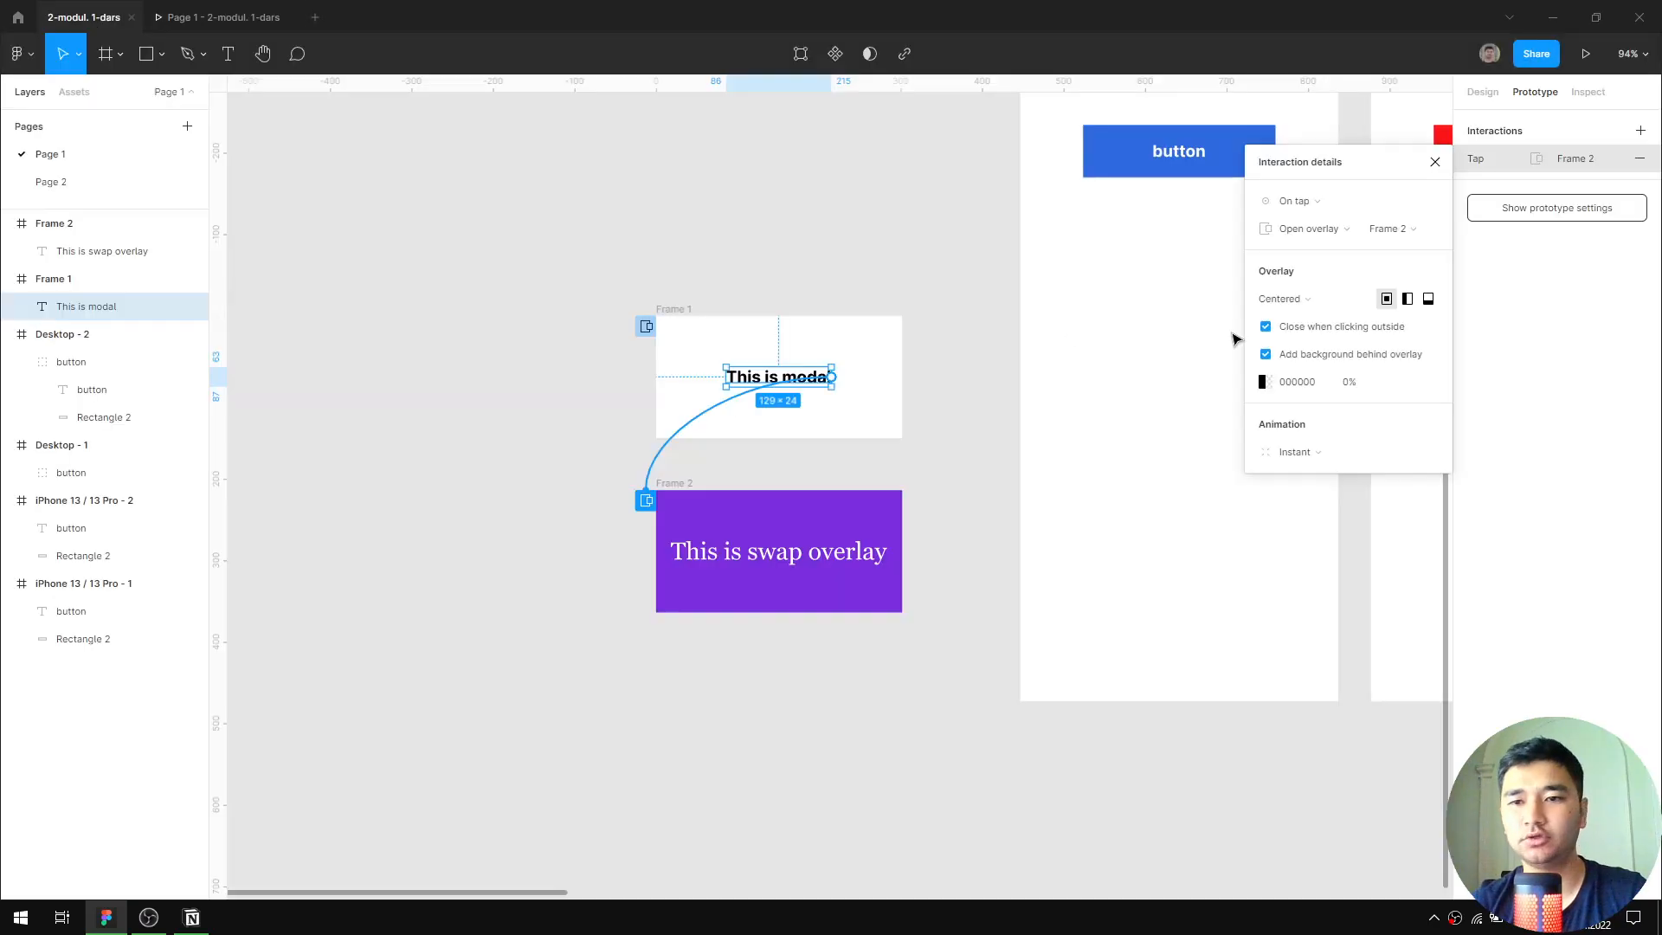
left_click(1307, 232)
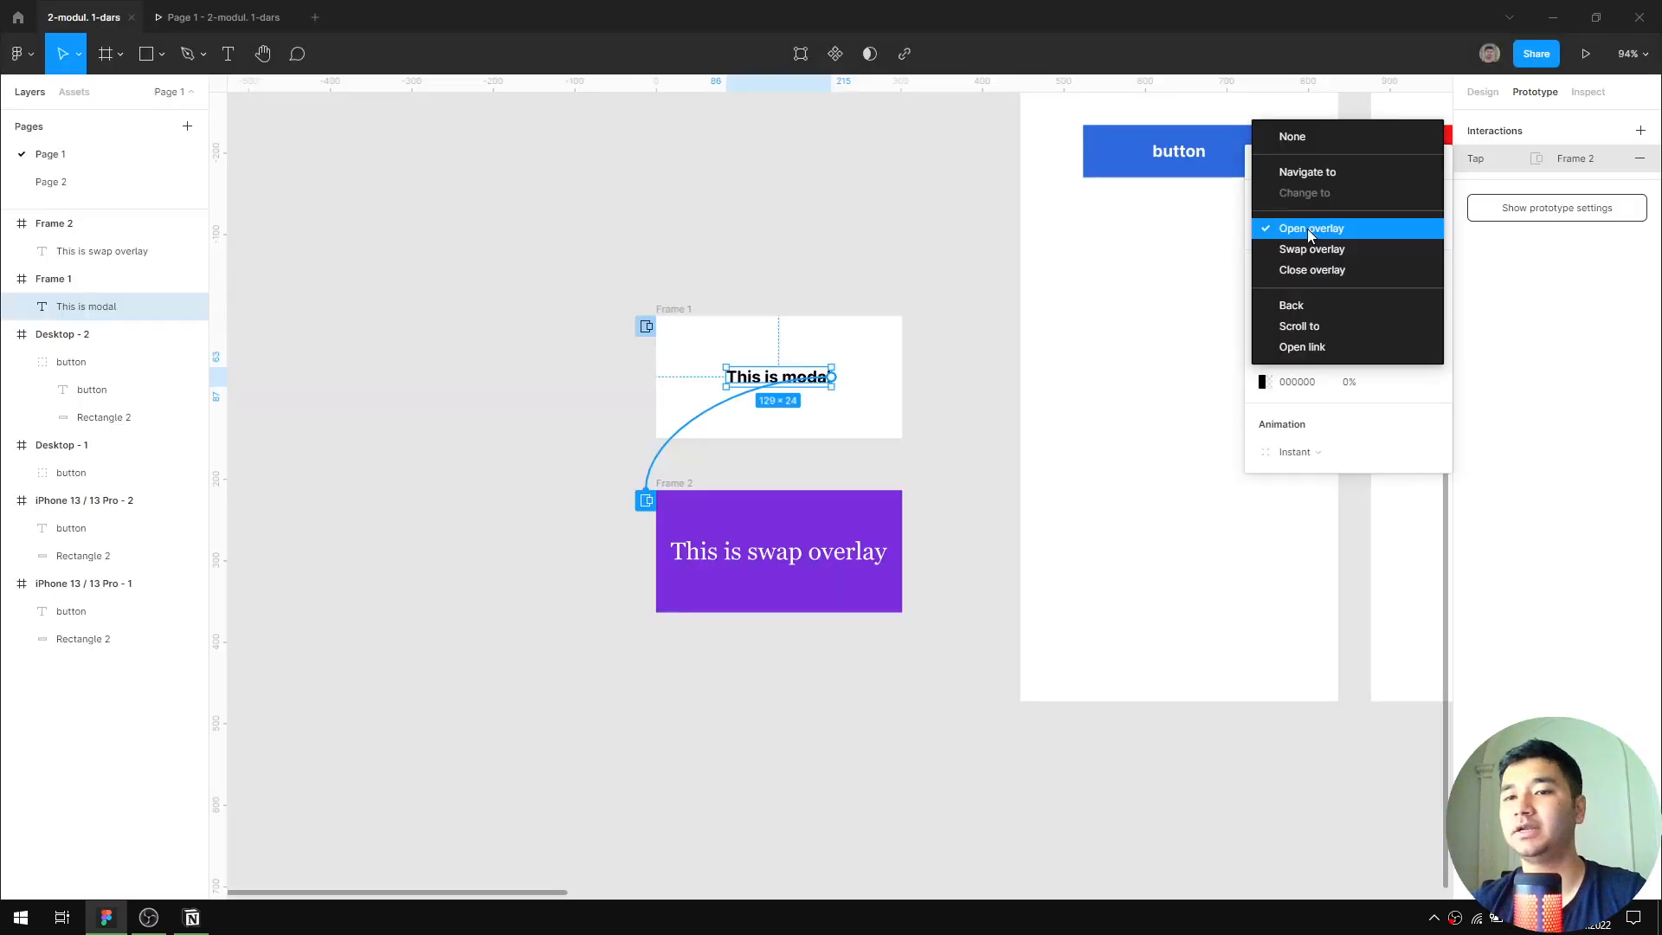
left_click(1325, 253)
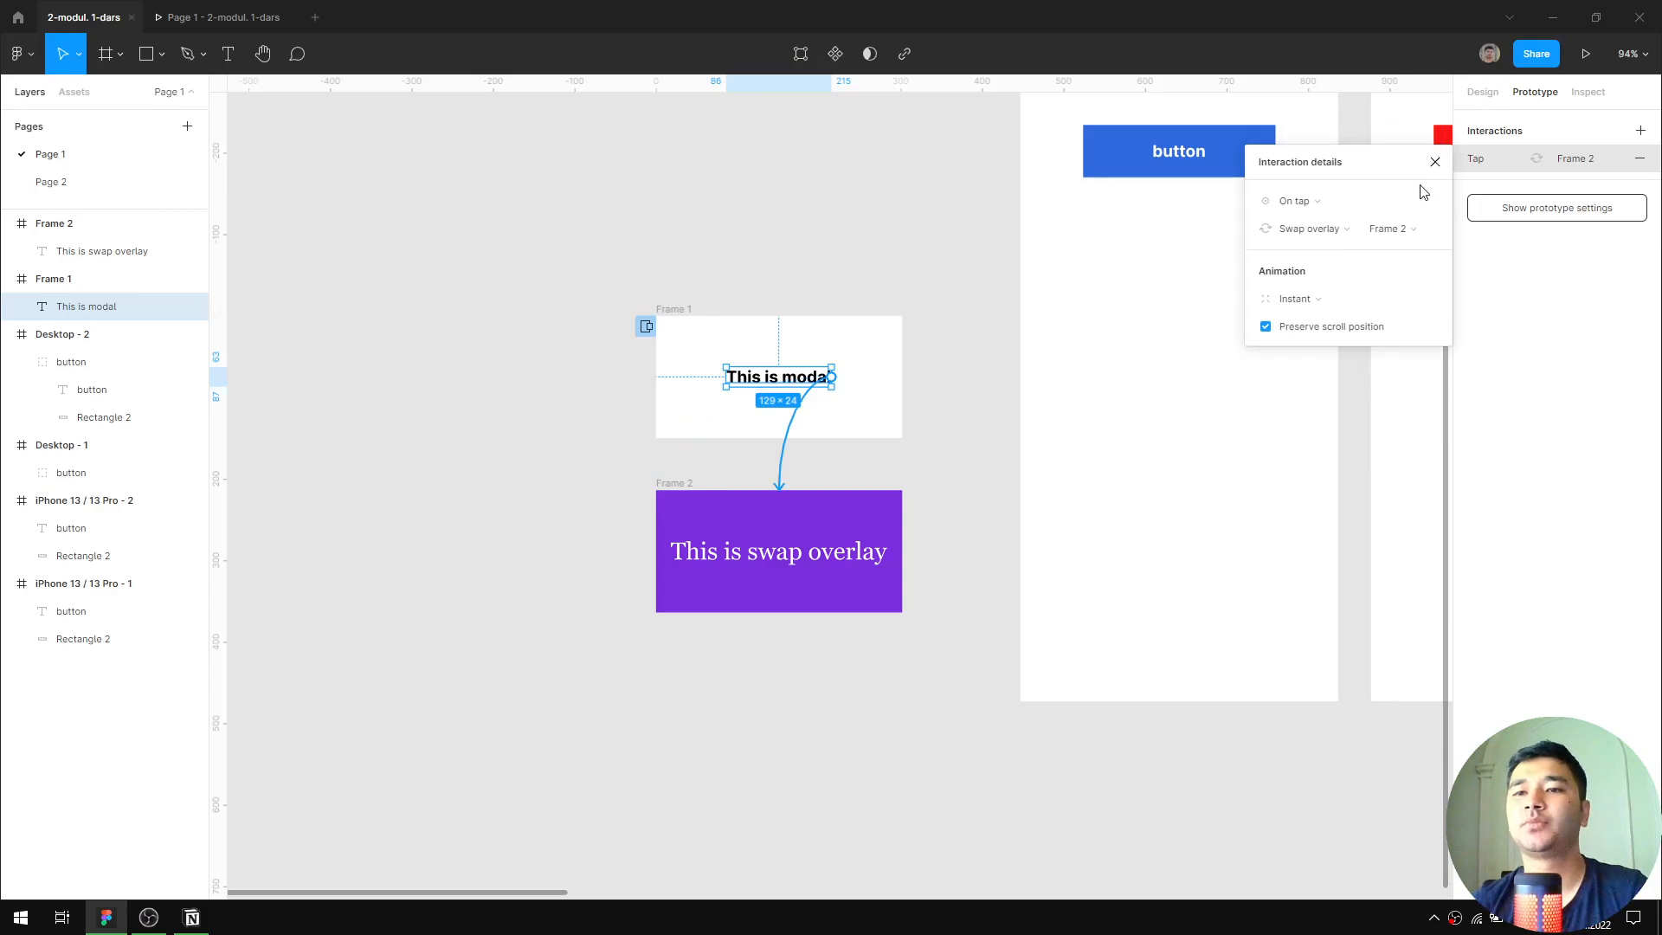
left_click(1435, 161)
Delete Frame 2, the purple swap overlay frame
left_click(690, 487)
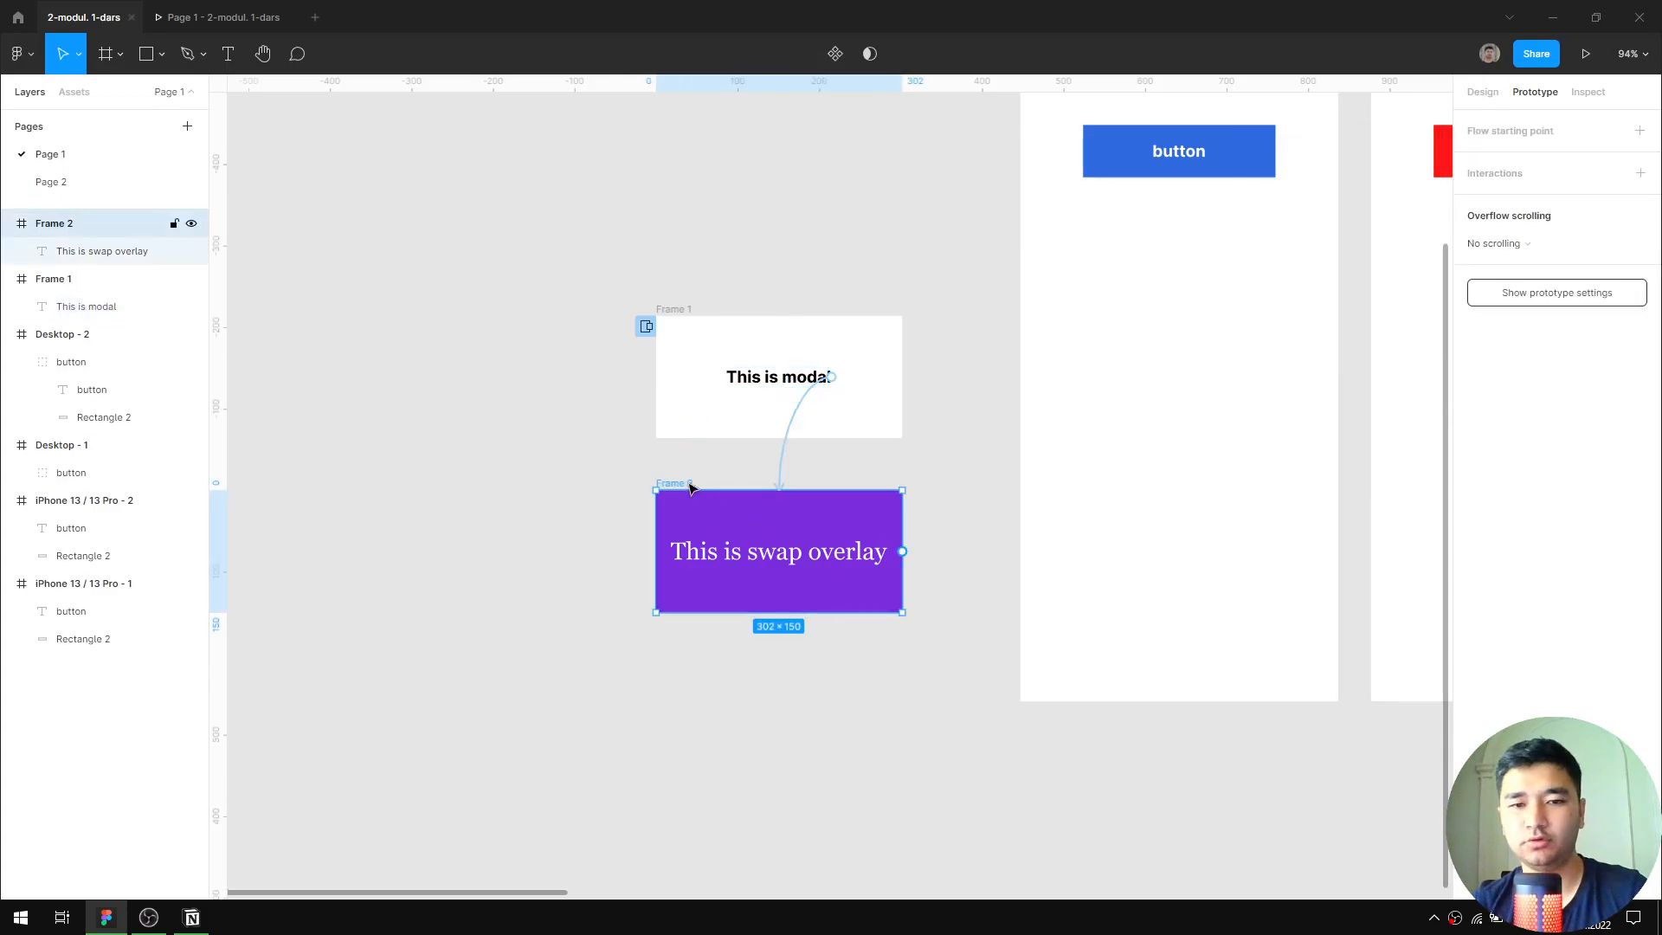
key("Delete")
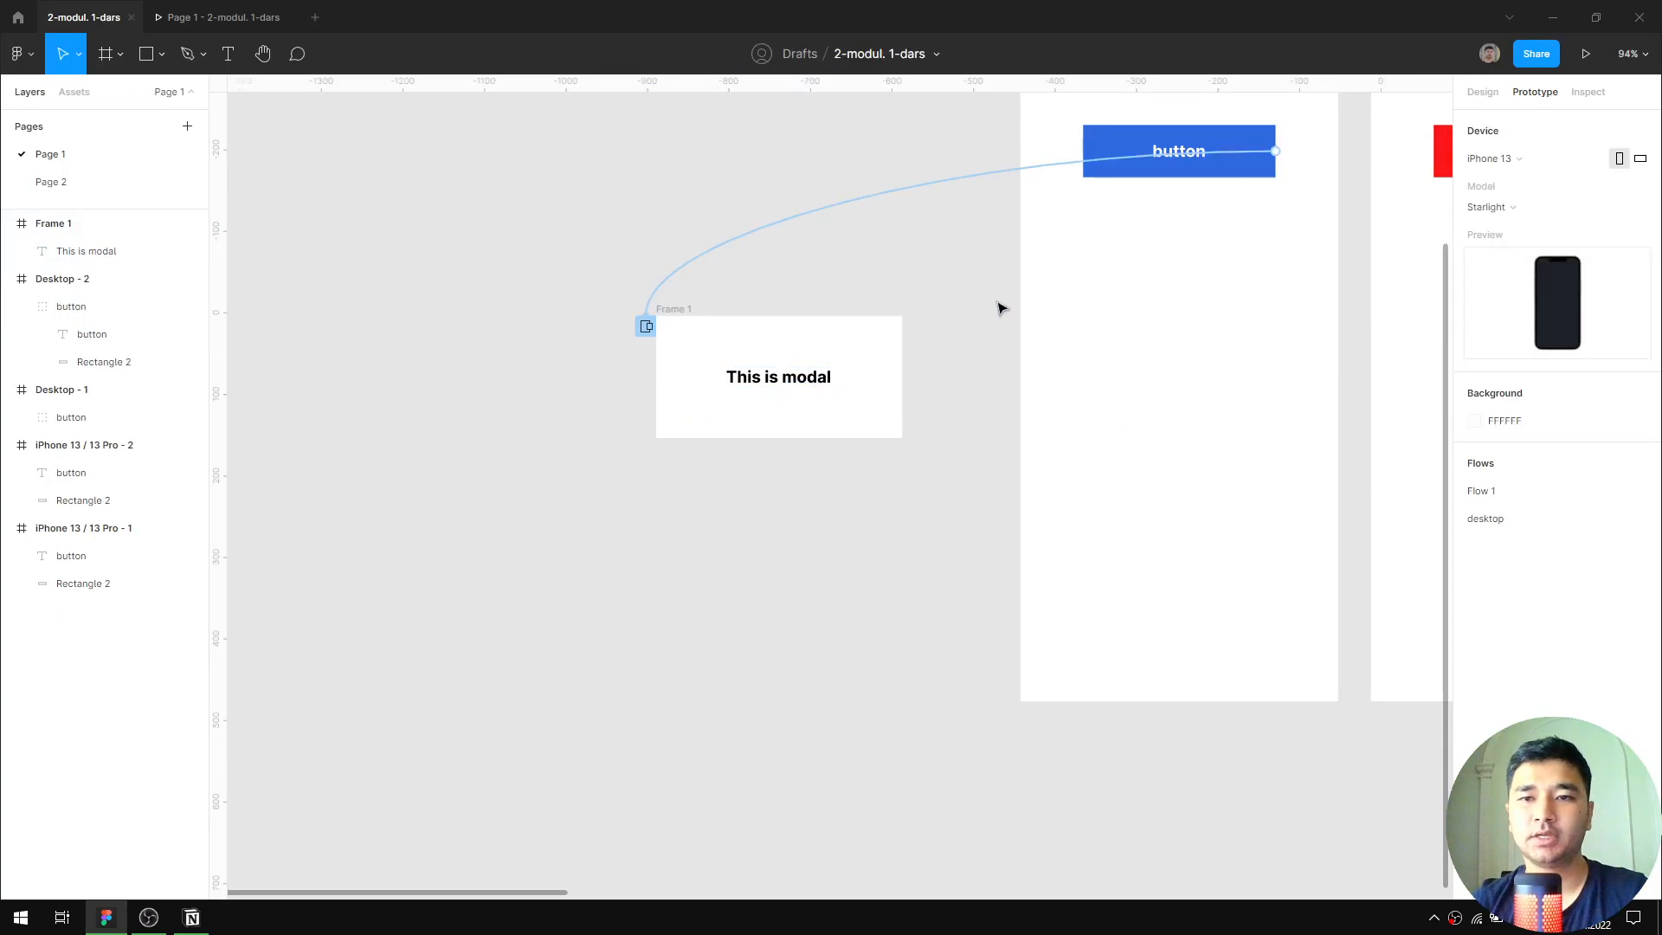
Try the Close overlay action on the blue button's tap interaction, and undo the change
left_click(1237, 164)
left_click(1345, 229)
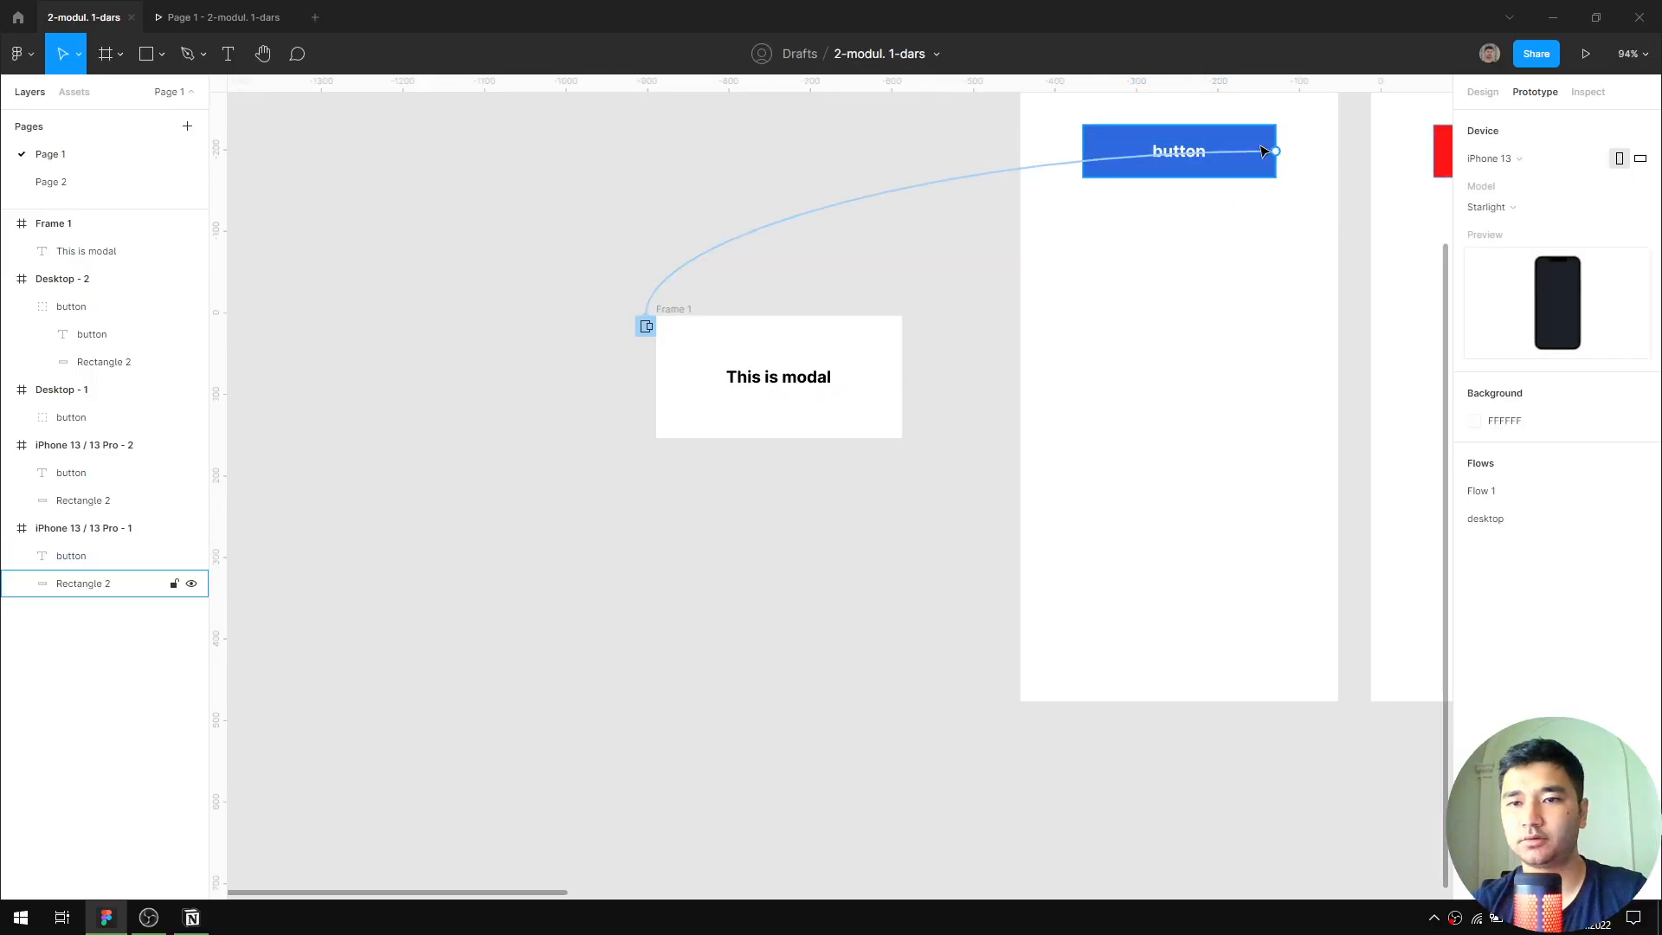
left_click(1262, 152)
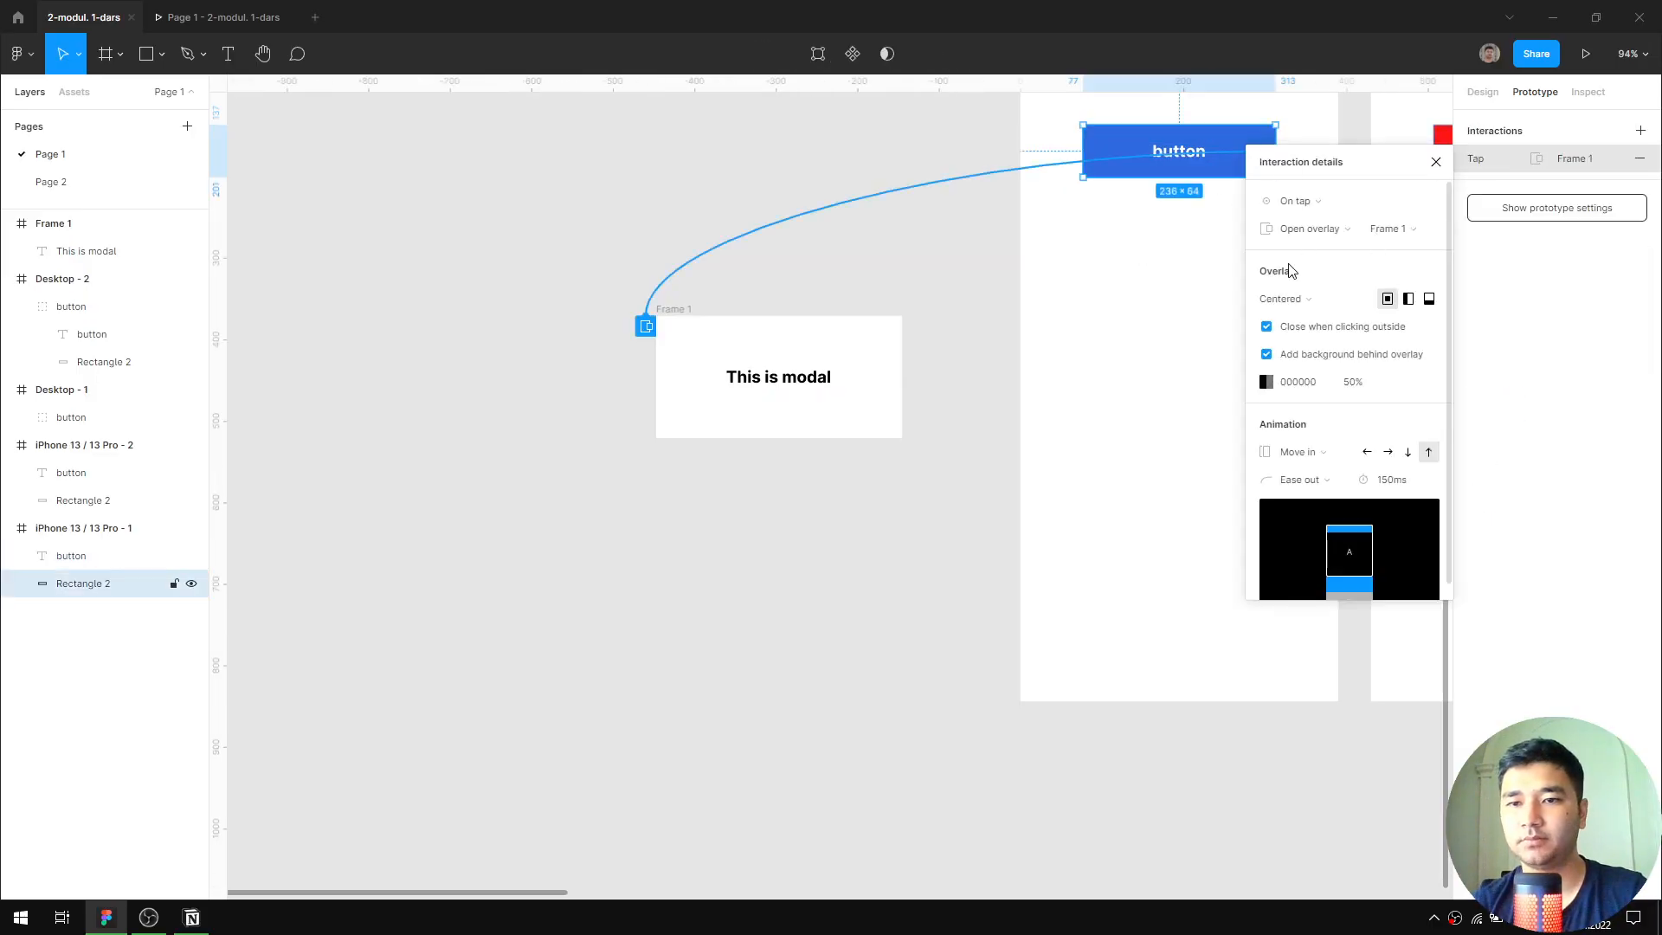
left_click(1309, 228)
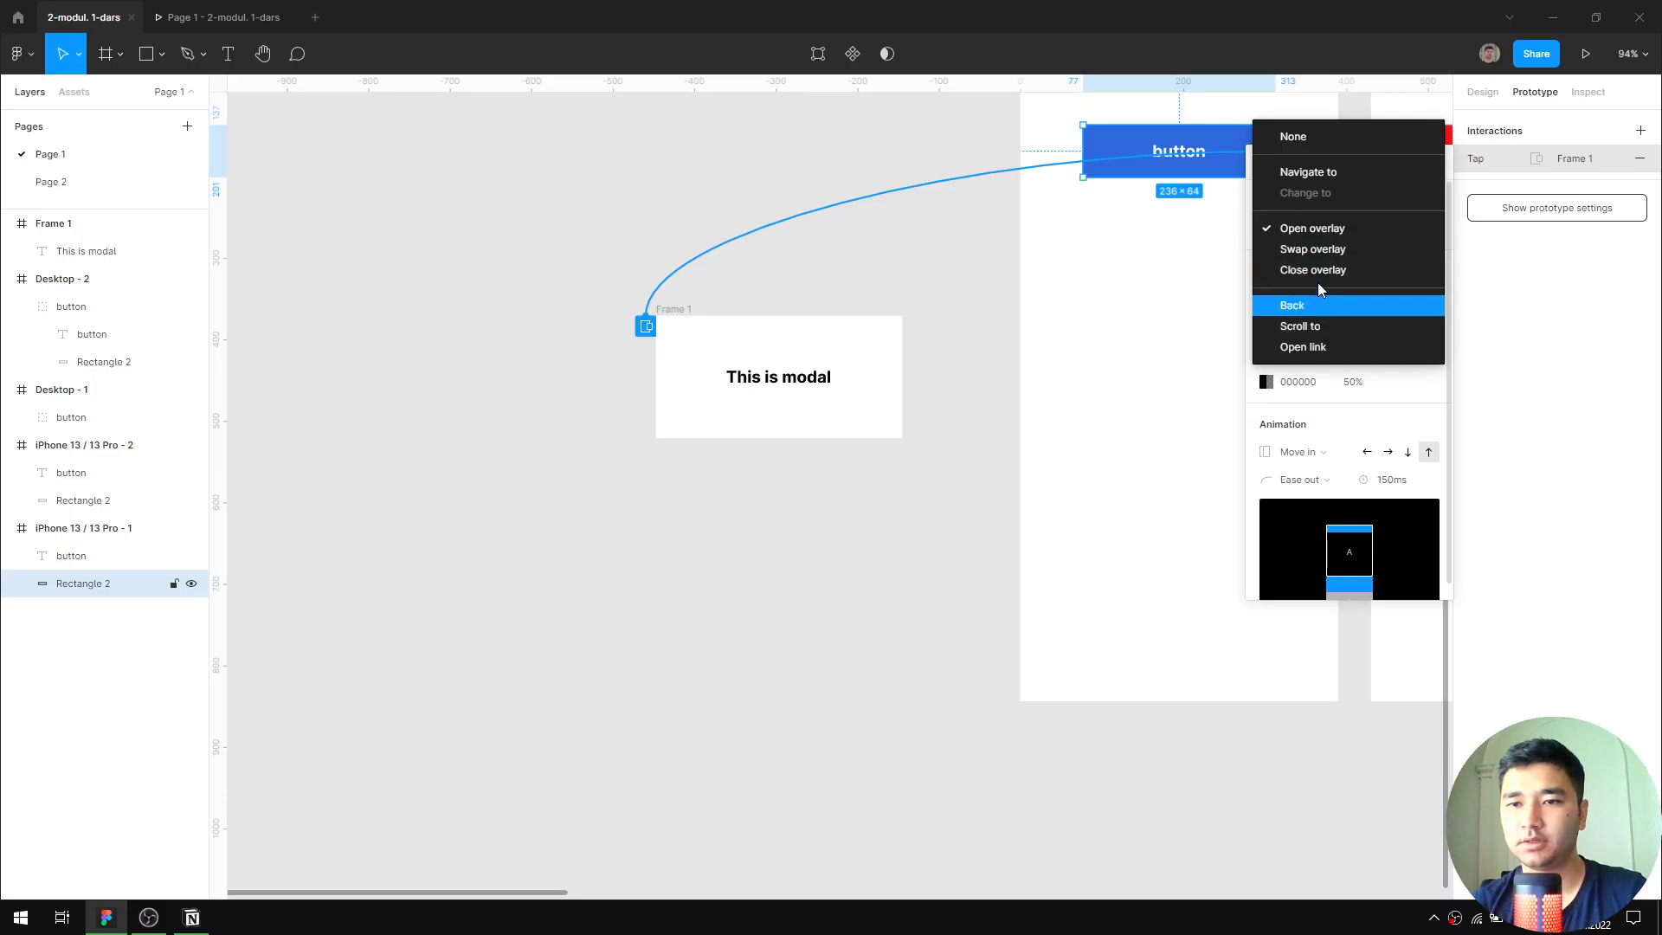
left_click(1316, 270)
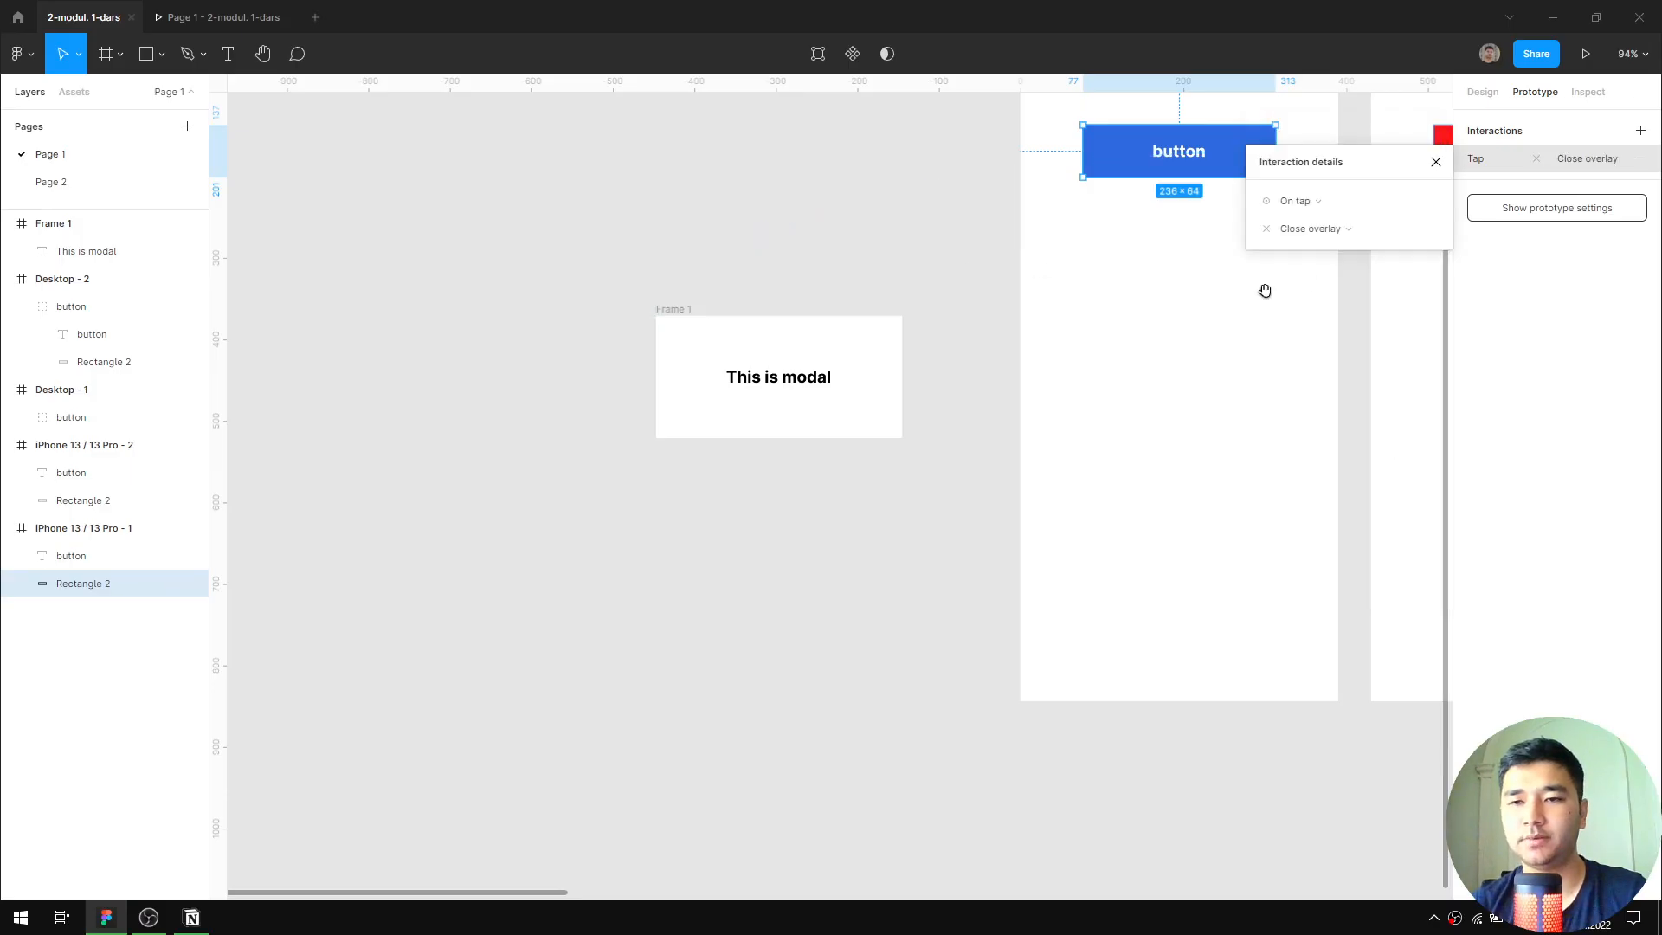
left_click_drag(1264, 291, 1166, 311)
key("ctrl+z")
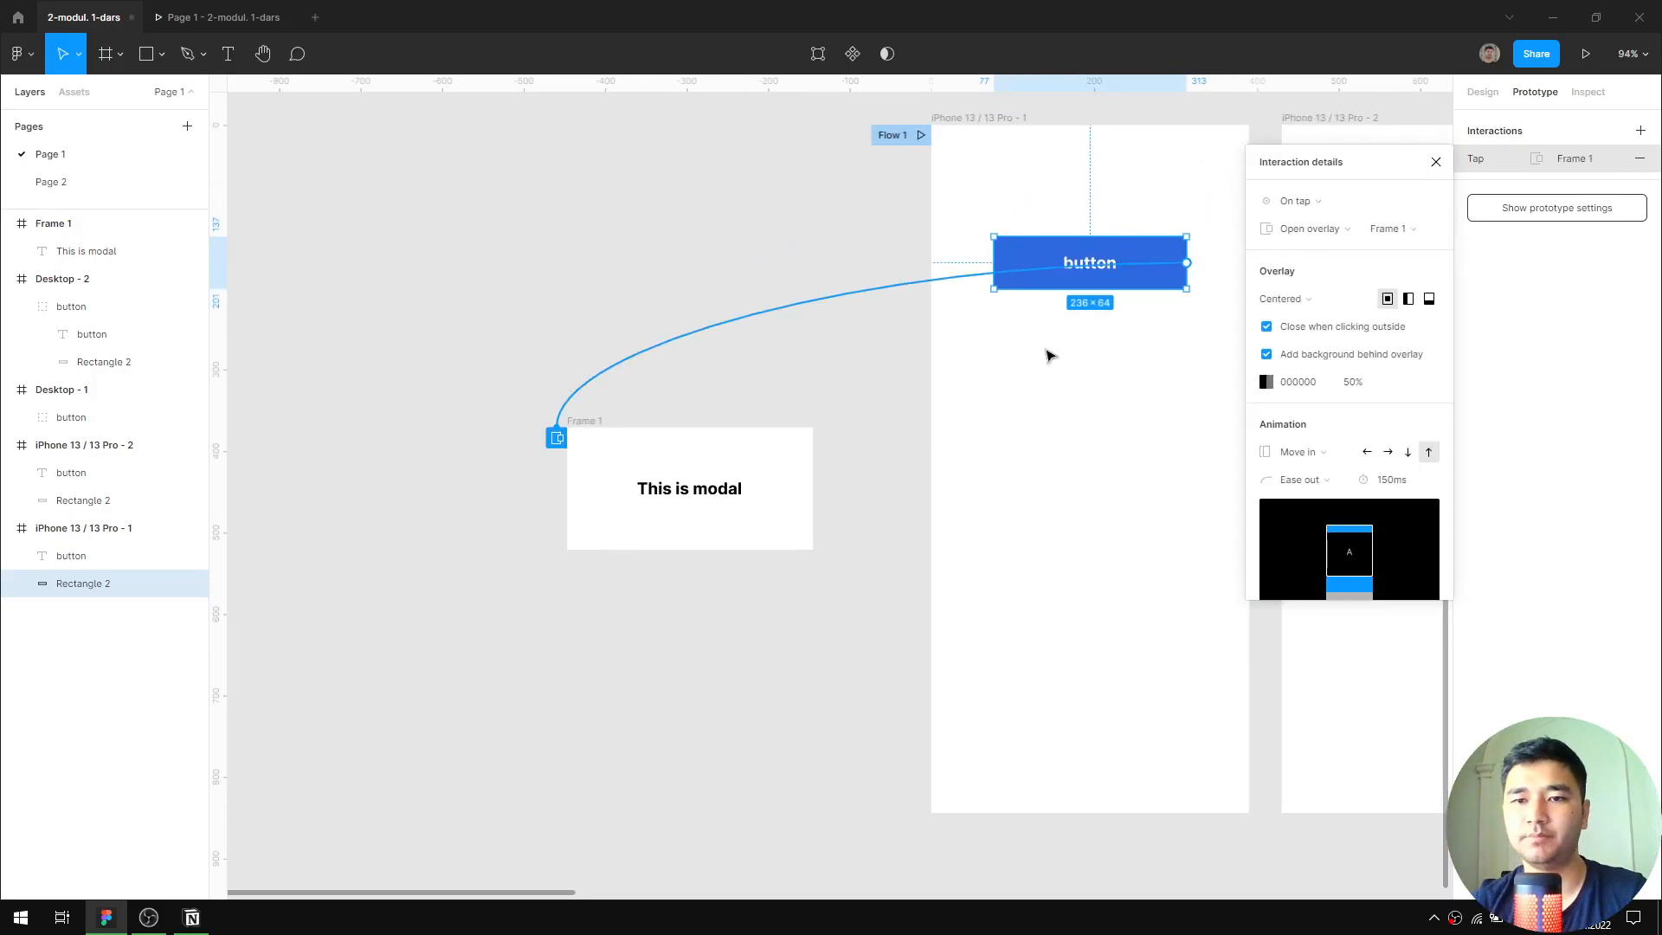
Add an "x" text to Frame 1 and place it in the frame's upper-right corner at about X 281, Y 4
left_click(681, 440)
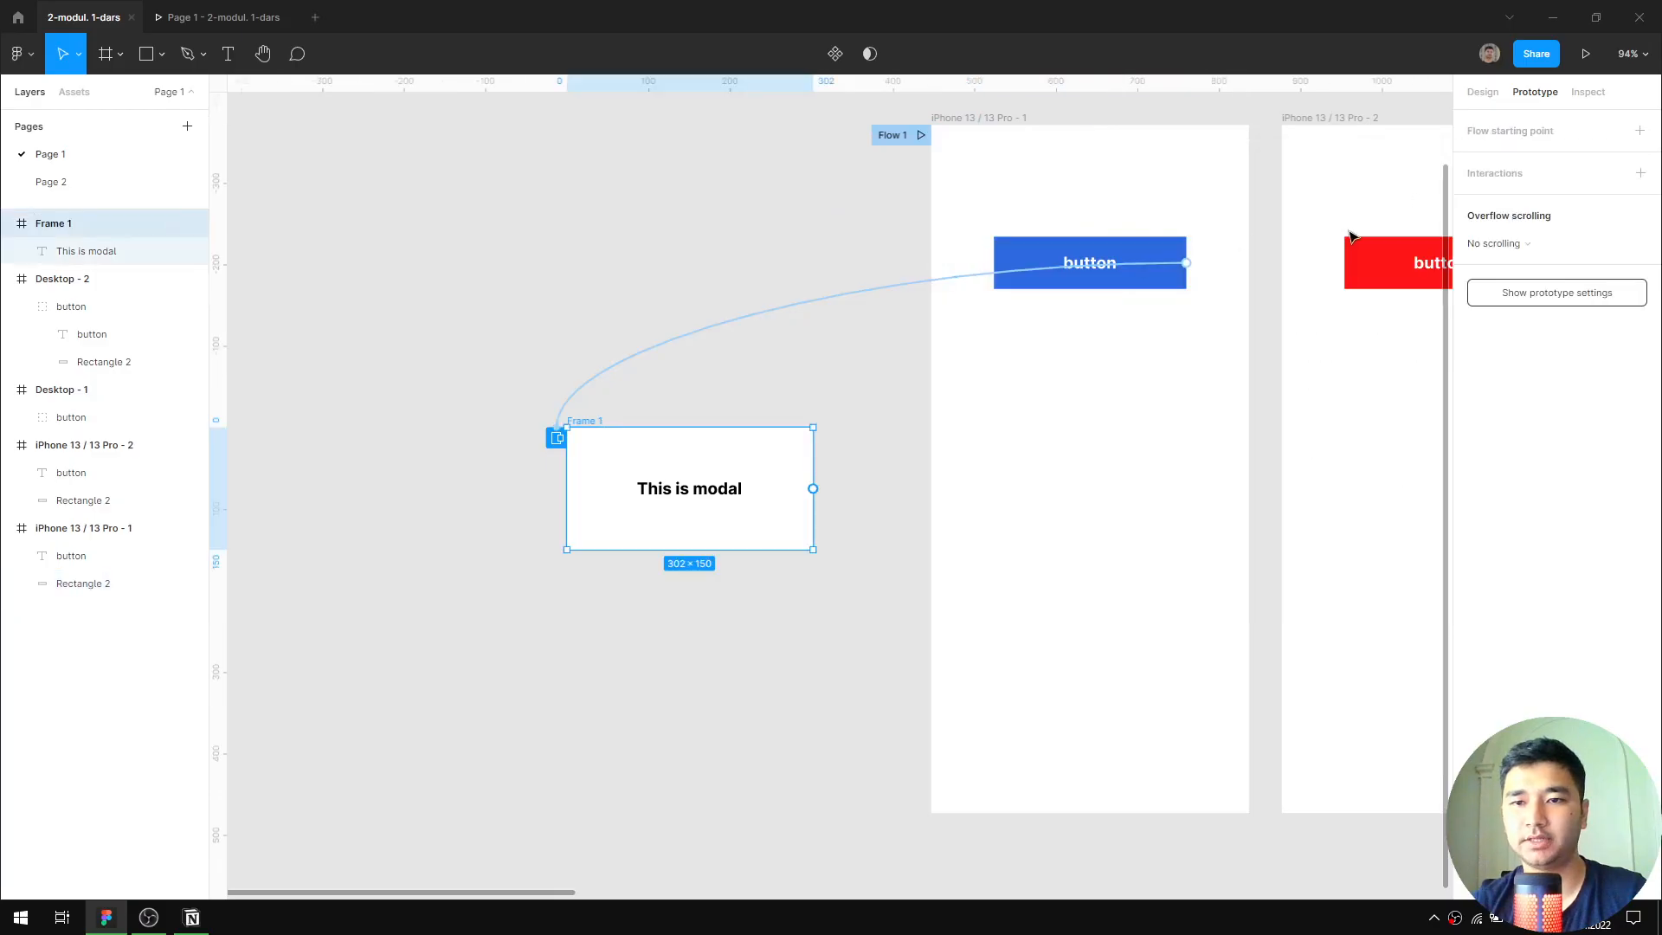
left_click(1483, 92)
scroll(738, 426, "up", 3)
scroll(912, 453, "left", 2)
scroll(913, 452, "up", 2)
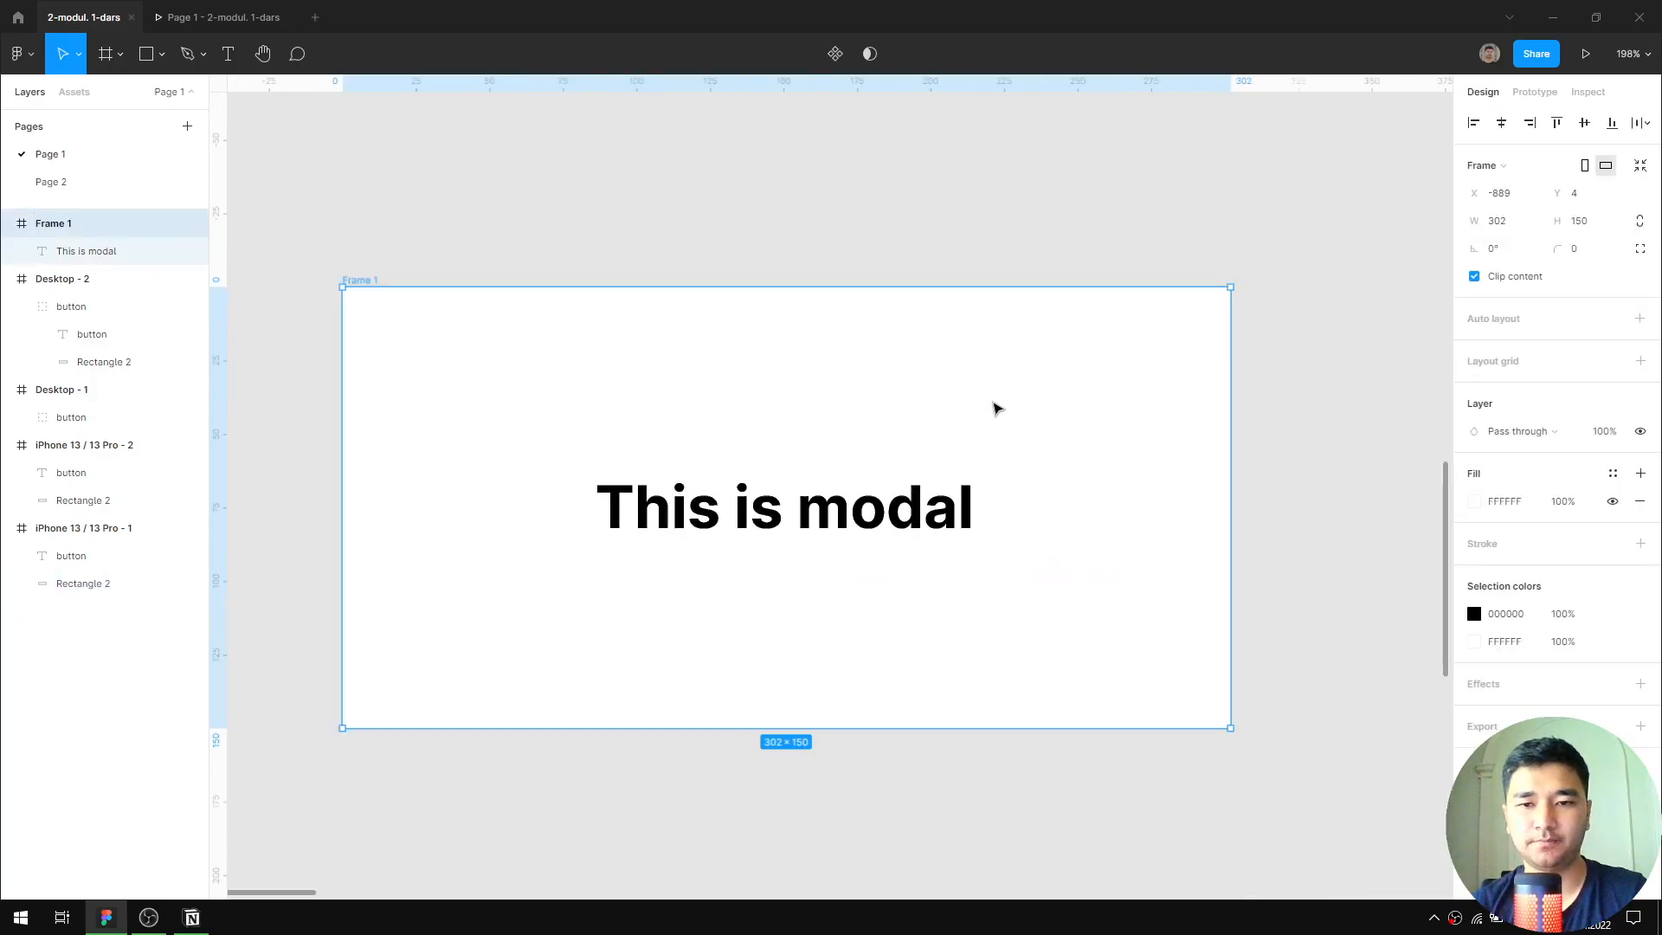
left_click_drag(995, 404, 885, 444)
key("t")
left_click(844, 467)
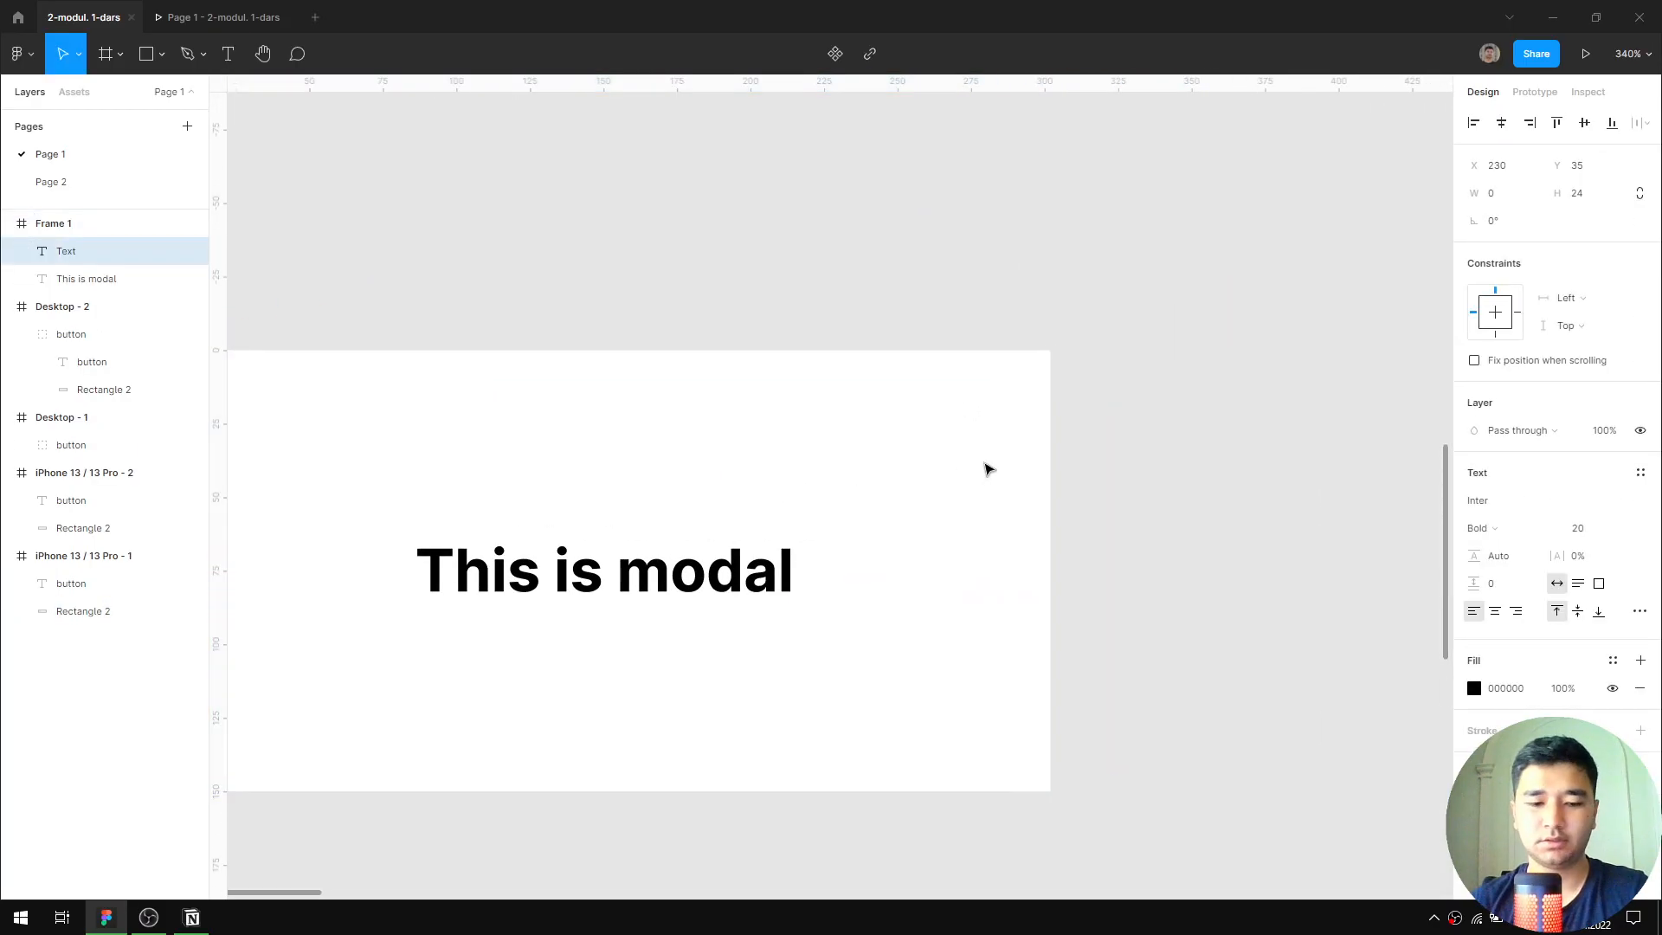
type("x")
key("Escape")
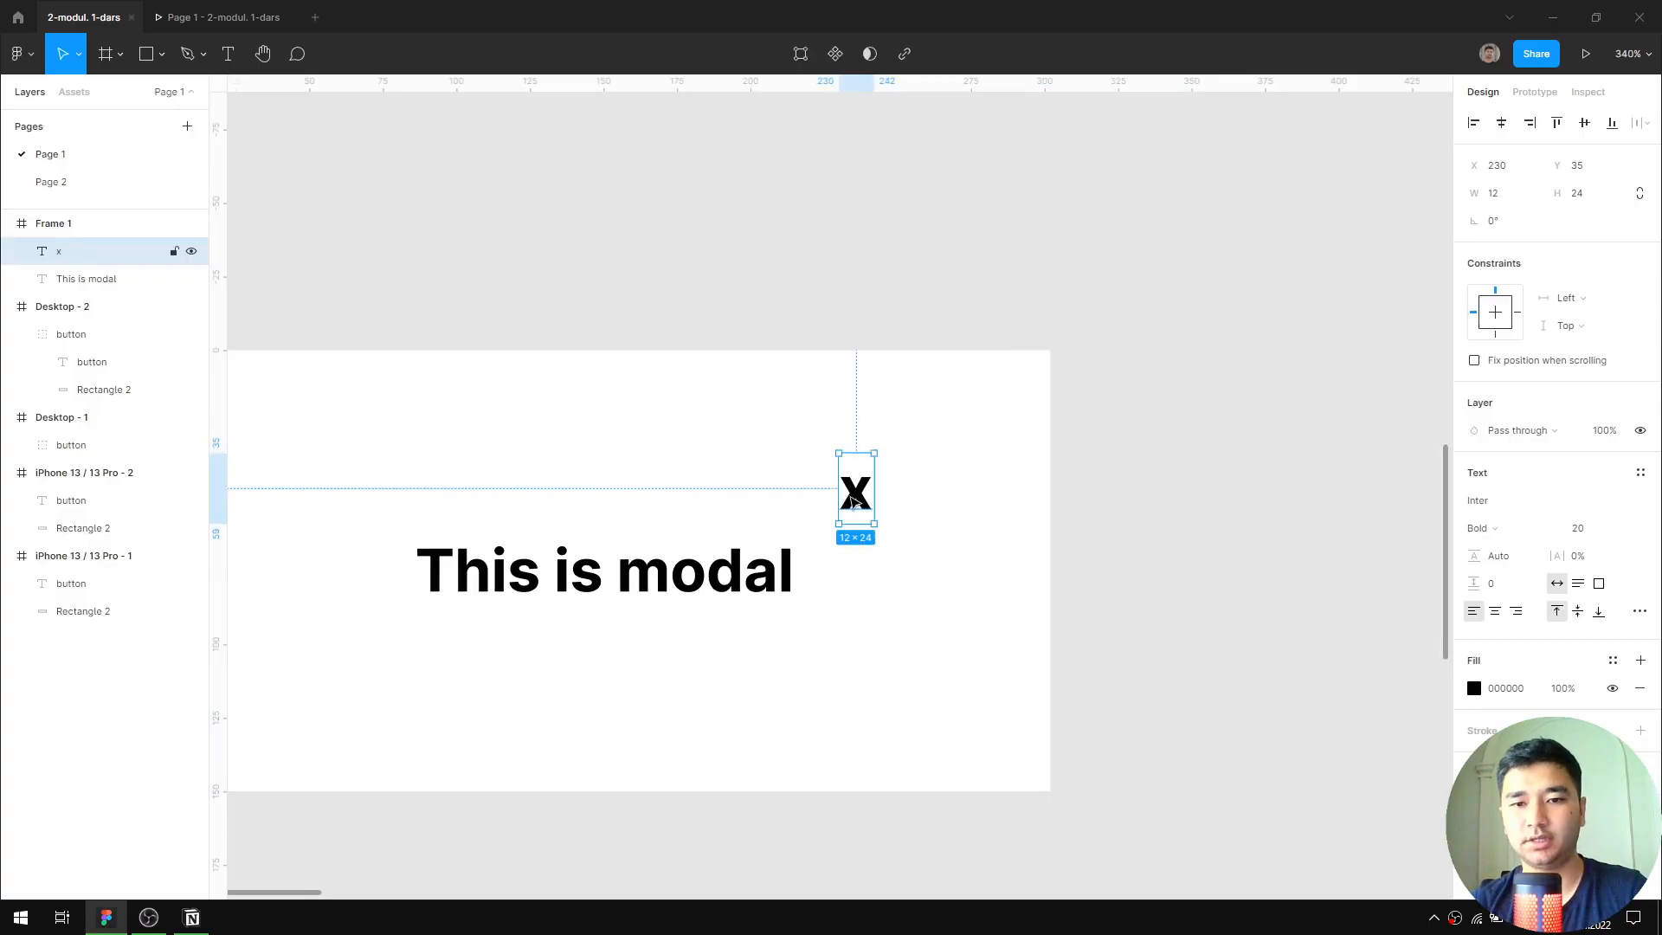
left_click_drag(857, 500, 1011, 404)
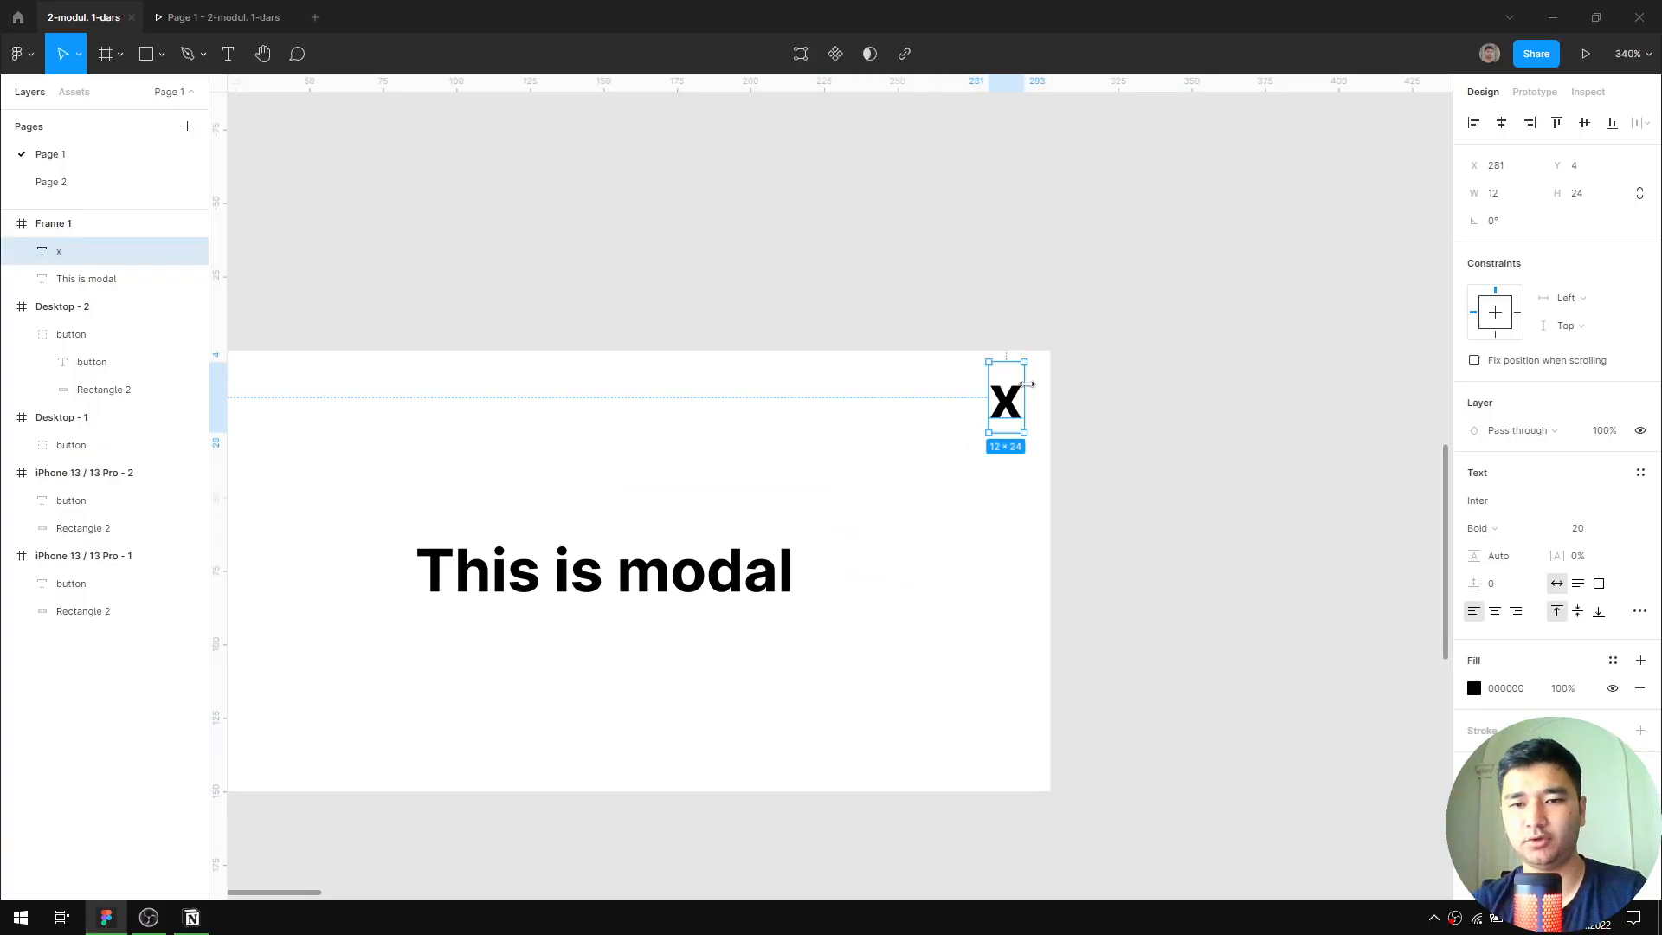
Give the "x" text in Frame 1 an On tap prototype interaction with the Close overlay action
scroll(965, 320, "down", 5)
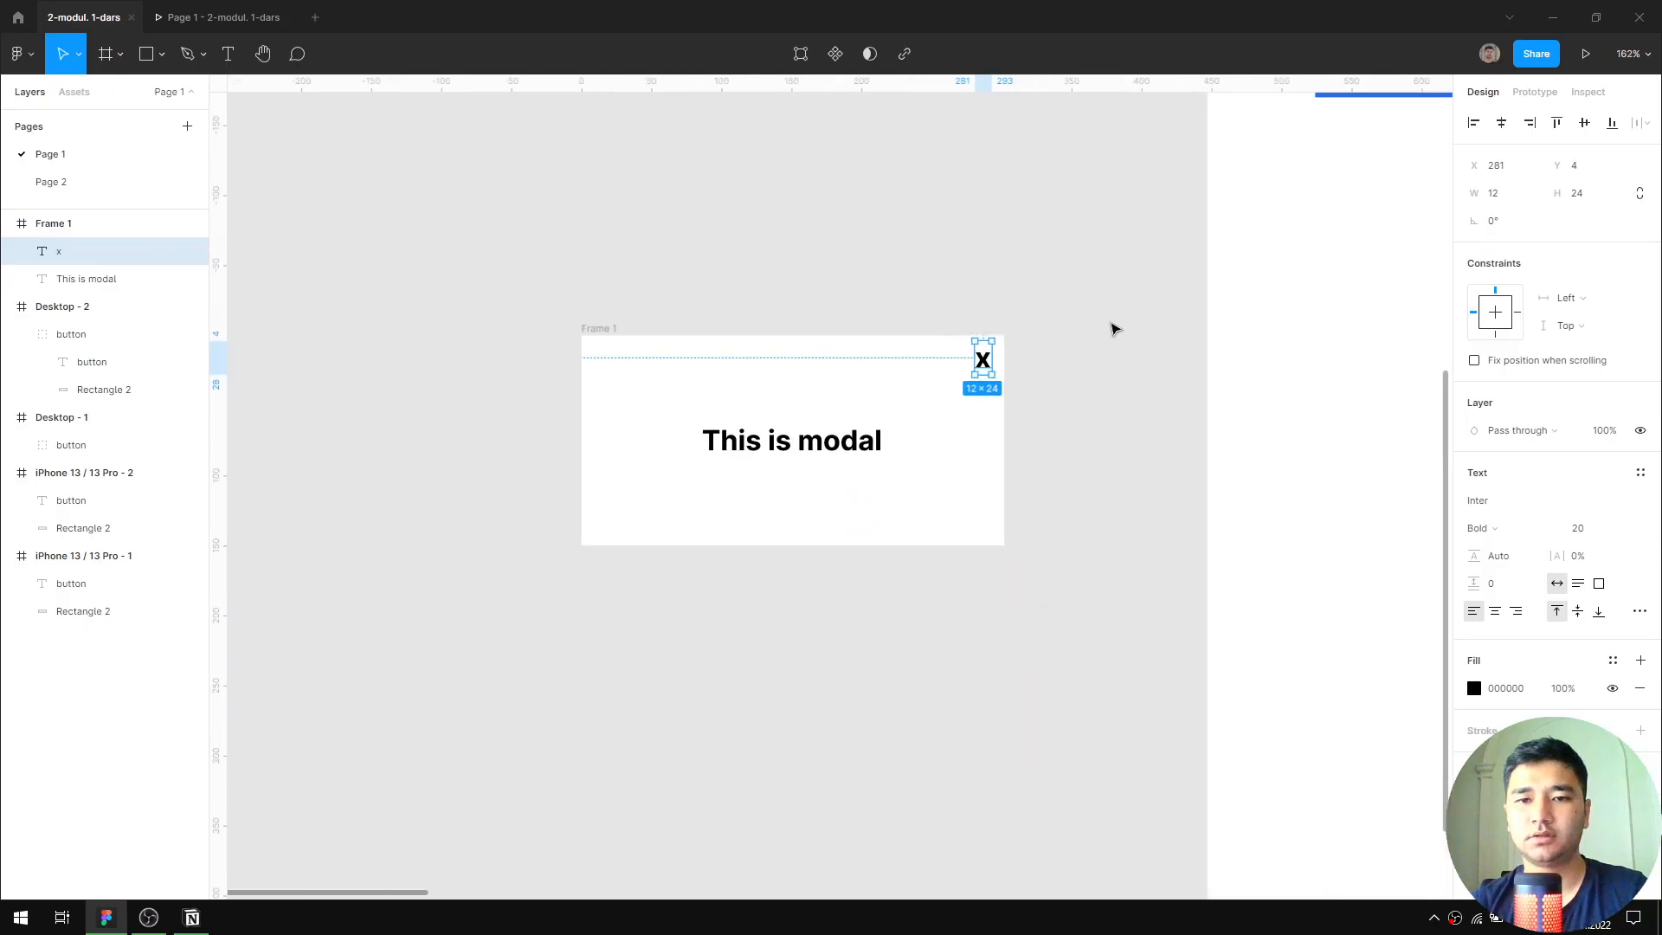
left_click_drag(1113, 326, 1121, 405)
left_click(1535, 92)
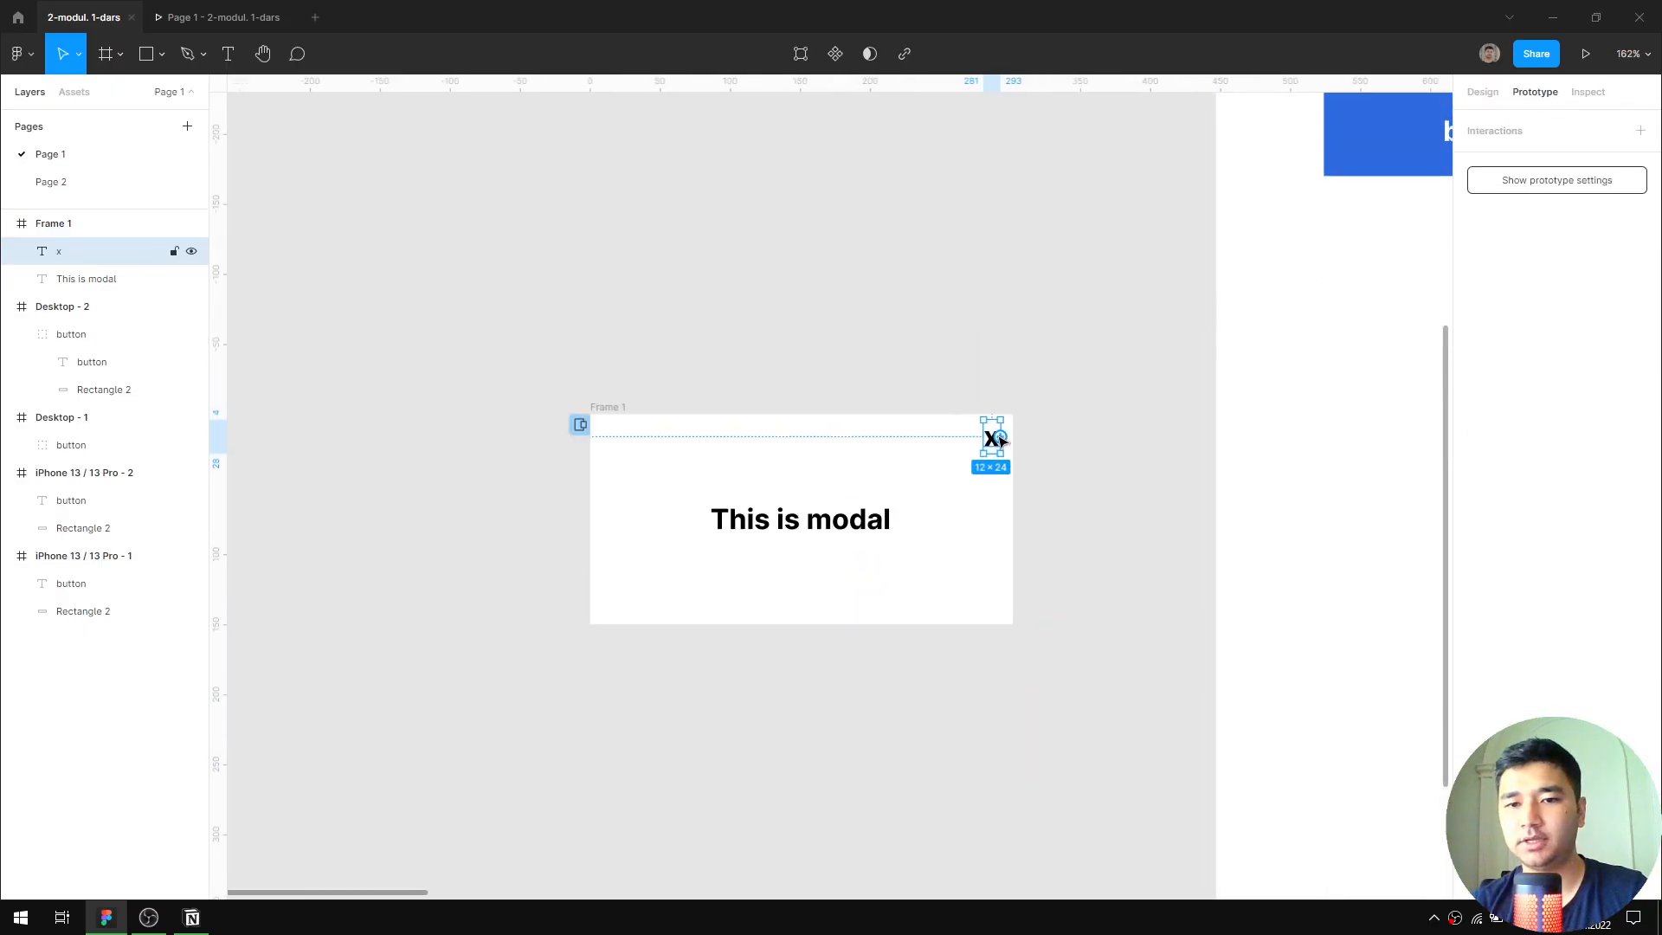
left_click_drag(1000, 439, 1057, 427)
Preview the prototype by opening the modal from the blue button and closing it with the "x", and return to the design file
left_click(221, 17)
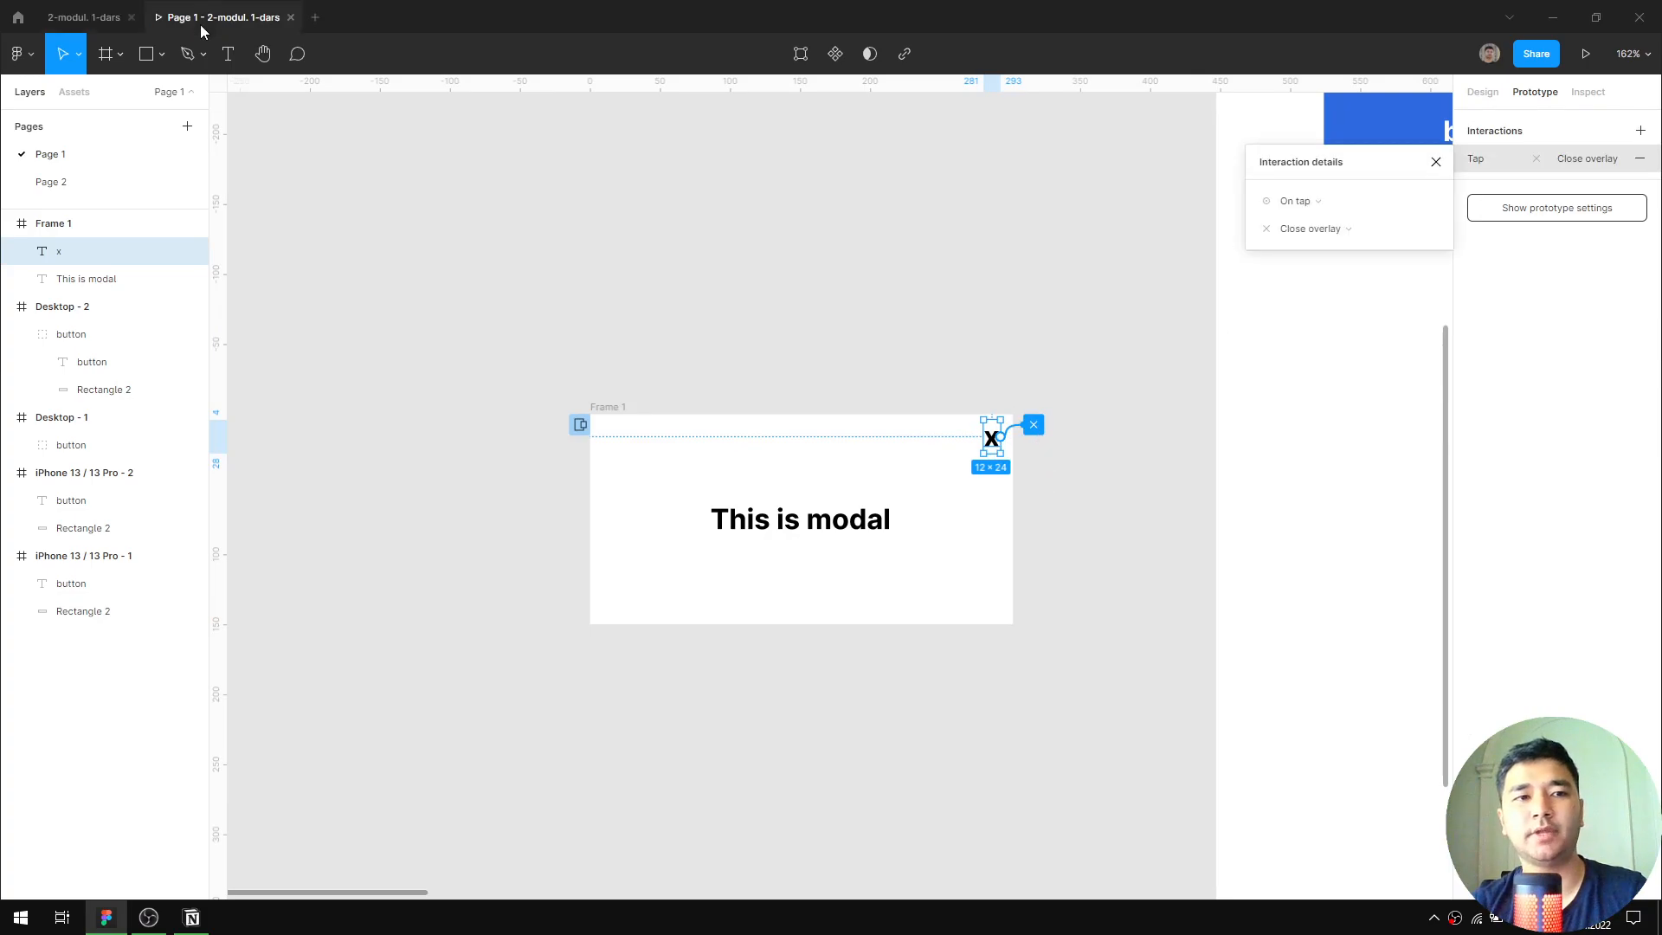
left_click(918, 273)
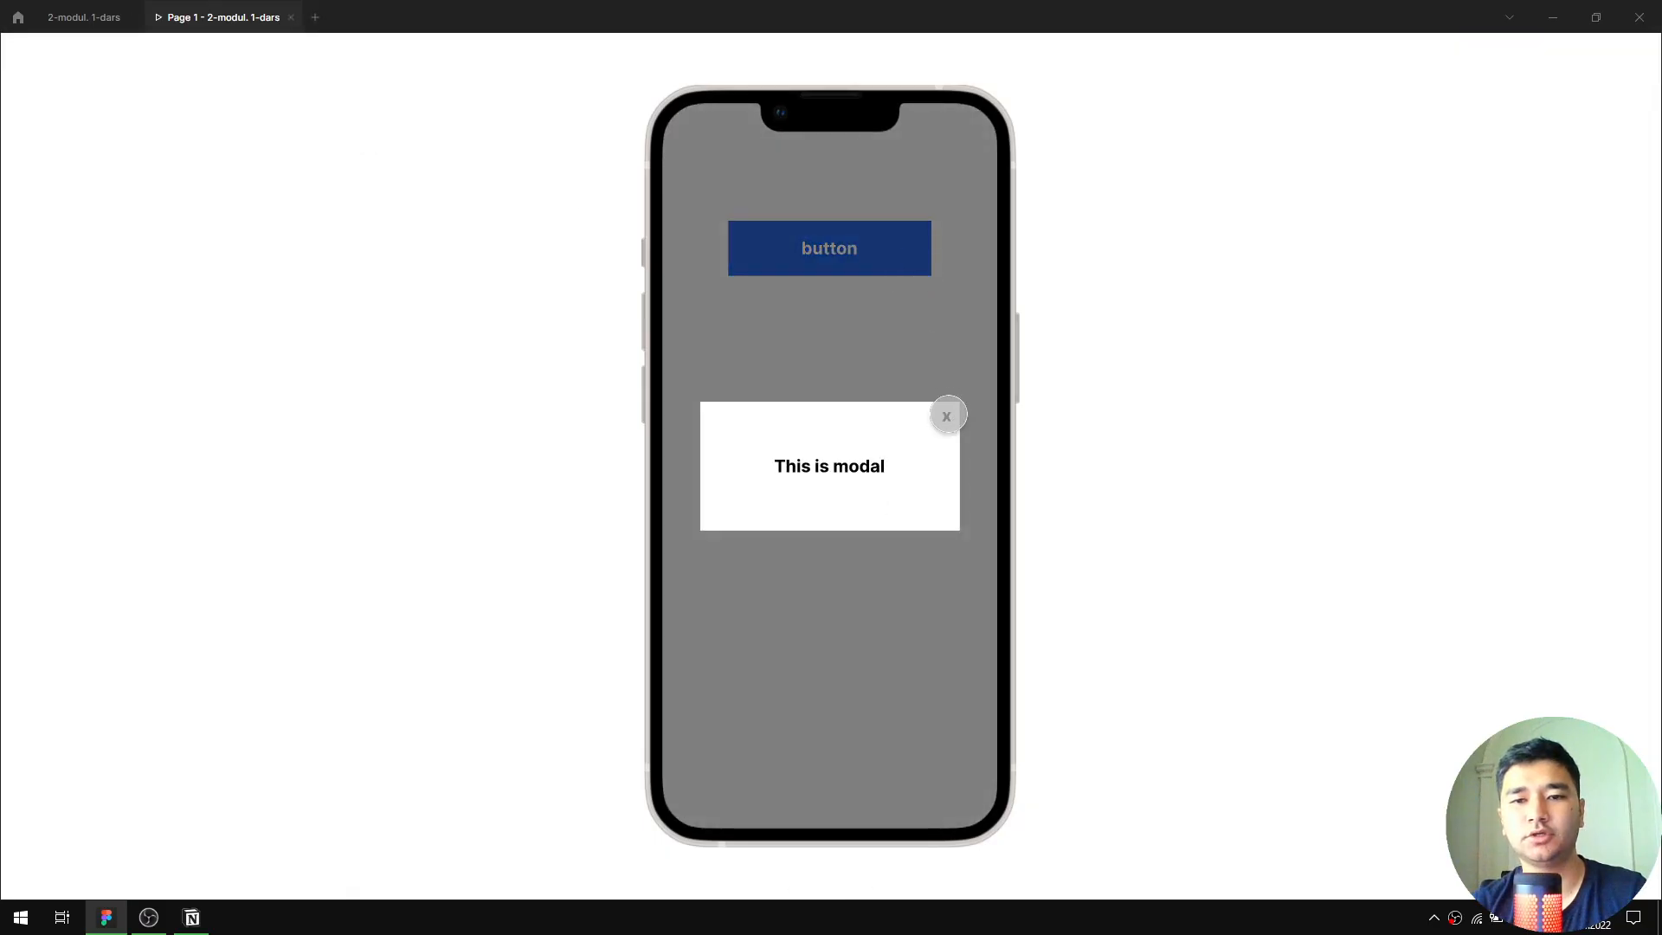
left_click(947, 416)
left_click(85, 20)
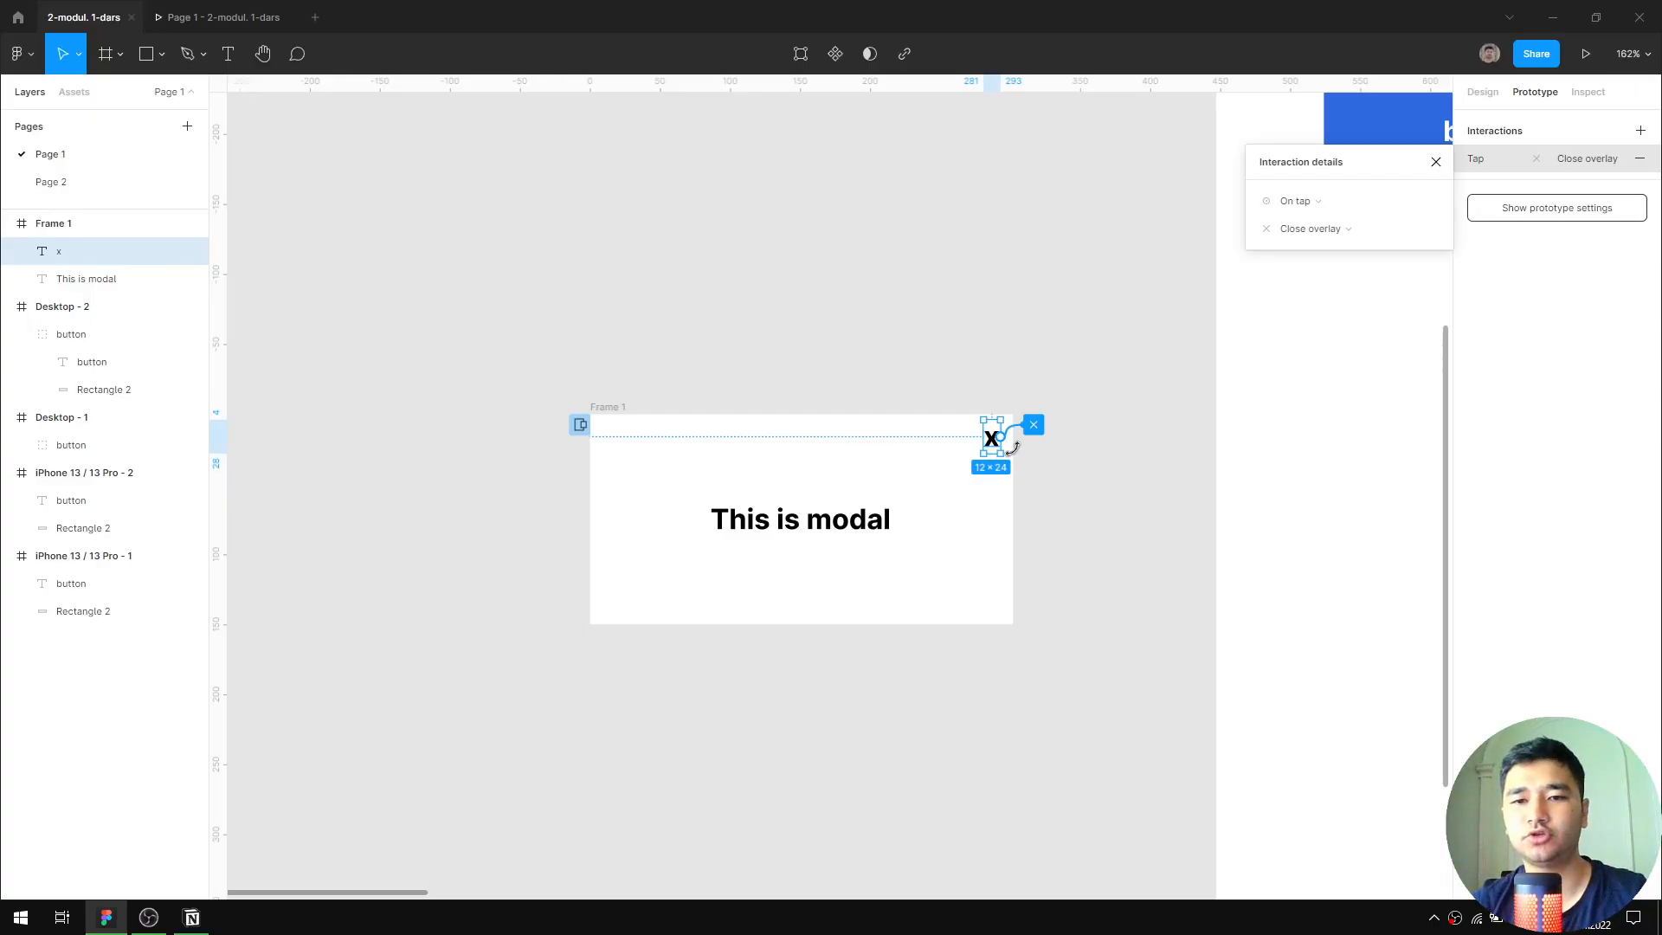
Review the action options of the "x" text's tap interaction, keep Close overlay, and return to the design properties
scroll(1013, 446, "up", 3)
left_click(1327, 228)
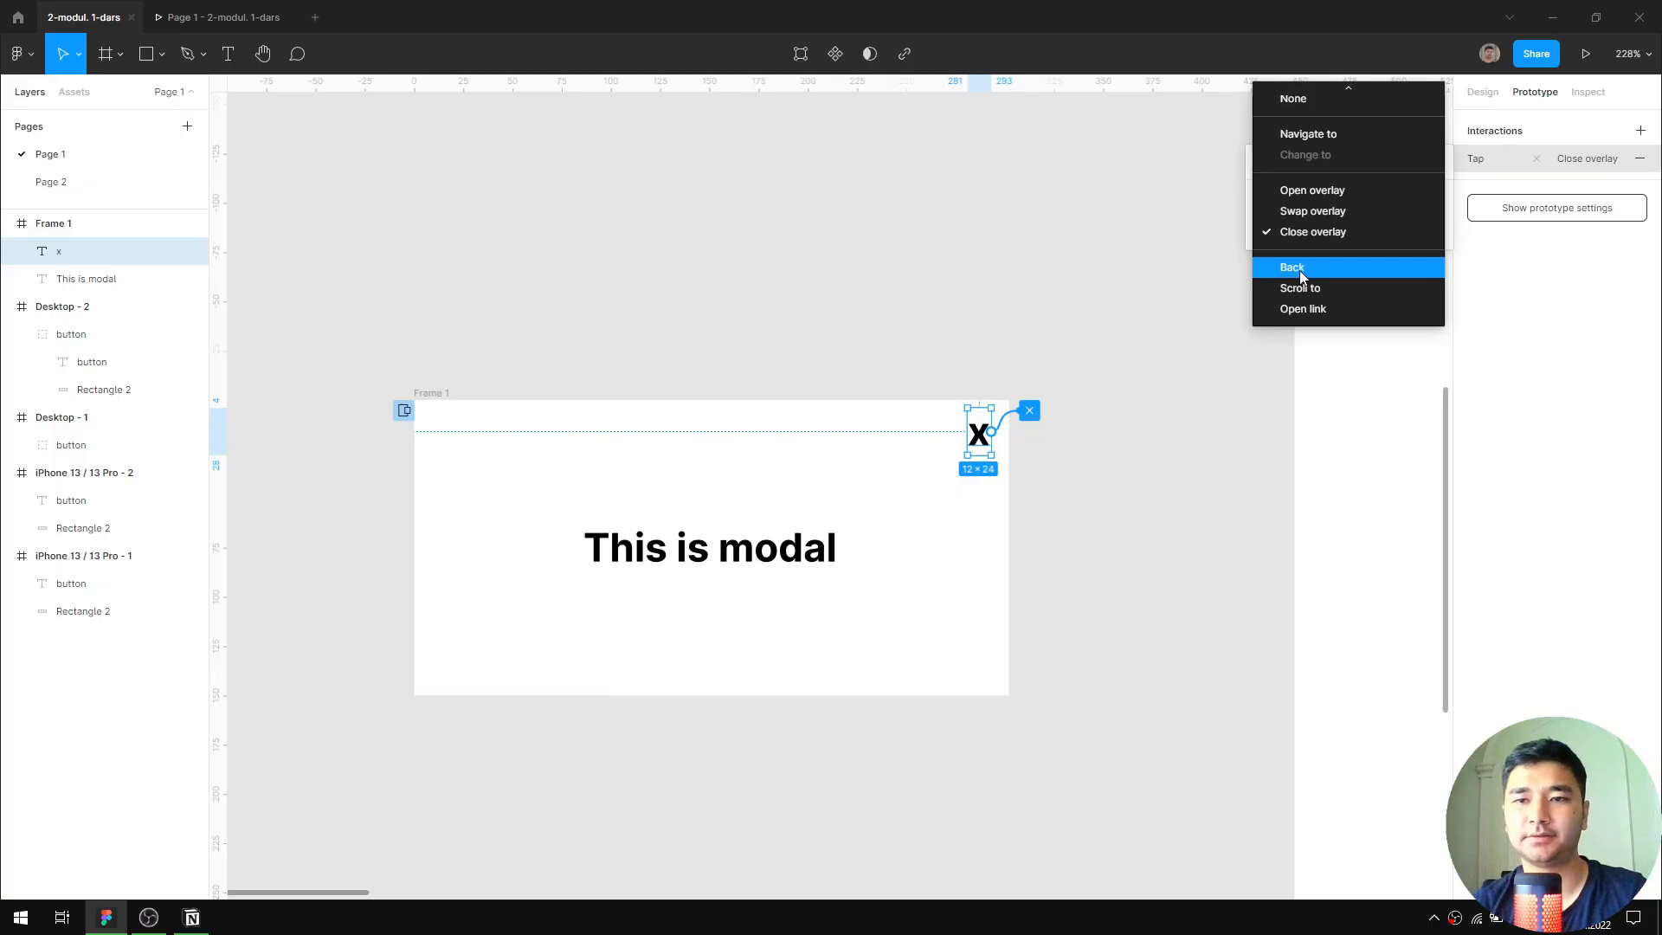
left_click(1338, 233)
scroll(962, 403, "down", 3)
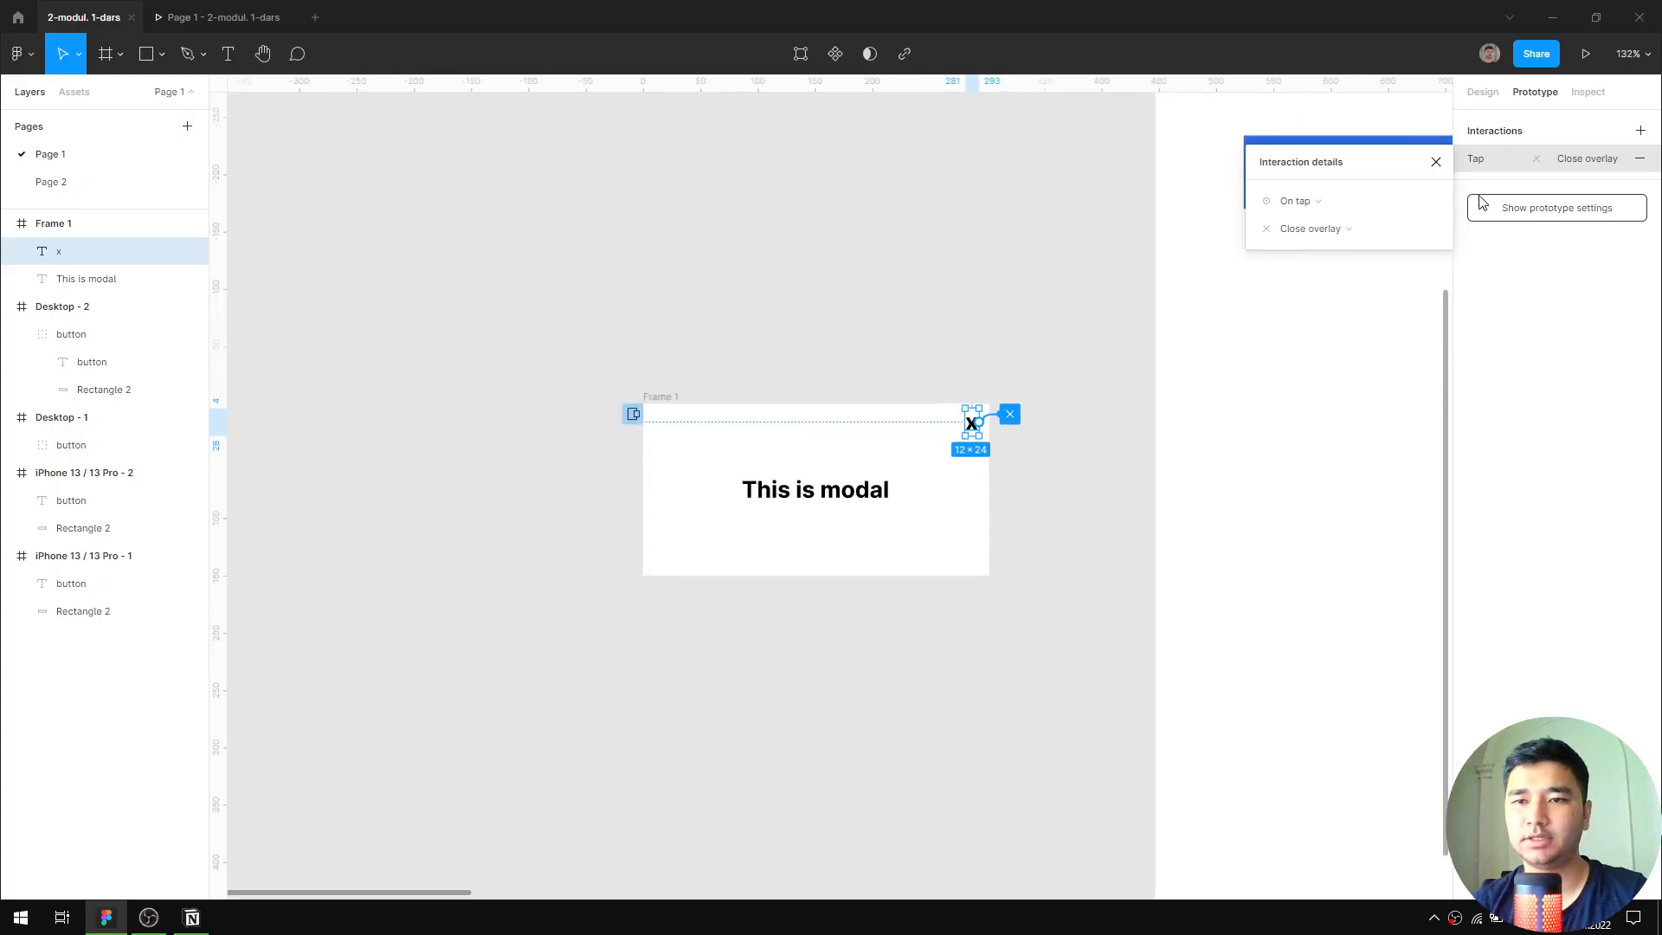
left_click(1435, 162)
left_click(1483, 92)
scroll(947, 290, "down", 3)
scroll(950, 290, "down", 1)
left_click_drag(1153, 313, 1080, 397)
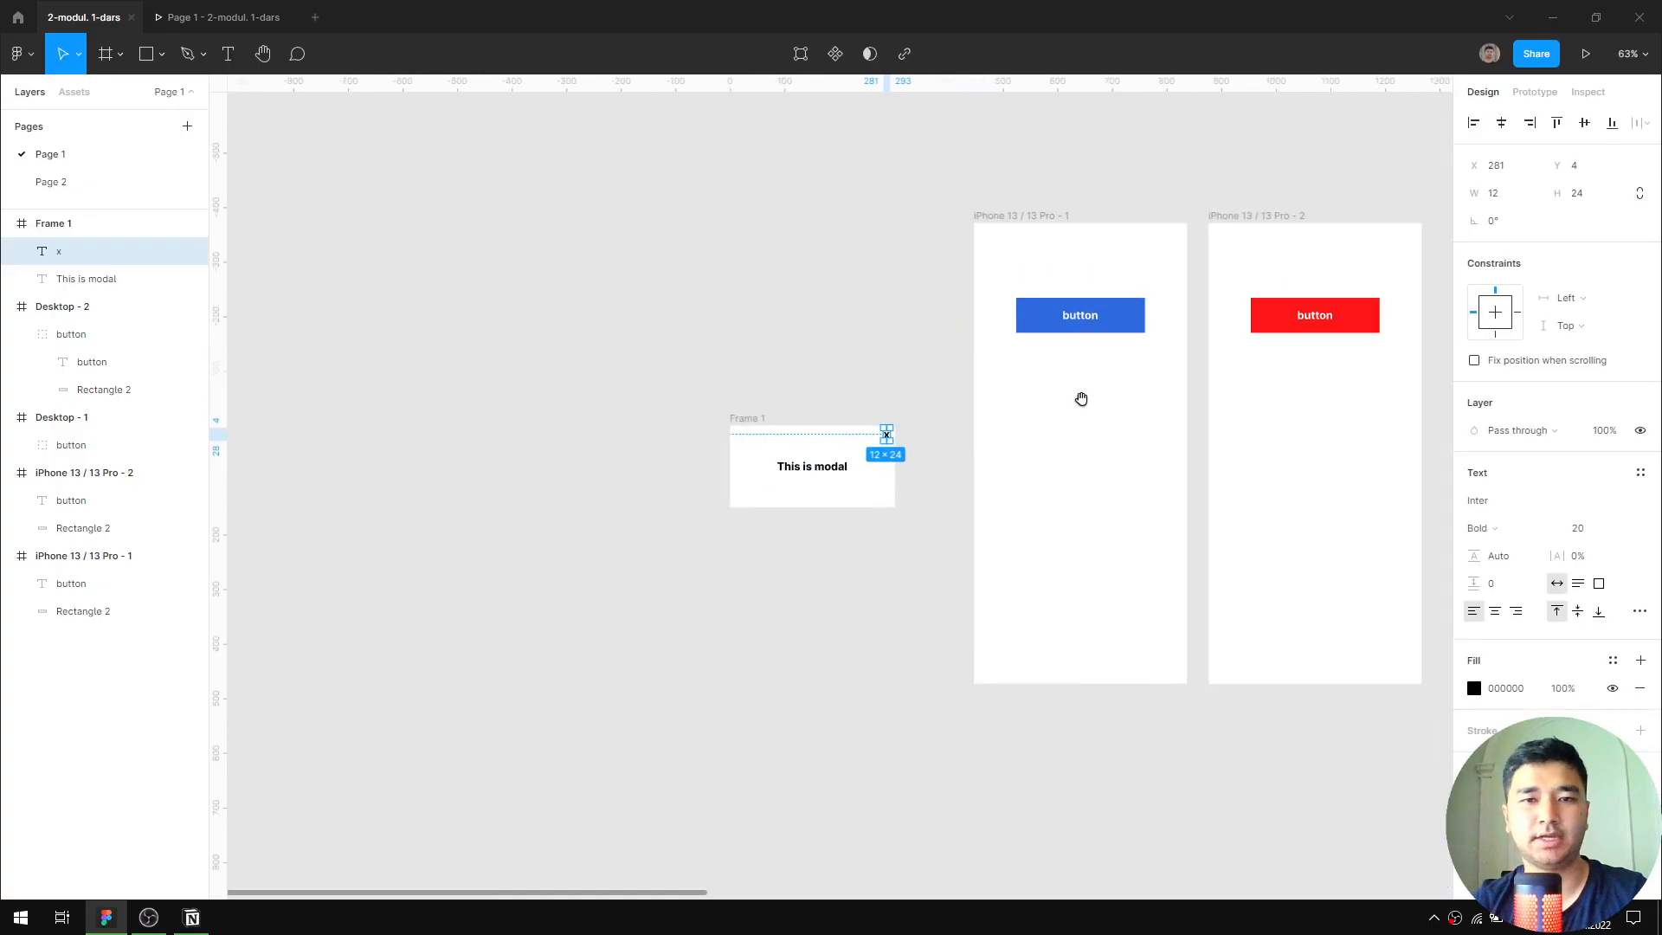
left_click(1081, 399)
left_click(148, 918)
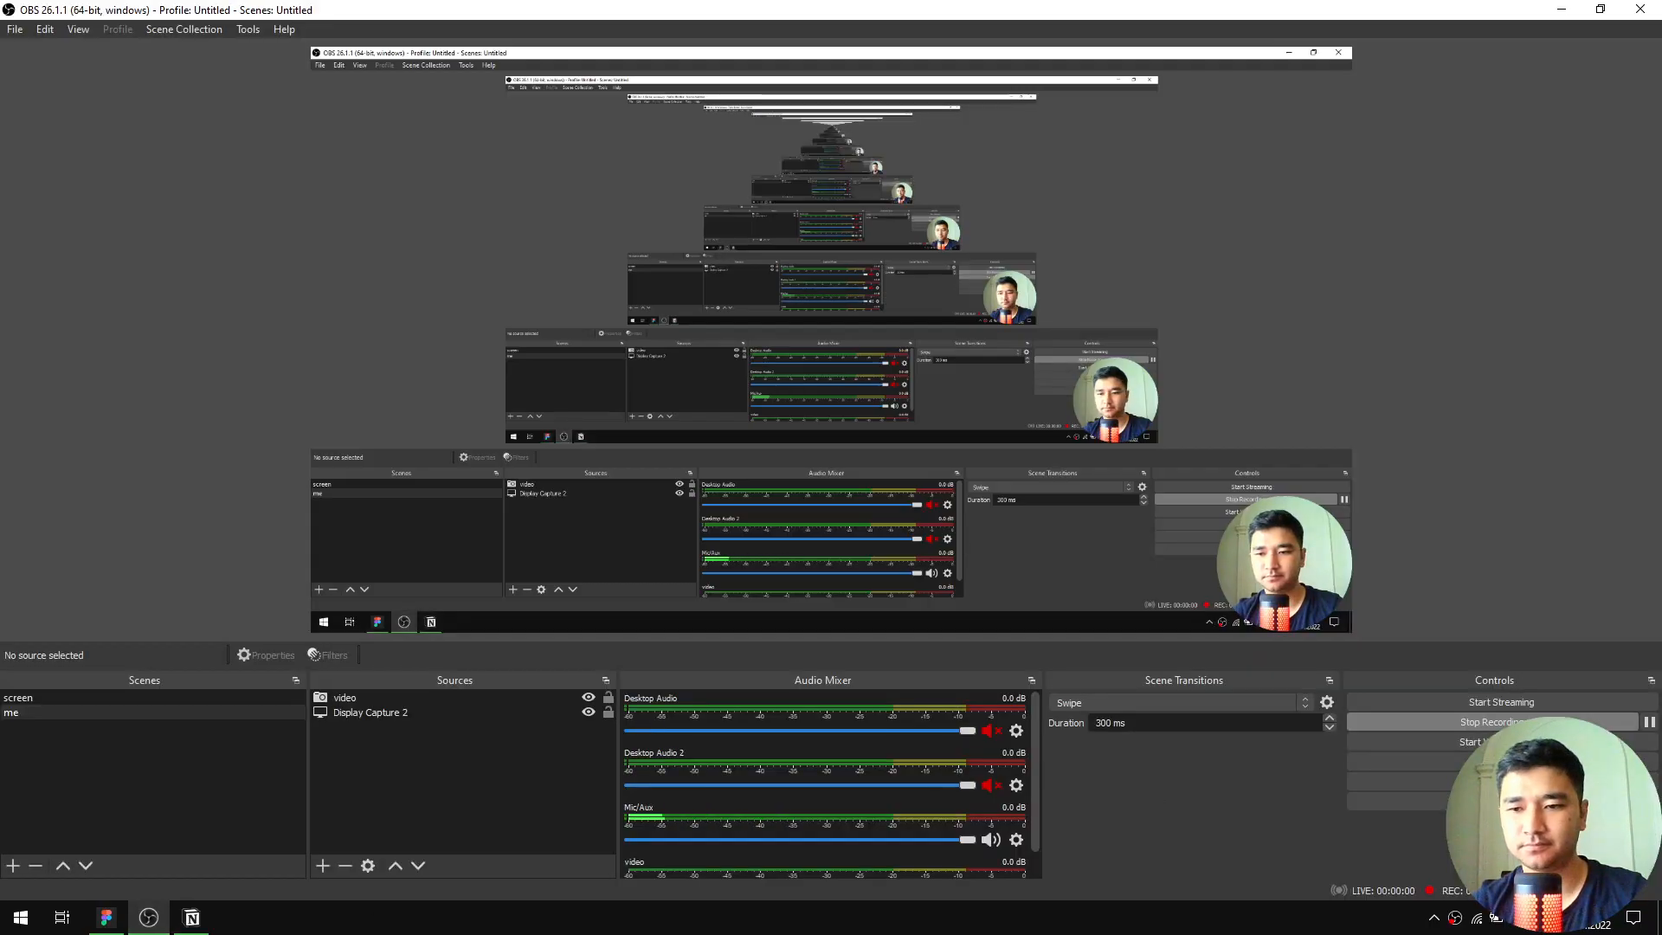